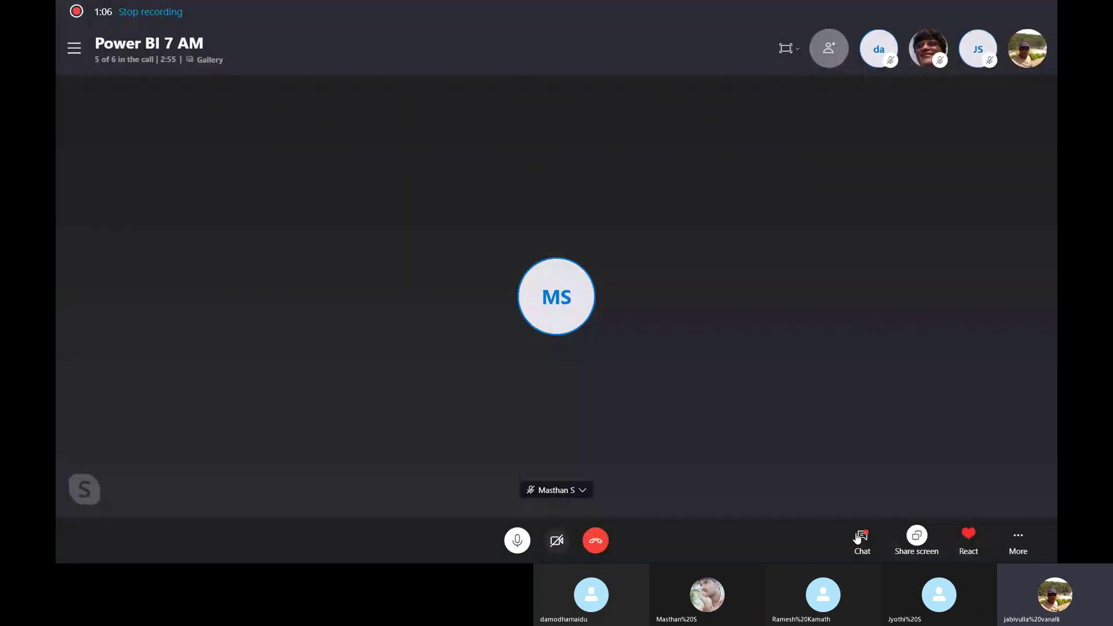
Open the Skype call's chat conversation, then close it again.
click(861, 538)
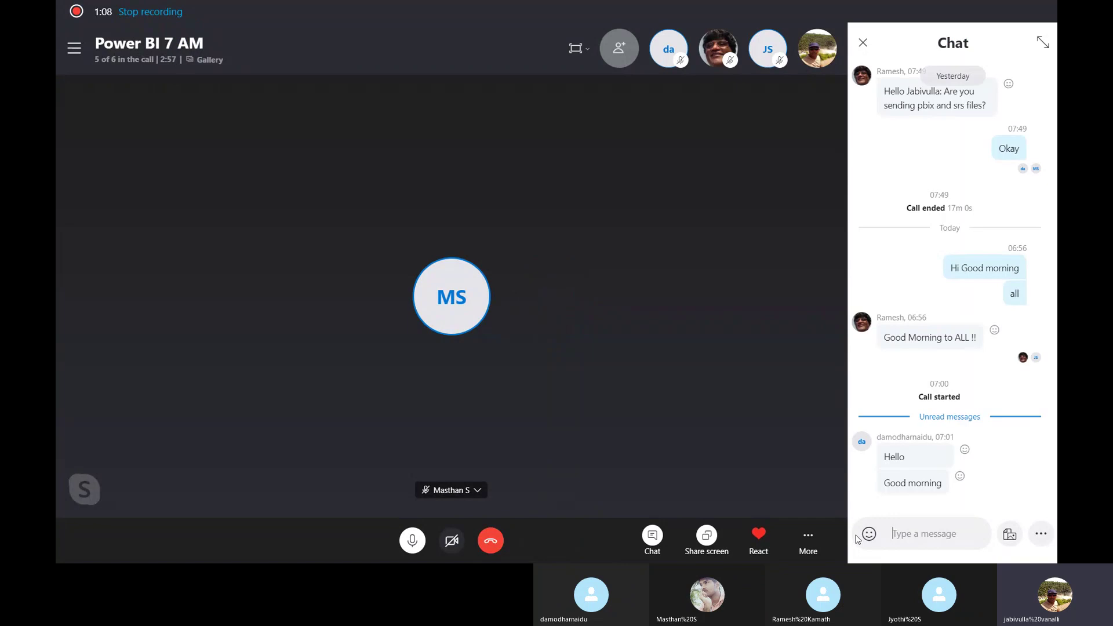
click(864, 44)
Go to the desktop, launch Chrome and open Power BI Service from its bookmark.
key(super+d)
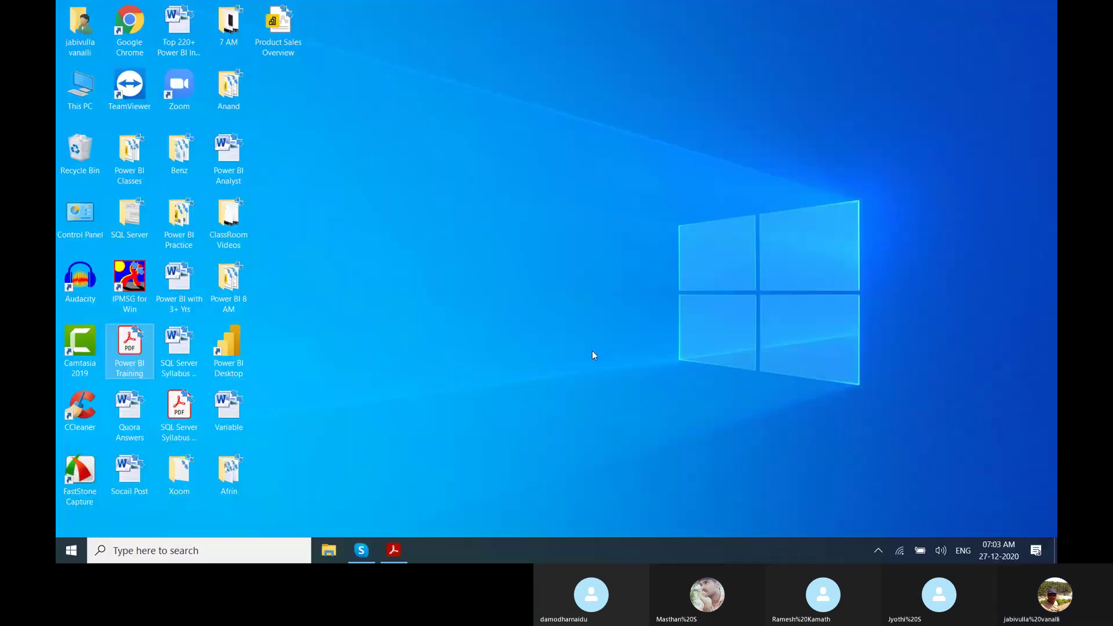
double_click(127, 32)
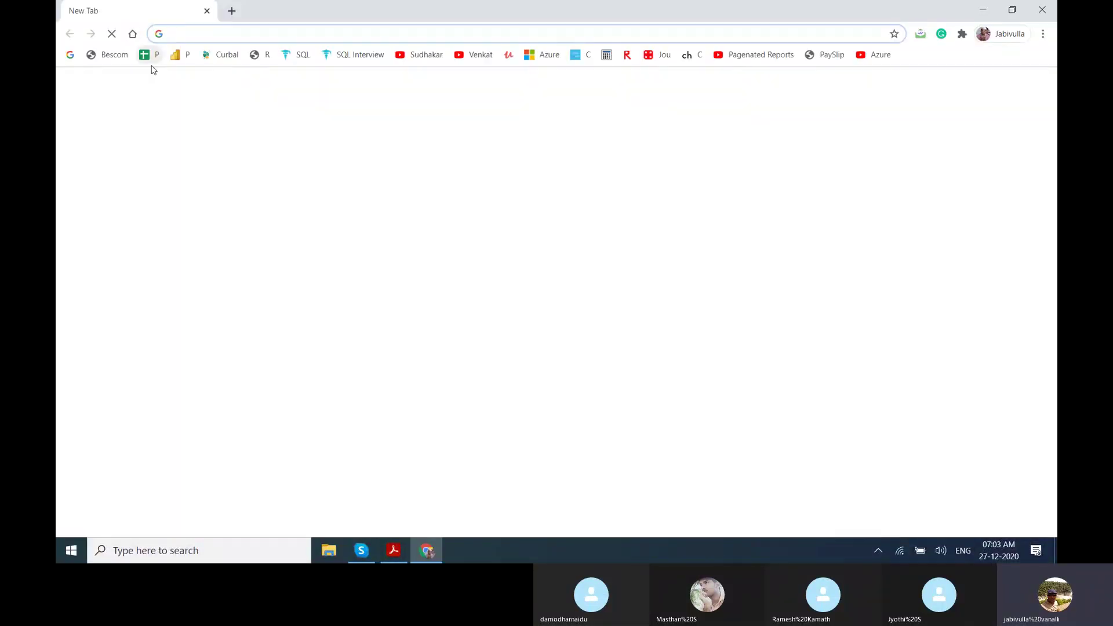
click(174, 60)
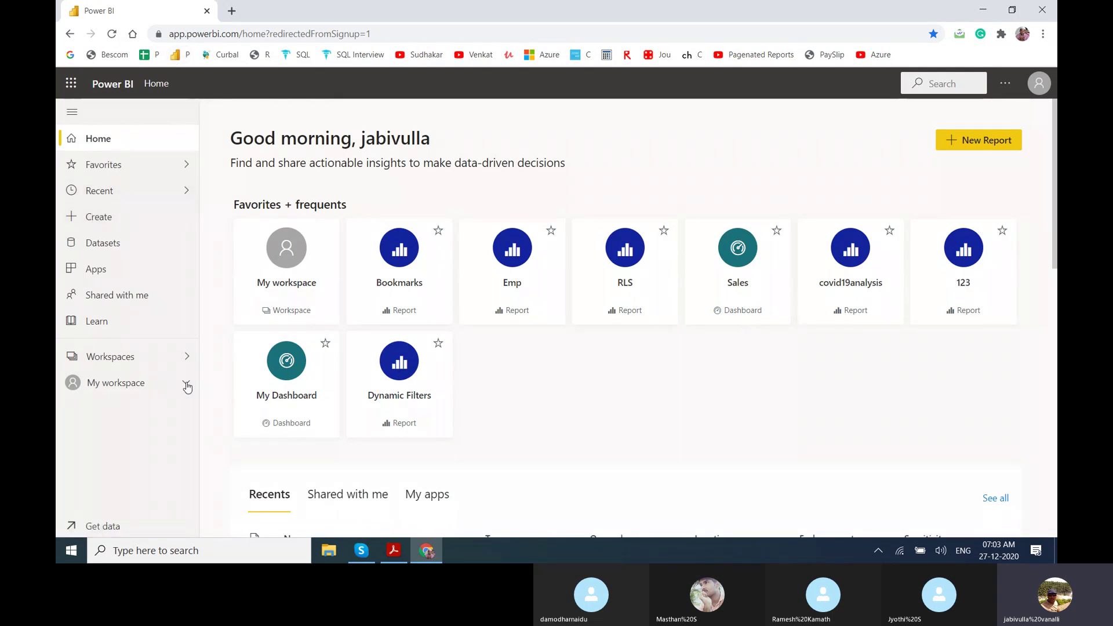
Search My workspace for 'emp', open the Emp and employee reports in new tabs, and view Emp.
click(156, 391)
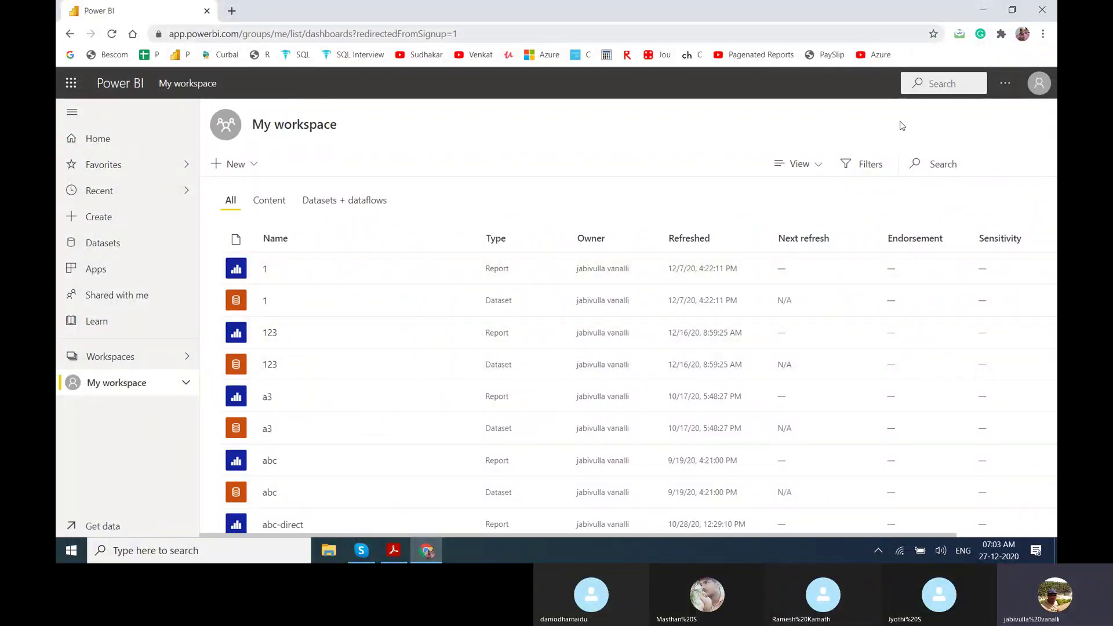
text(emp)
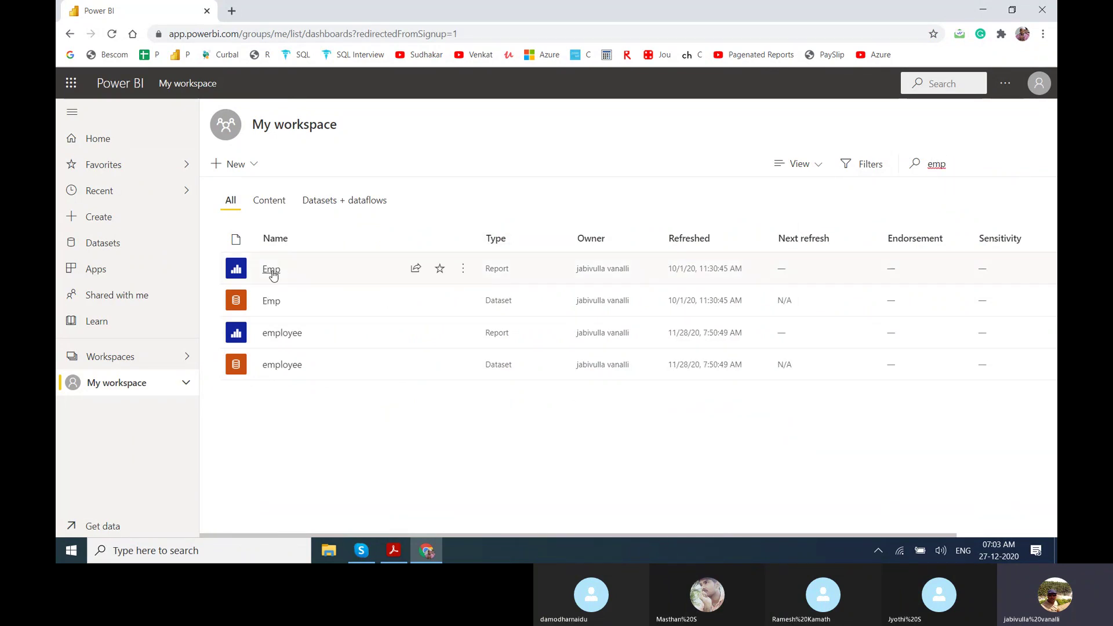
middle_click(271, 269)
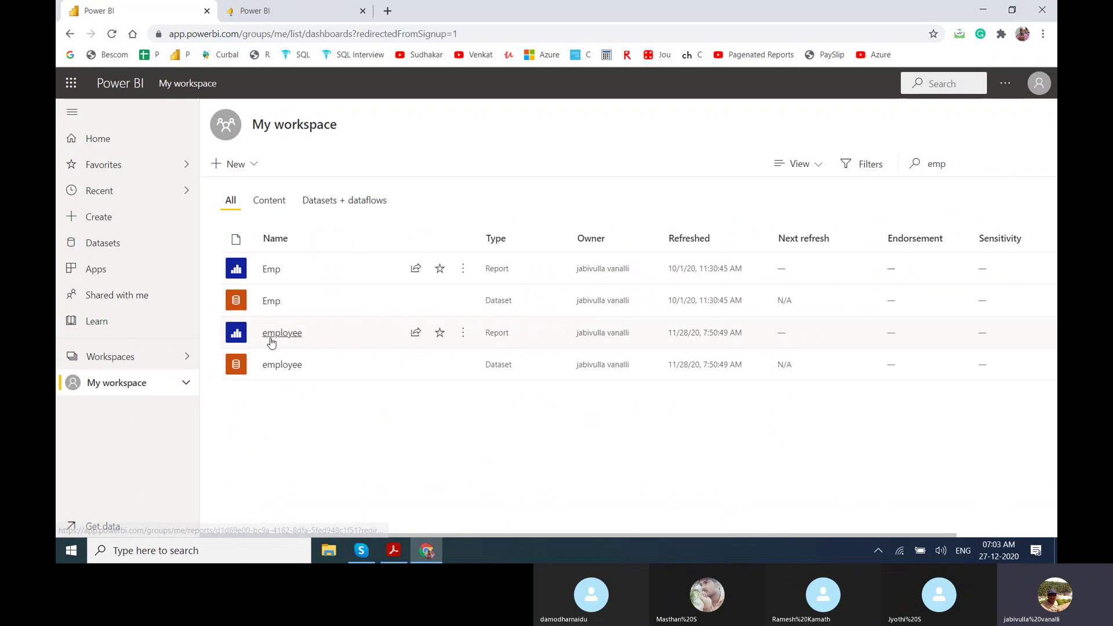
middle_click(270, 340)
key(ctrl+Tab)
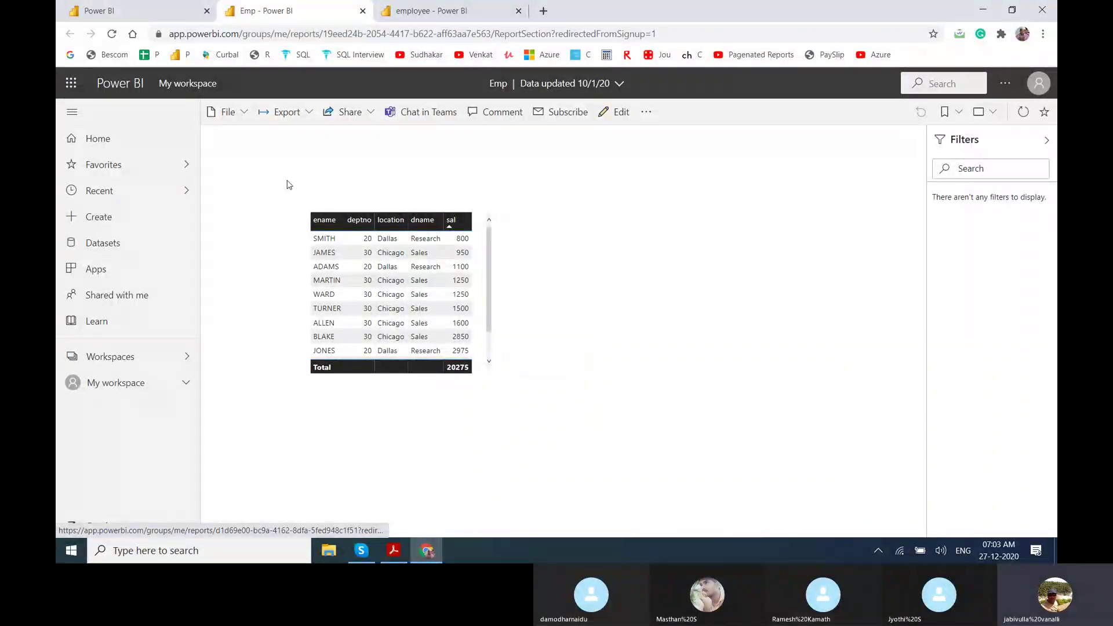
Close the employee report tab and minimize the browser to the desktop.
click(480, 13)
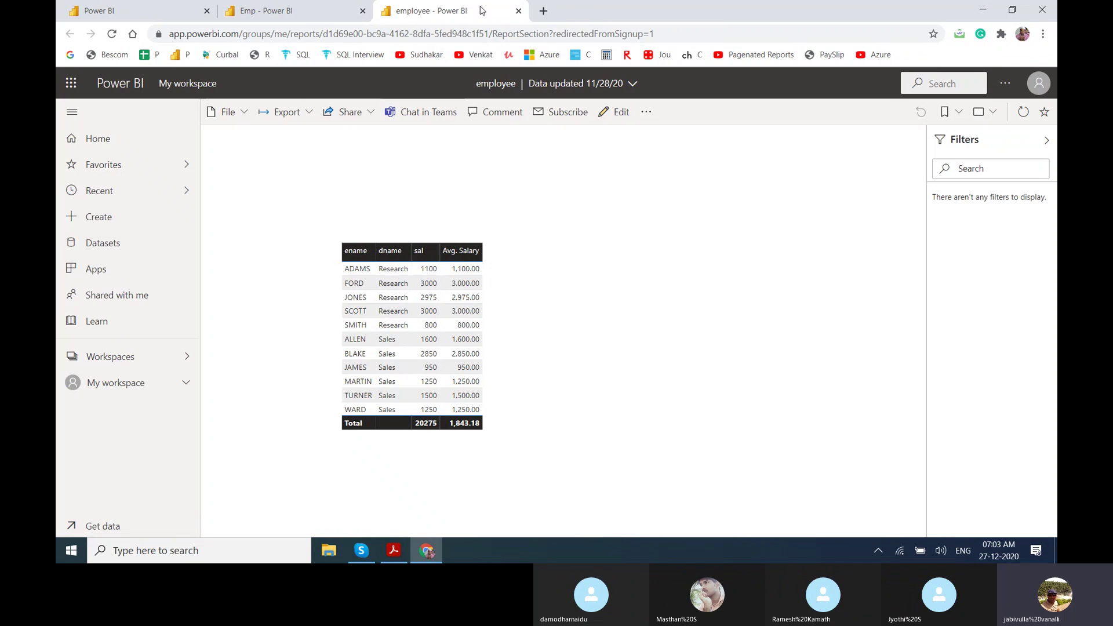
click(519, 12)
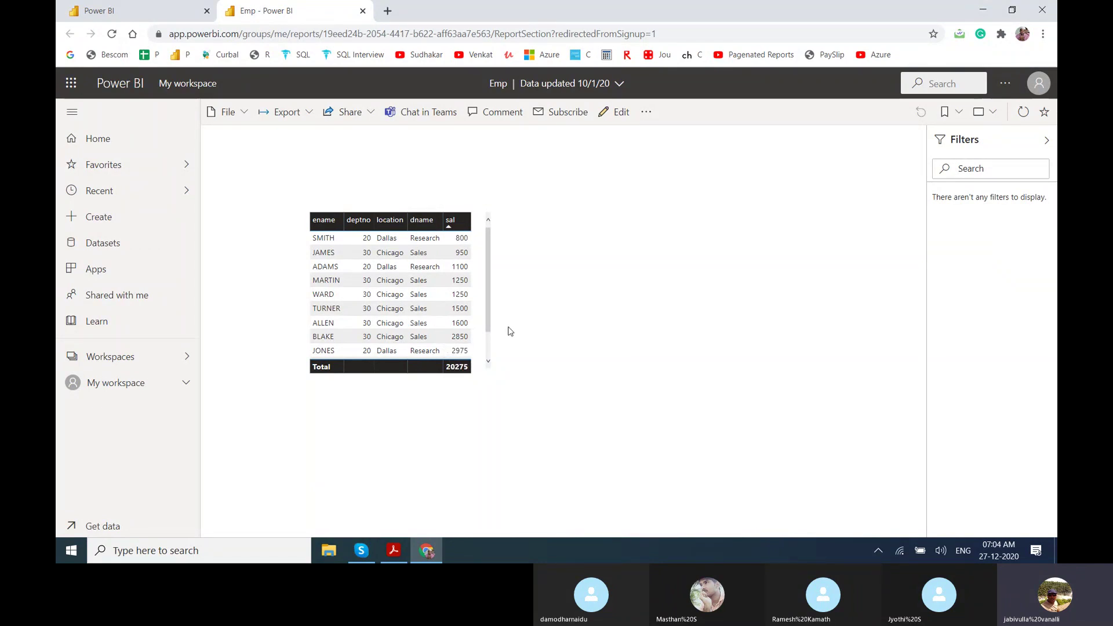
key(super+d)
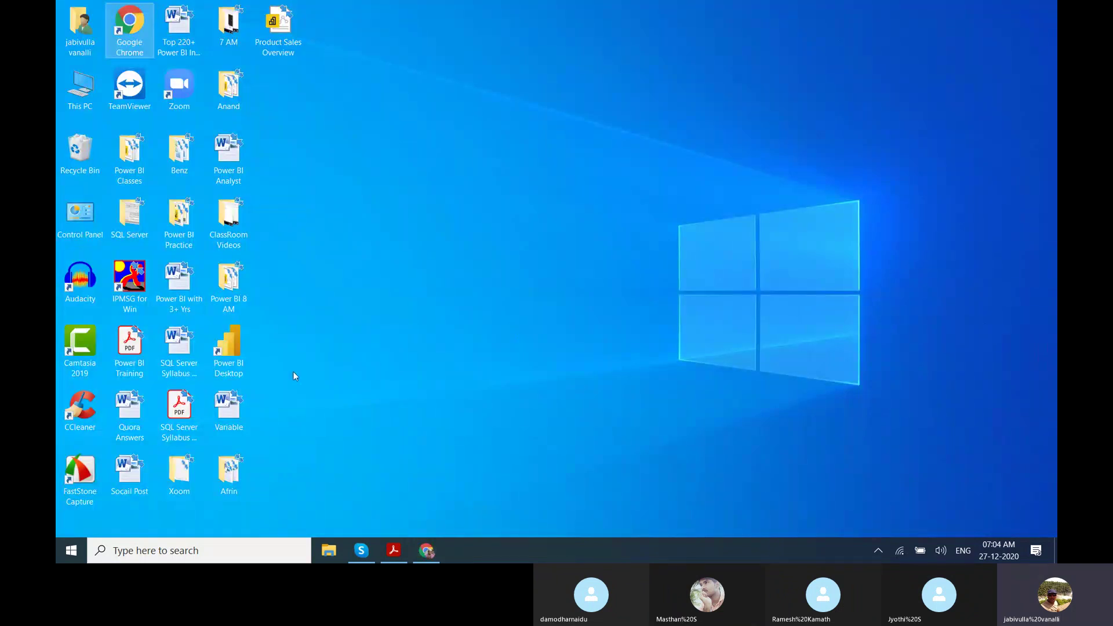
Open the Power BI - Dynamic Filters notes from the Power BI Classes folder, then return to the Emp report.
click(122, 179)
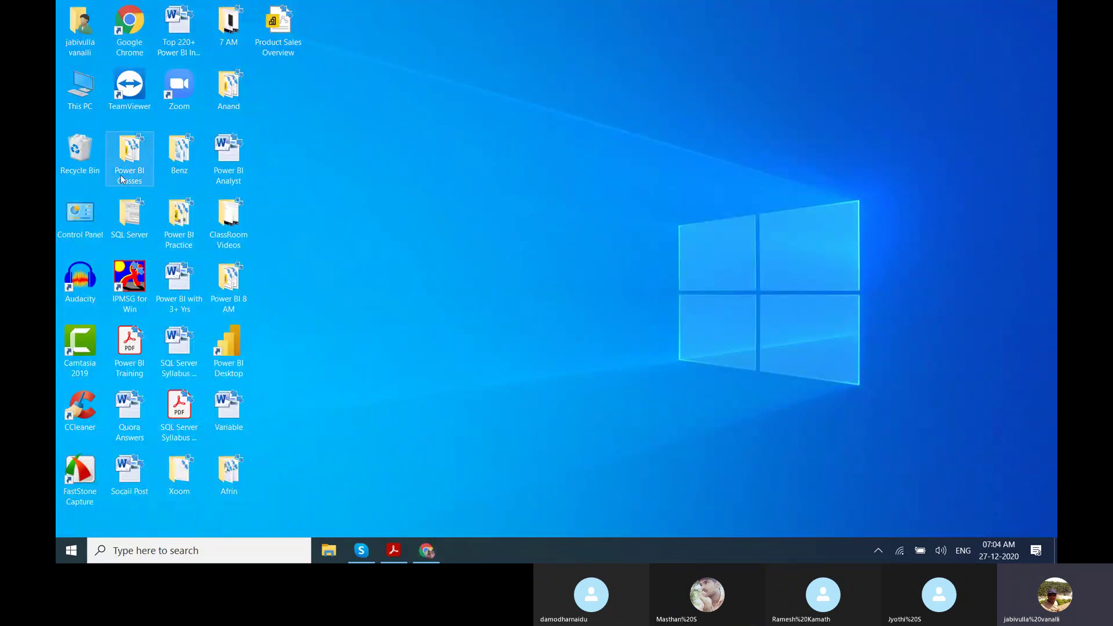
double_click(122, 179)
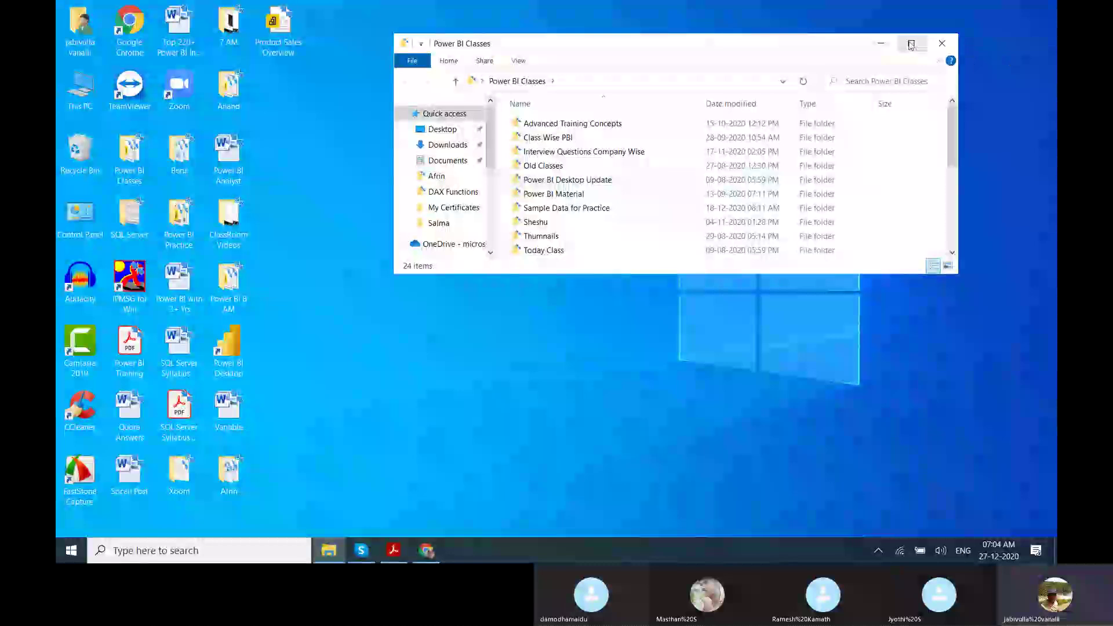
click(911, 45)
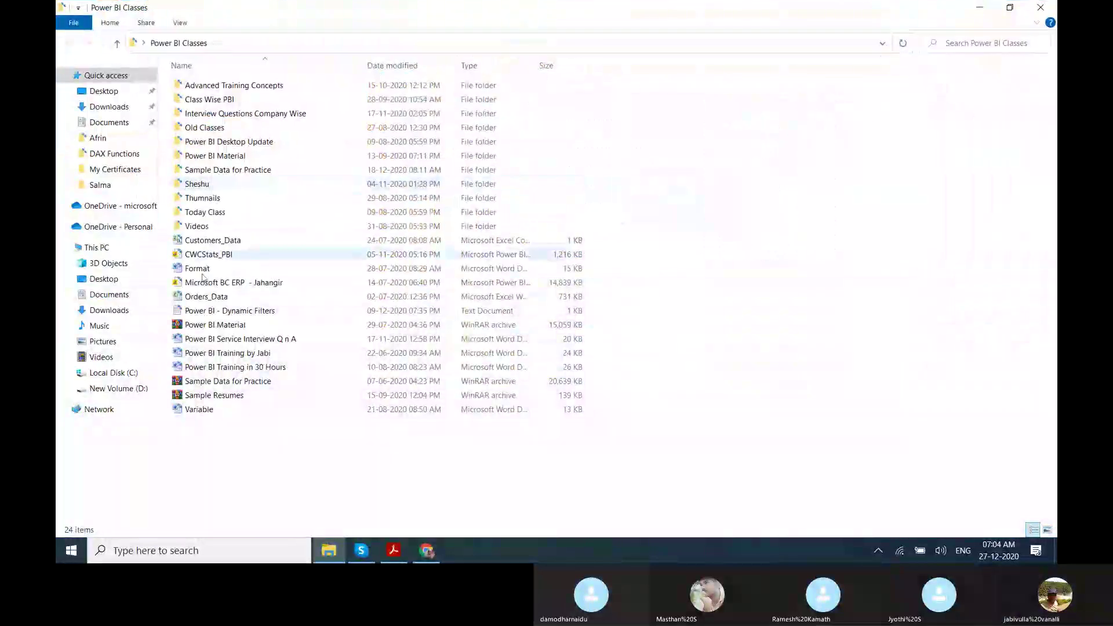
double_click(202, 311)
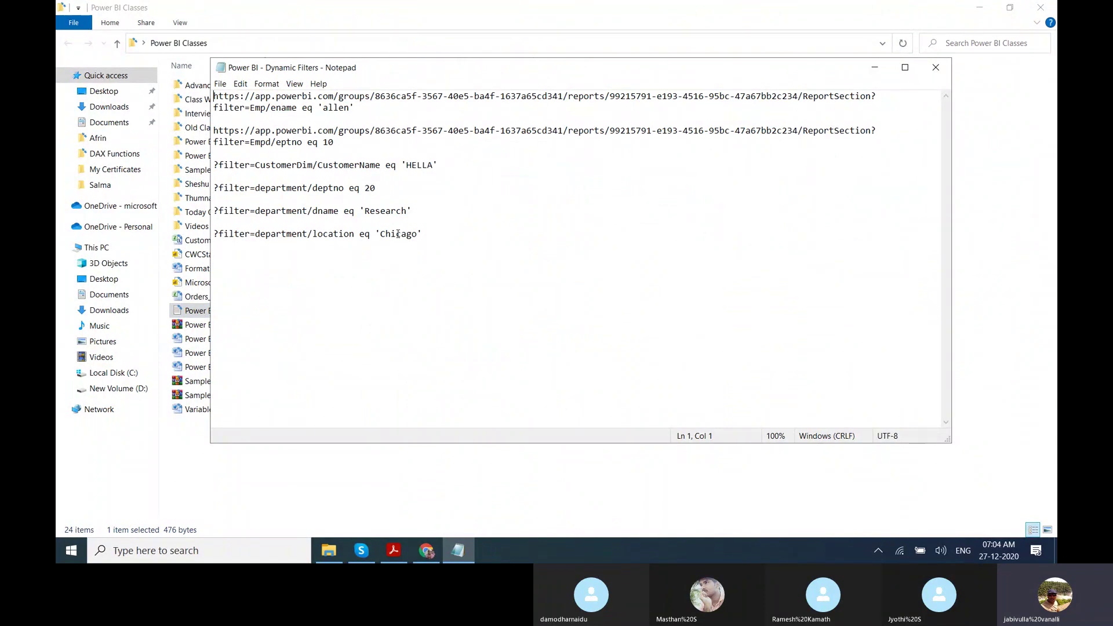
key(alt+Tab)
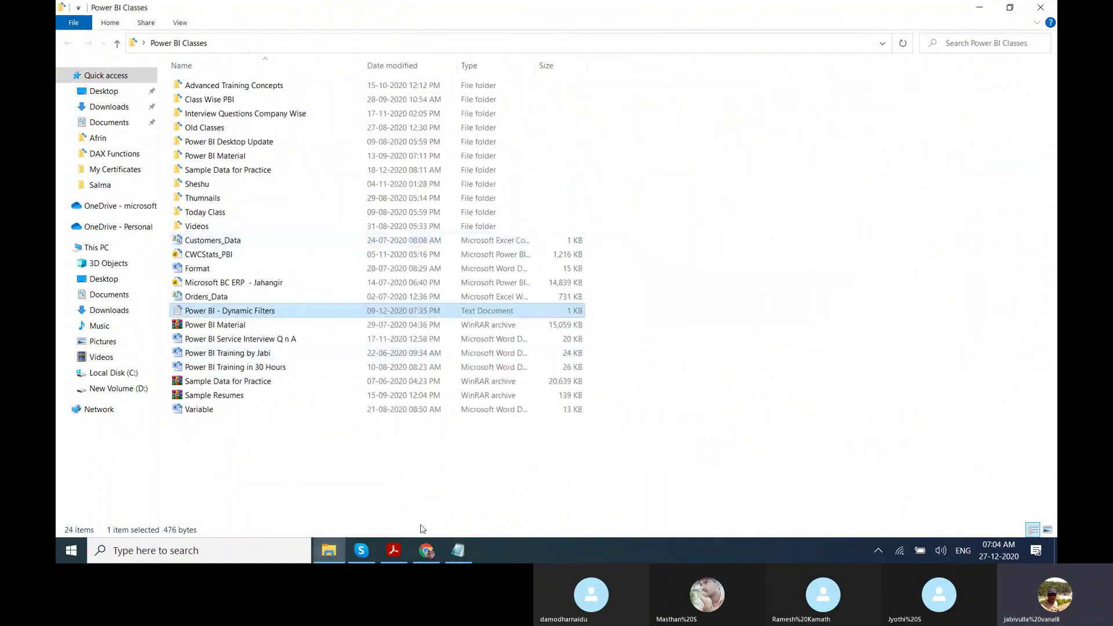
click(427, 554)
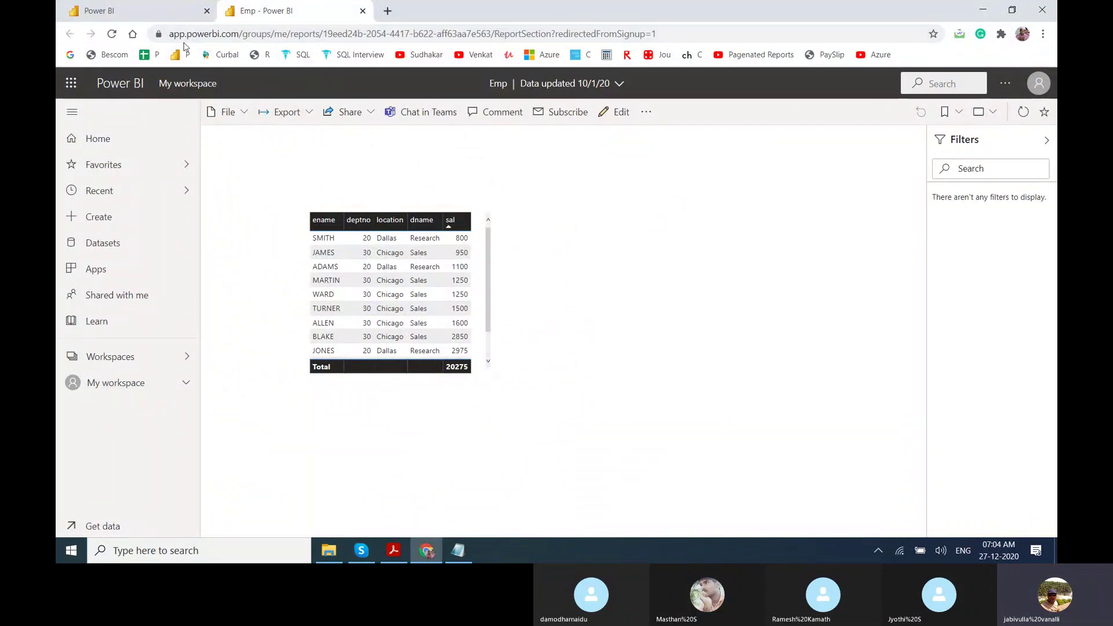
Delete redirectedFromSignup=1 from the Emp report URL so it ends at ReportSection?
click(299, 36)
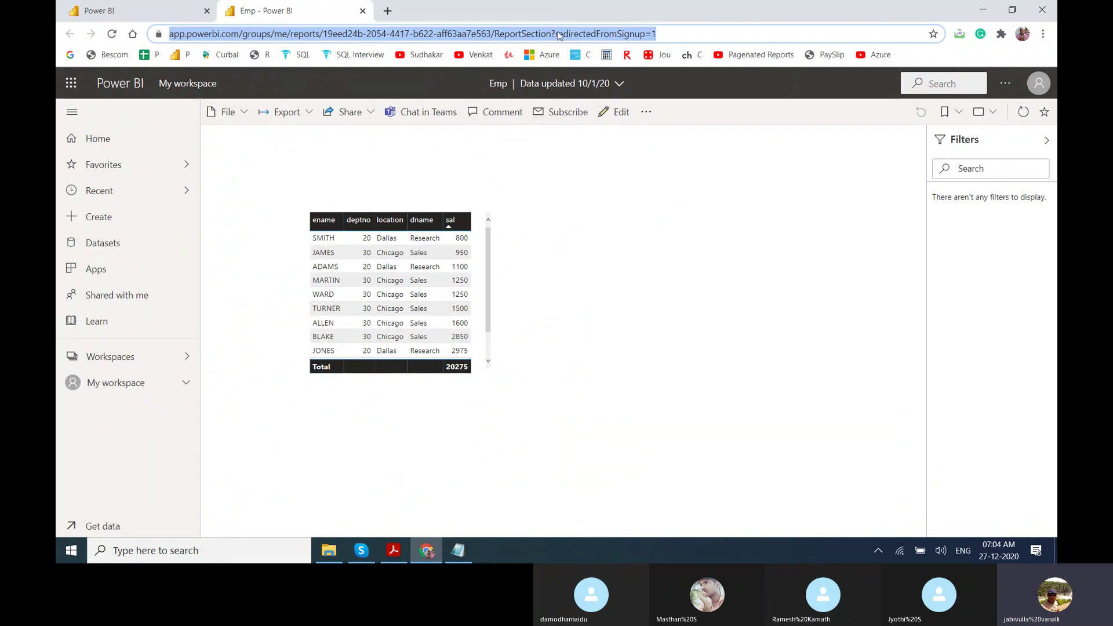
click(560, 36)
drag(586, 36, 683, 34)
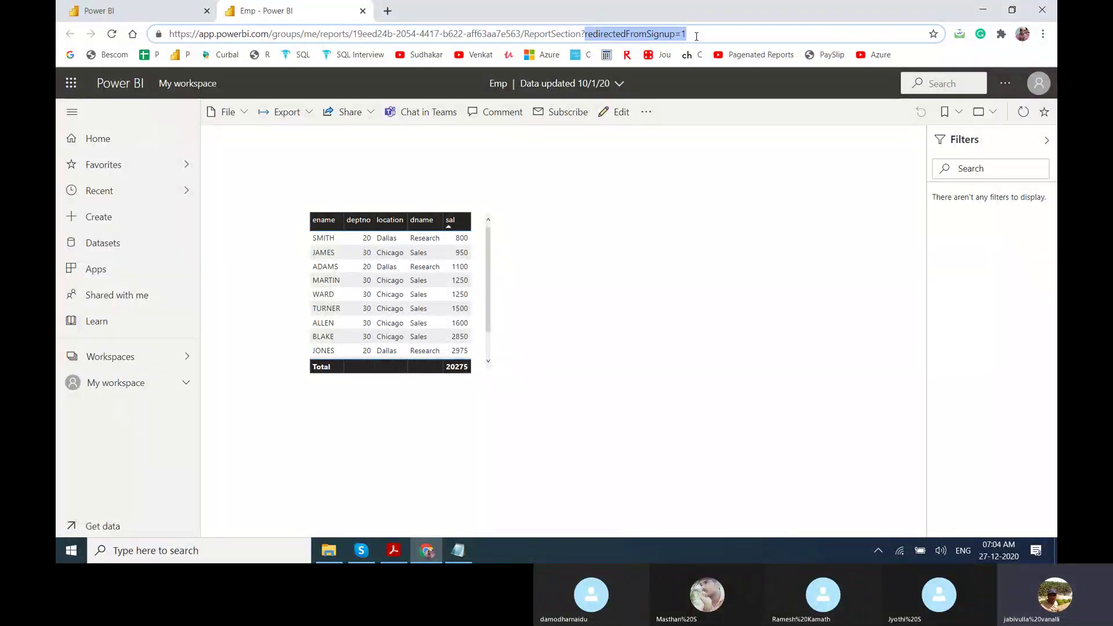
key(BackSpace)
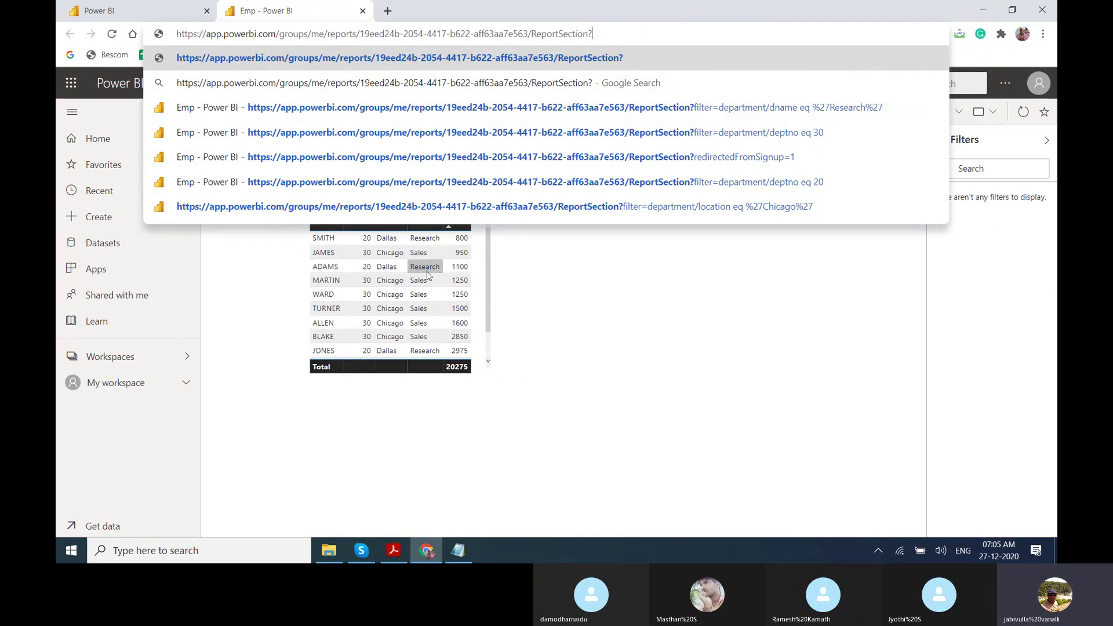
key(alt+Tab)
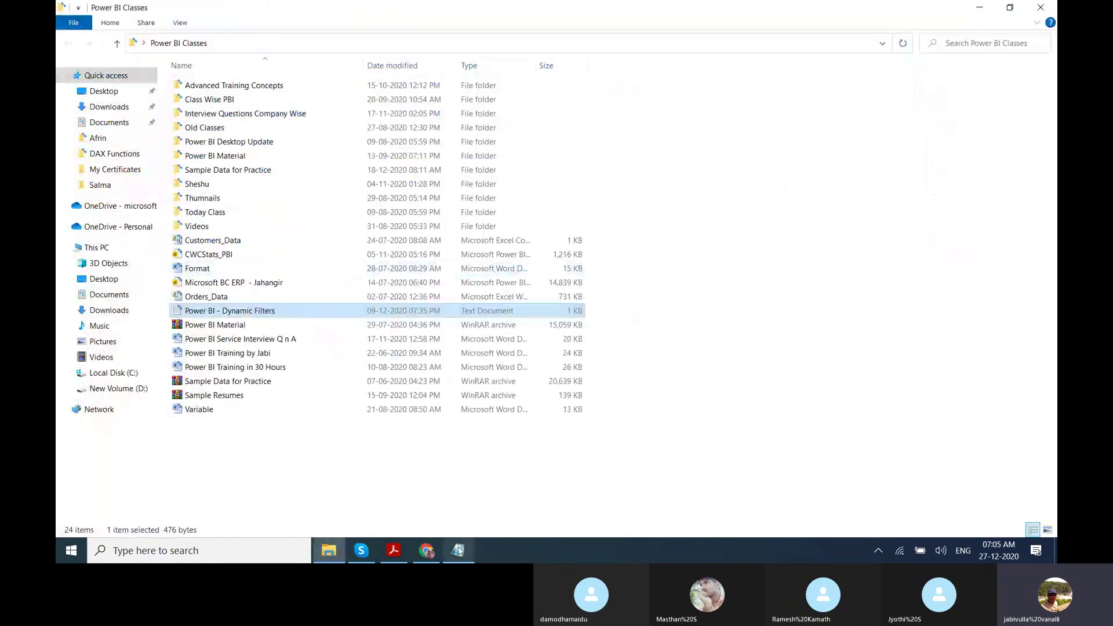
Select the ?filter=department/deptno eq 20 line in the notes and return to the Emp report.
click(458, 549)
click(397, 234)
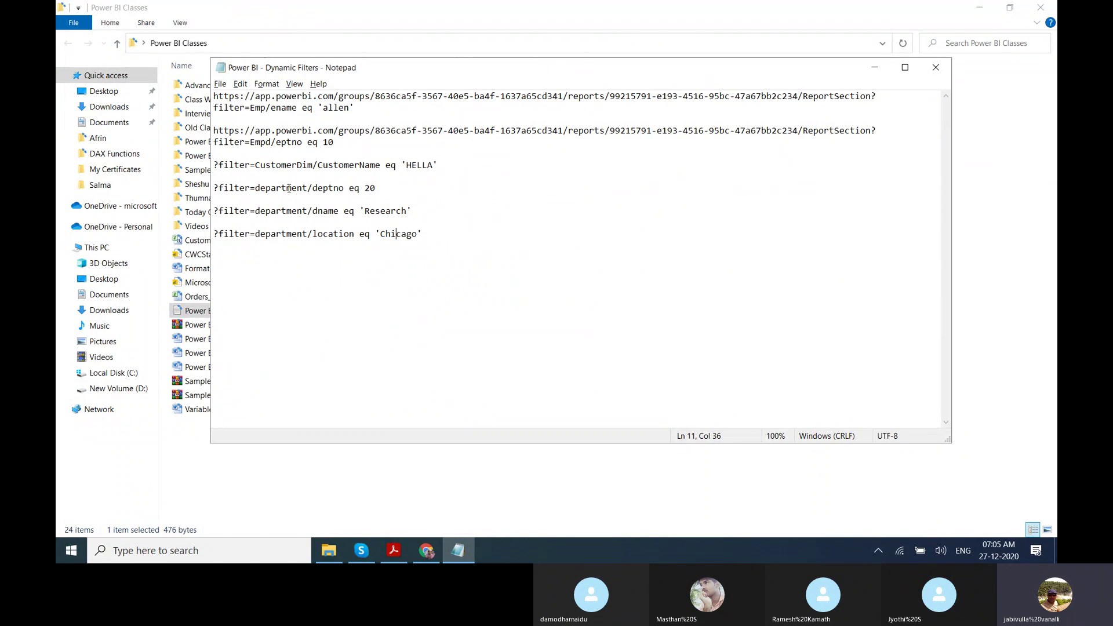
click(284, 187)
key(Right)
key(Right)
key(Right)
key(Right)
key(Right)
key(Right)
key(Right)
click(364, 187)
drag(377, 189, 213, 188)
key(ctrl+c)
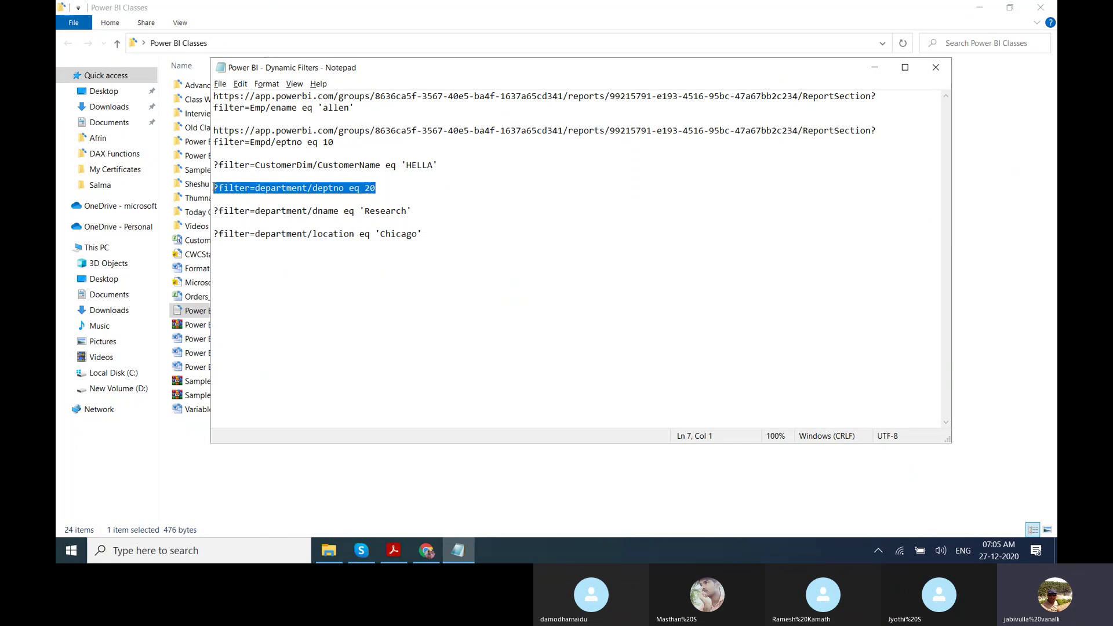
click(458, 550)
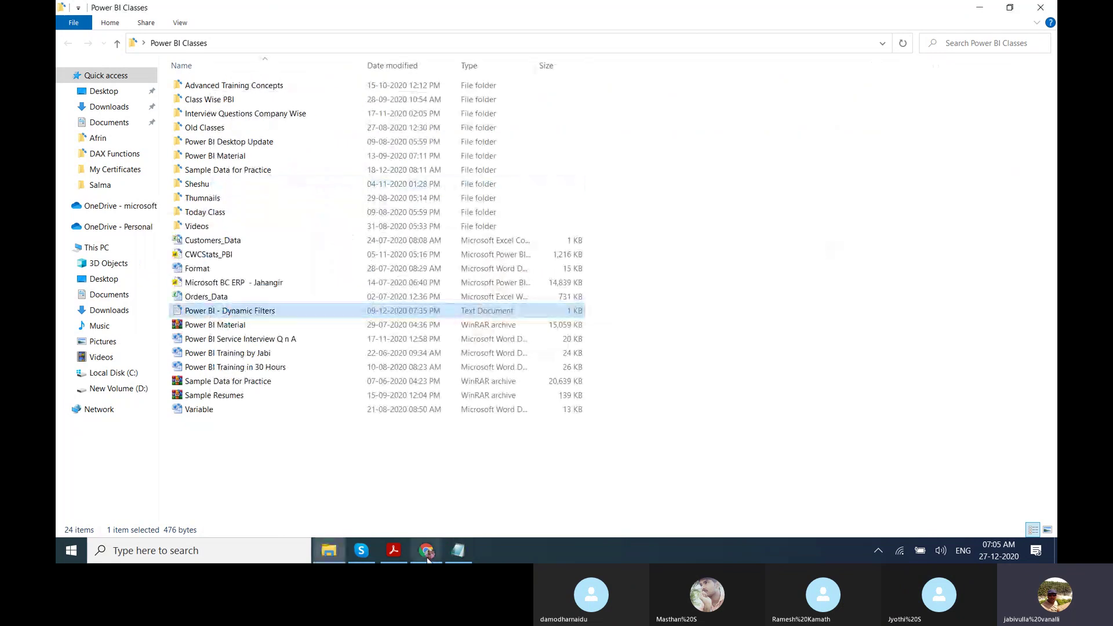
click(427, 553)
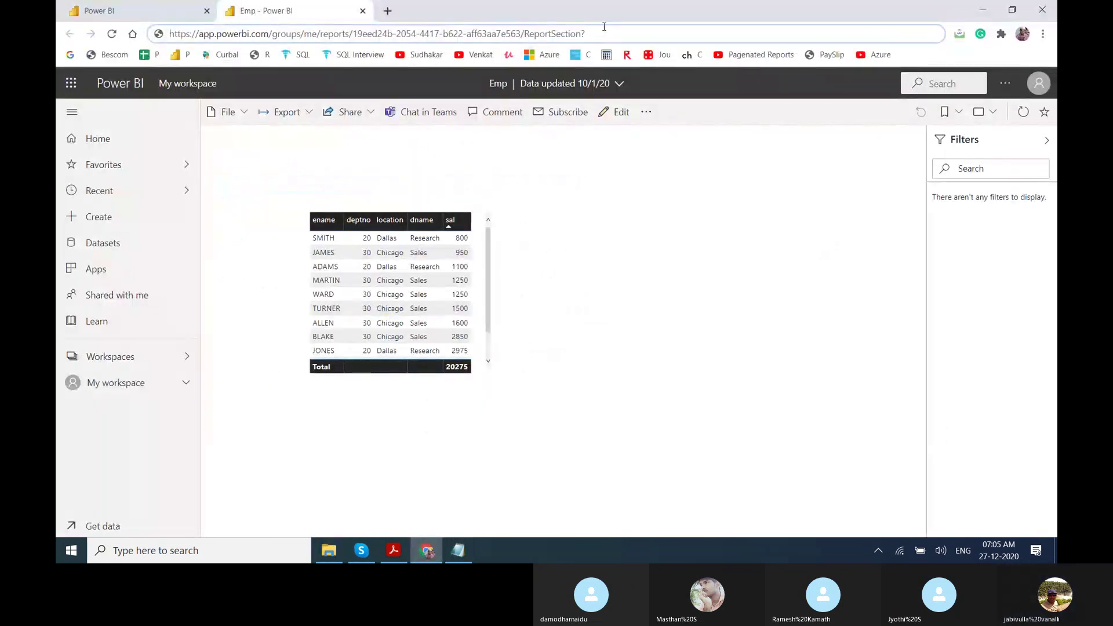
Append ?filter=department/deptno eq 20 to the report URL, load it, and expand the deptno filter card.
key(BackSpace)
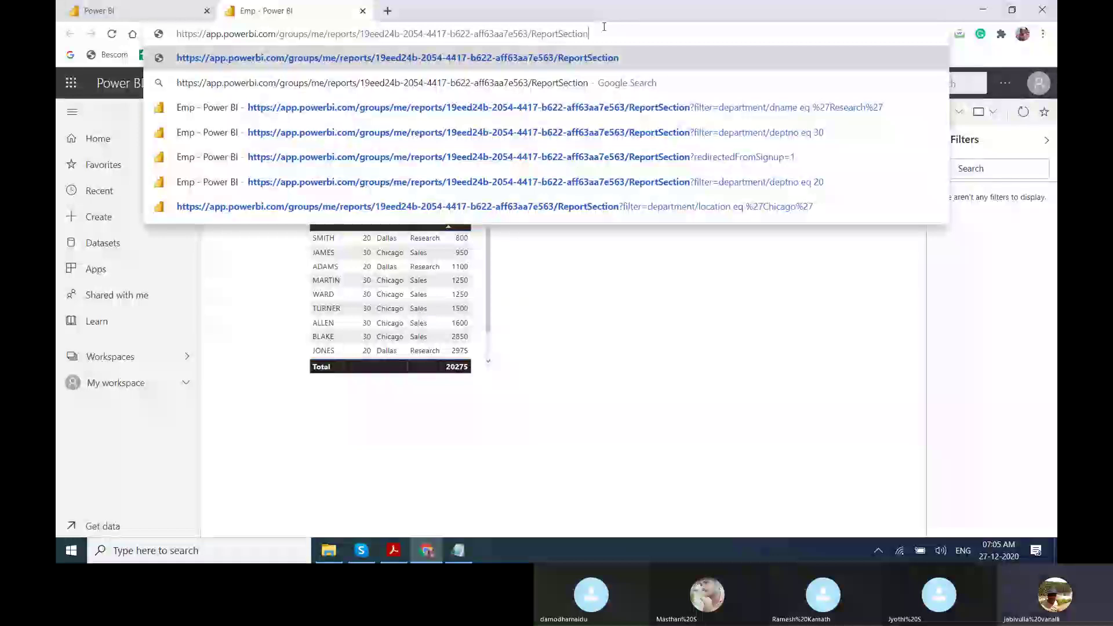
key(ctrl+v)
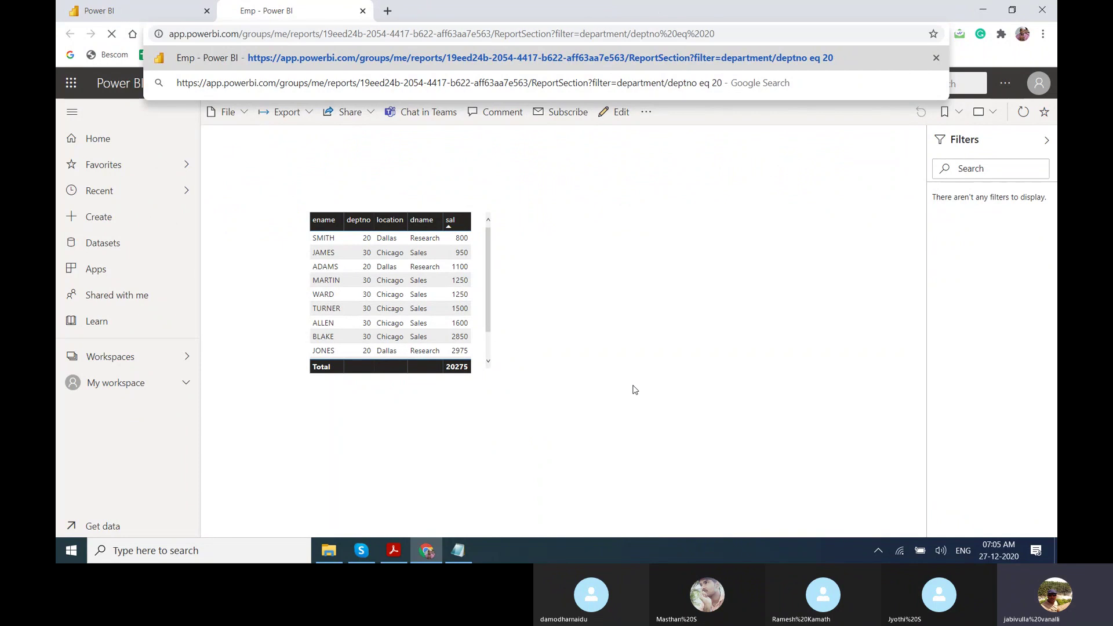
key(Return)
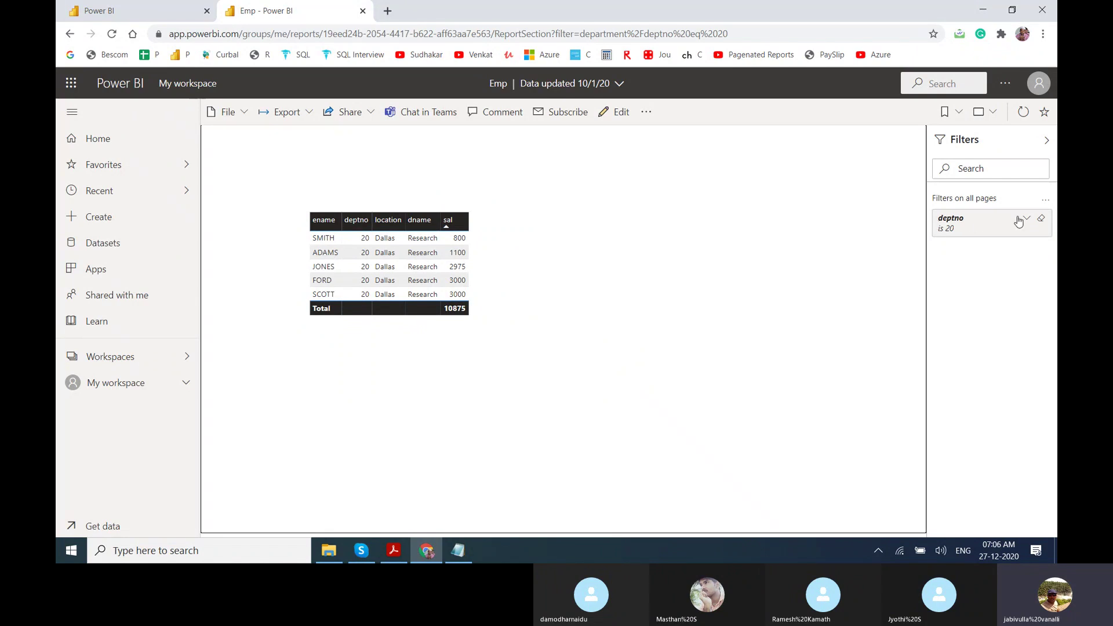
click(1027, 219)
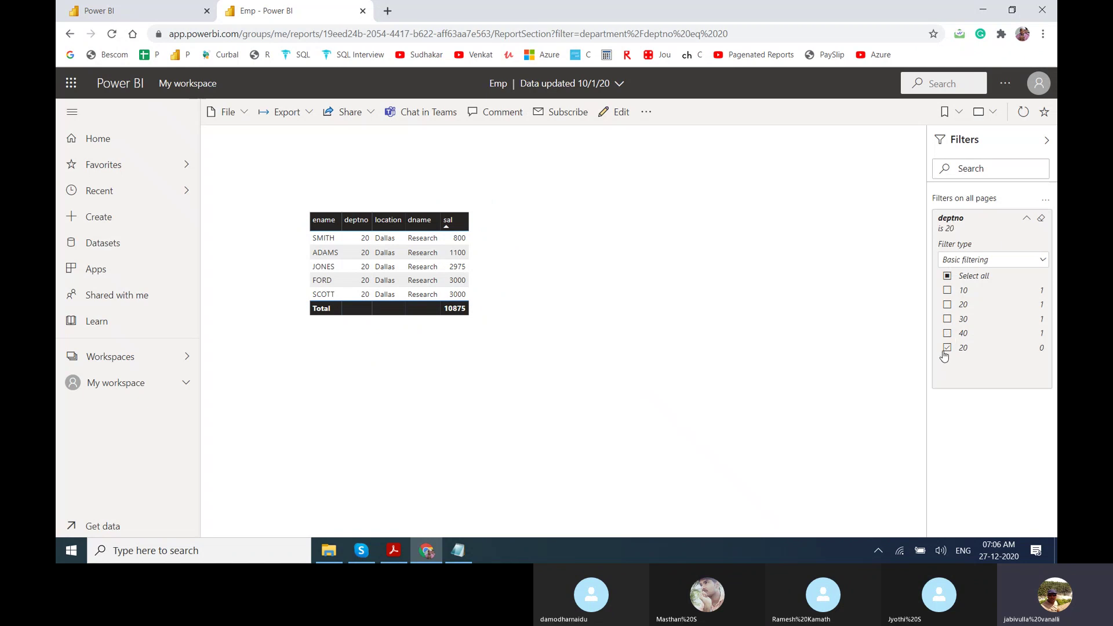
click(1044, 261)
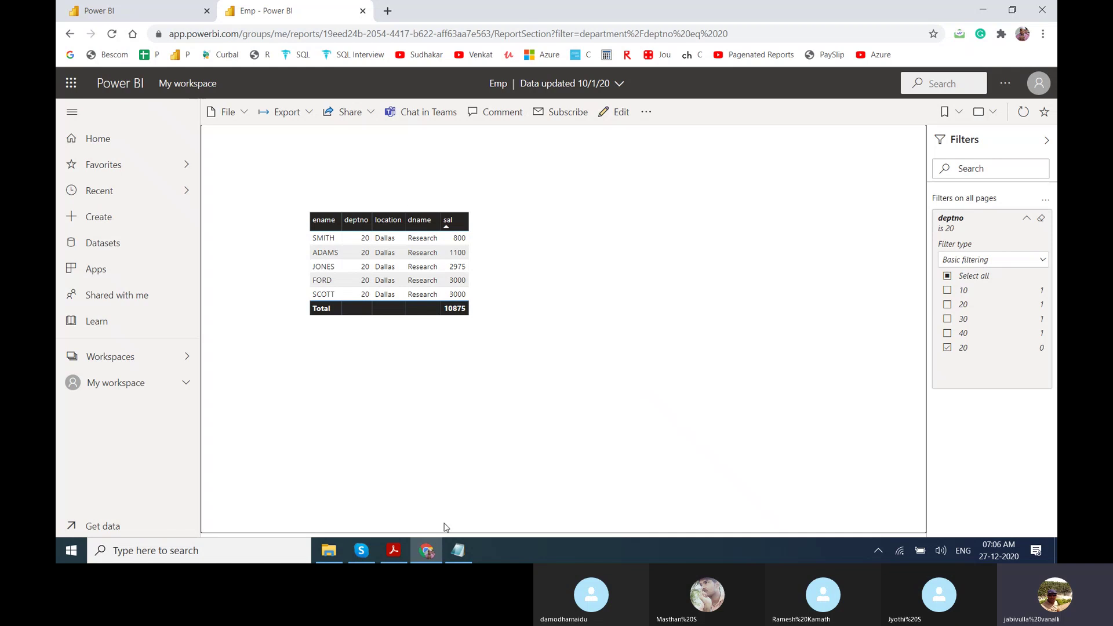
click(458, 550)
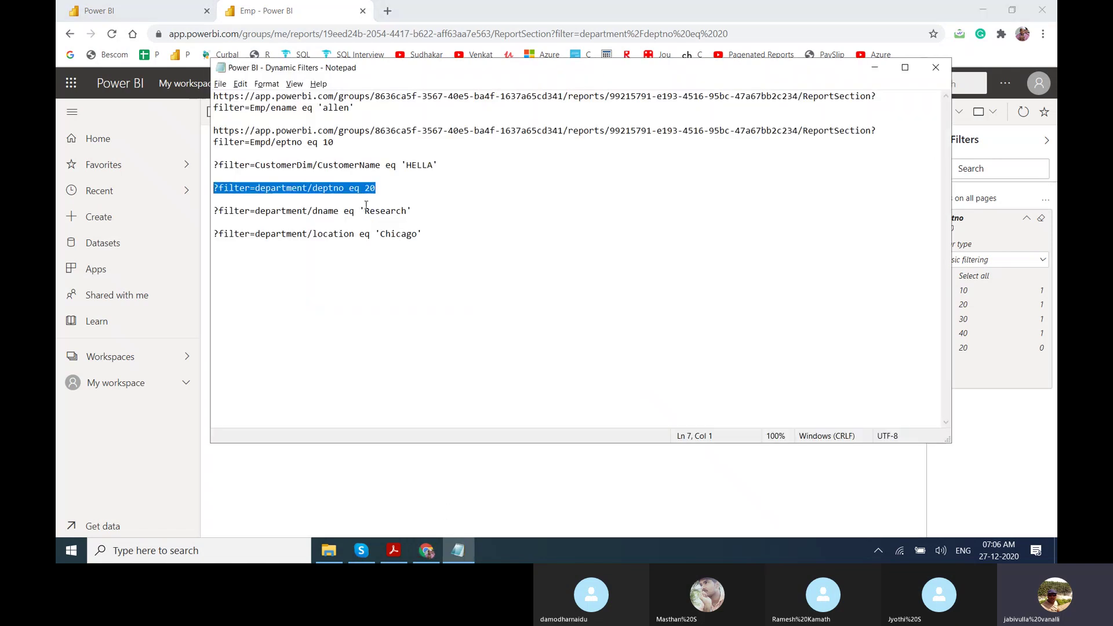
Place the cursor below the deptno line in the notes, then return to the filtered report.
click(366, 198)
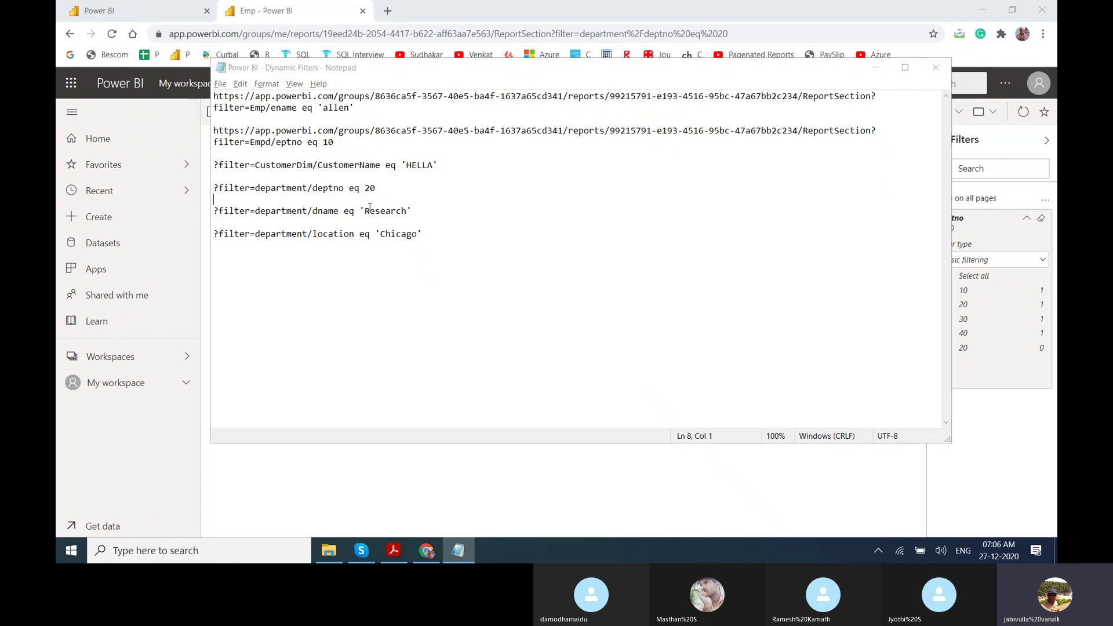
key(alt+Tab)
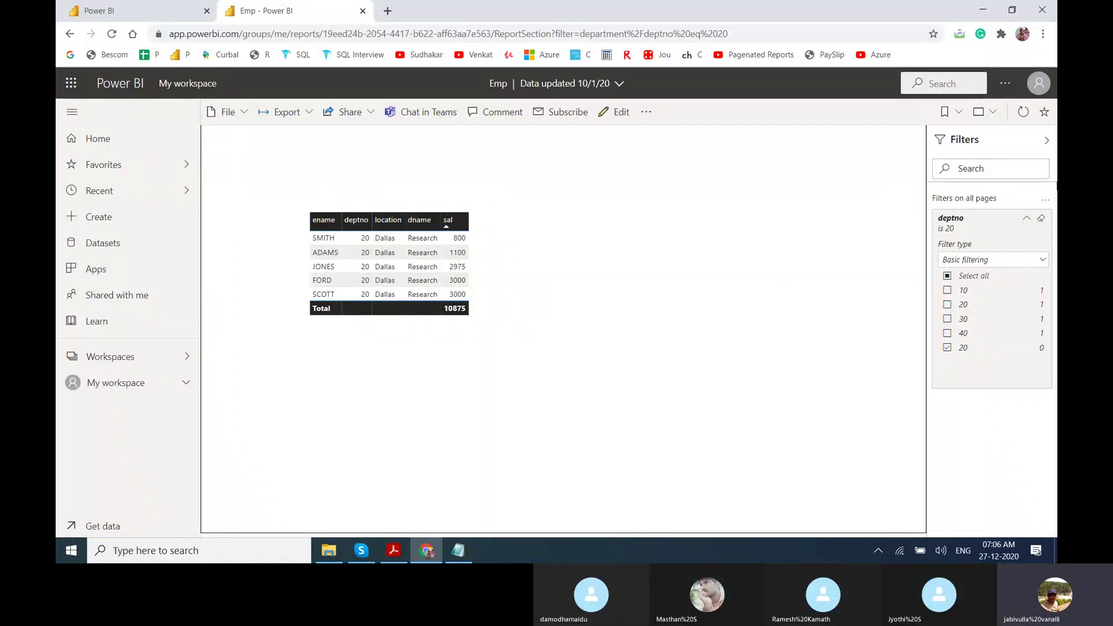
Open the deptno filter's options, then go back to reload the unfiltered Emp report.
click(1044, 204)
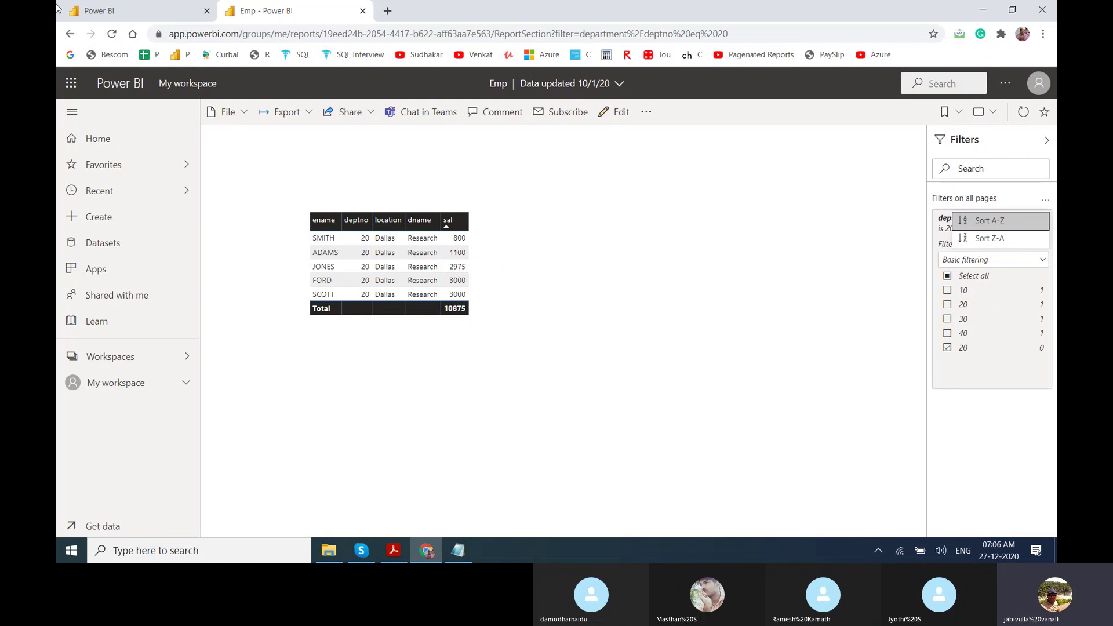
click(70, 34)
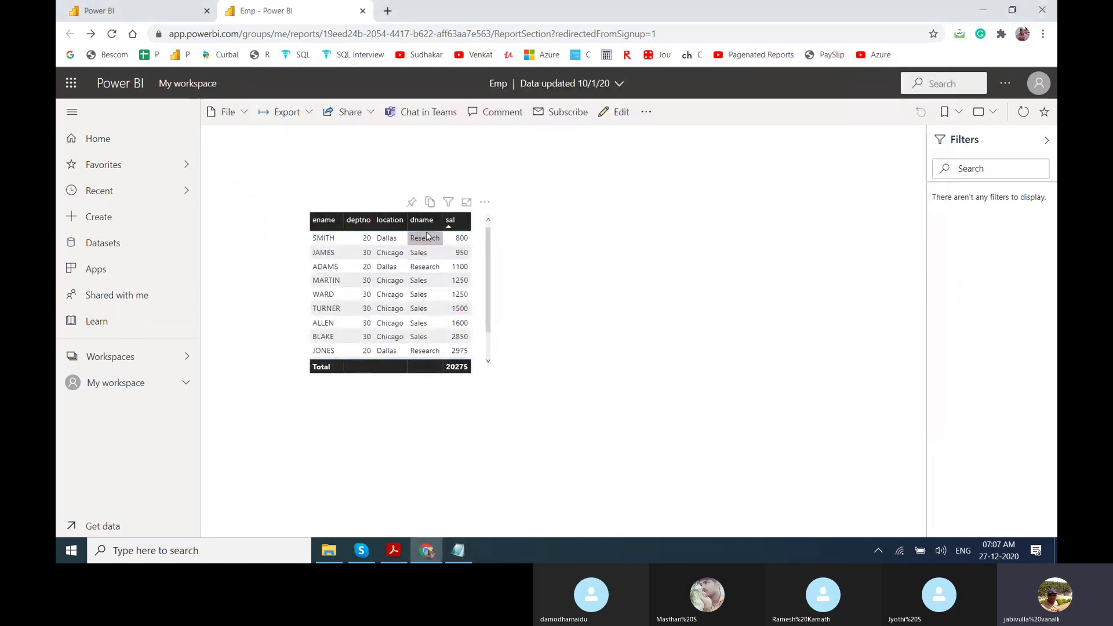
Replace 'Research' with 'Sales' in the dname filter line and select the whole line.
key(alt+Tab)
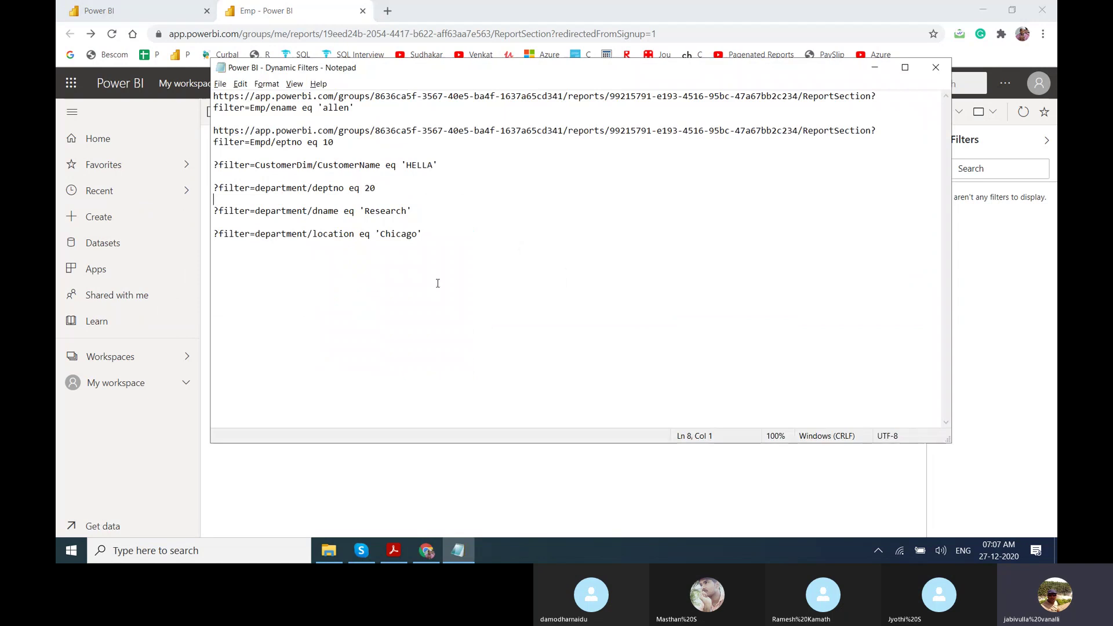
drag(409, 211, 364, 212)
text(Sa)
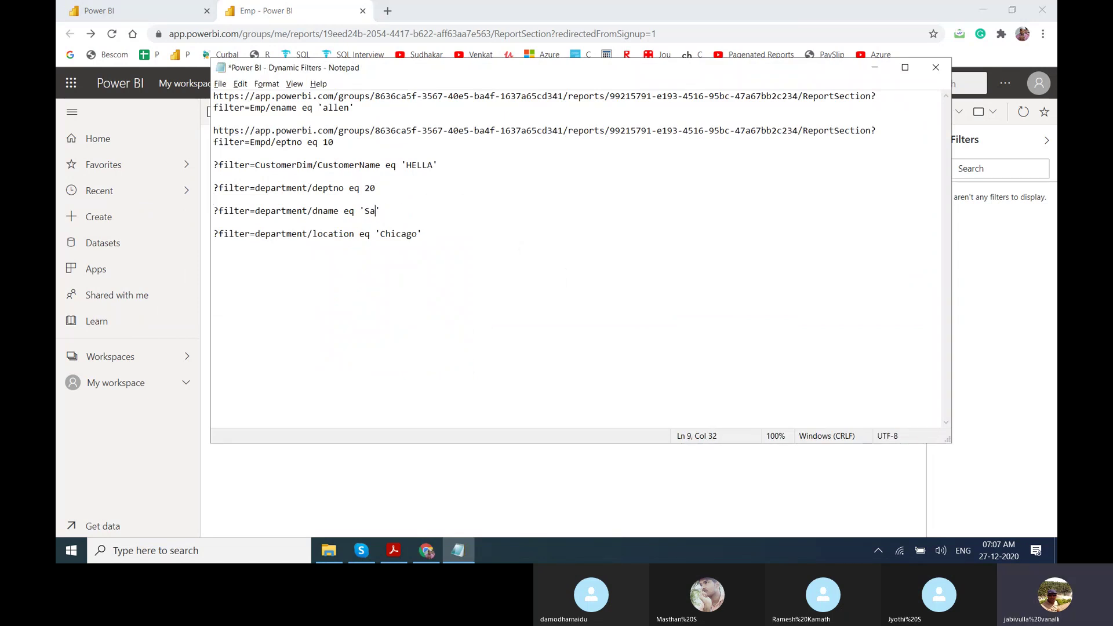
text(les)
drag(402, 211, 214, 211)
key(ctrl+c)
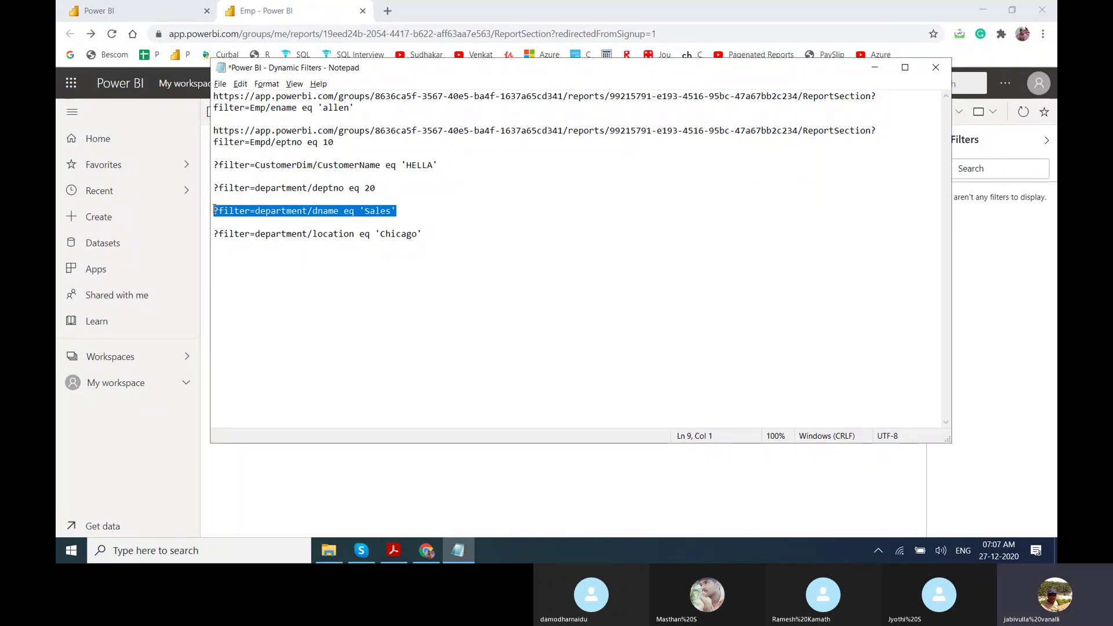
key(alt+Tab)
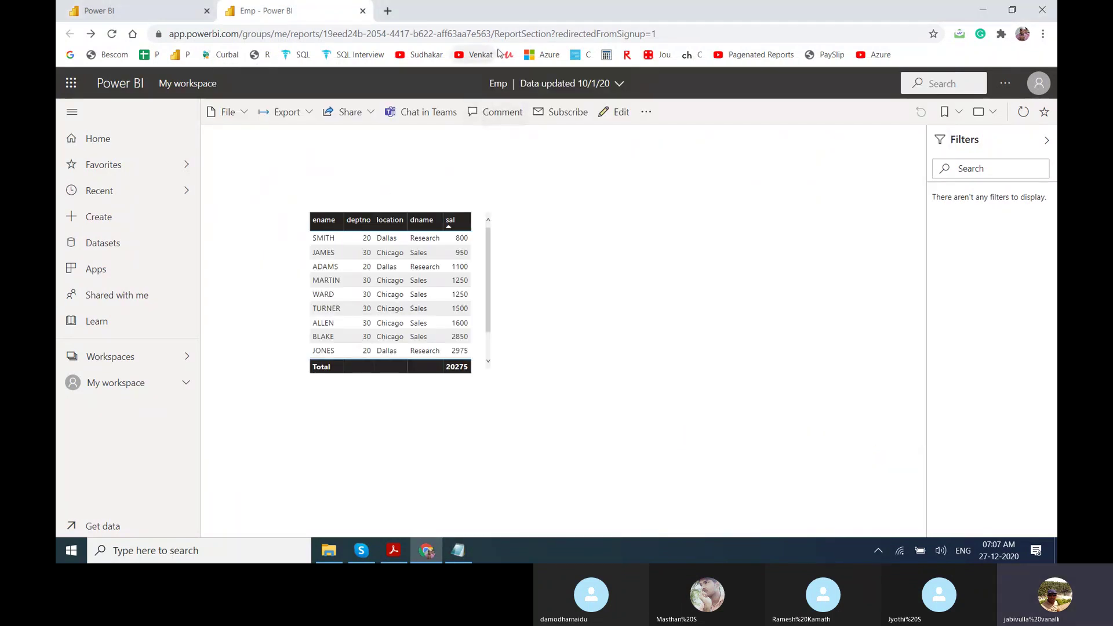
Replace the URL query string with ?filter=department/dname eq 'Sales' to show six Chicago employees totalling 9400.
drag(551, 34, 709, 40)
key(ctrl+v)
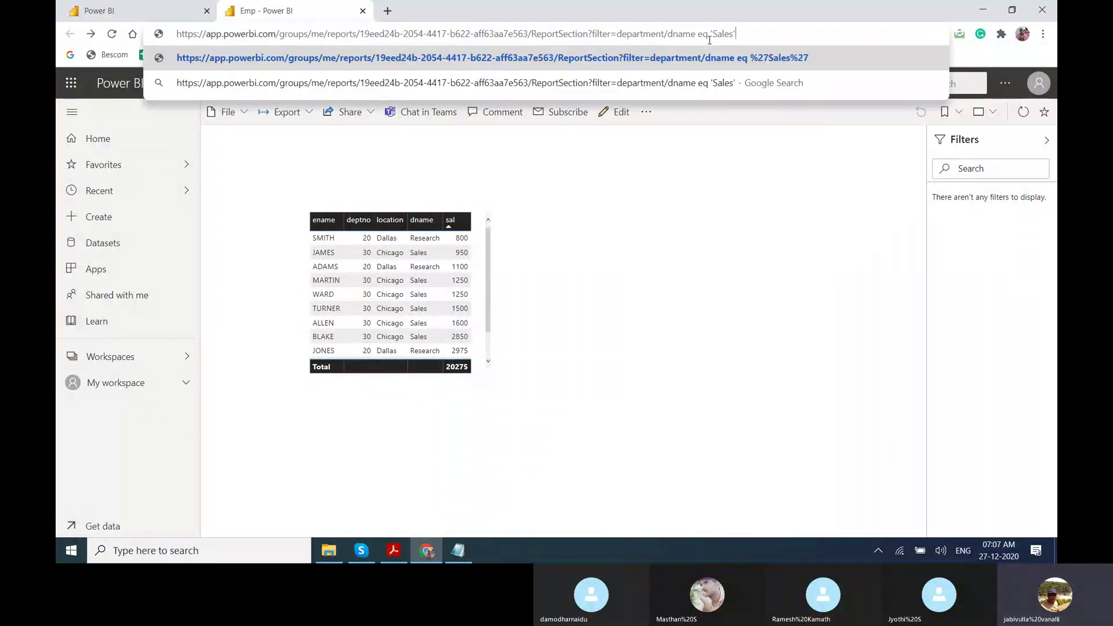
key(Return)
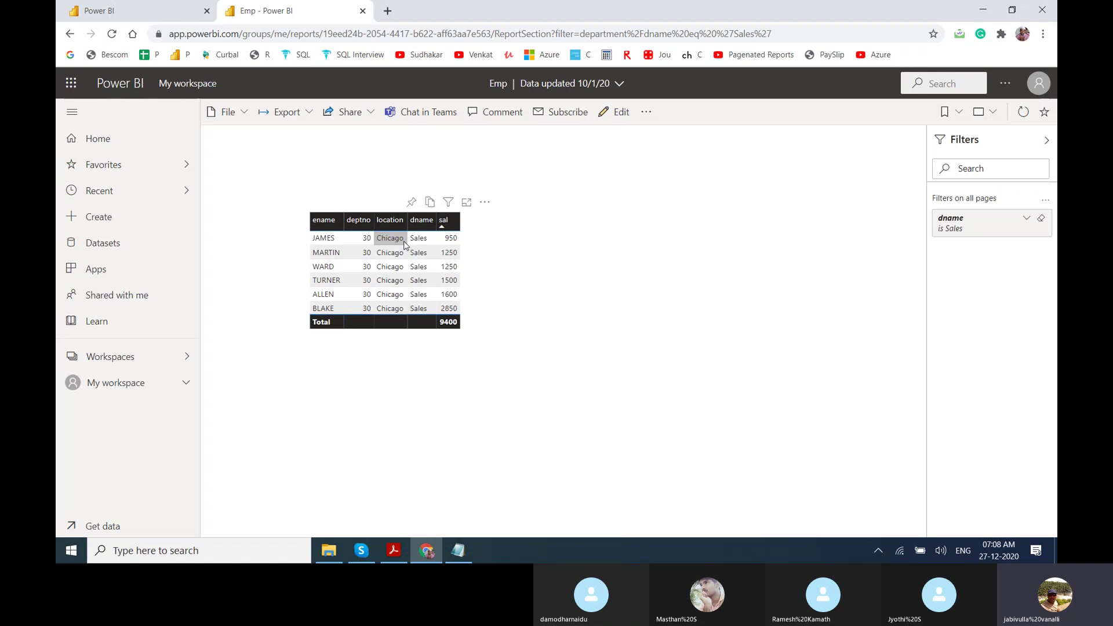
key(alt+Tab)
key(alt+Tab)
Close the Dynamic Filters notes without saving, then bring up the Power BI Classes folder.
key(alt+Tab)
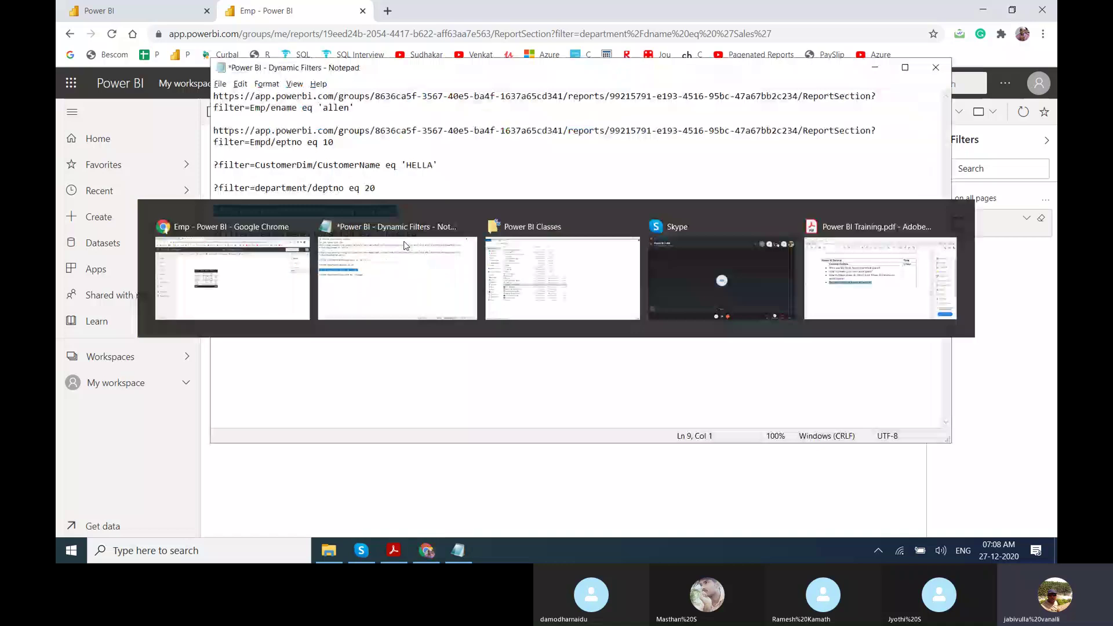
key(alt+Tab)
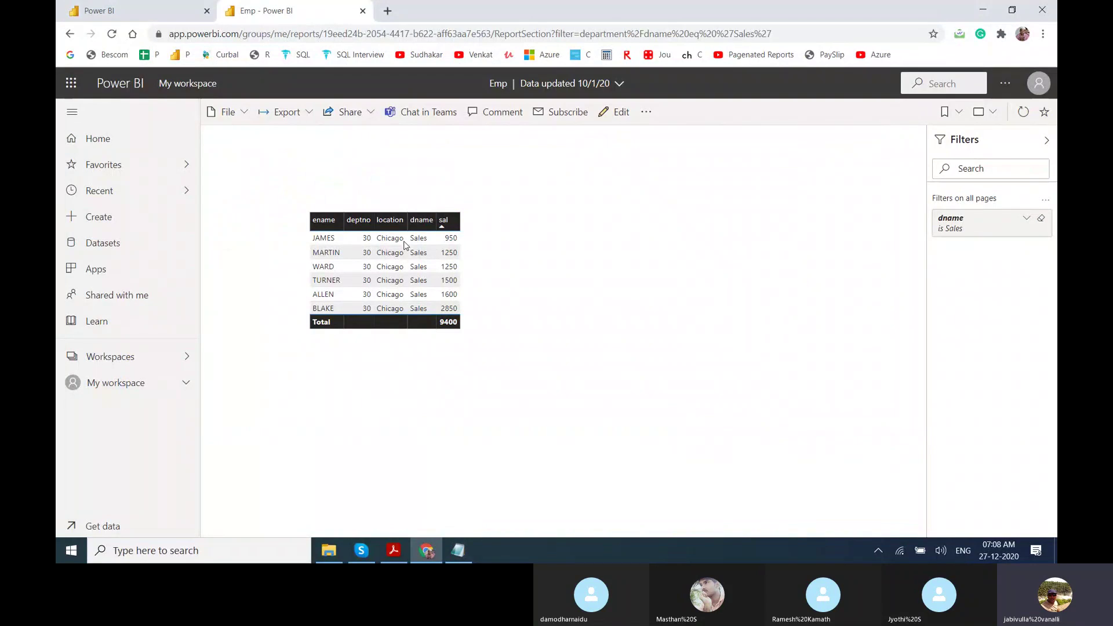
key(alt+Tab)
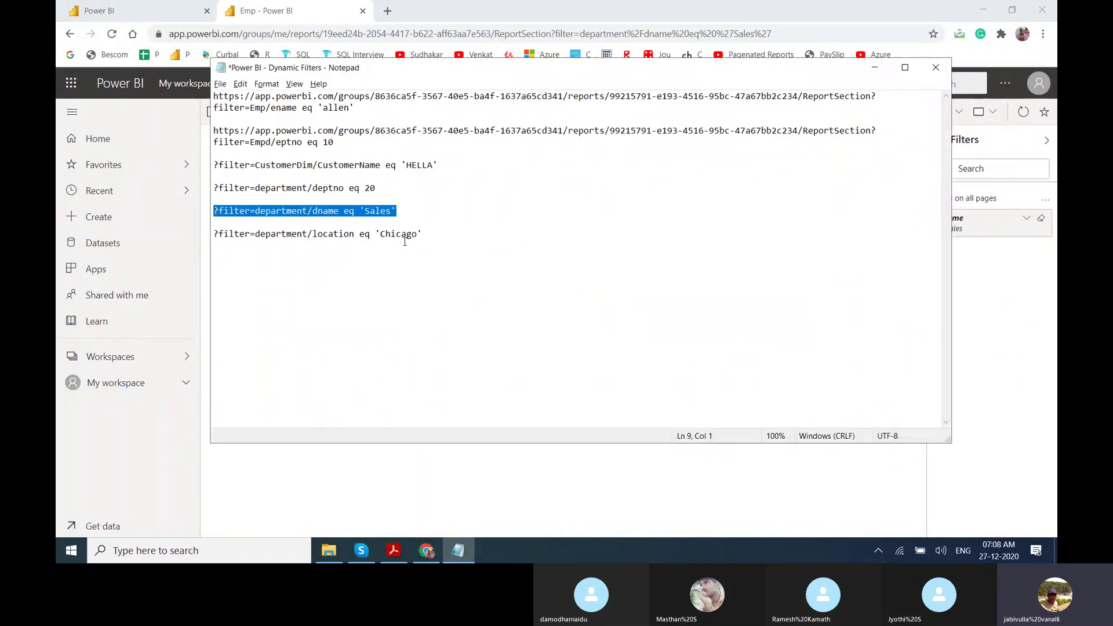
click(942, 74)
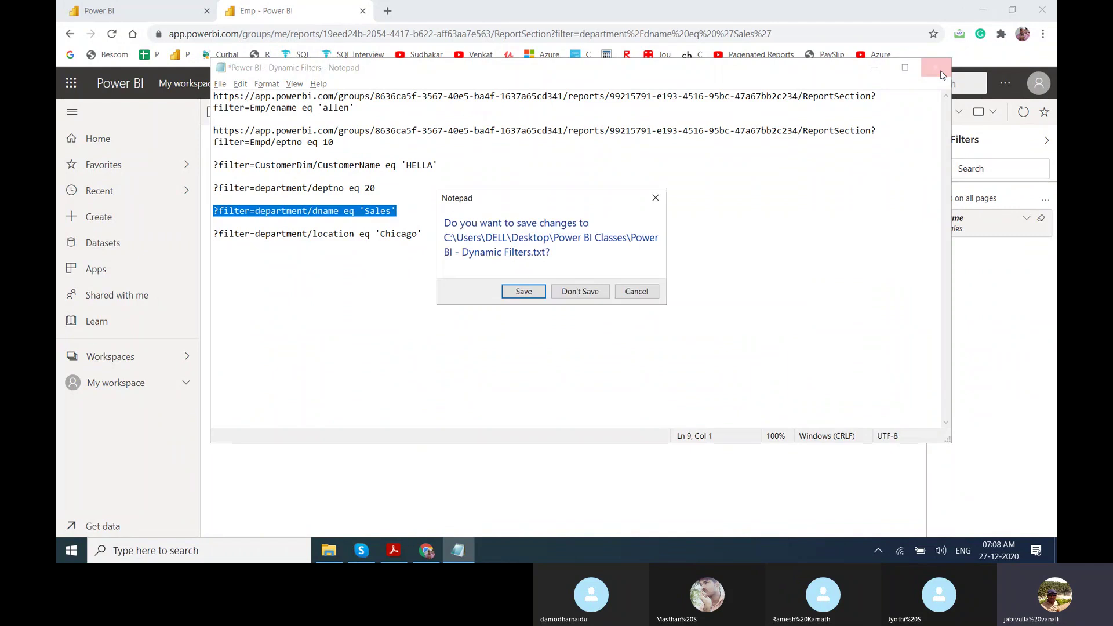
click(578, 294)
mouse_move(329, 550)
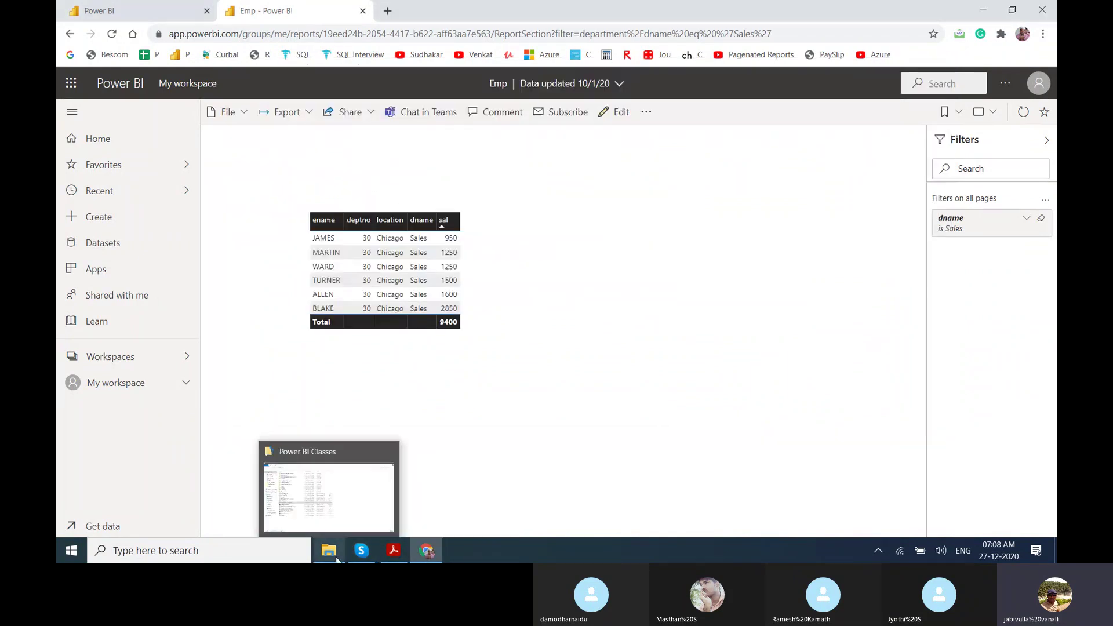
click(338, 527)
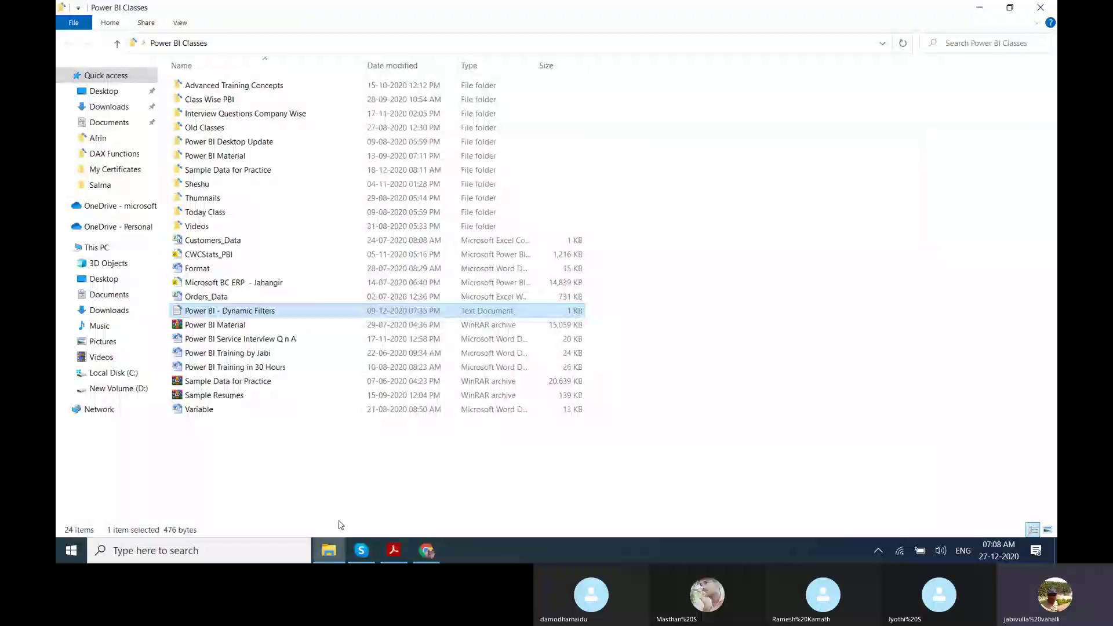
Share the Power BI - Dynamic Filters file (476 B) in the Skype meeting chat, then close the chat.
key(super+d)
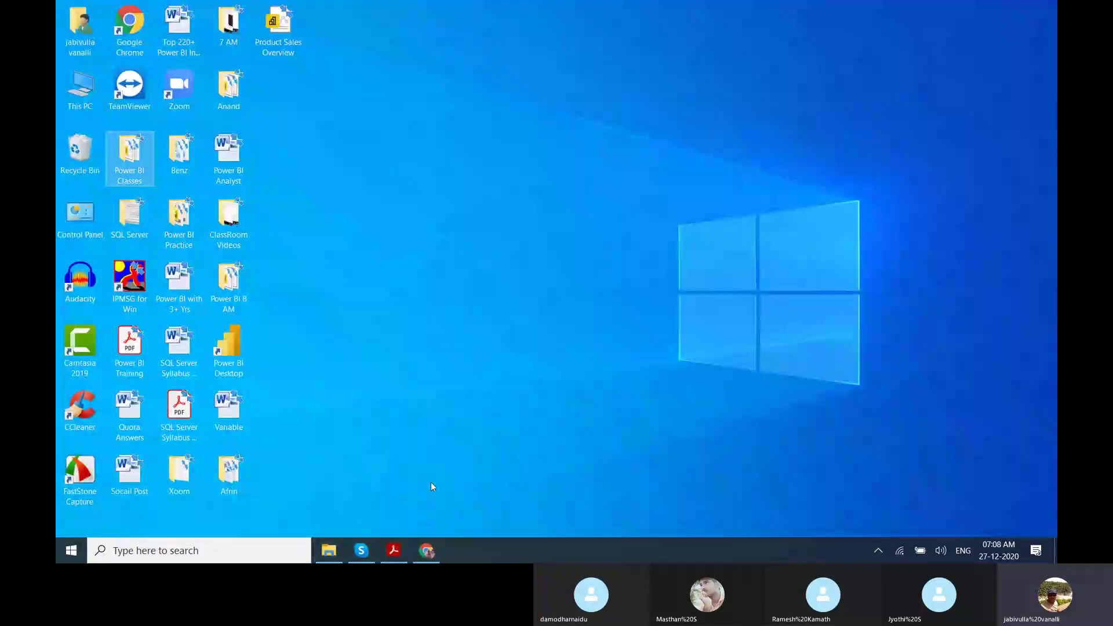
click(355, 552)
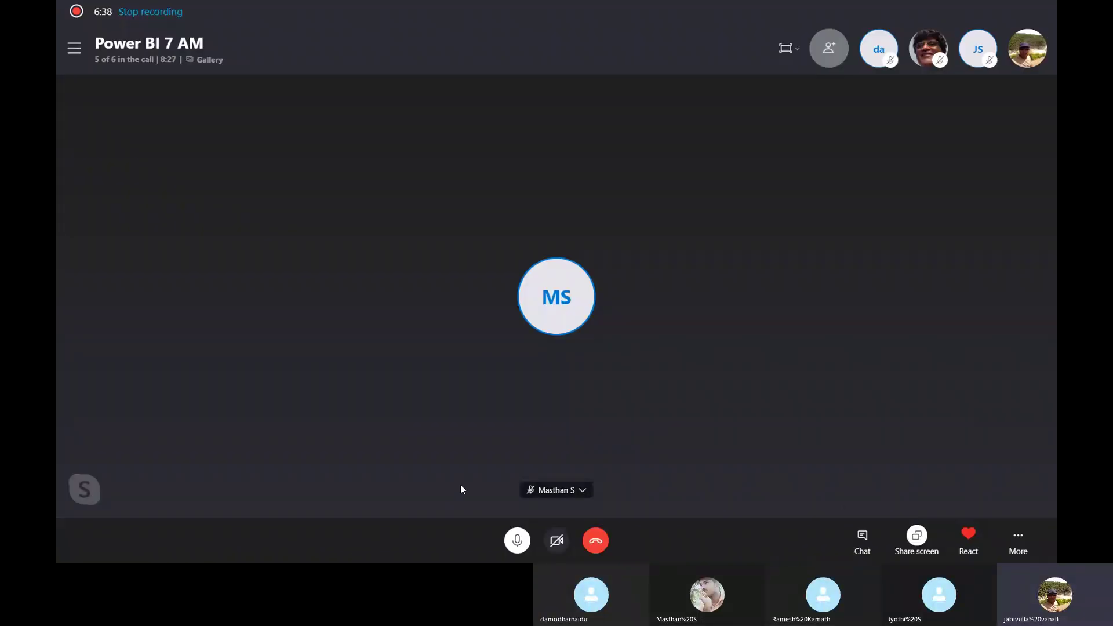
click(864, 540)
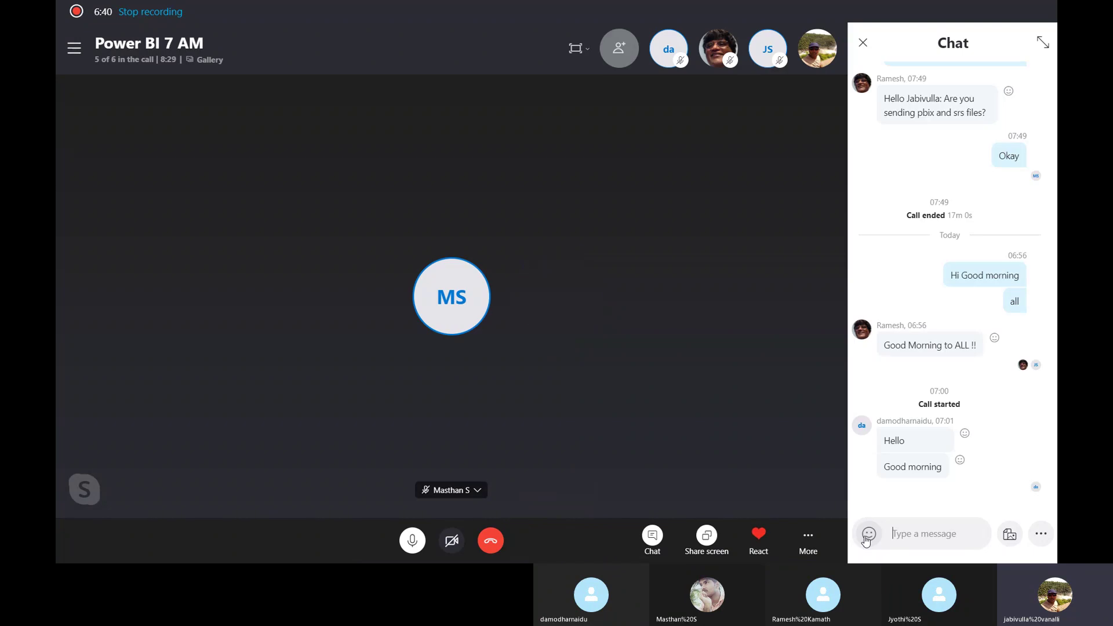
click(1007, 533)
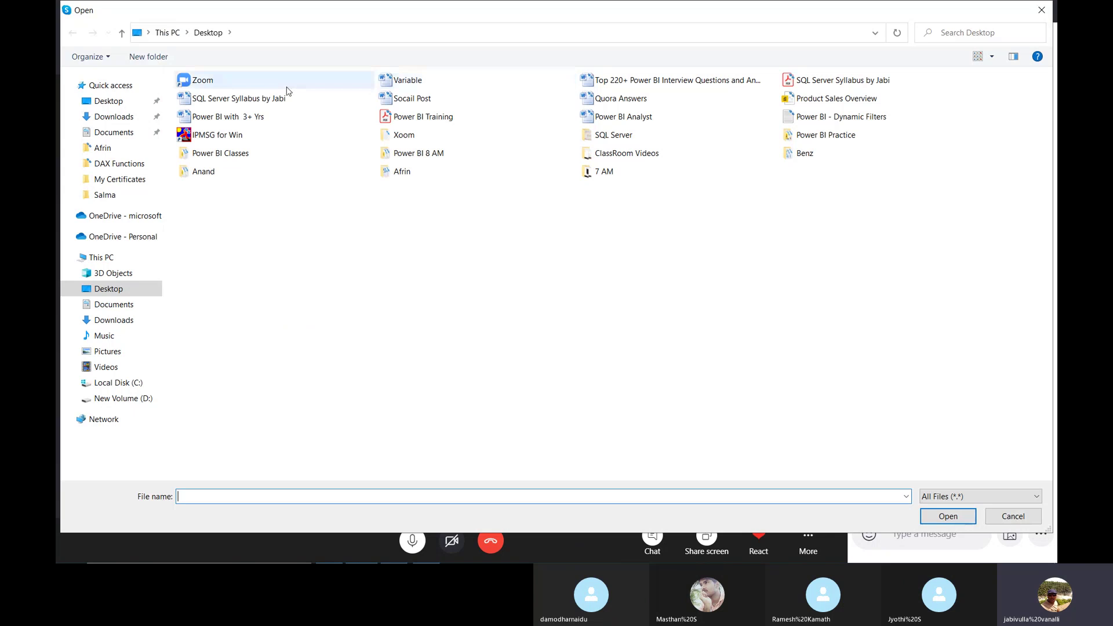
click(789, 120)
double_click(788, 119)
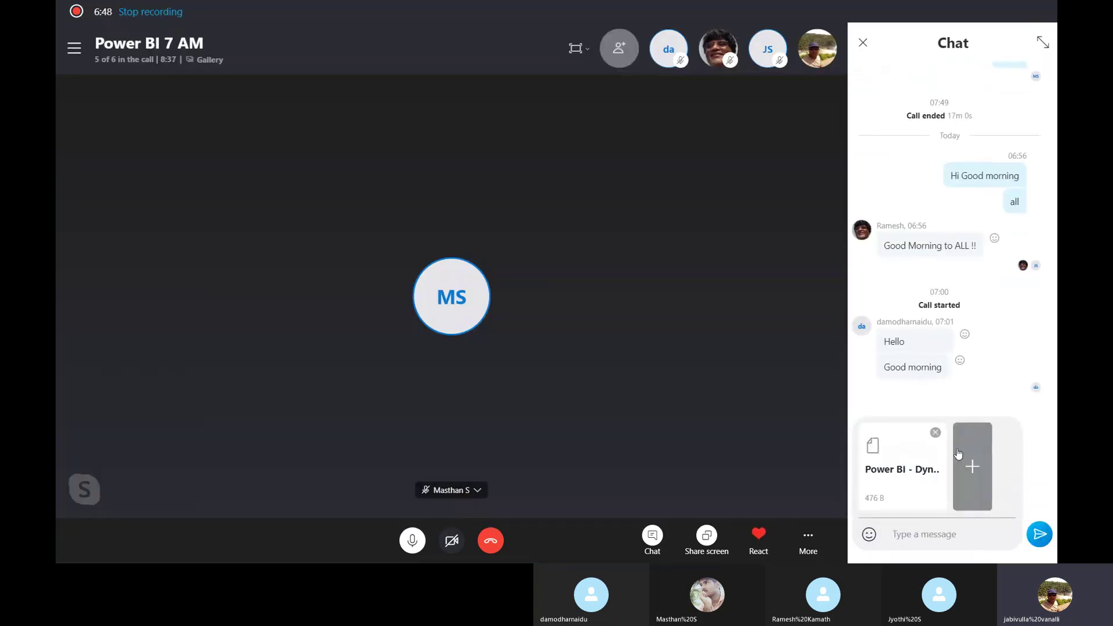
click(1035, 536)
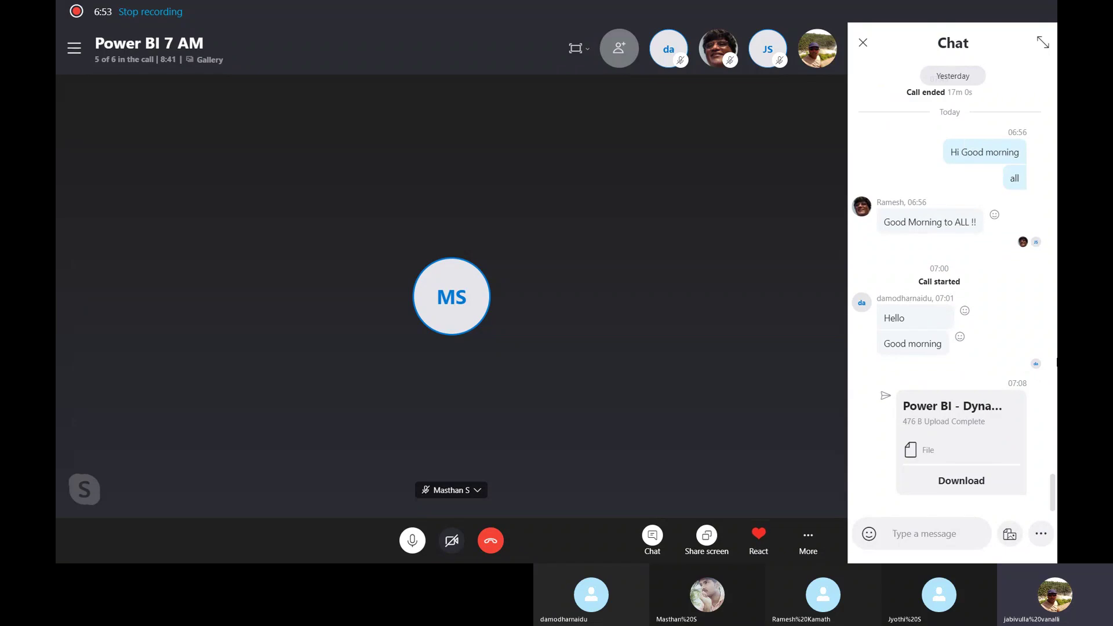
click(864, 42)
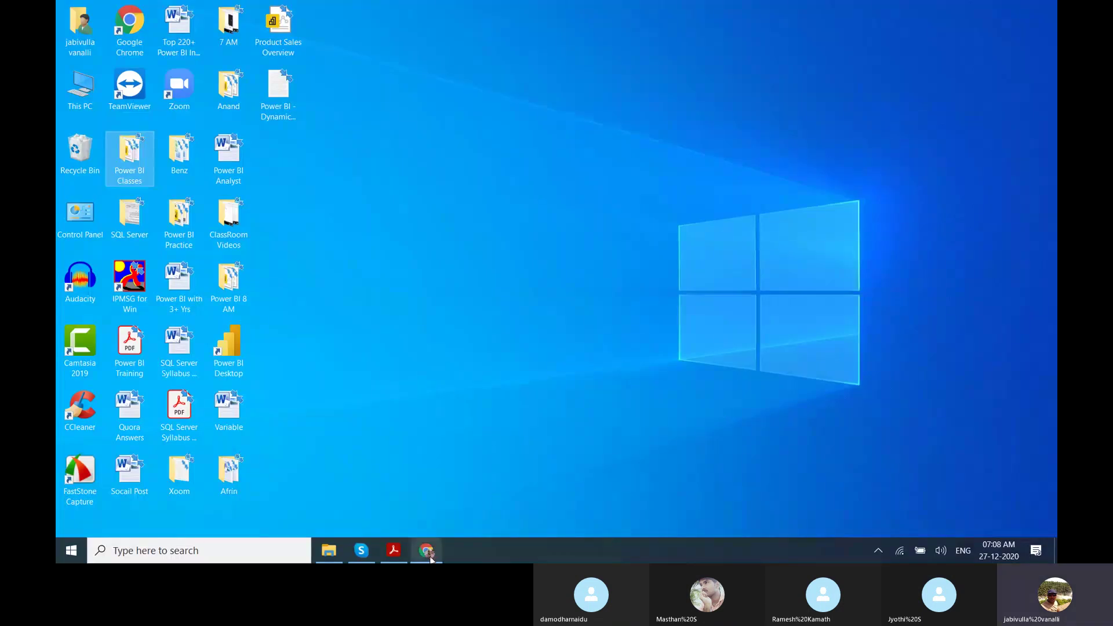
Close the Emp report tab, return to the Power BI Home page, and minimize Chrome.
click(427, 552)
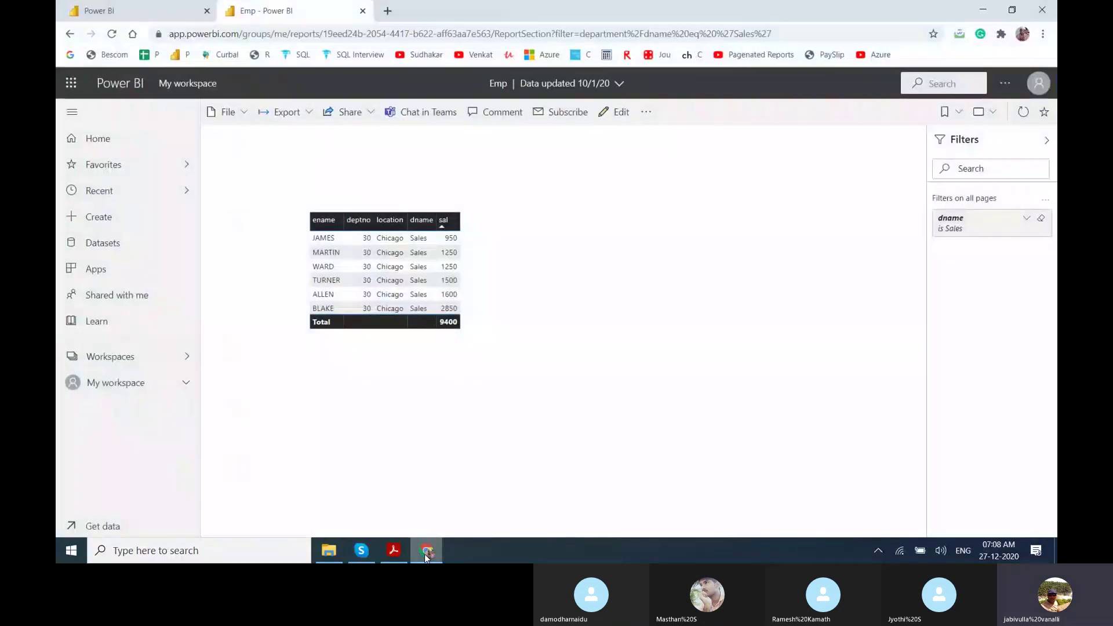
click(363, 11)
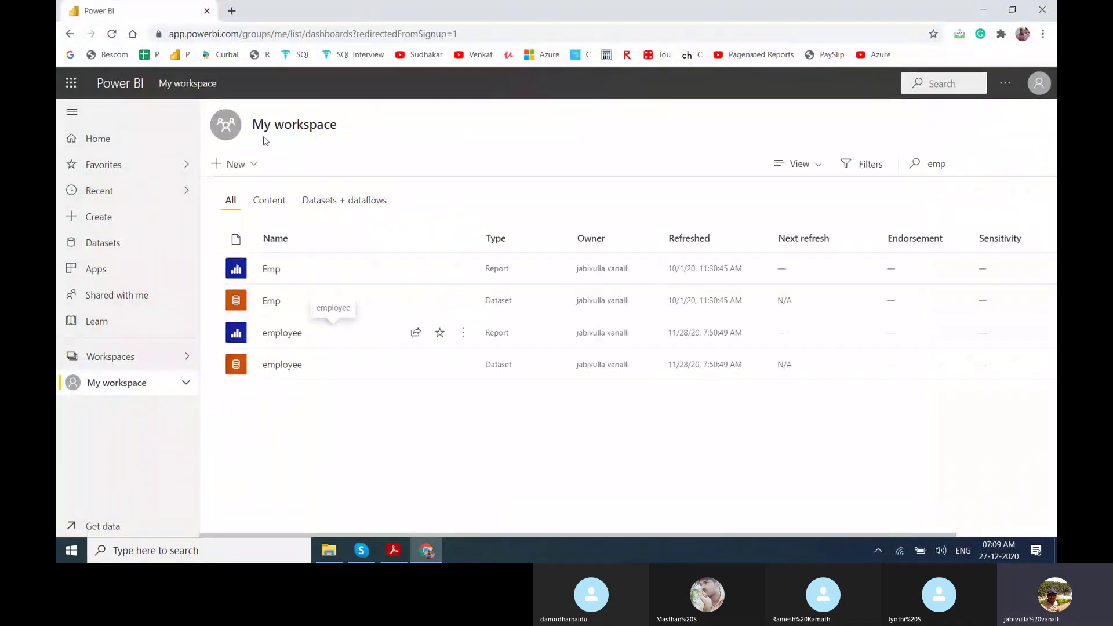
click(129, 84)
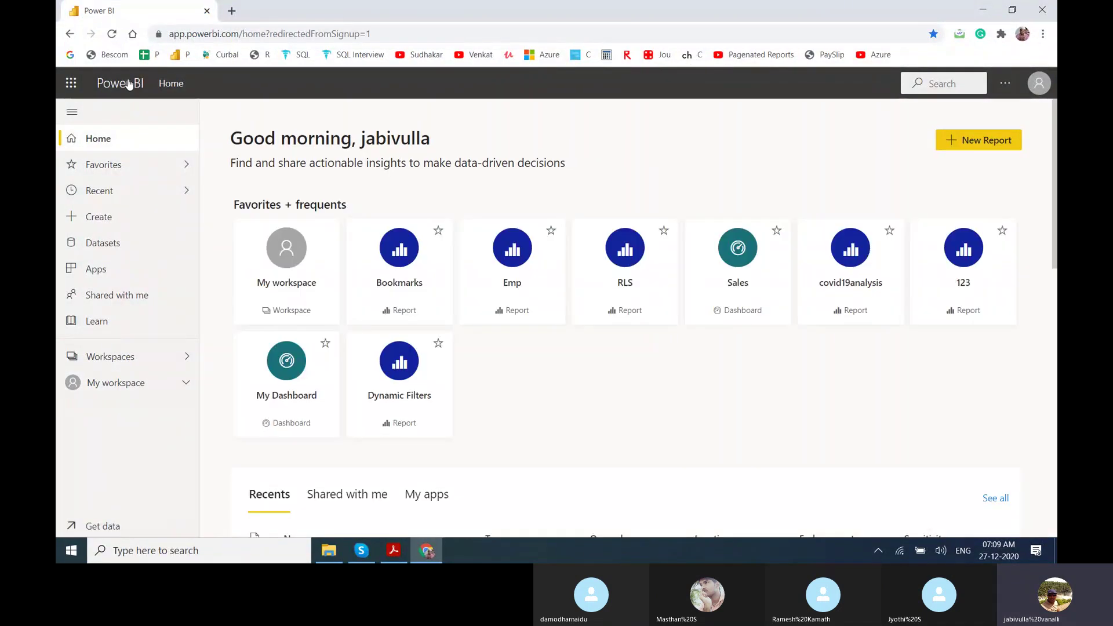
key(super+d)
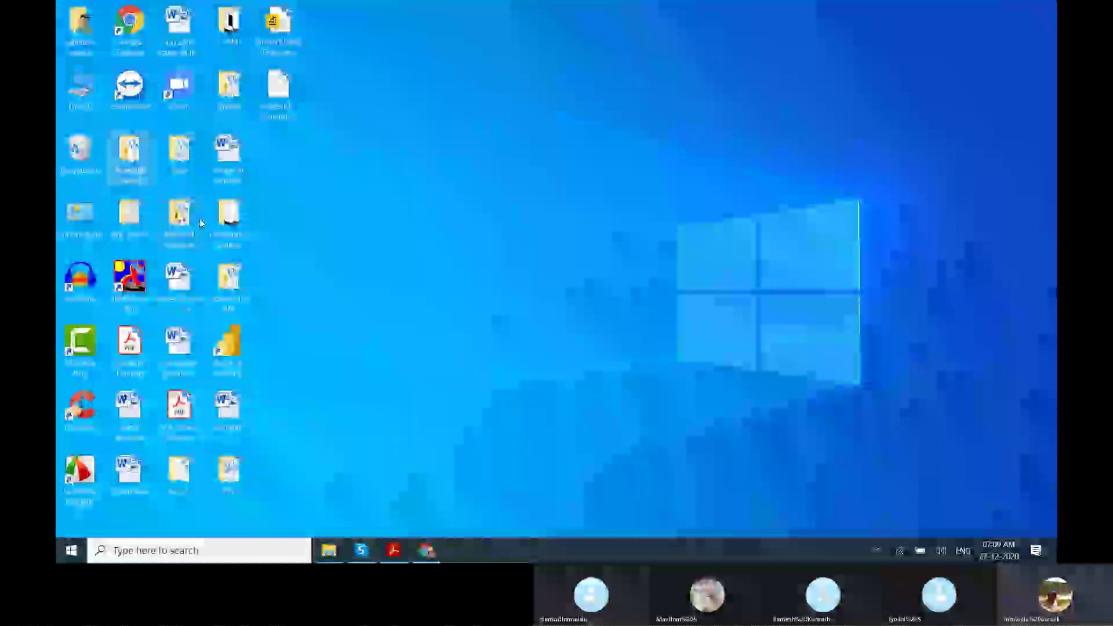
Bring up the Power BI Training PDF at page 4's On-premises Data Gateway outline.
mouse_move(366, 545)
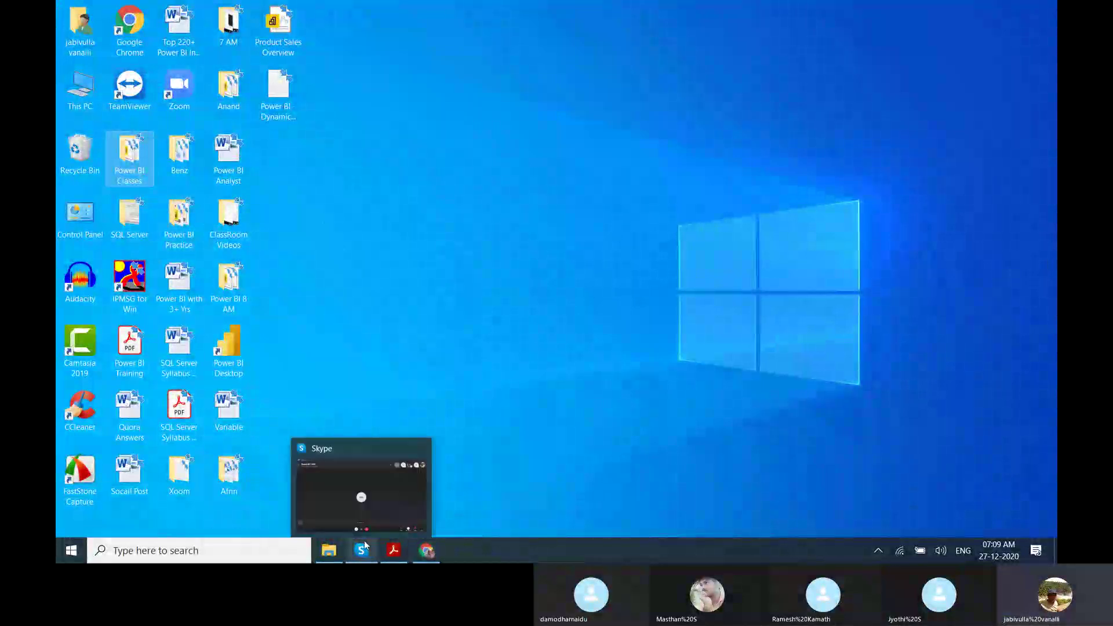
click(355, 552)
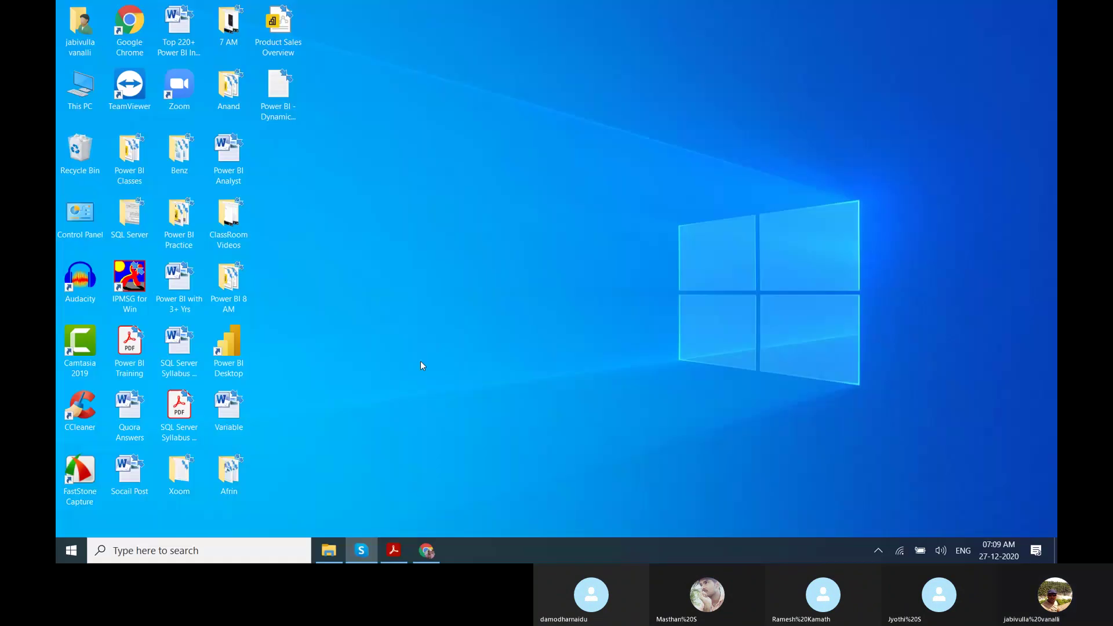
key(super+d)
mouse_move(393, 551)
click(393, 526)
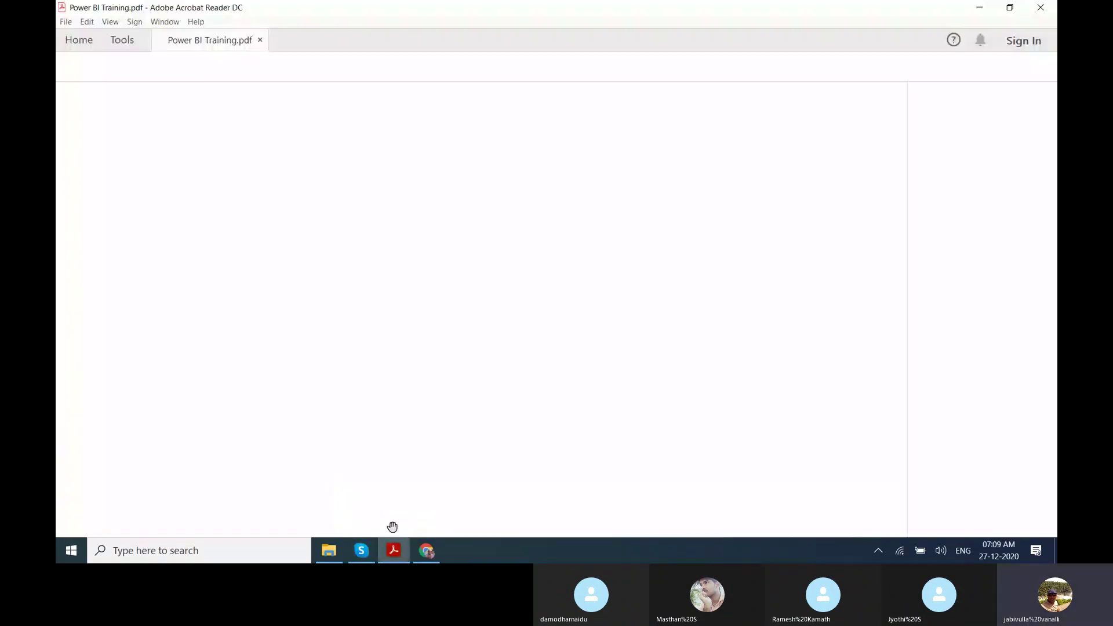
scroll(393, 527, down, 8)
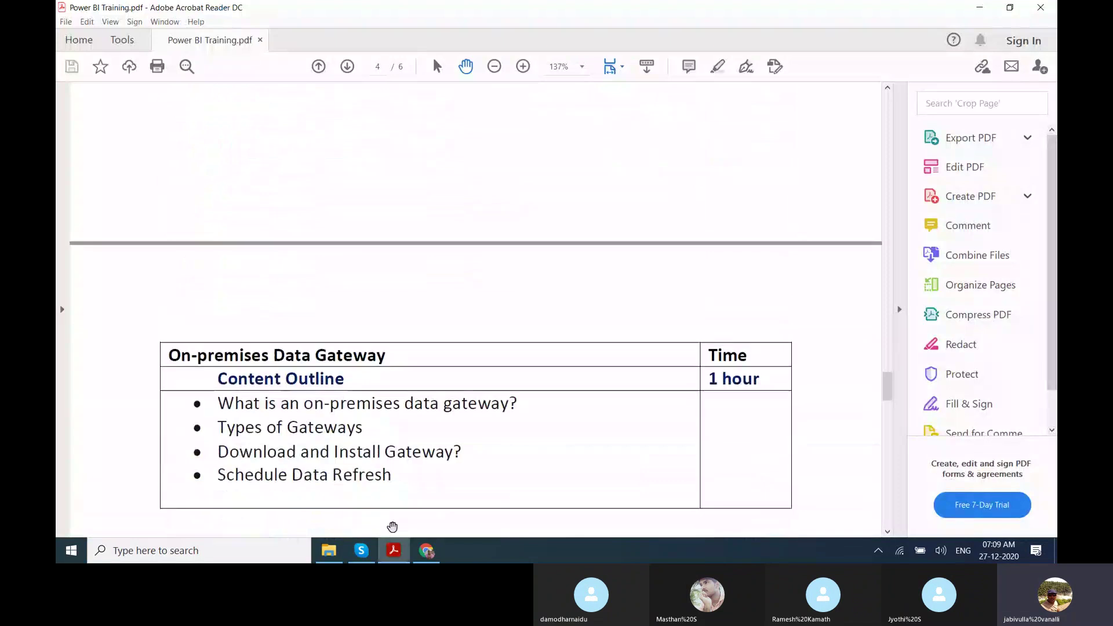
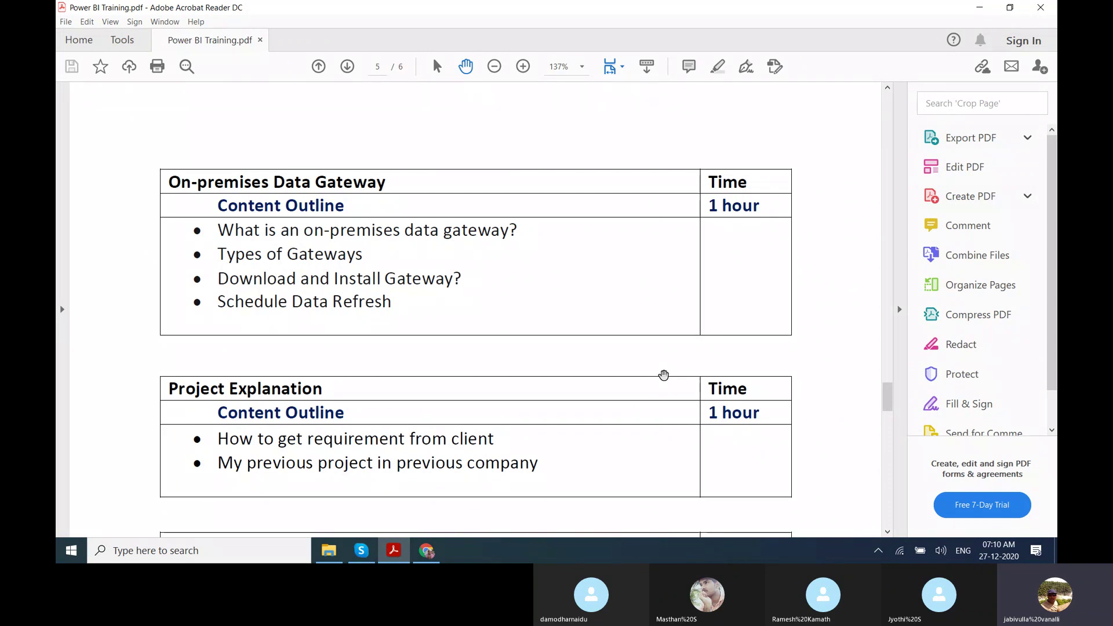
Hide the training PDF and restore Chrome showing the Power BI home page with its Sales and Emp favourites.
key(super+d)
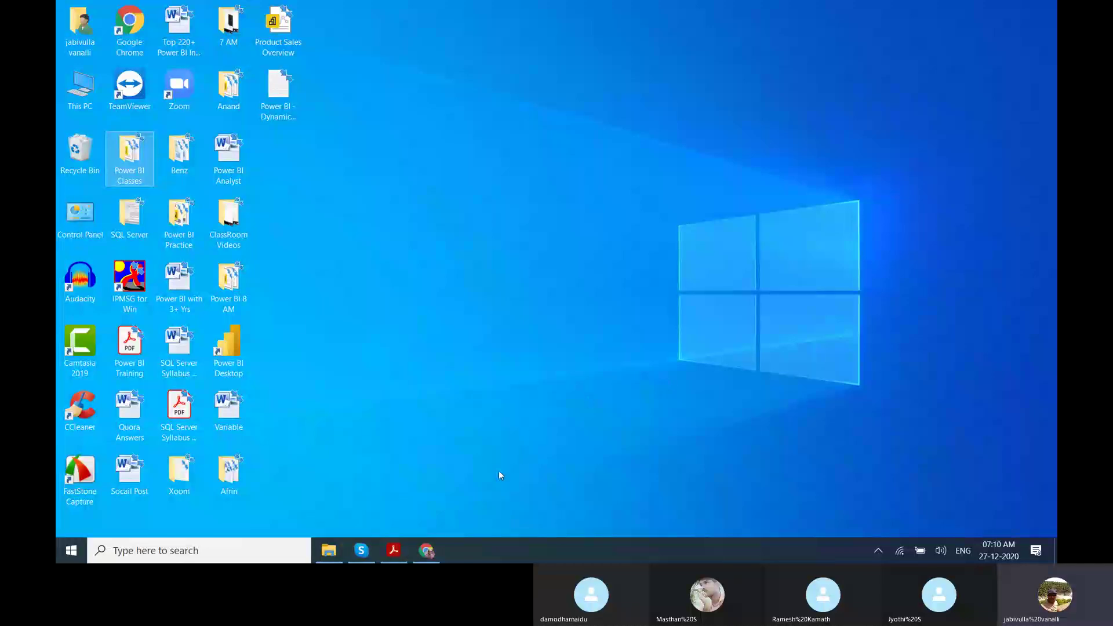
click(426, 550)
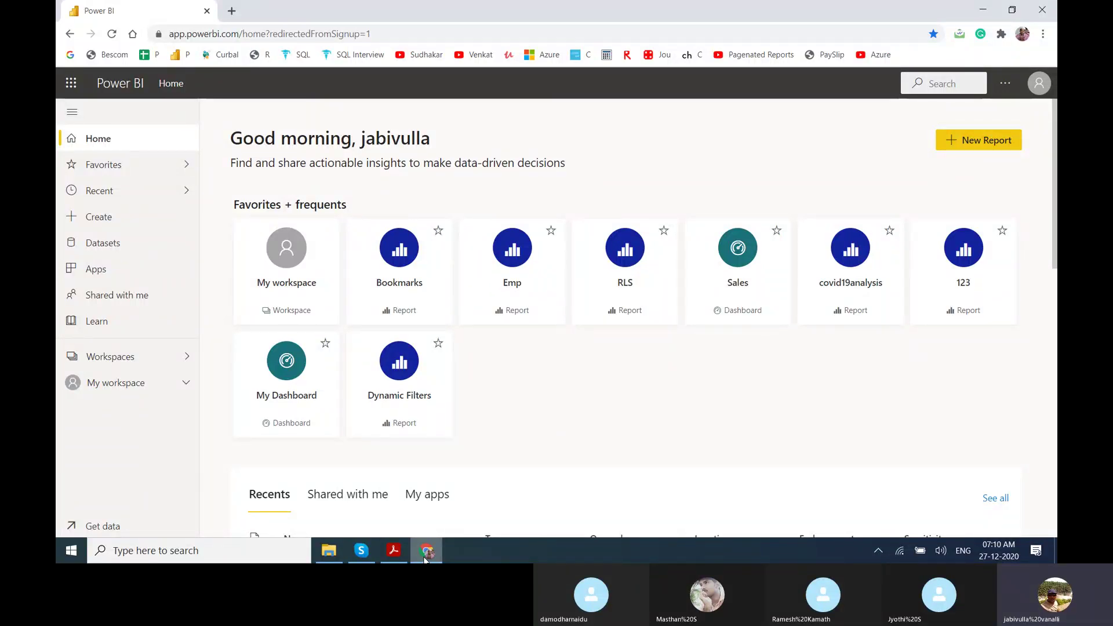
Open a new blank tab on the Google start page beside the Power BI tab.
click(235, 11)
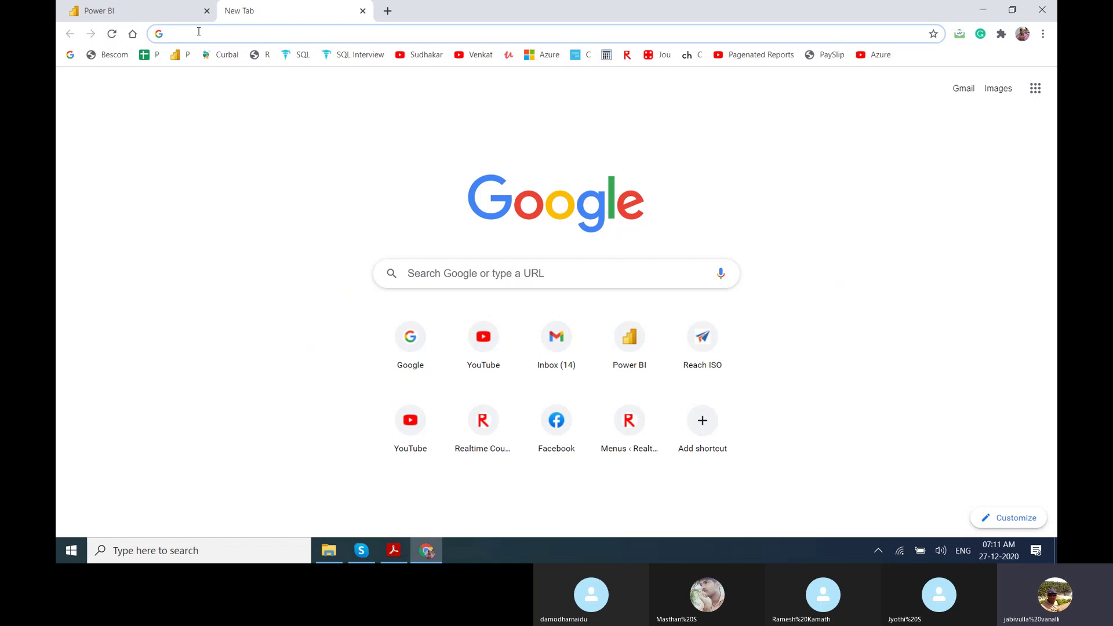
Search 'download power bi desktop' and start downloading the on-premises data gateway (personal mode).
text(download)
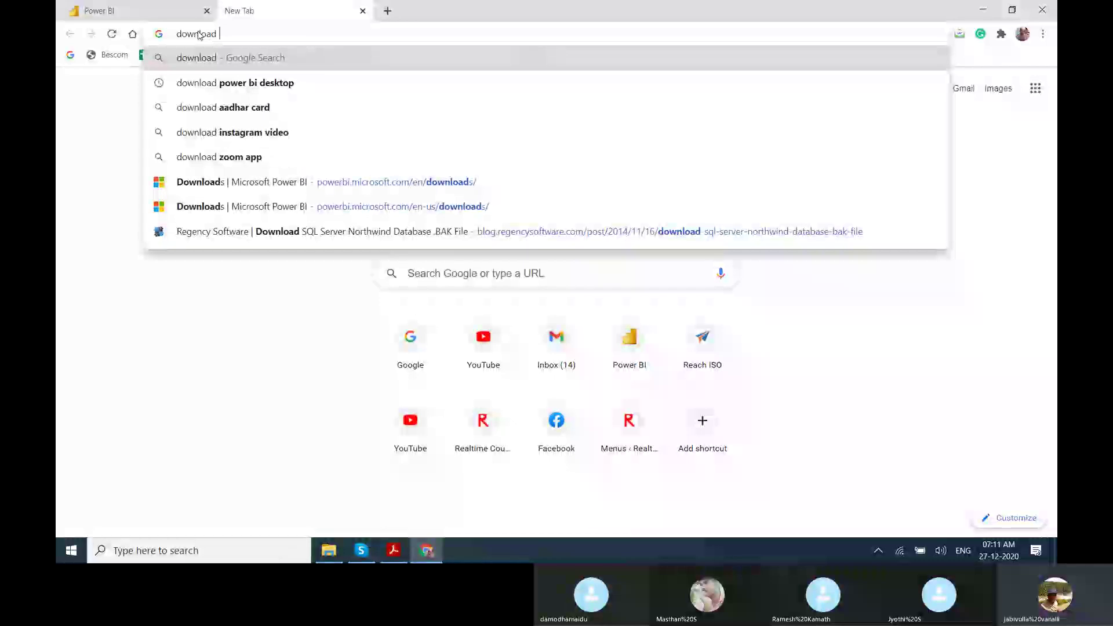
key(Down)
key(Return)
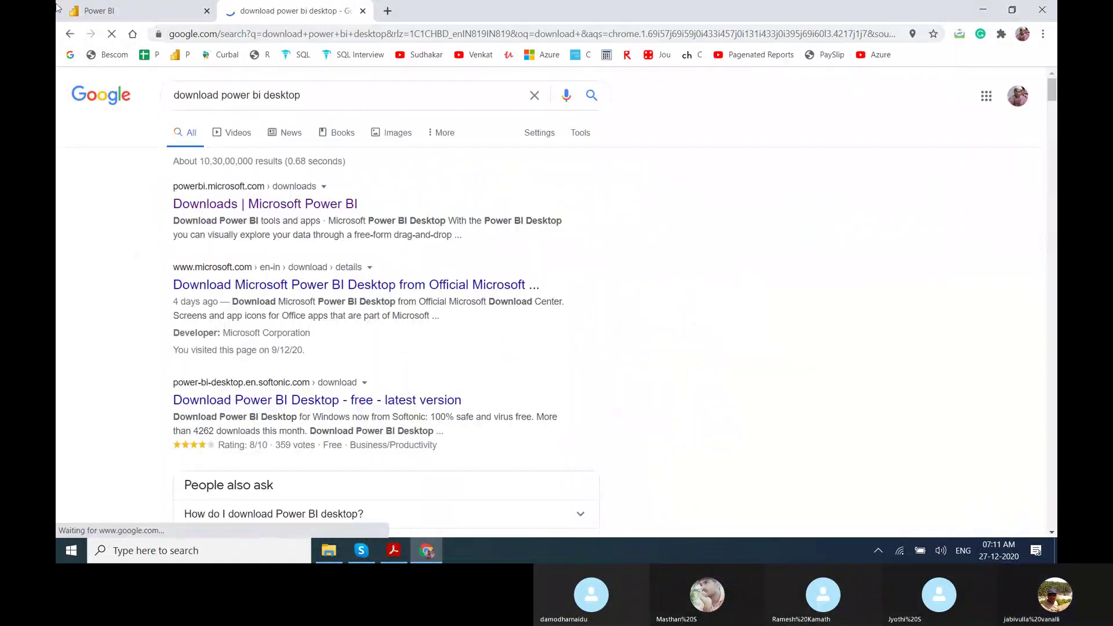
click(309, 210)
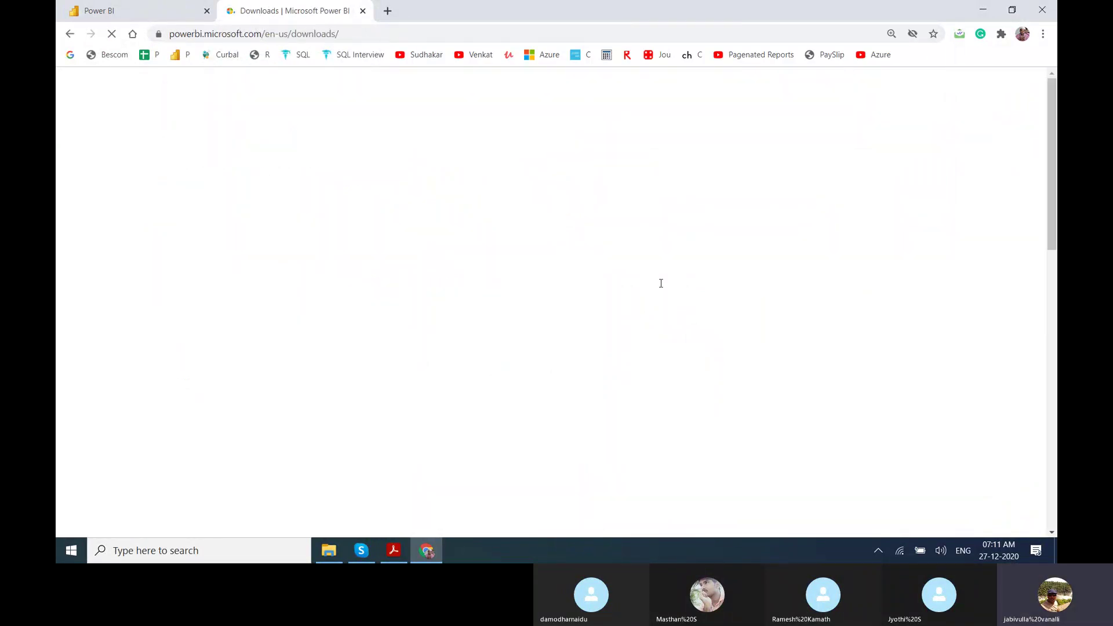
scroll(1055, 192, down, 5)
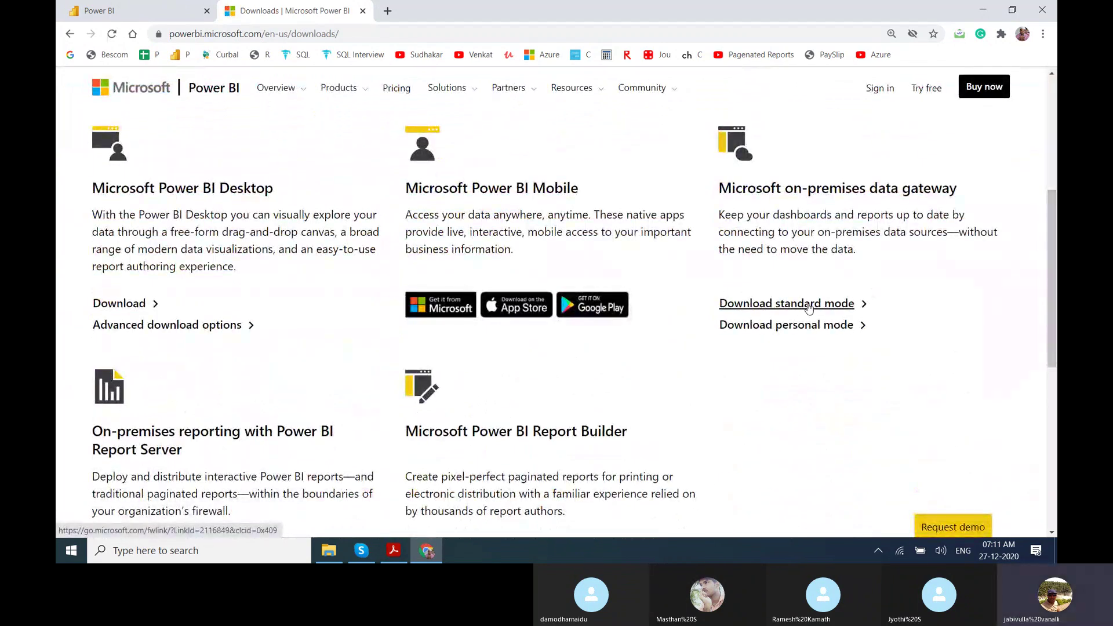
click(812, 327)
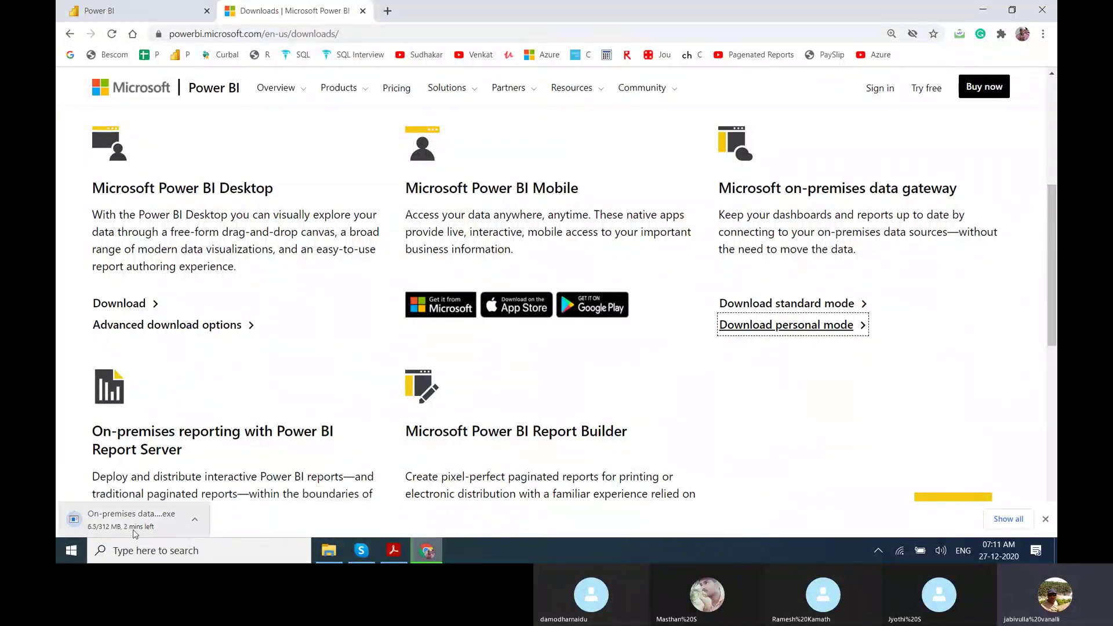
Pause the gateway download at 15.0 MB, remove the Resume.docx entry, and minimize Chrome.
click(1021, 521)
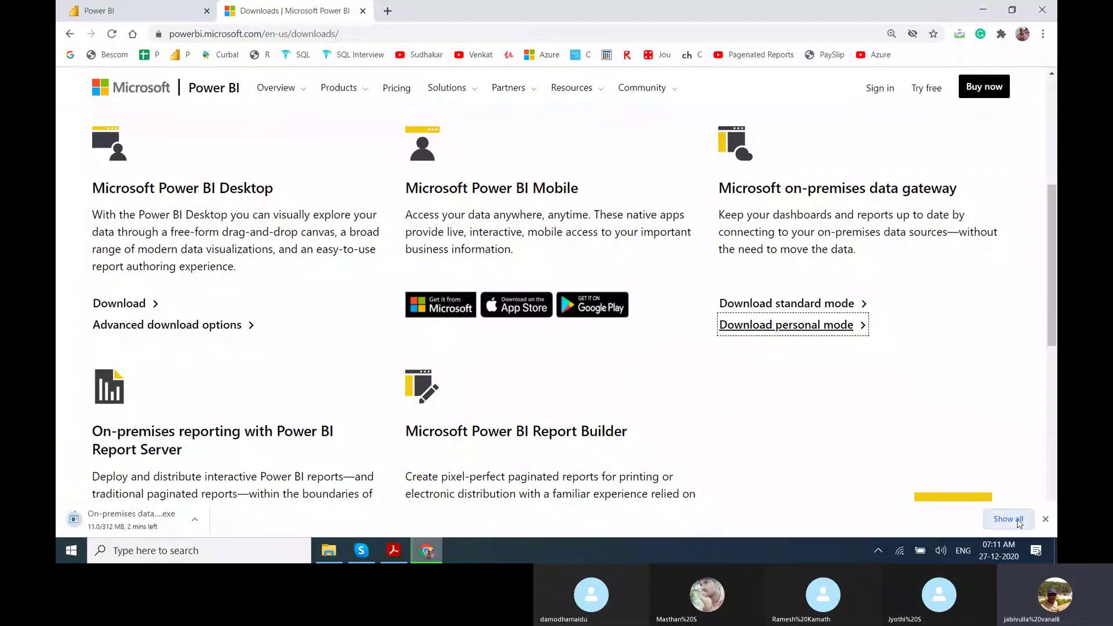
click(426, 244)
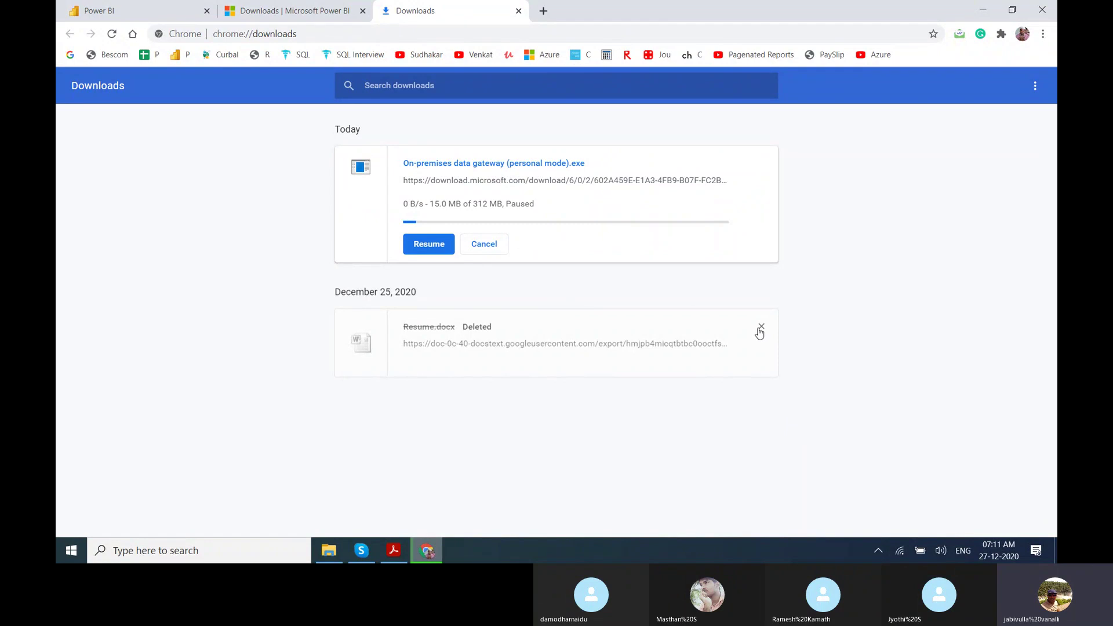
click(762, 327)
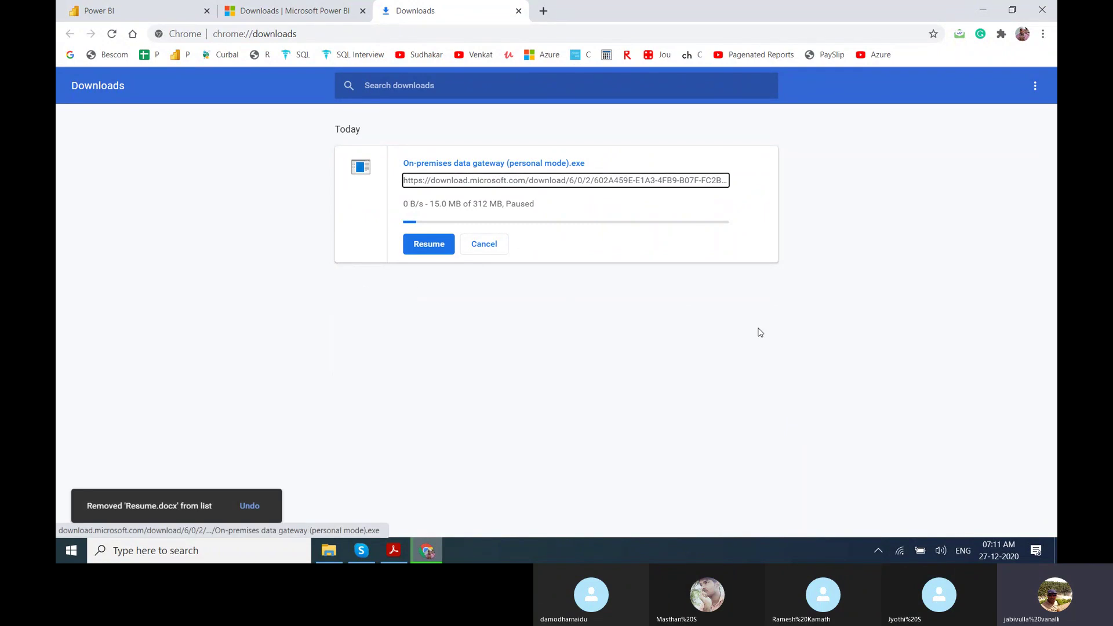
key(super+d)
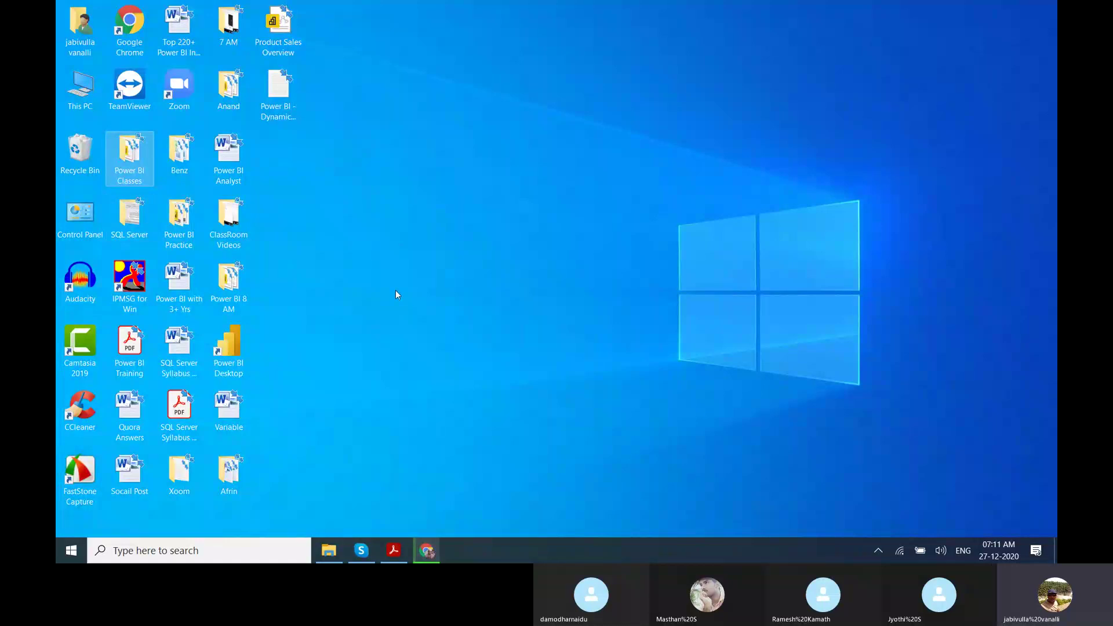
key(super+e)
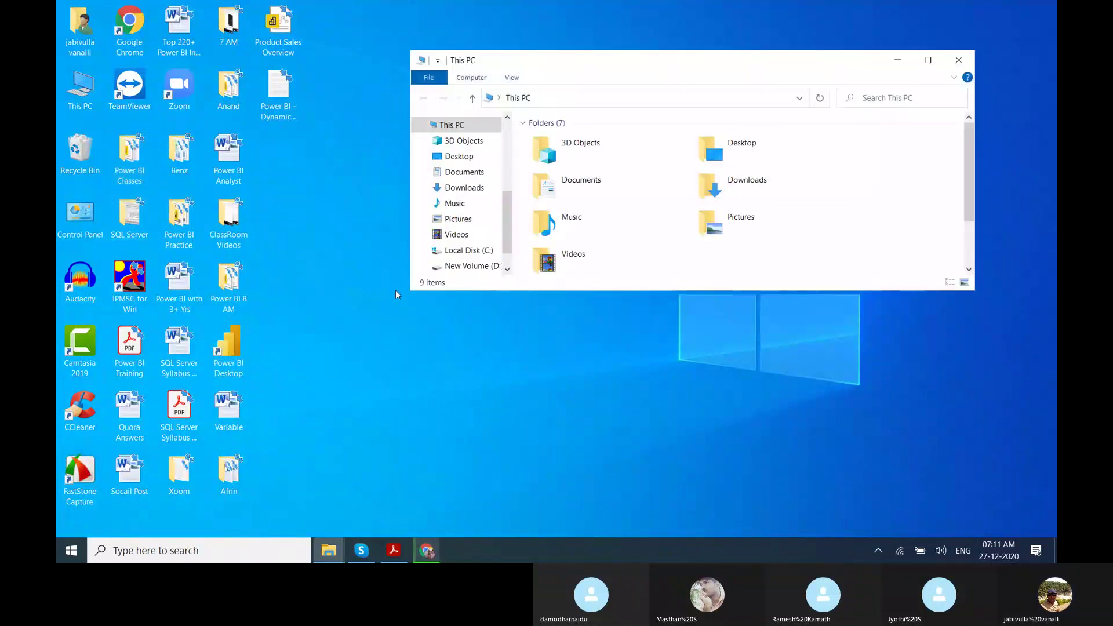
click(930, 65)
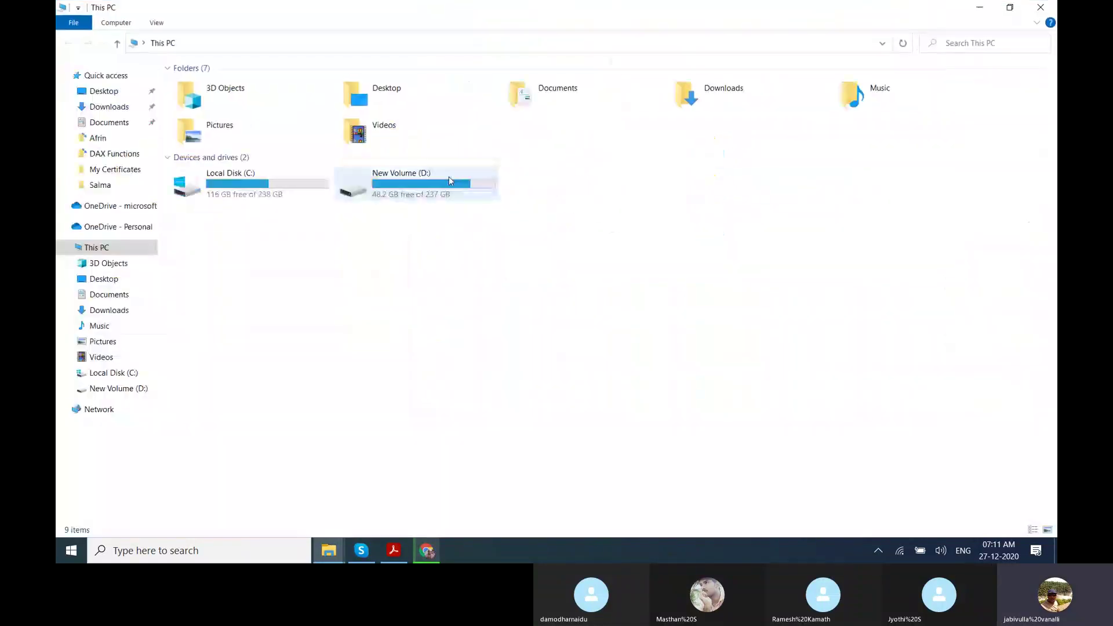
double_click(400, 181)
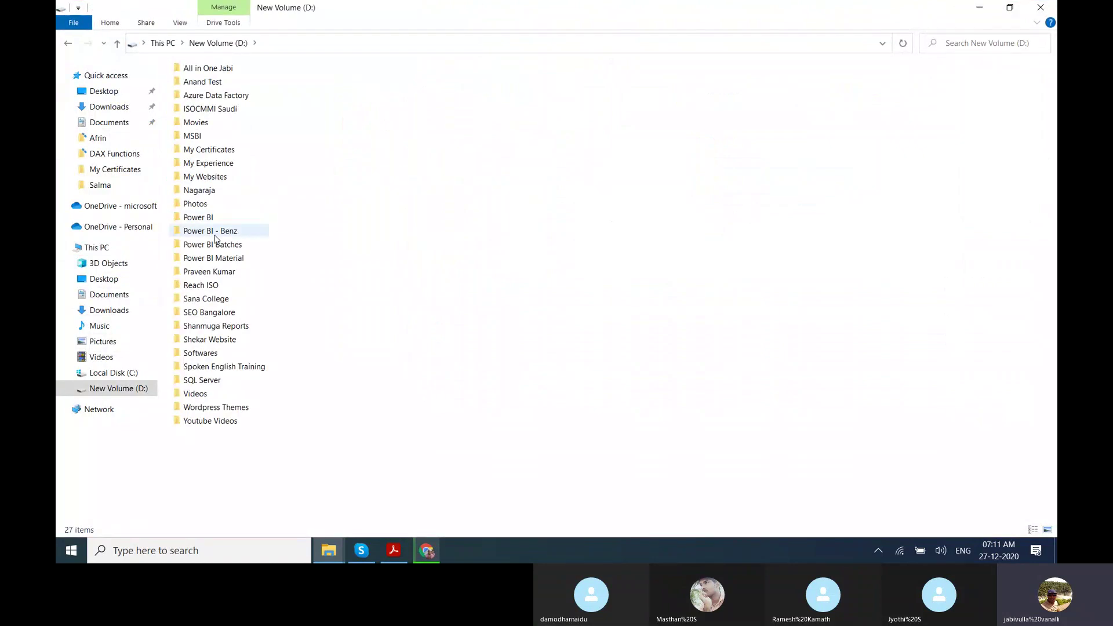
click(216, 235)
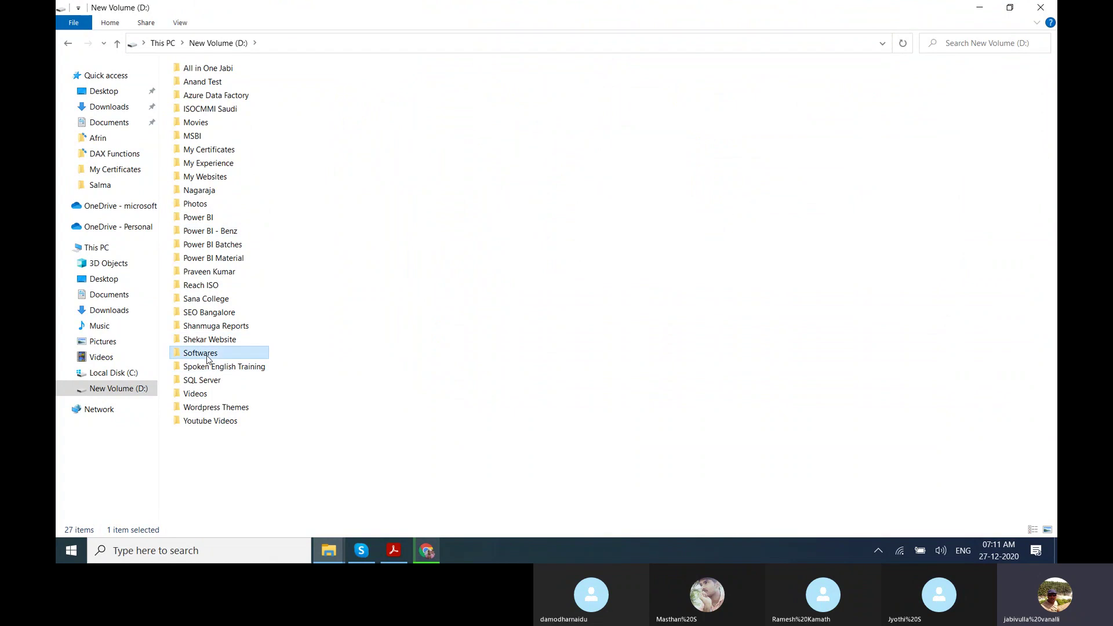
double_click(208, 354)
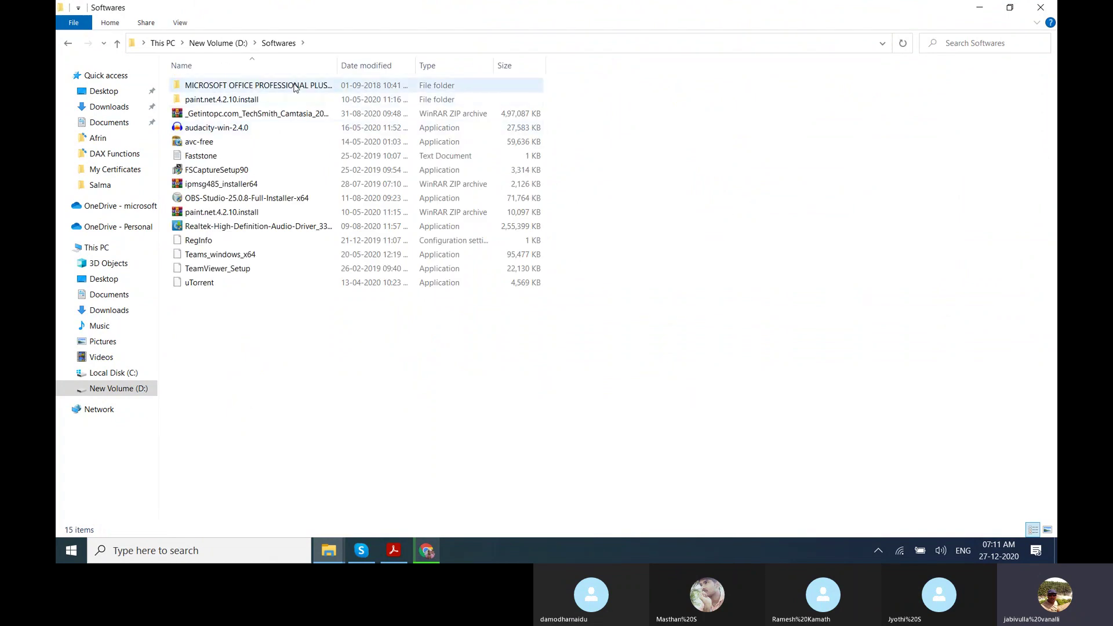
double_click(294, 87)
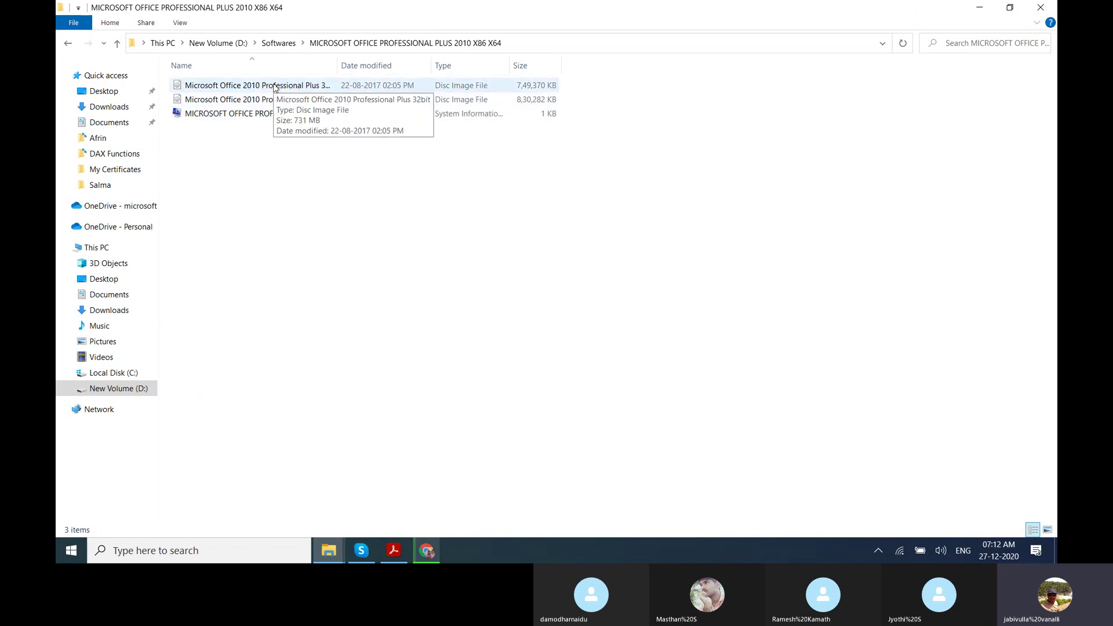
click(280, 45)
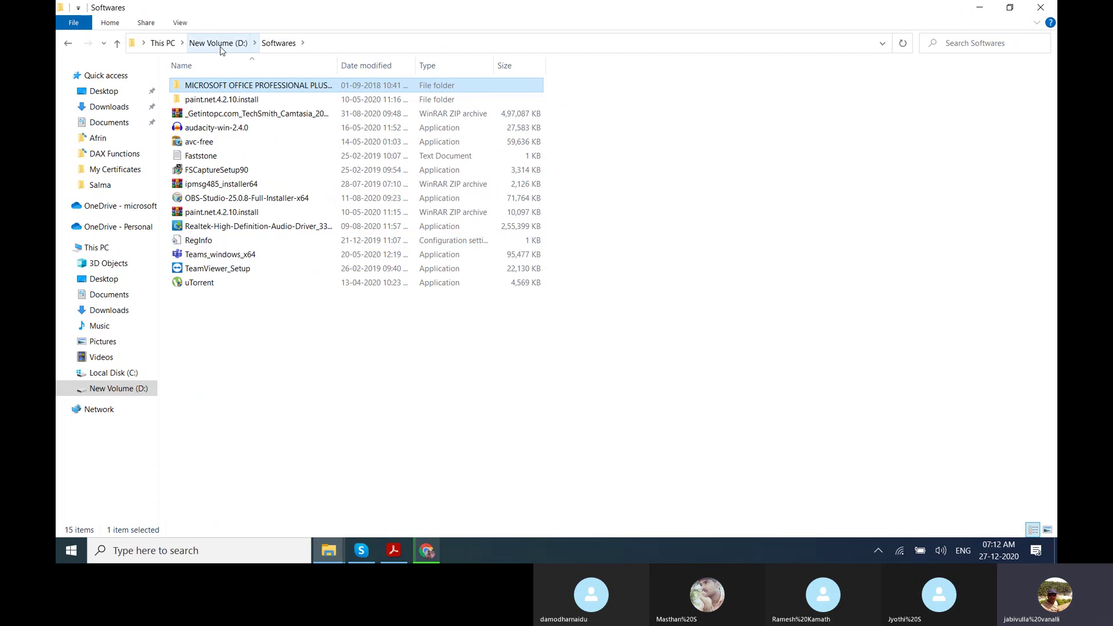
click(221, 44)
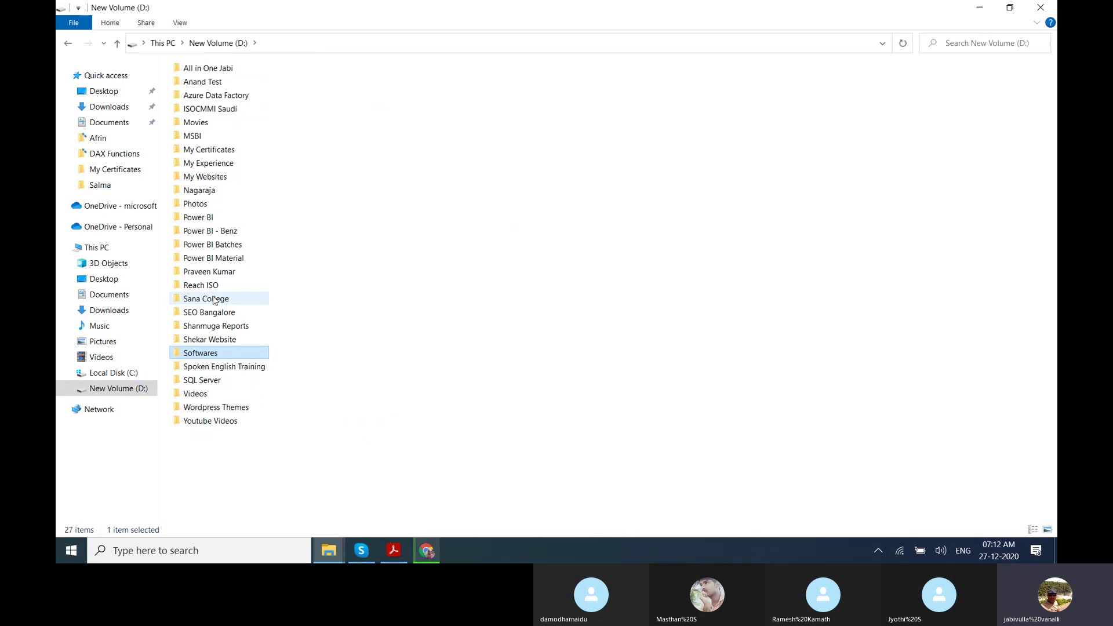
key(super+d)
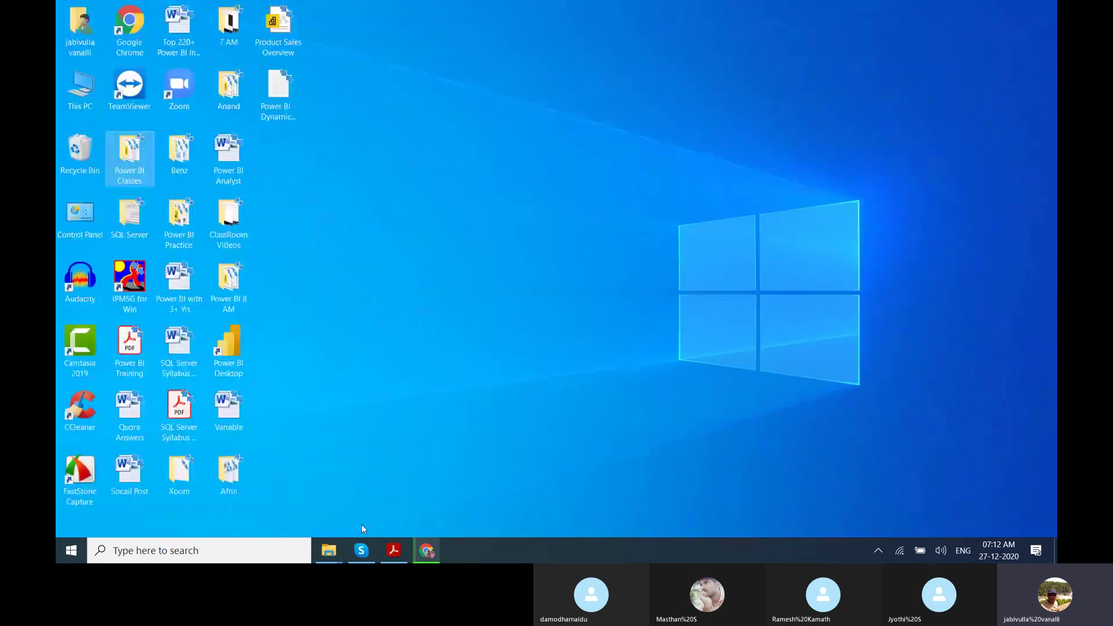
Restore Chrome and close the Downloads and Power BI downloads tabs.
click(422, 548)
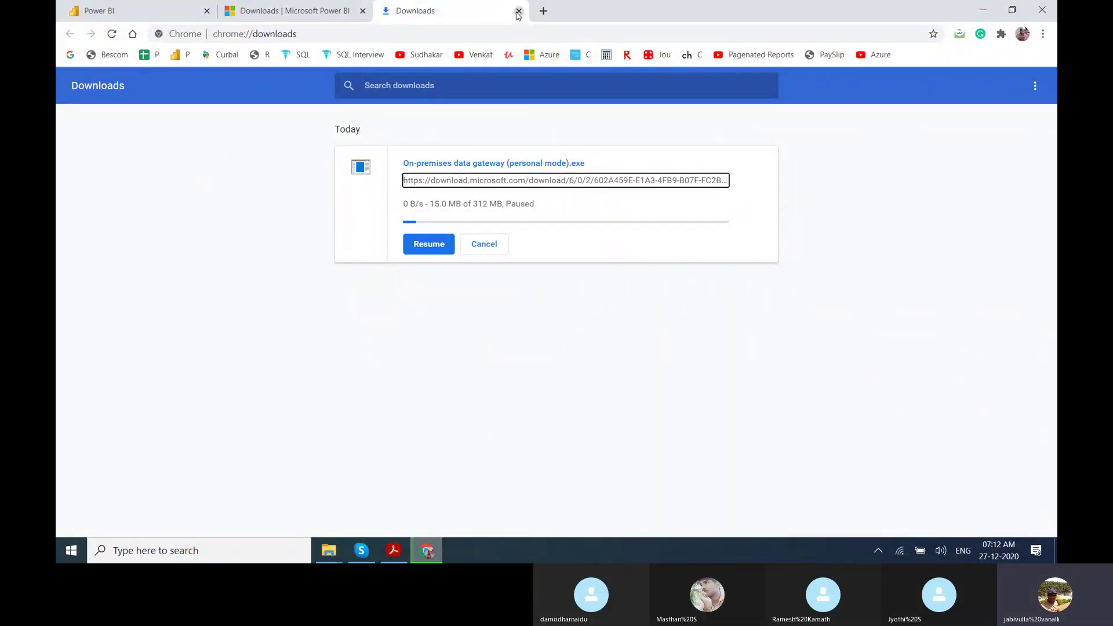
click(518, 13)
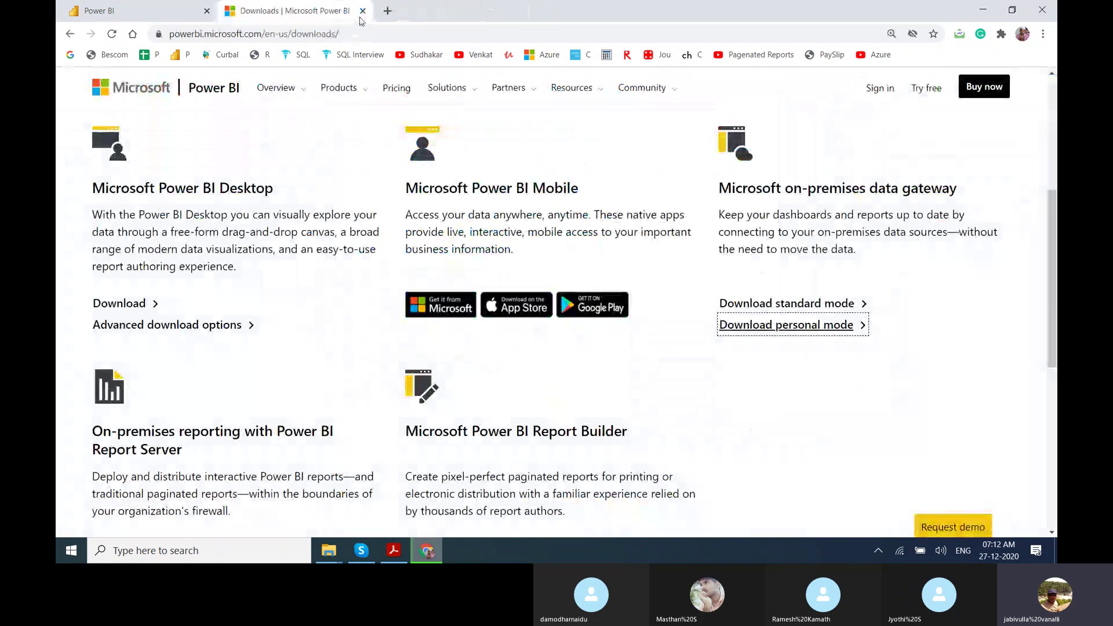
click(362, 11)
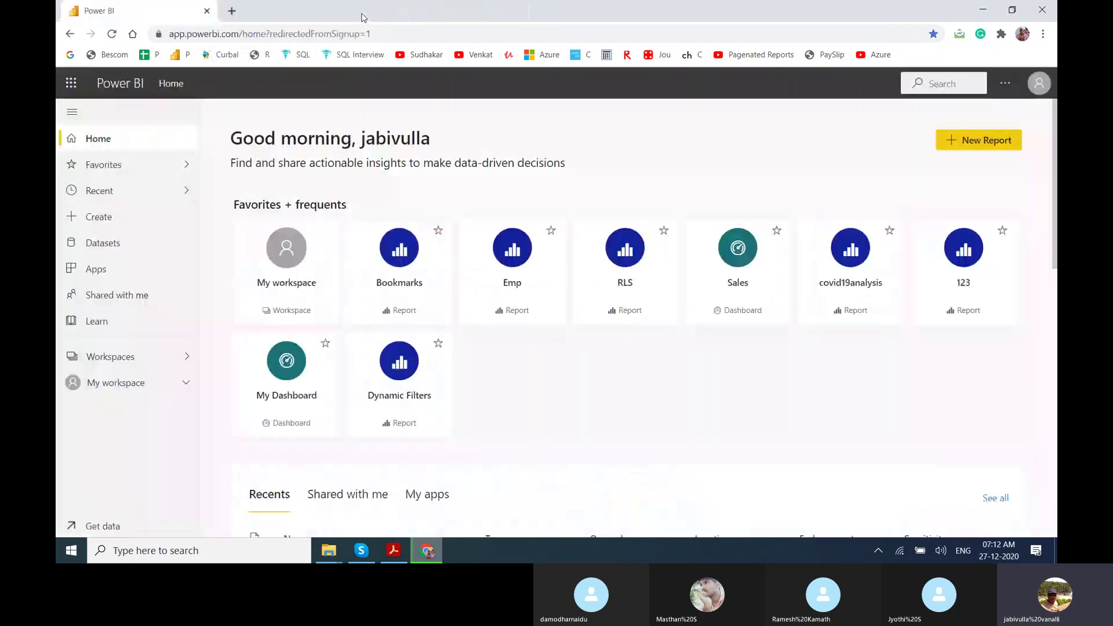
Glance at the account menu, then open My workspace and dataset 1's settings.
click(1040, 92)
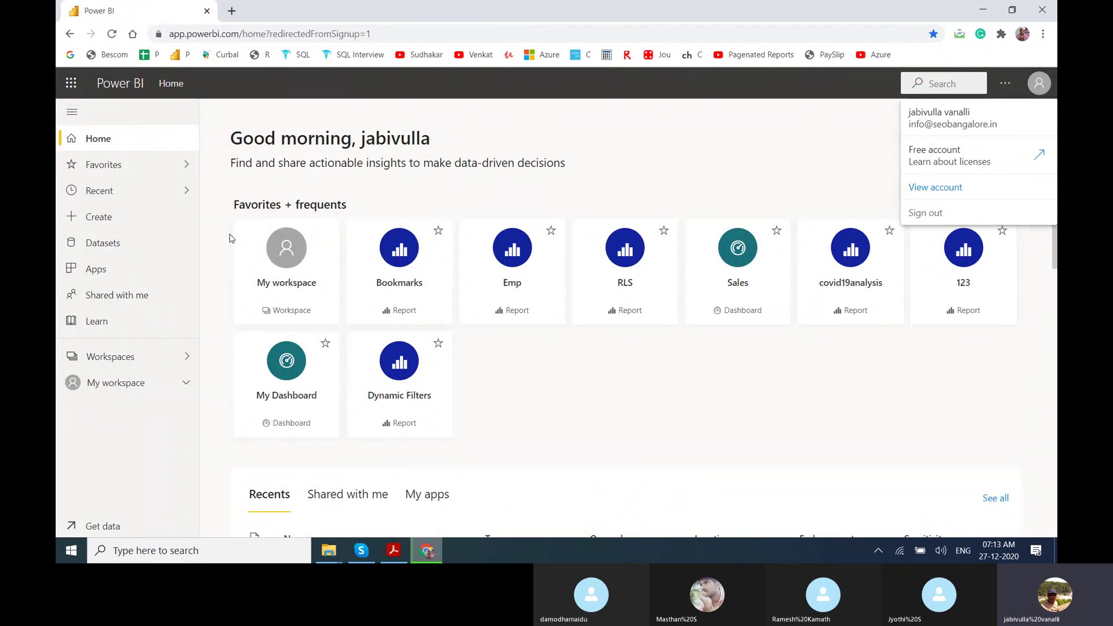
click(120, 387)
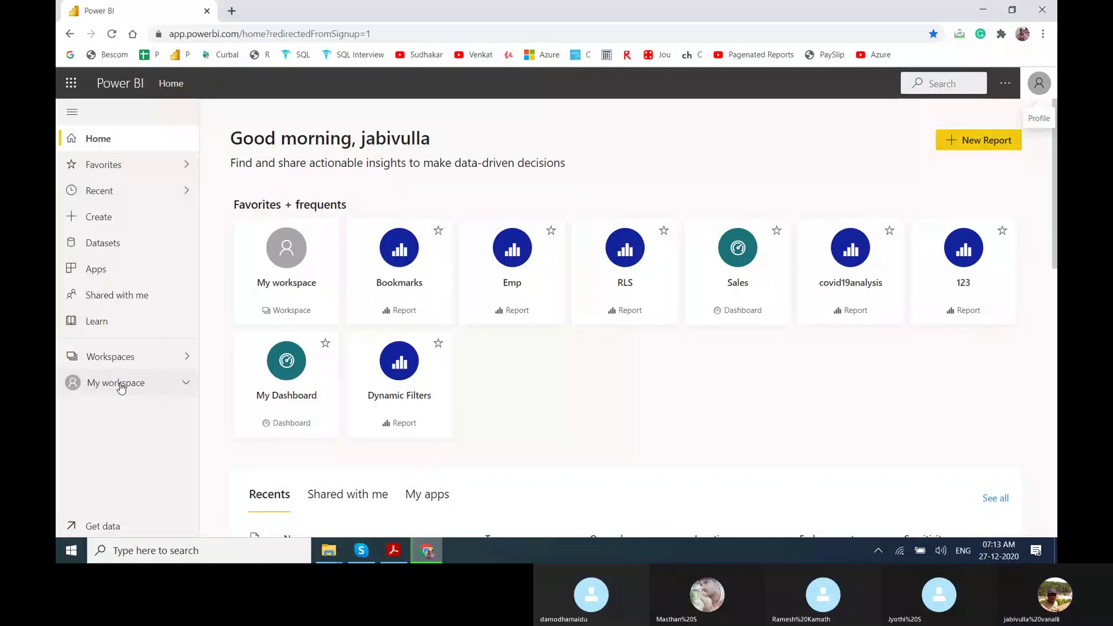
click(120, 387)
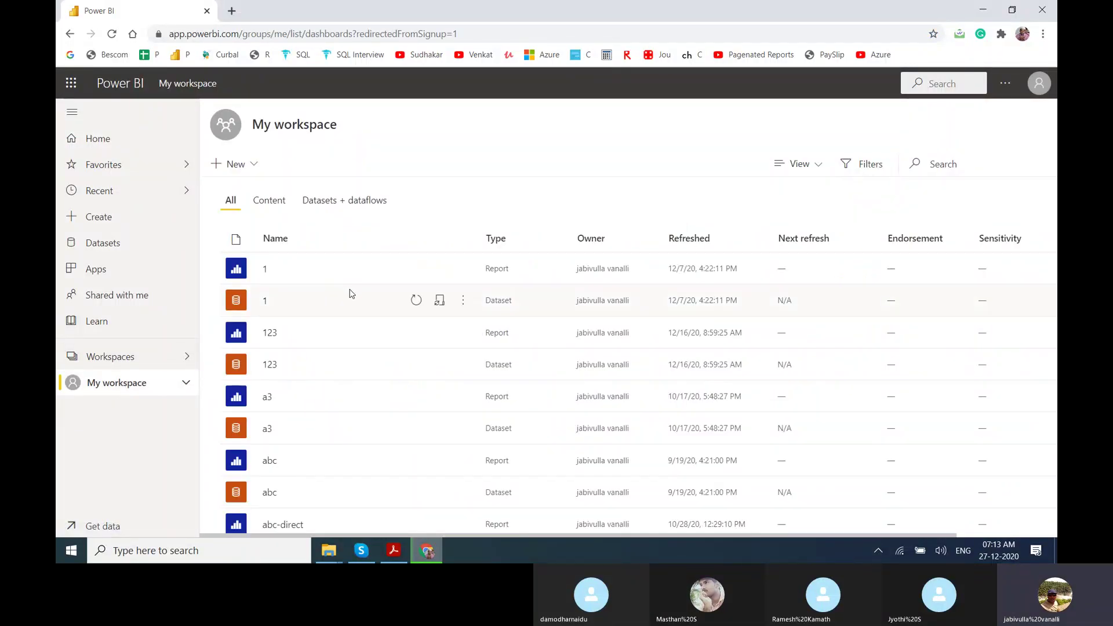
click(441, 304)
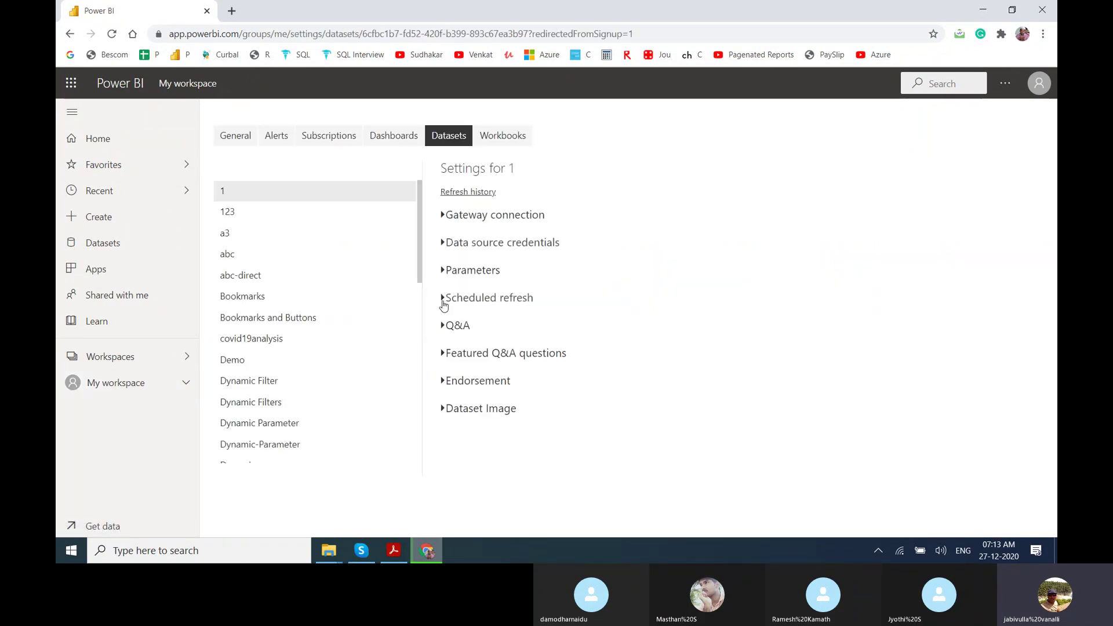
Expand dataset 1's Gateway connection and Data source credentials, then edit the Emp Table.xlsx credentials.
click(455, 191)
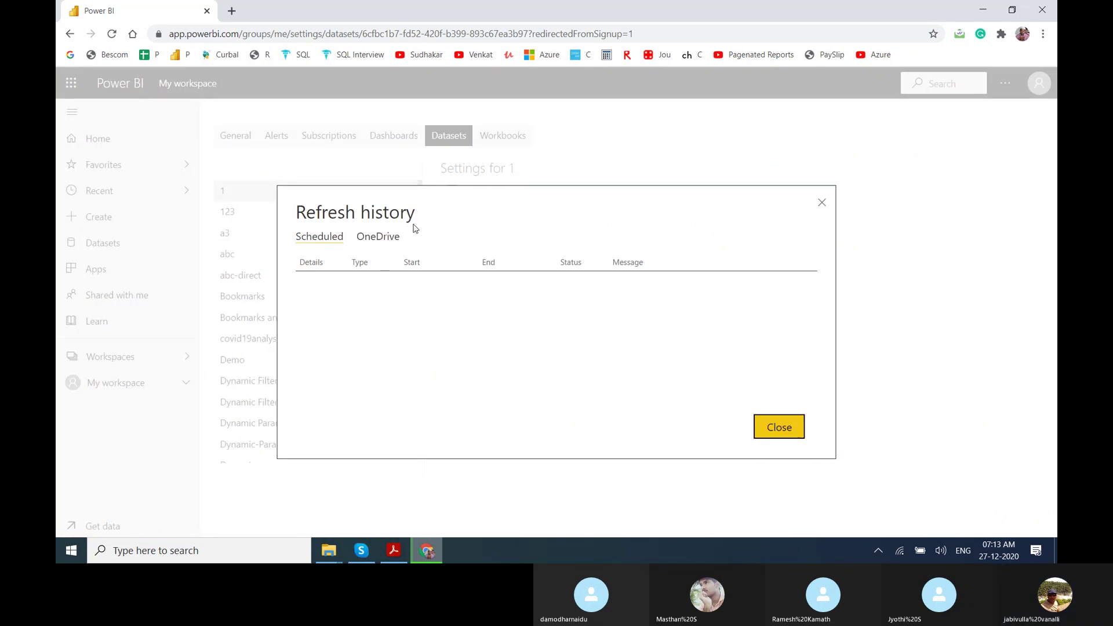
click(821, 204)
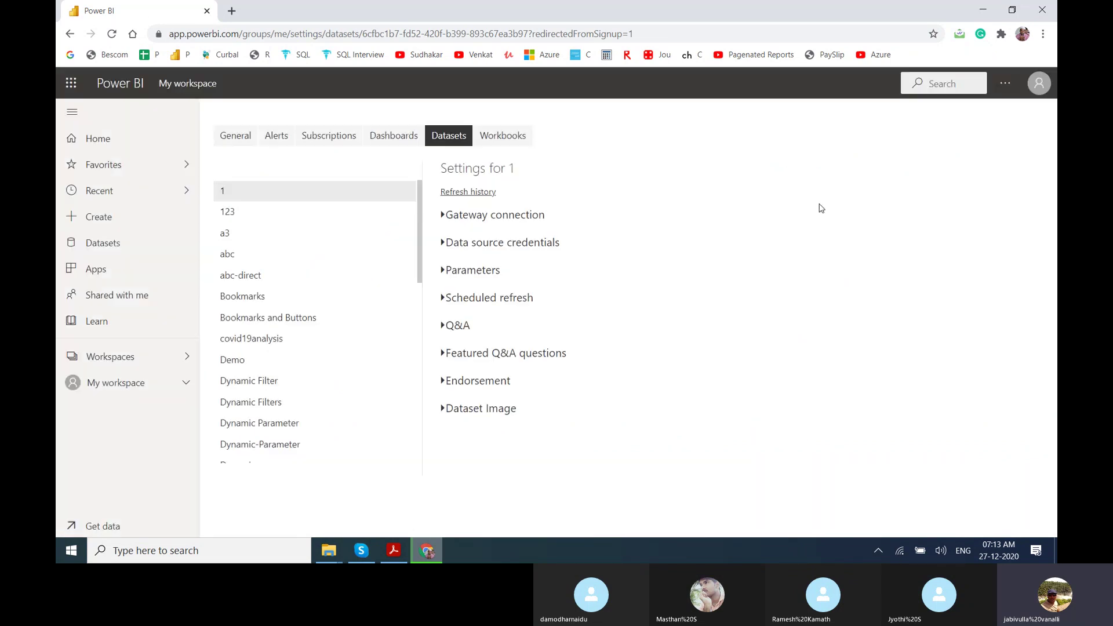
click(507, 215)
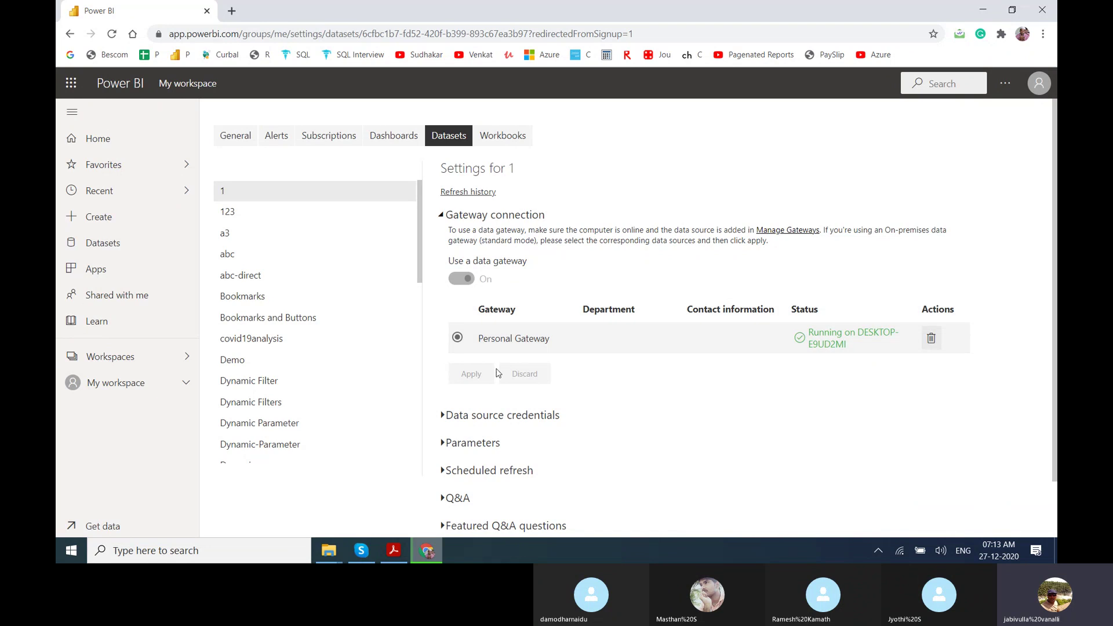
click(490, 419)
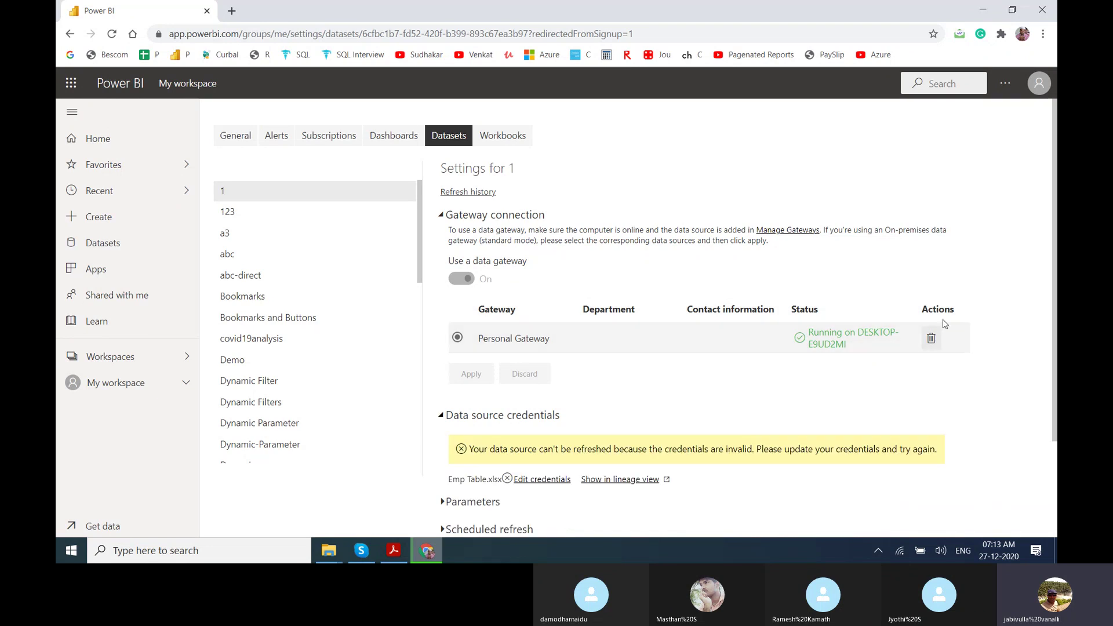
scroll(1057, 238, down, 2)
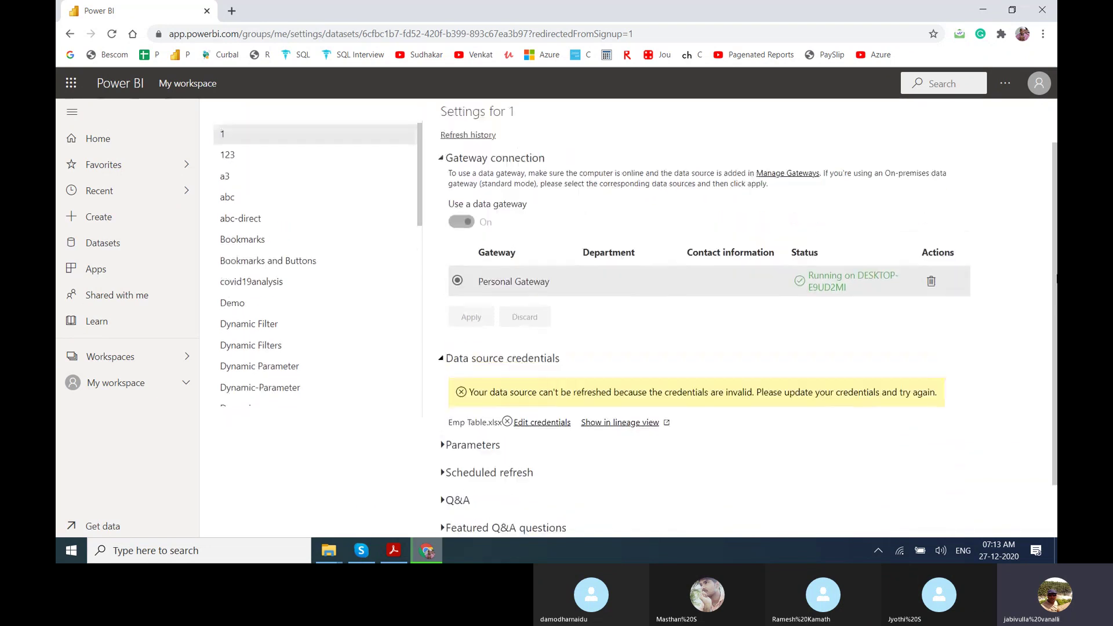
scroll(1056, 188, up, 2)
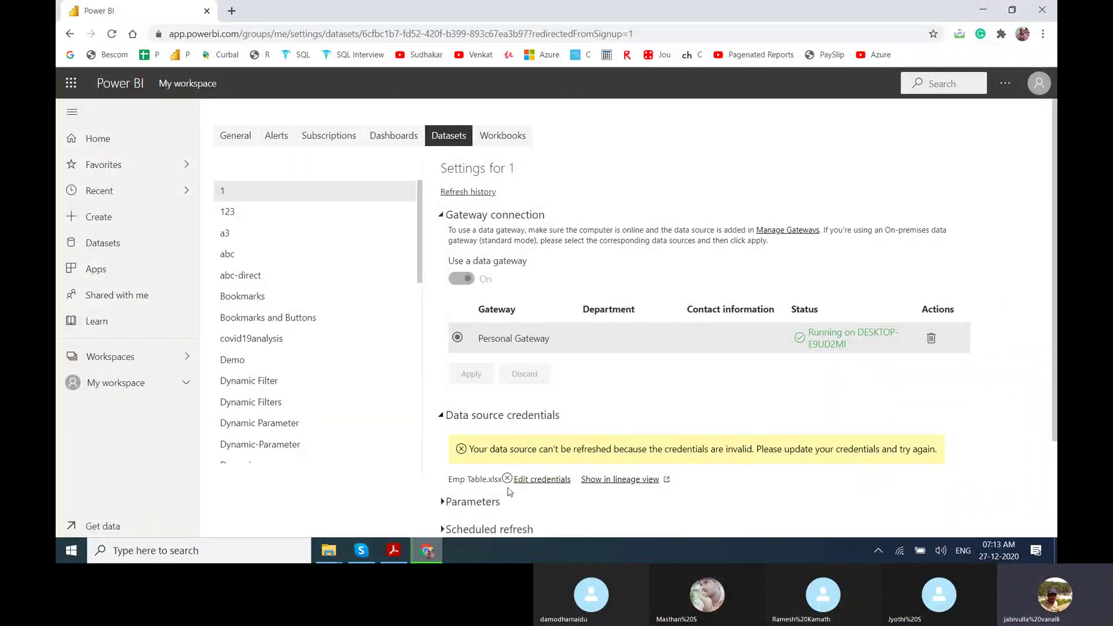
click(545, 481)
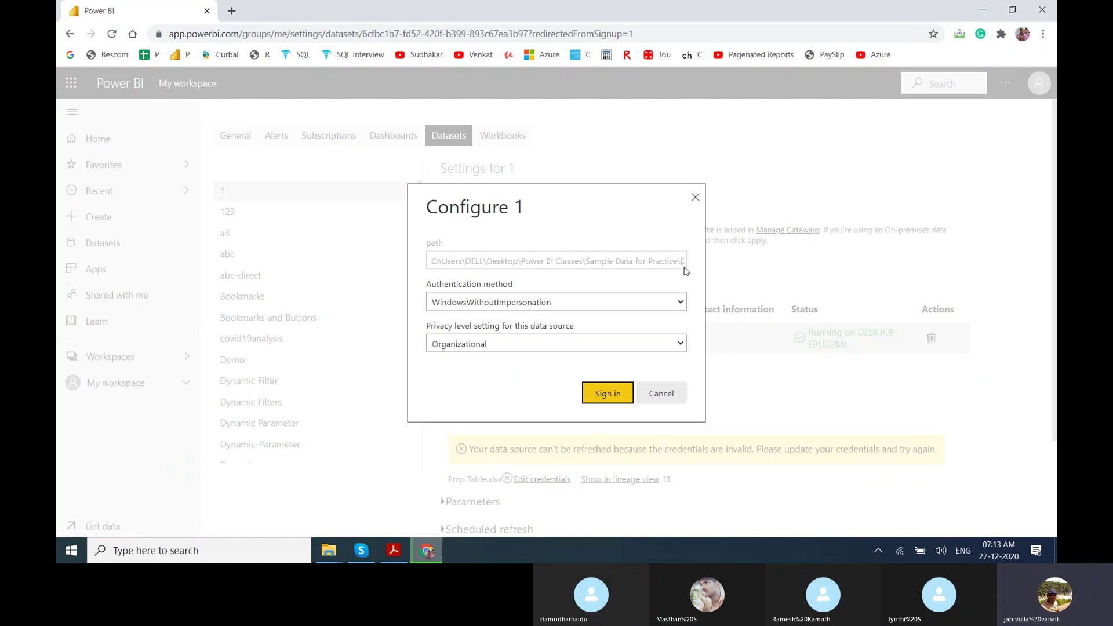
Review the credential options, keeping WindowsWithoutImpersonation authentication and Organizational privacy level.
click(567, 307)
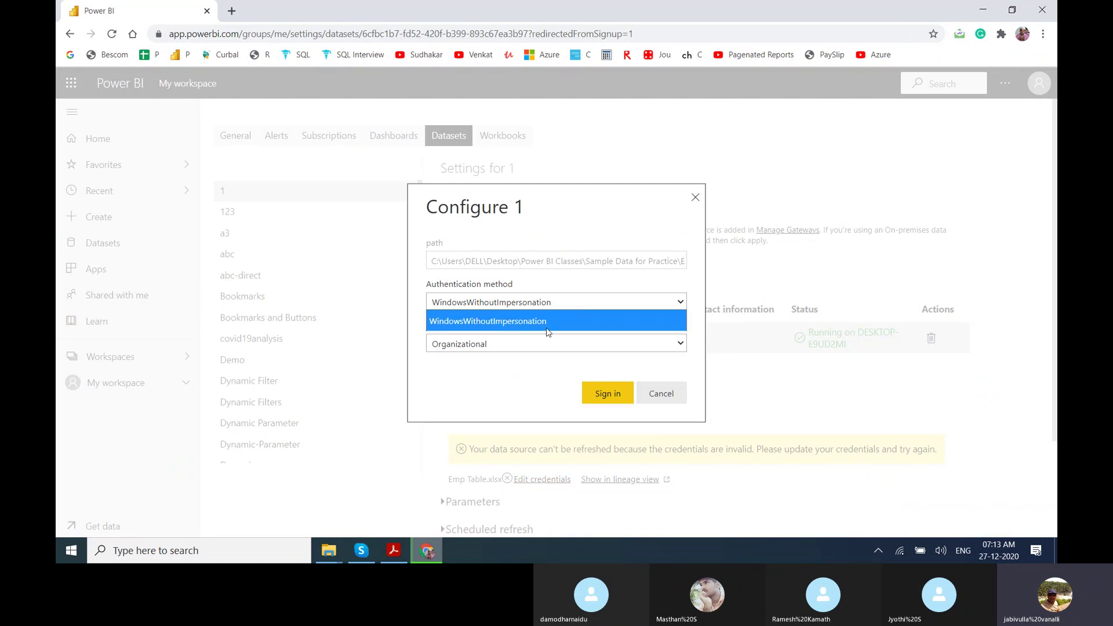
click(550, 320)
click(521, 347)
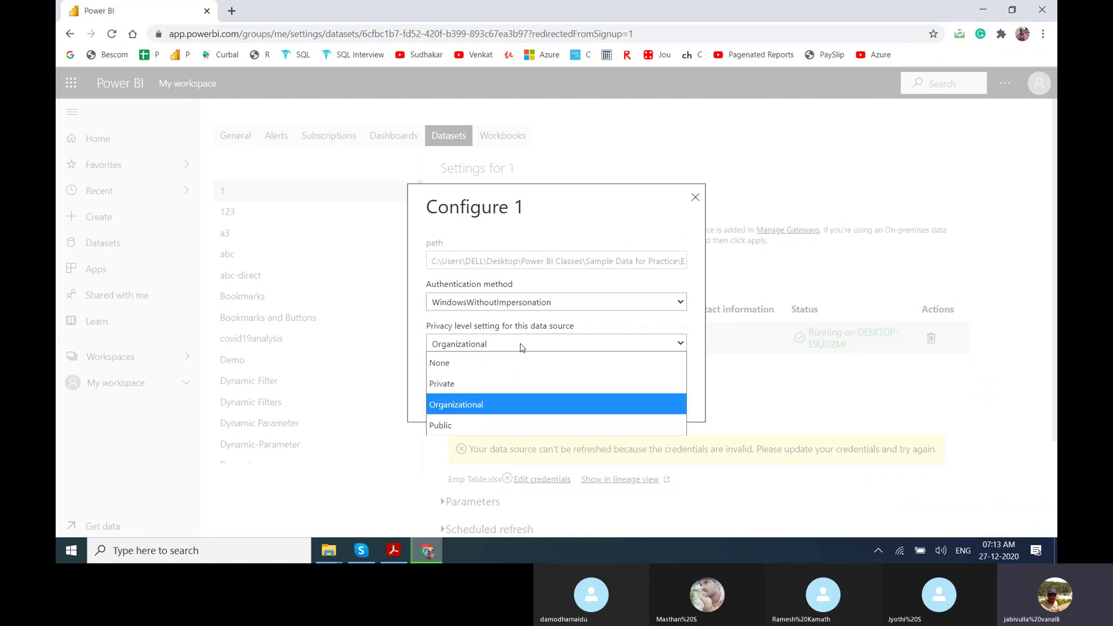
click(465, 413)
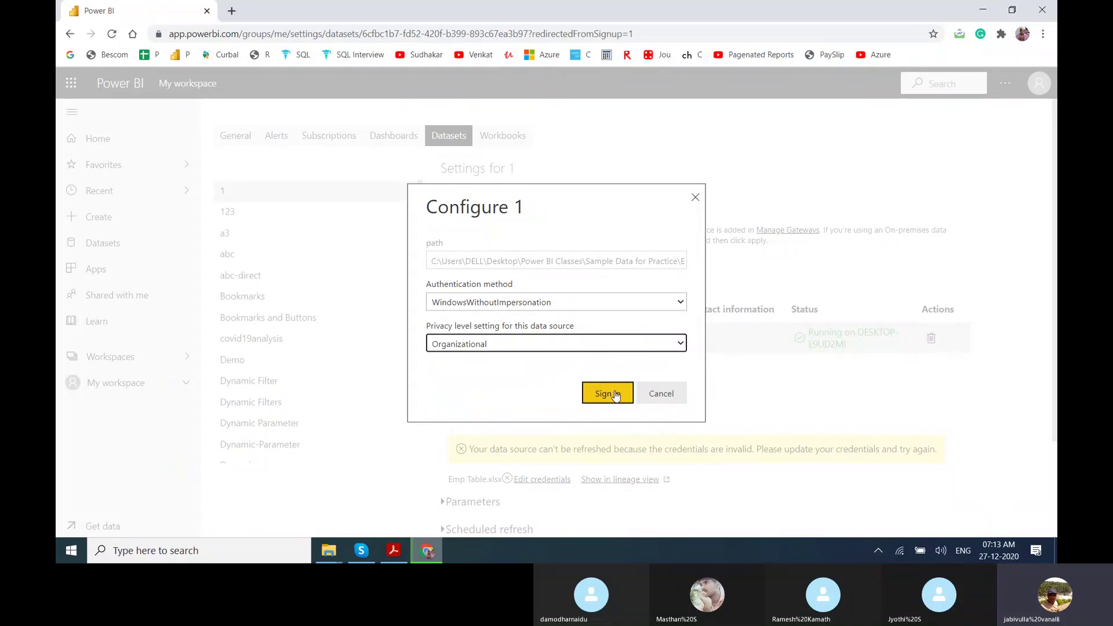
Close the credentials dialog unchanged, check the signed-in account, and show the desktop.
click(661, 394)
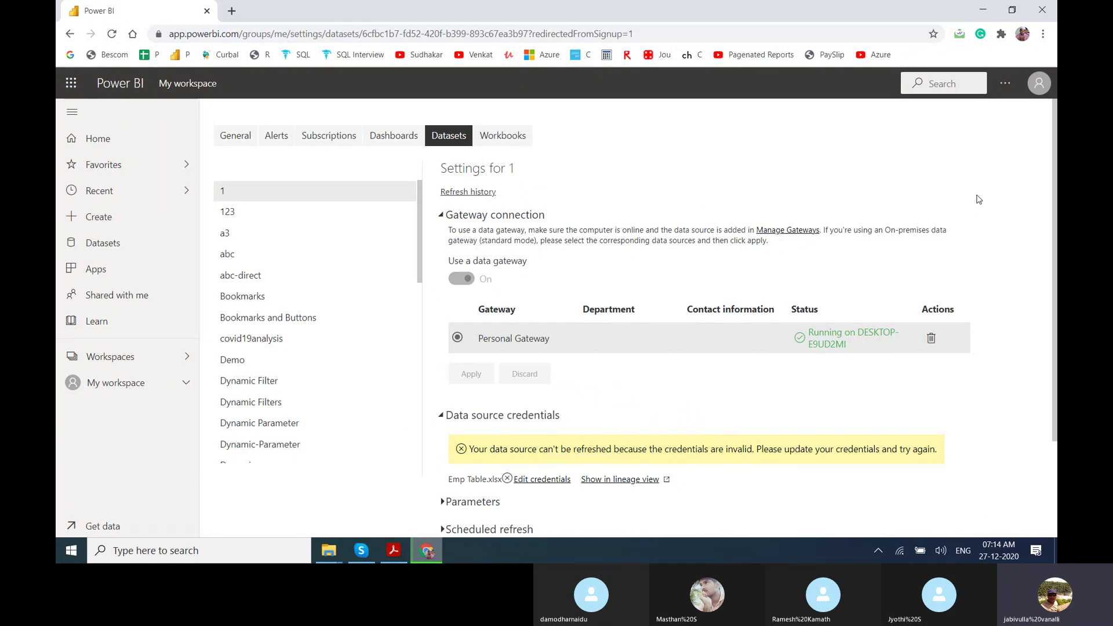
click(1039, 83)
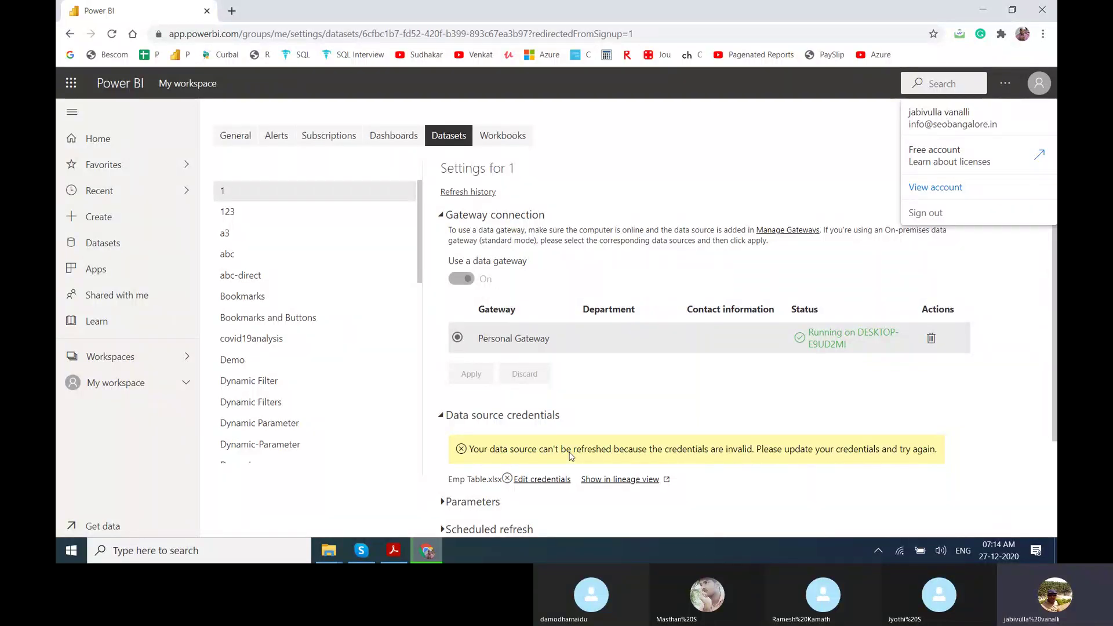
key(super+d)
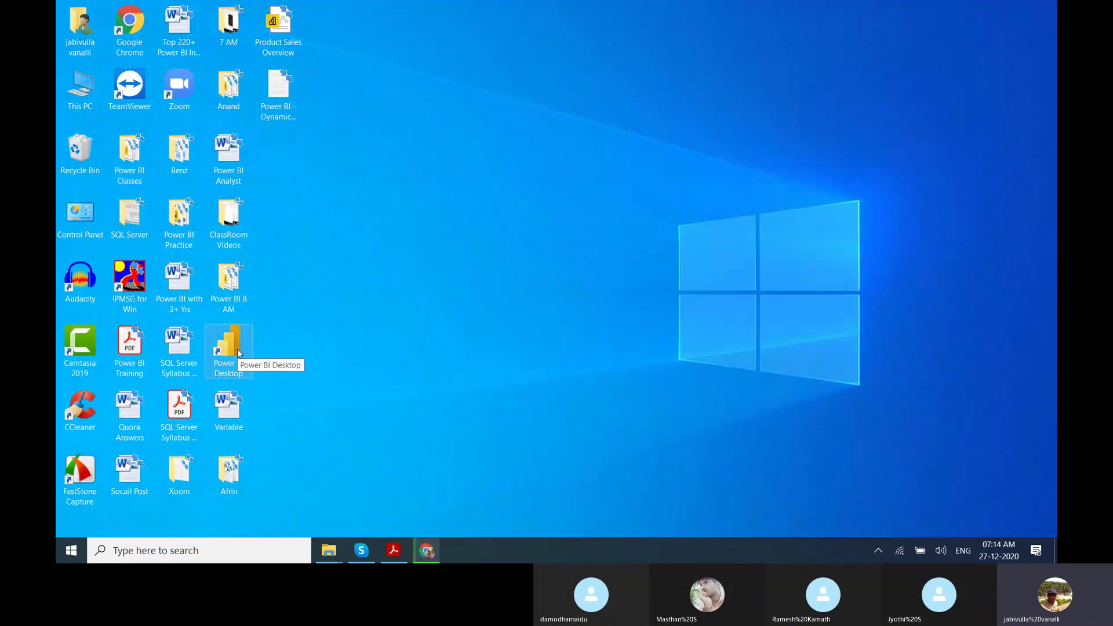
Launch Power BI Desktop on a blank Untitled report and close the recovered-files notice.
double_click(238, 353)
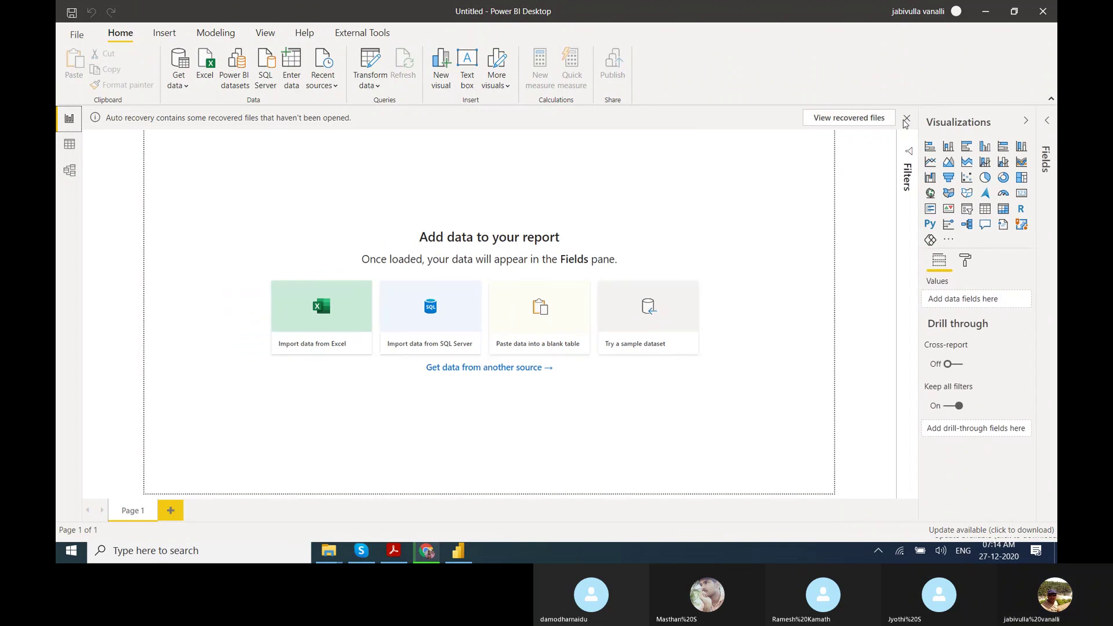
click(906, 118)
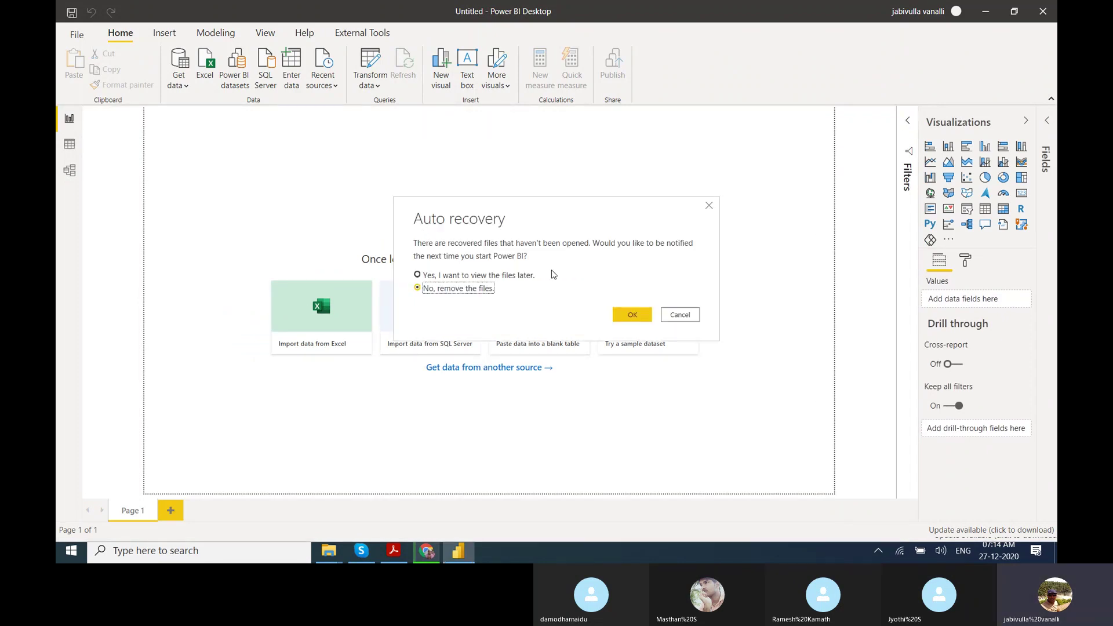
Dismiss auto recovery and connect to AdventureWorksDW2019 on the pinned SQL Server source.
click(633, 314)
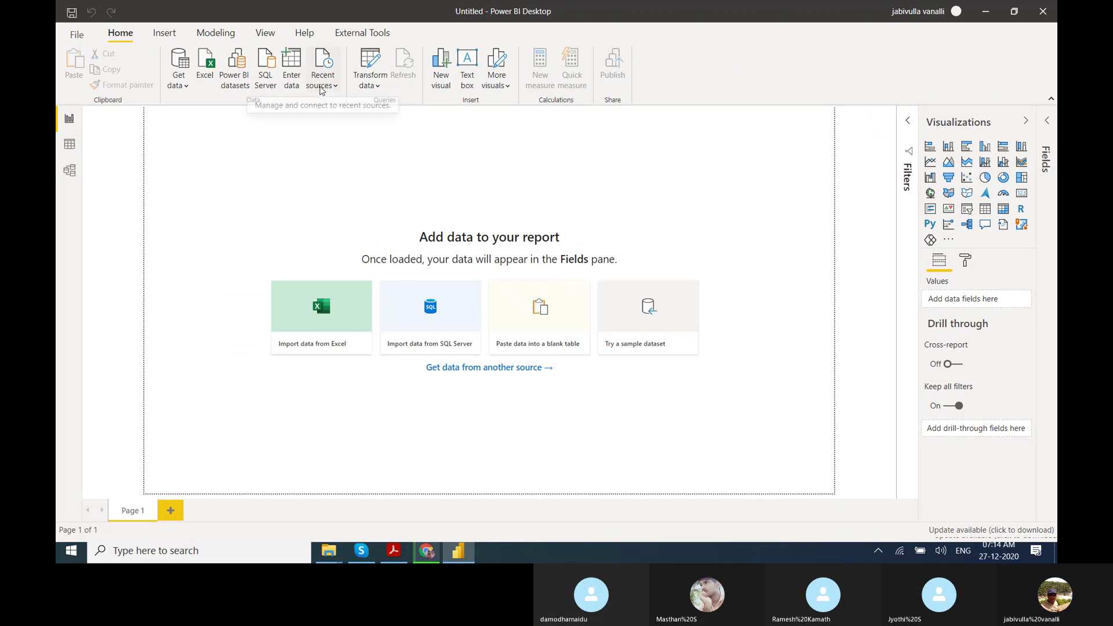
click(321, 81)
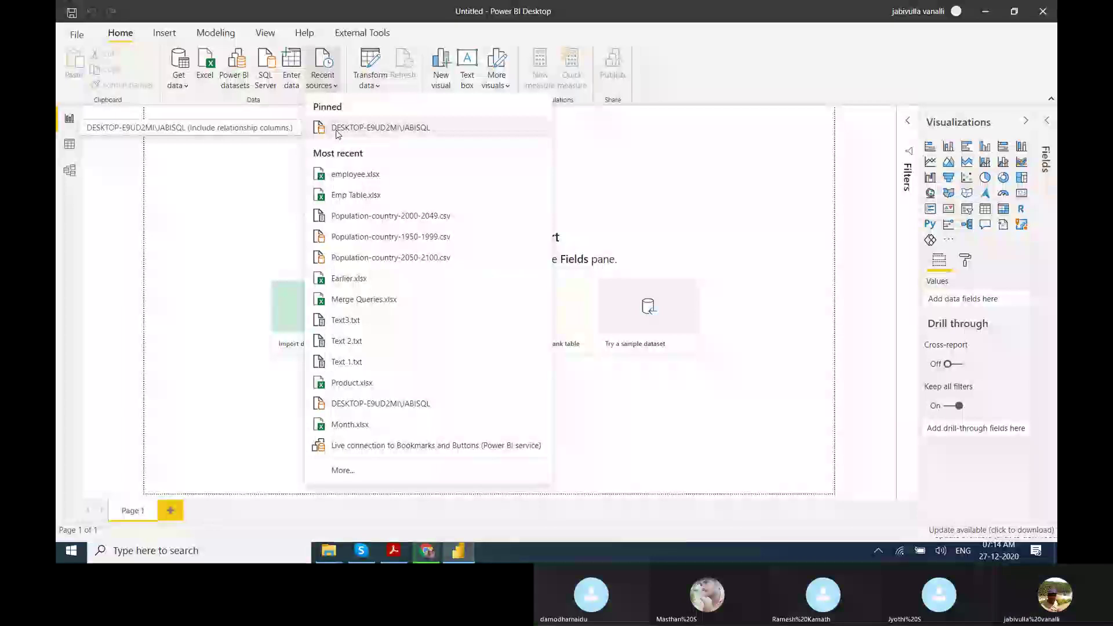
click(349, 136)
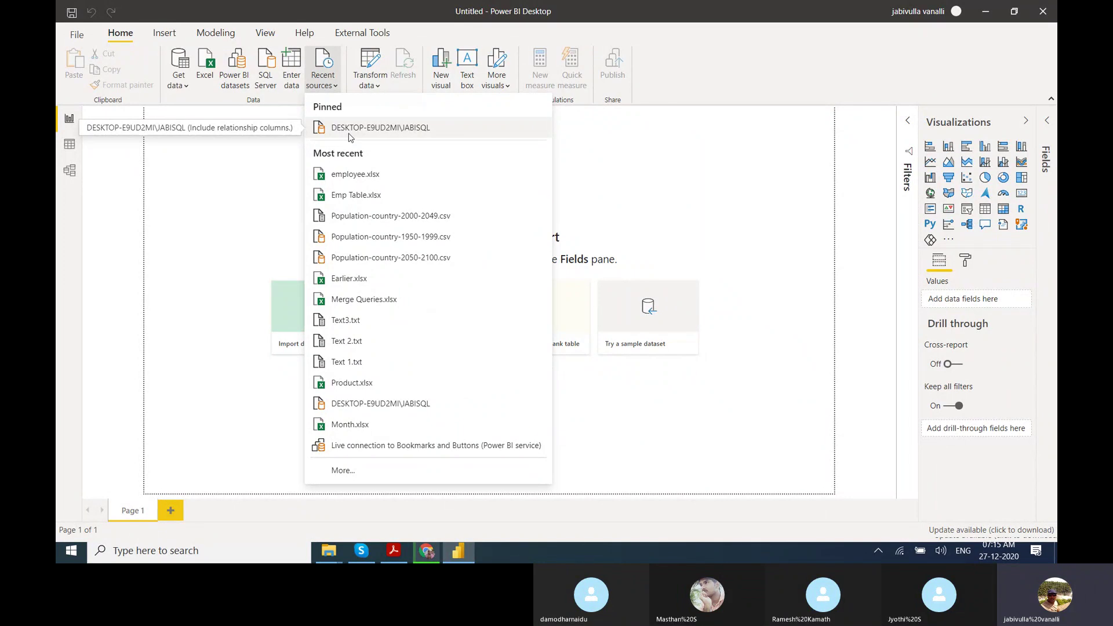
click(353, 137)
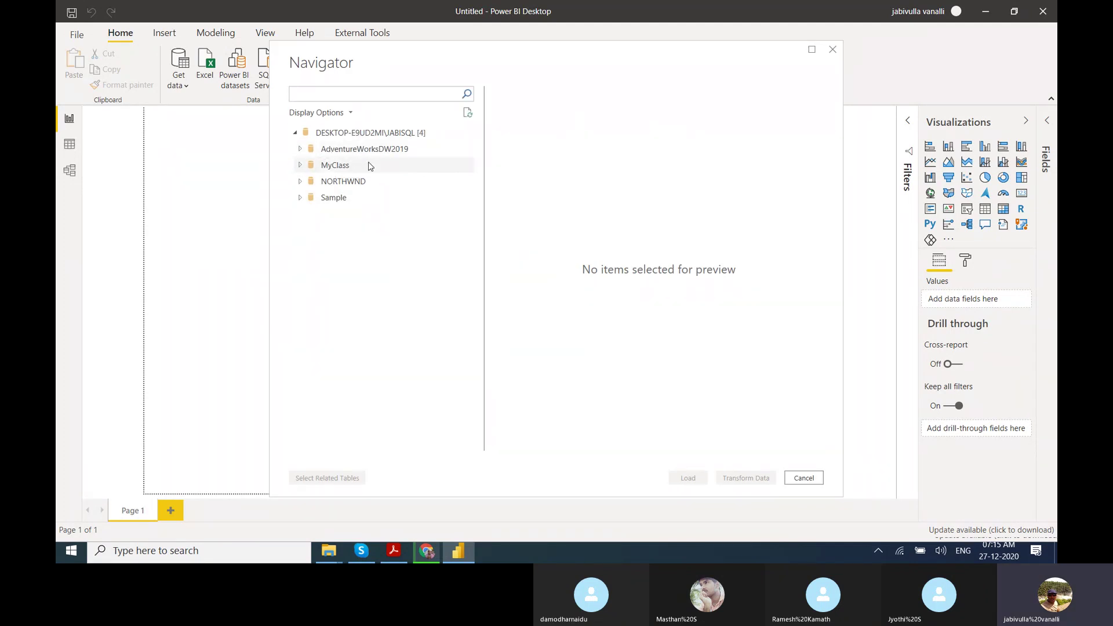
click(301, 150)
Select DimDate, DimGeography, DimCustomer and FactInternetSales and load them in Import mode.
click(315, 328)
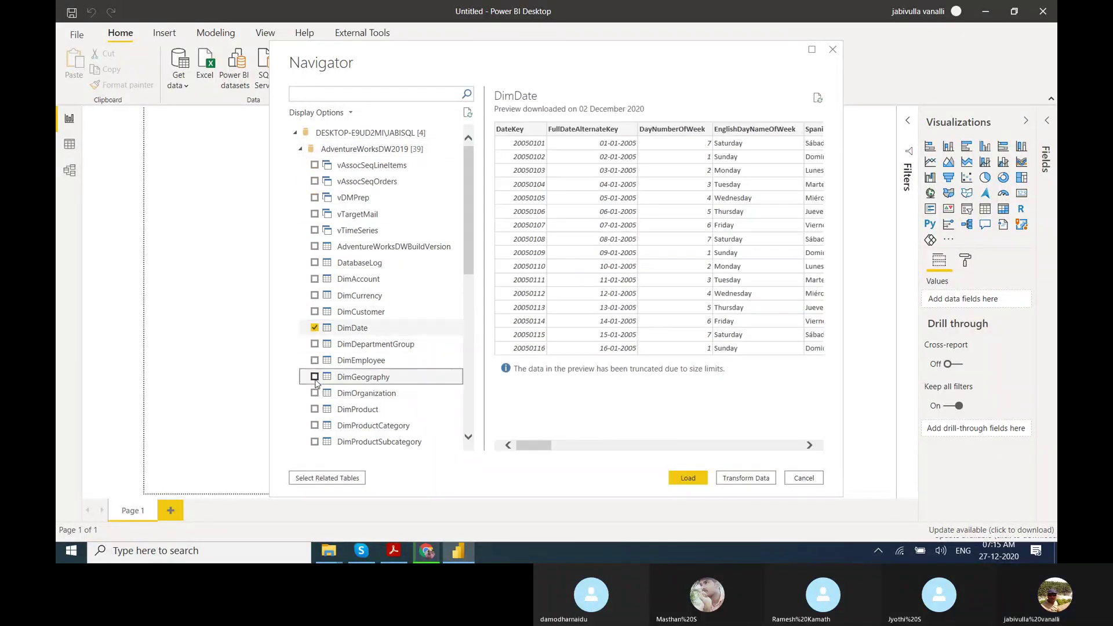
click(315, 377)
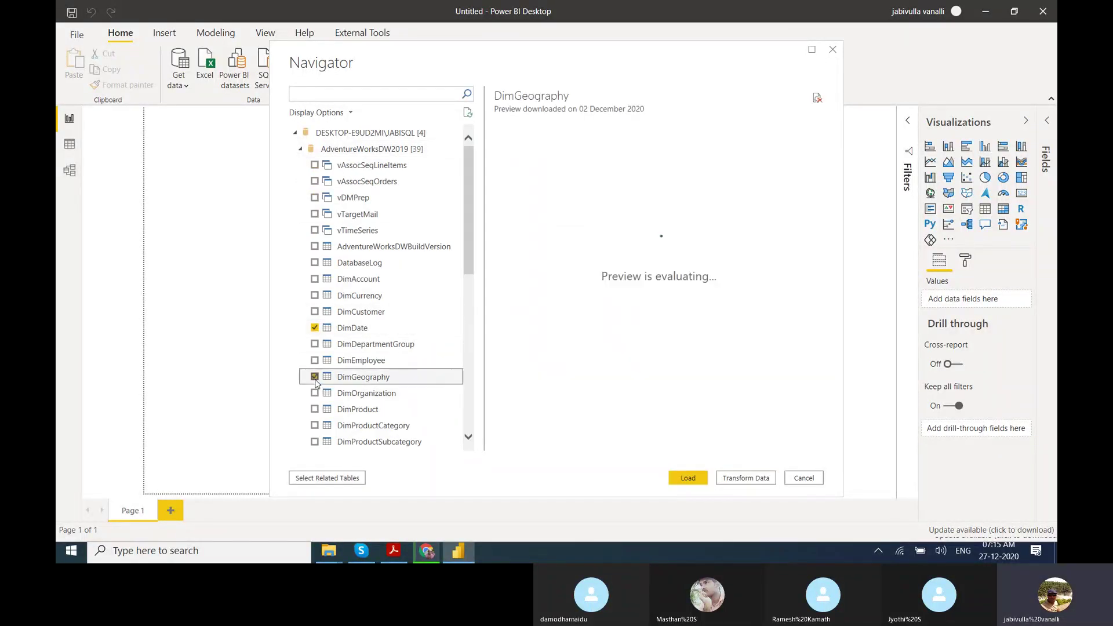
click(315, 312)
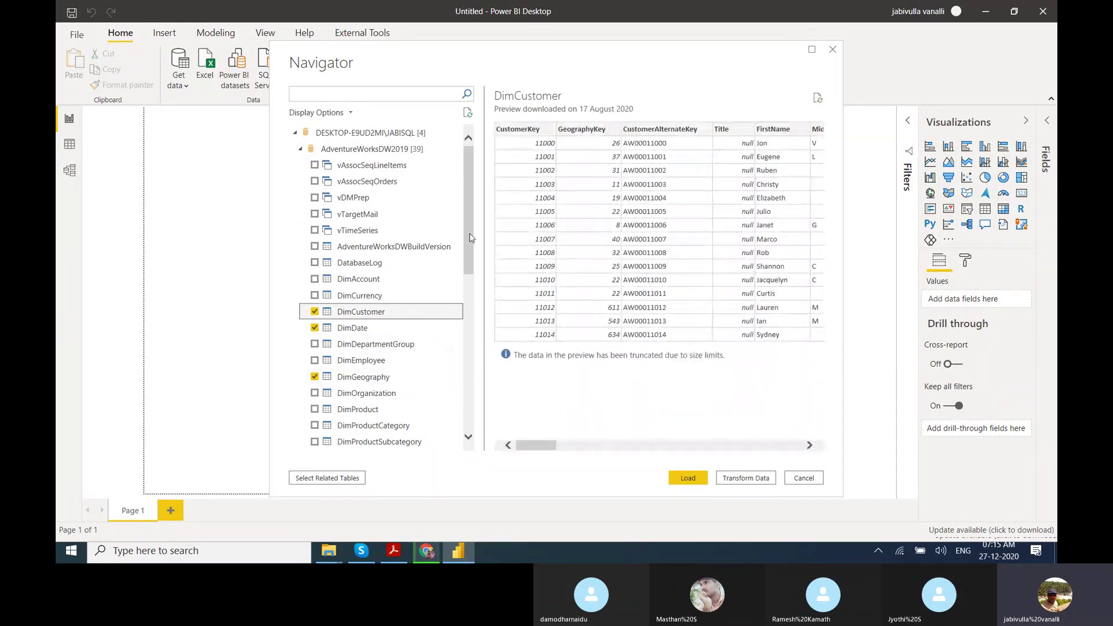
scroll(472, 276, down, 2)
scroll(473, 276, down, 4)
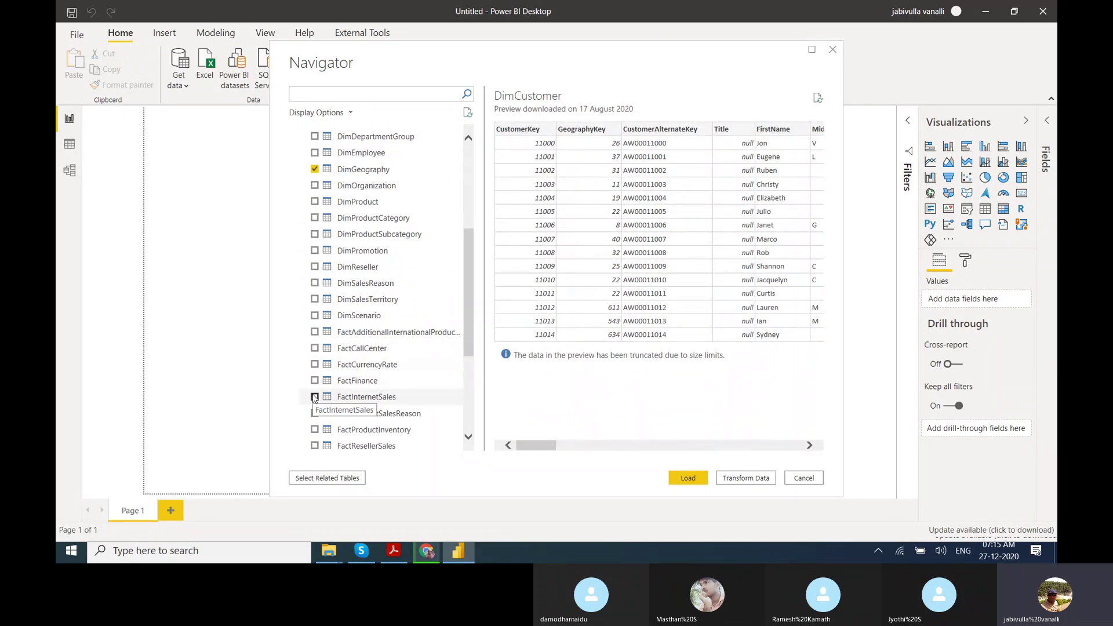
click(315, 398)
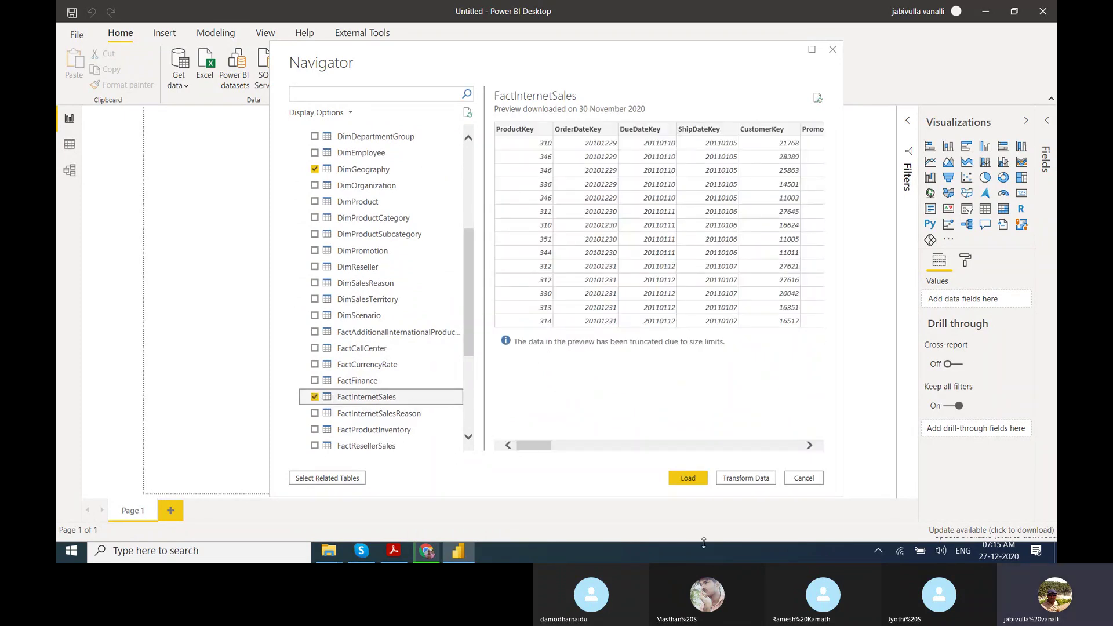
click(687, 479)
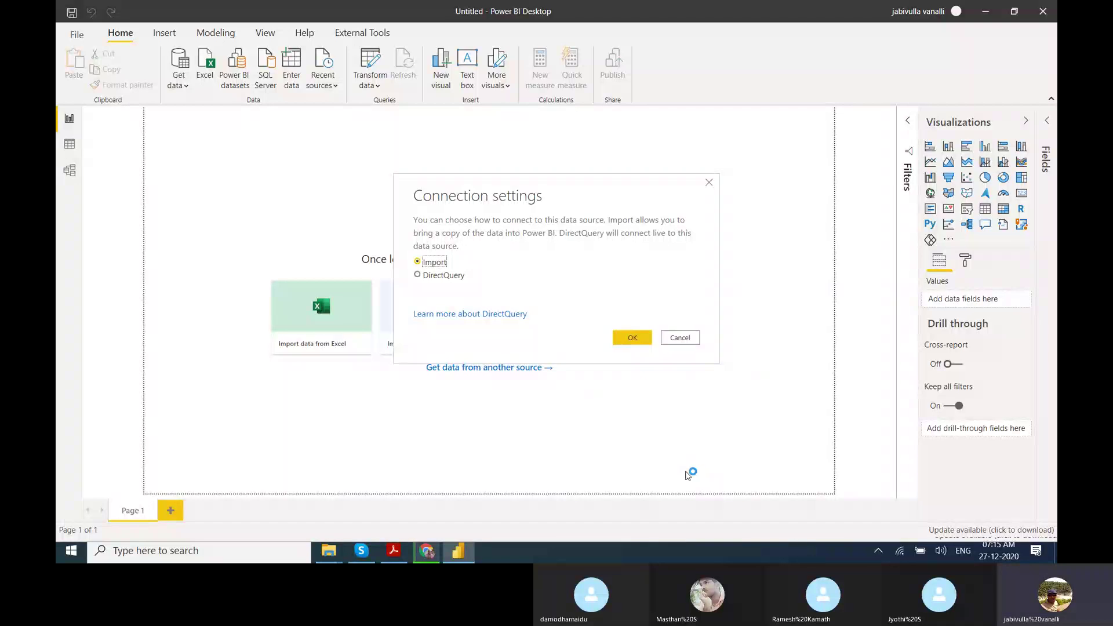
click(637, 342)
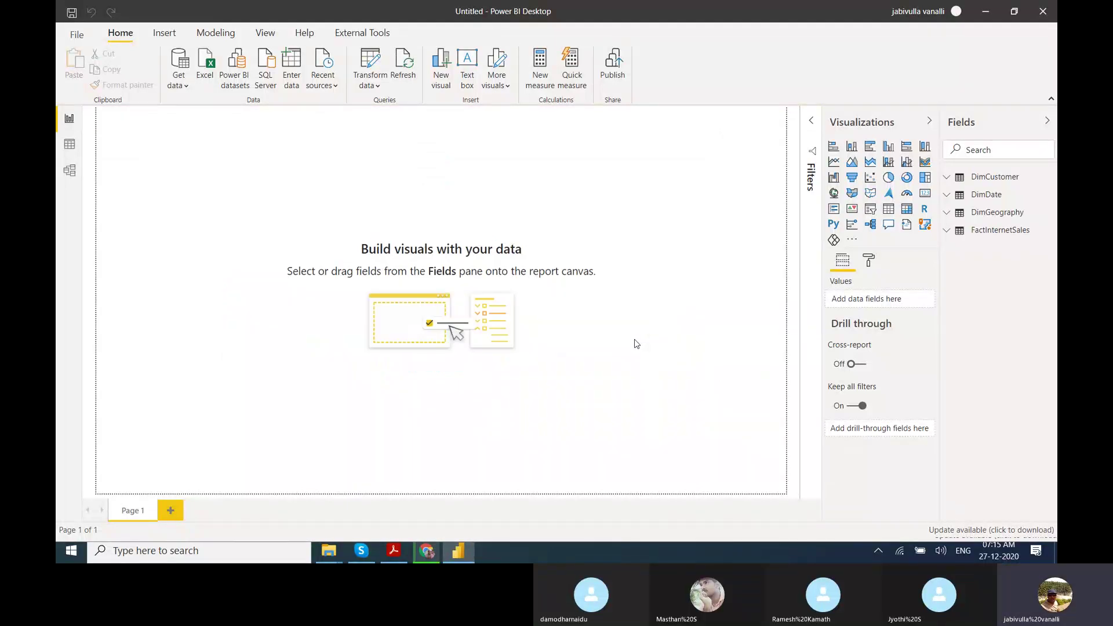
Chart SalesAmount by CalendarYear on the canvas, then enlarge and reposition the chart.
click(979, 196)
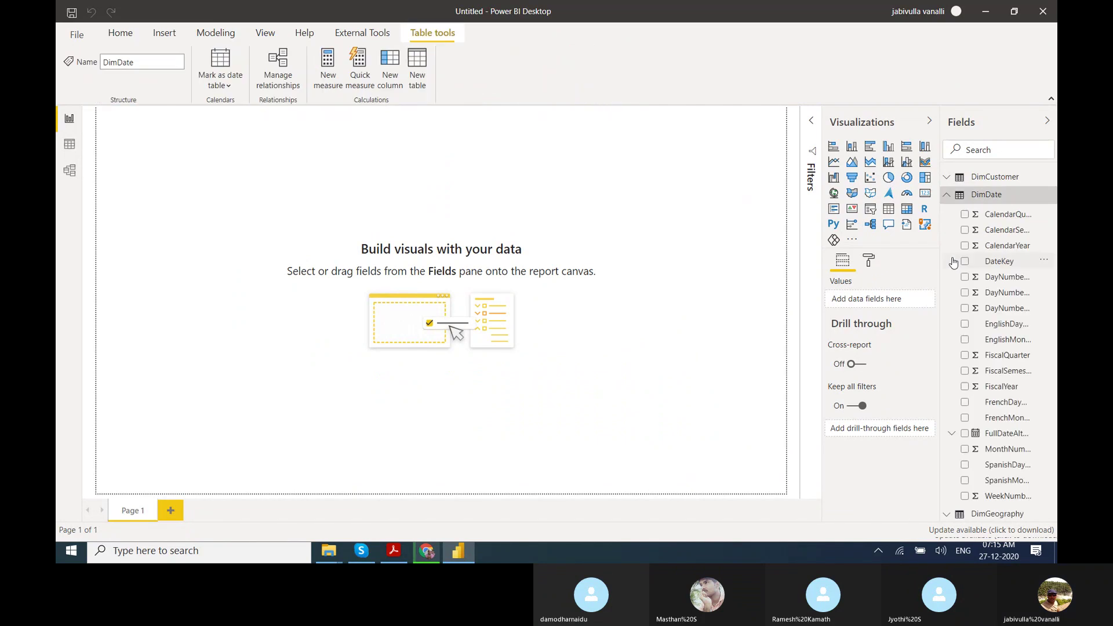
drag(1002, 252, 314, 242)
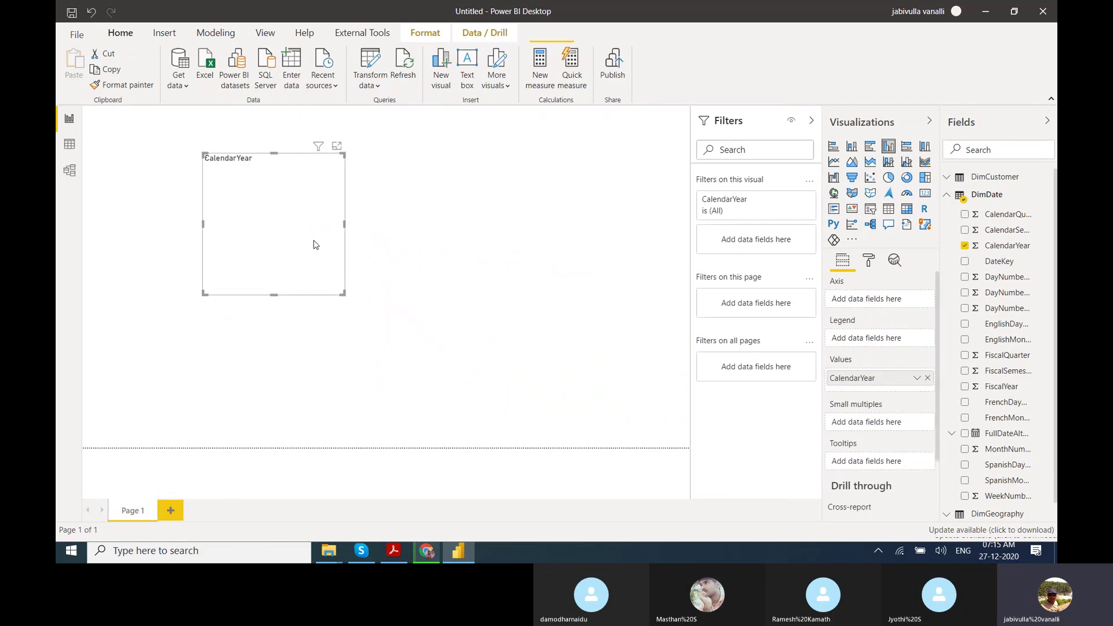
click(949, 196)
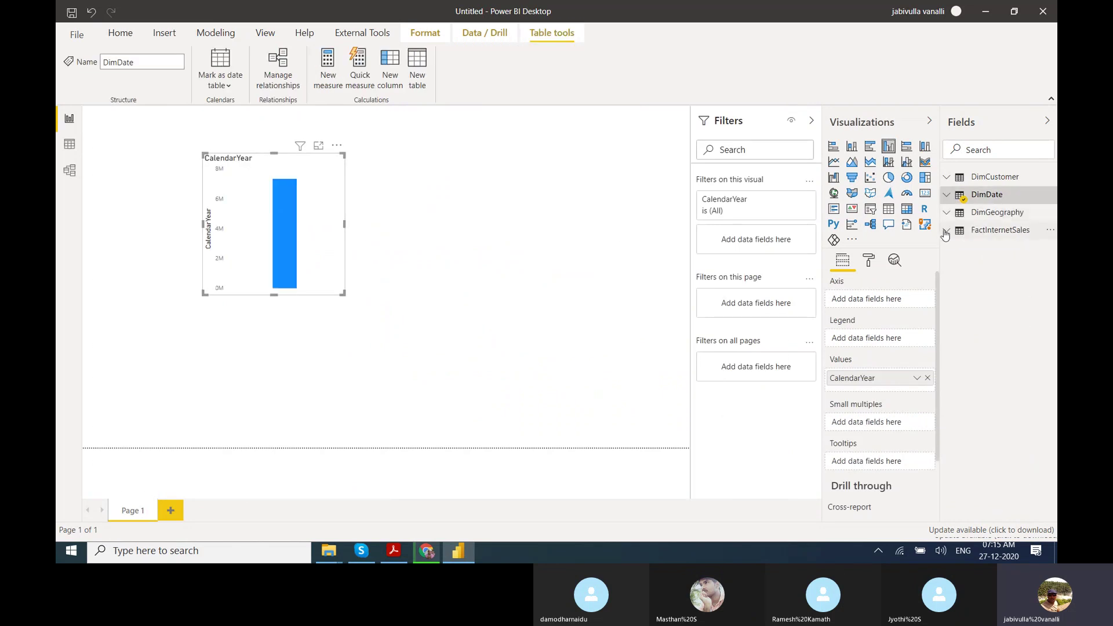
click(947, 231)
drag(1005, 506, 322, 211)
drag(341, 293, 431, 301)
drag(377, 277, 329, 299)
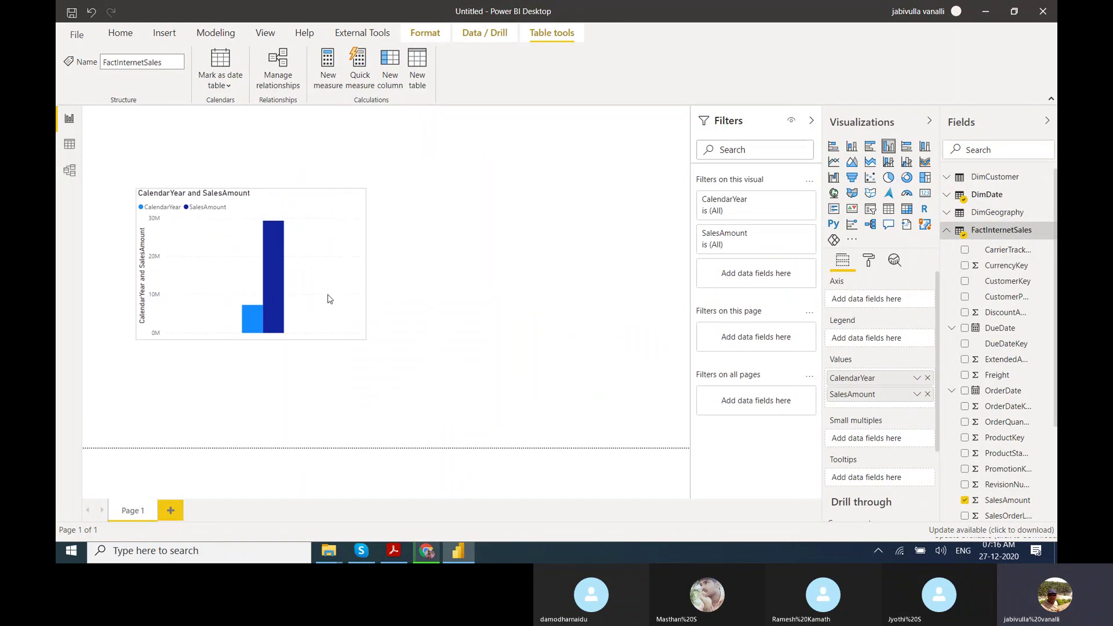
Convert the chart to a table and set CalendarYear to Don't summarize.
click(887, 208)
click(873, 264)
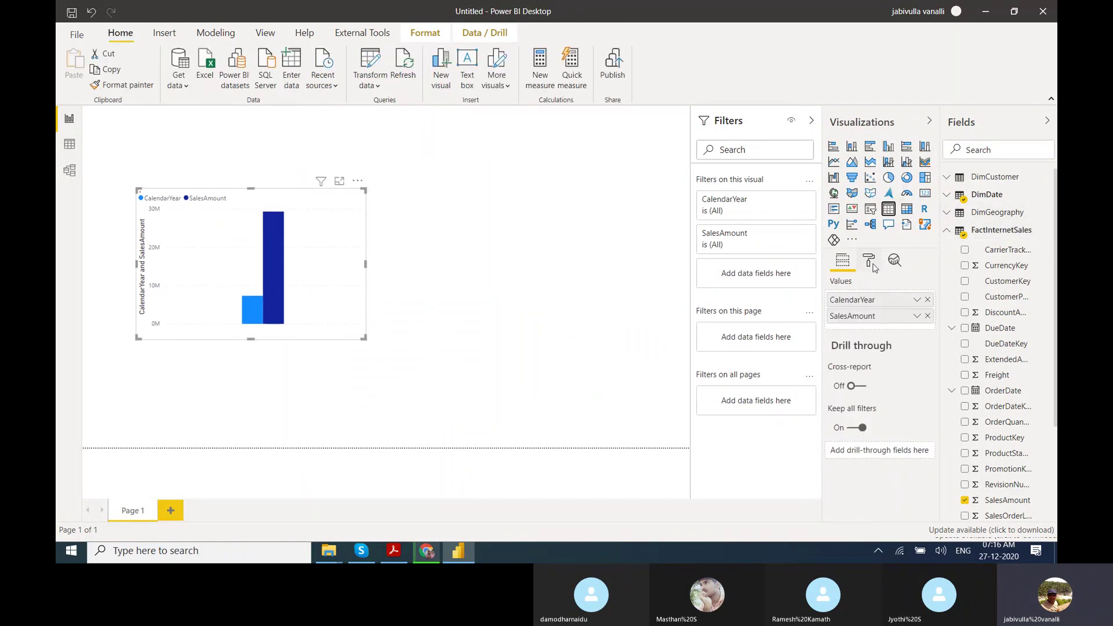
click(844, 262)
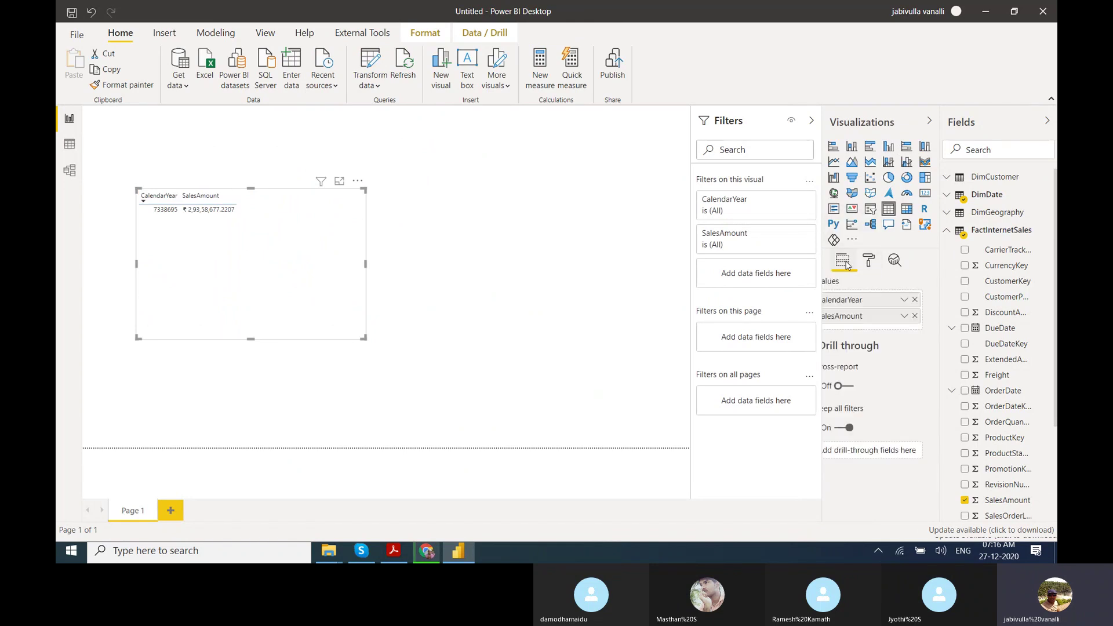
right_click(847, 302)
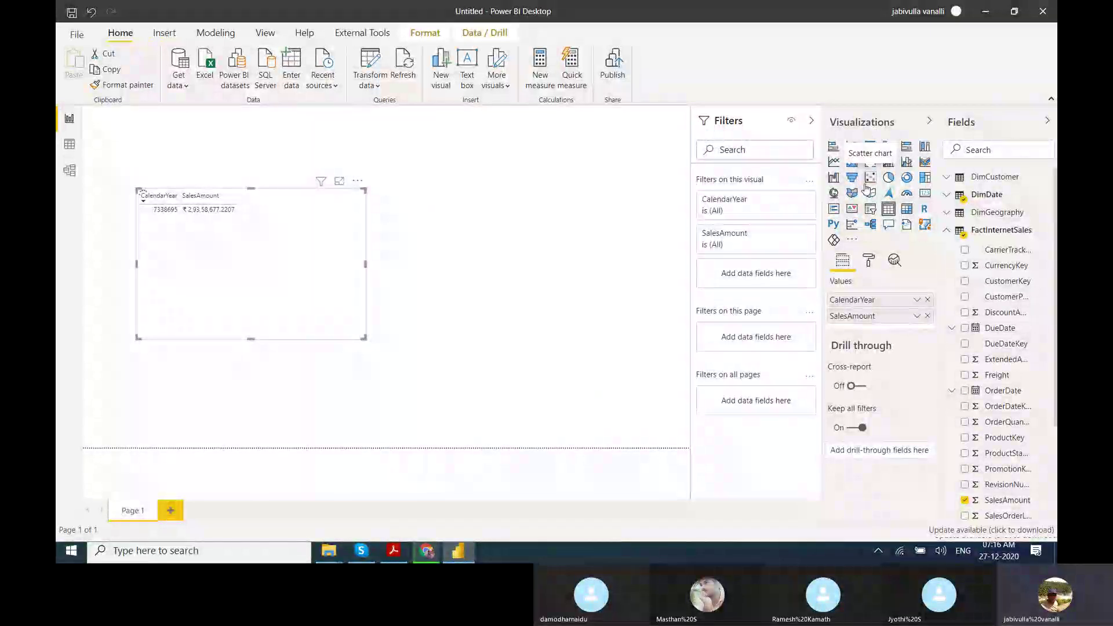
Apply the Alternating rows style to the year table.
click(870, 262)
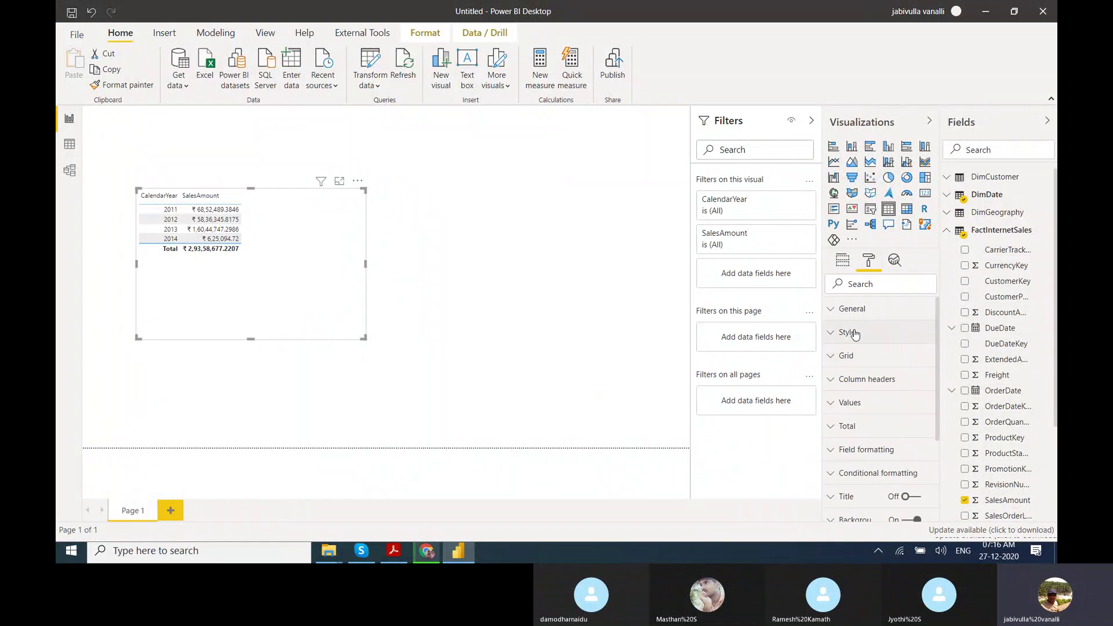
click(854, 334)
click(863, 376)
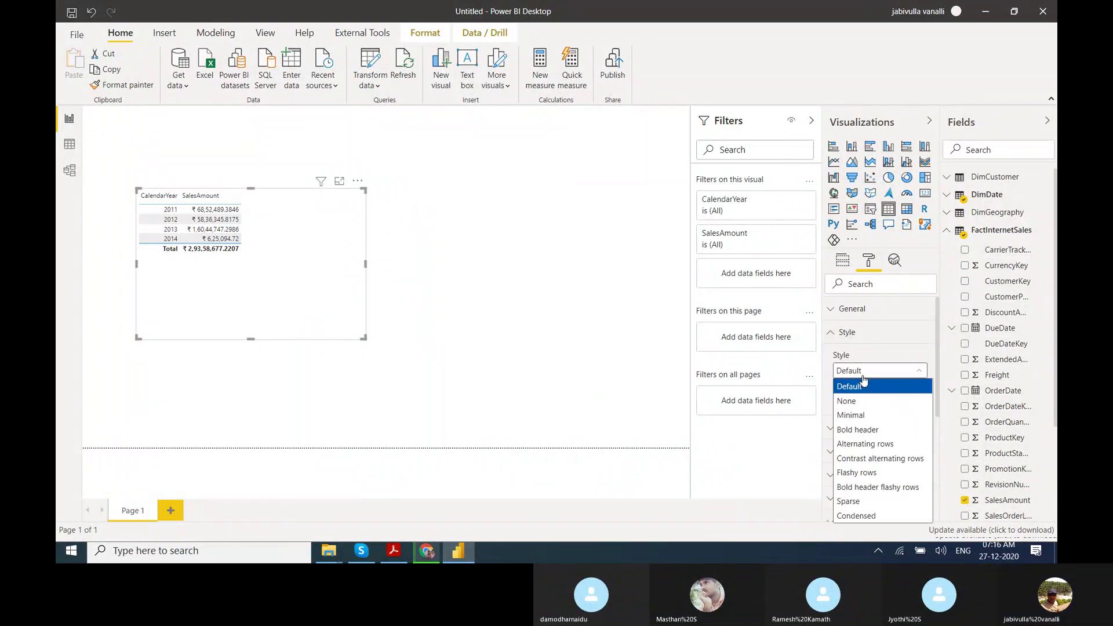
click(853, 446)
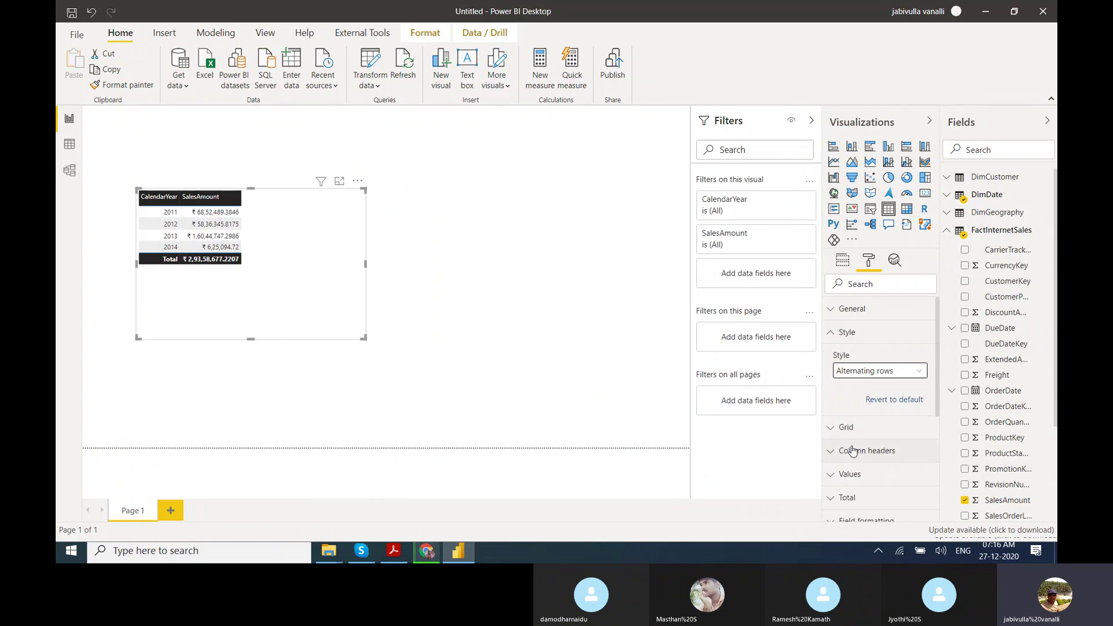
click(838, 332)
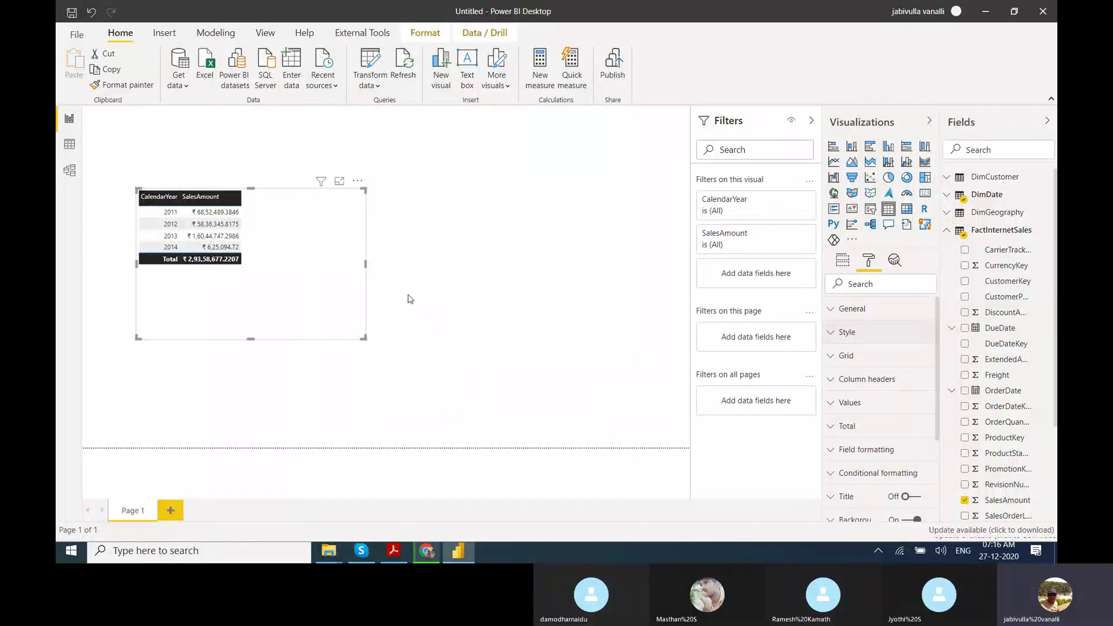
Shrink the year table and move it lower and left on the page.
drag(364, 337, 307, 290)
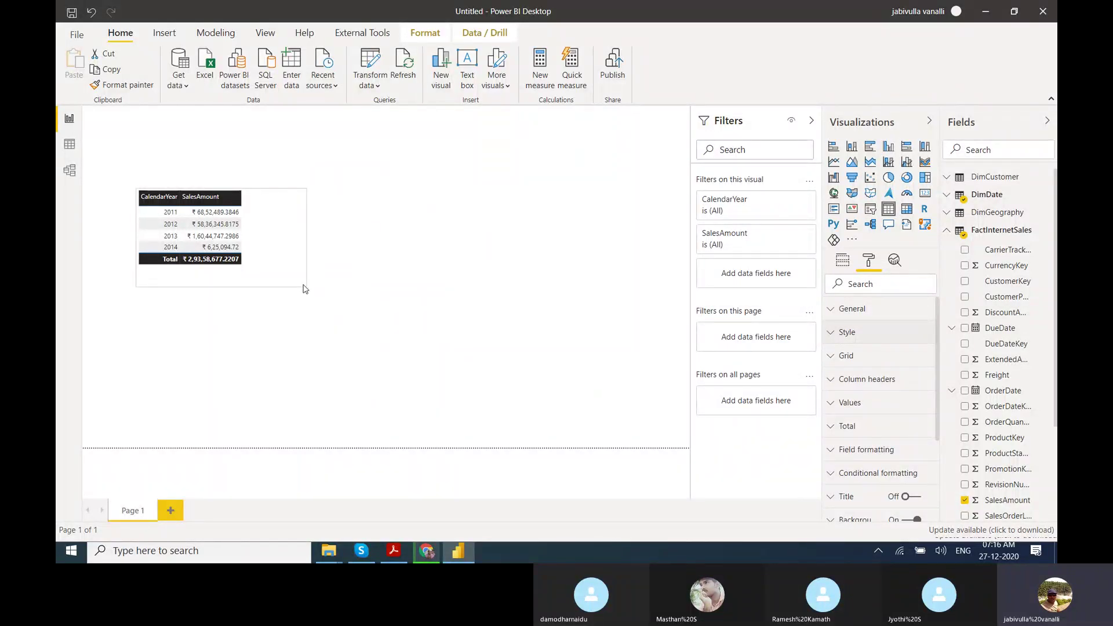
drag(263, 246, 250, 346)
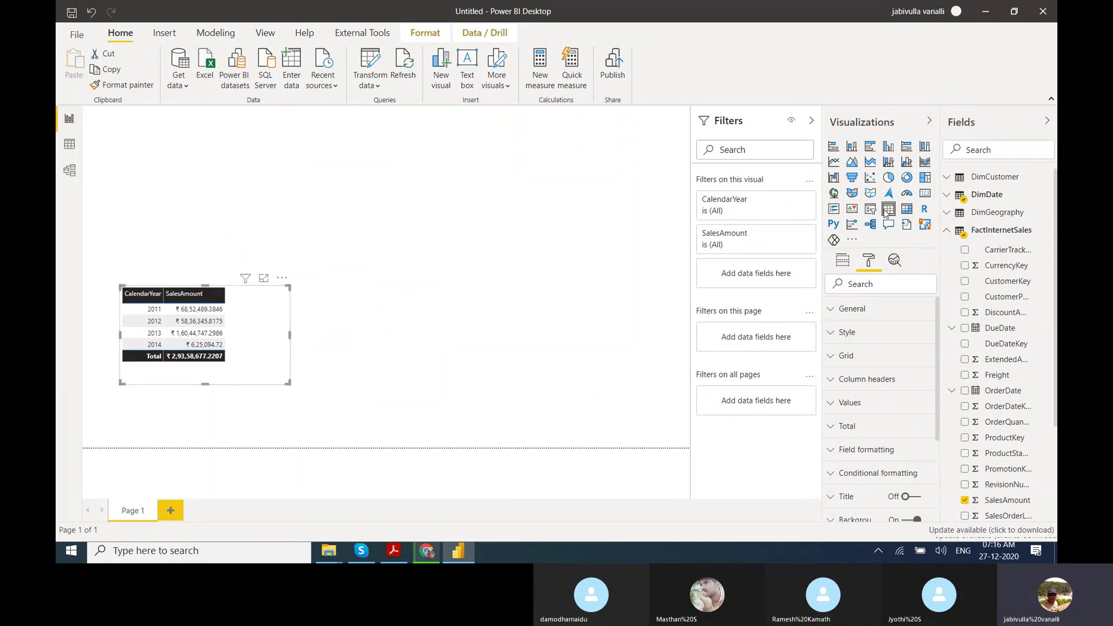
click(472, 379)
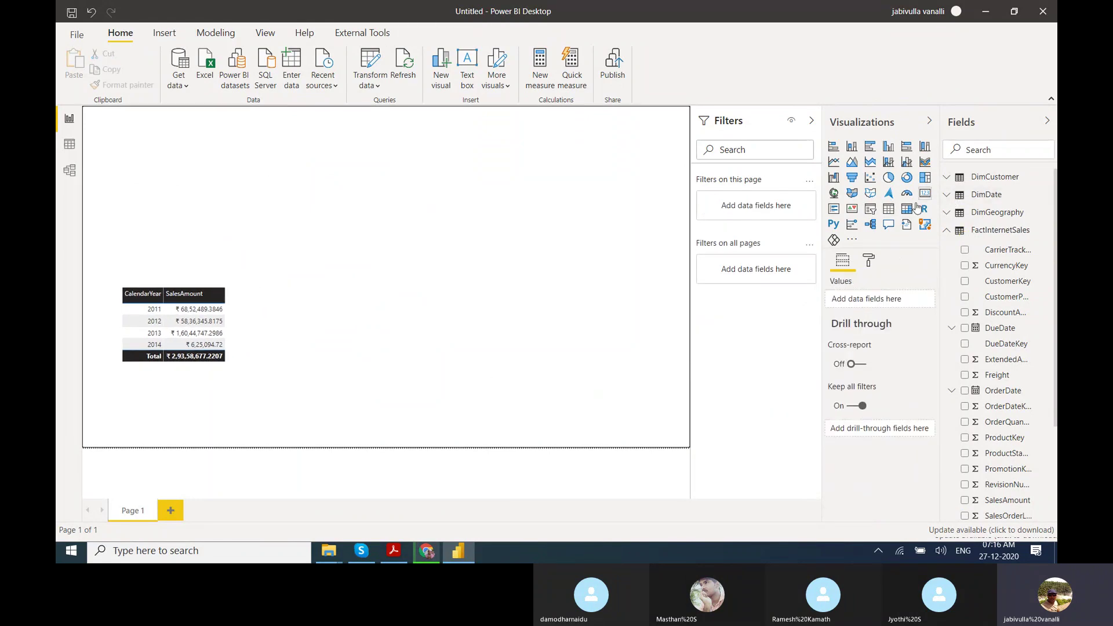
Build a SalesAmount by EnglishCountryRegionName visual and switch it to a table.
click(967, 217)
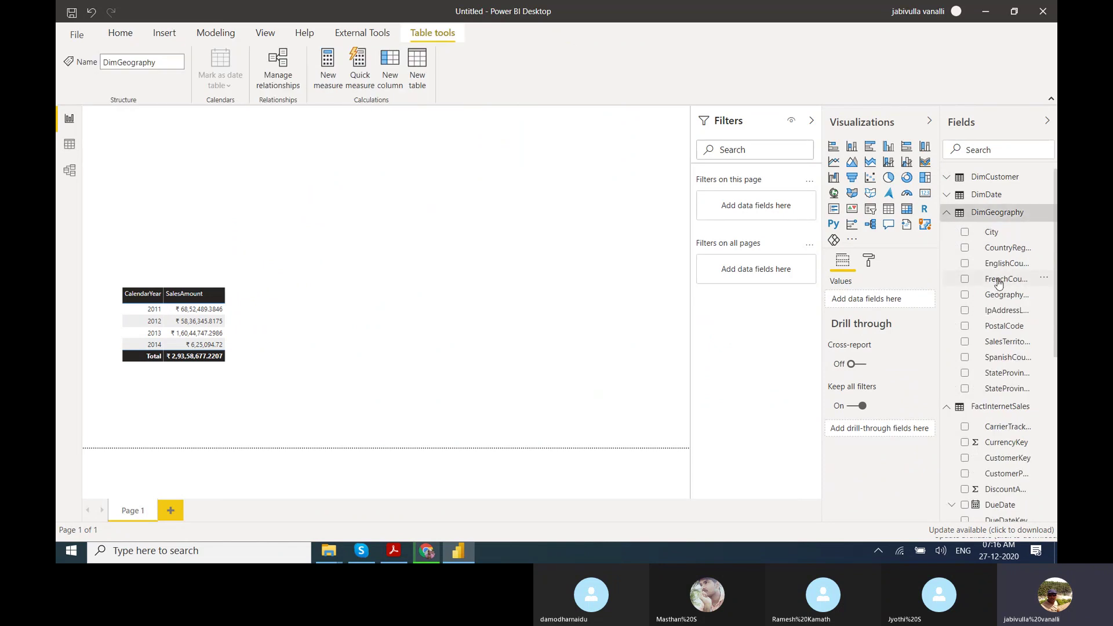
drag(504, 274, 388, 299)
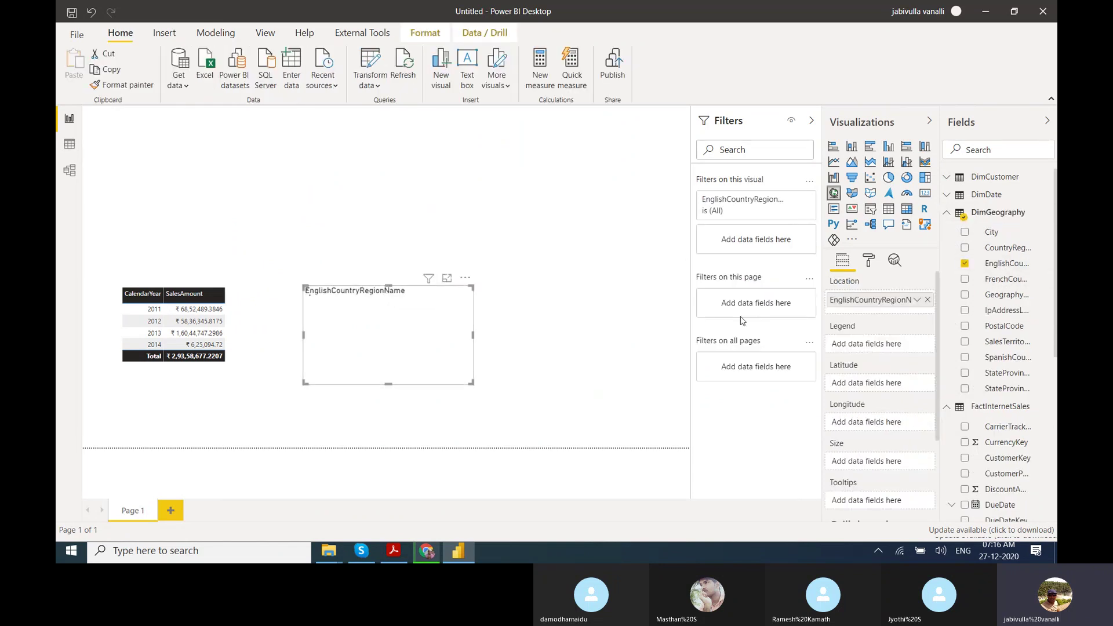
click(950, 214)
drag(1004, 500, 435, 327)
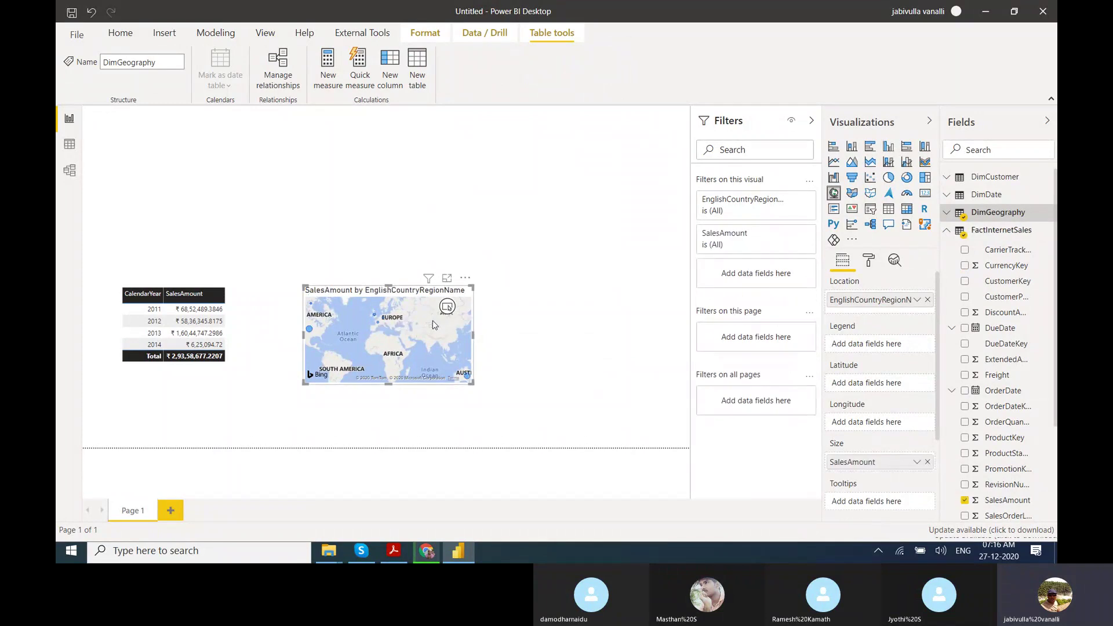
click(887, 209)
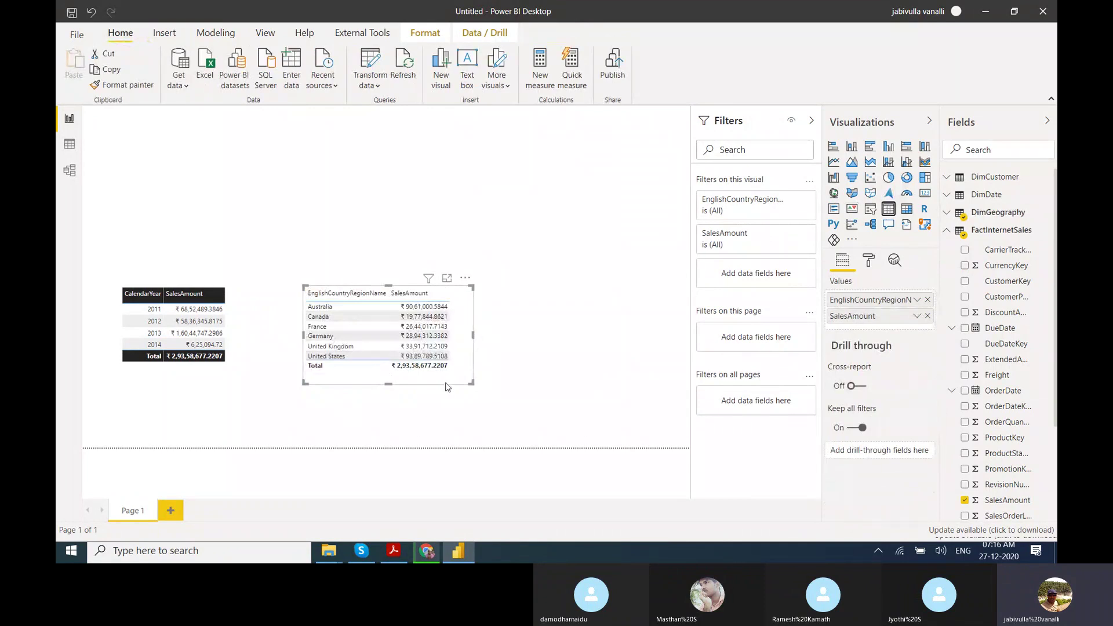
Give the country table the Bold header flashy rows style and resize it.
click(869, 262)
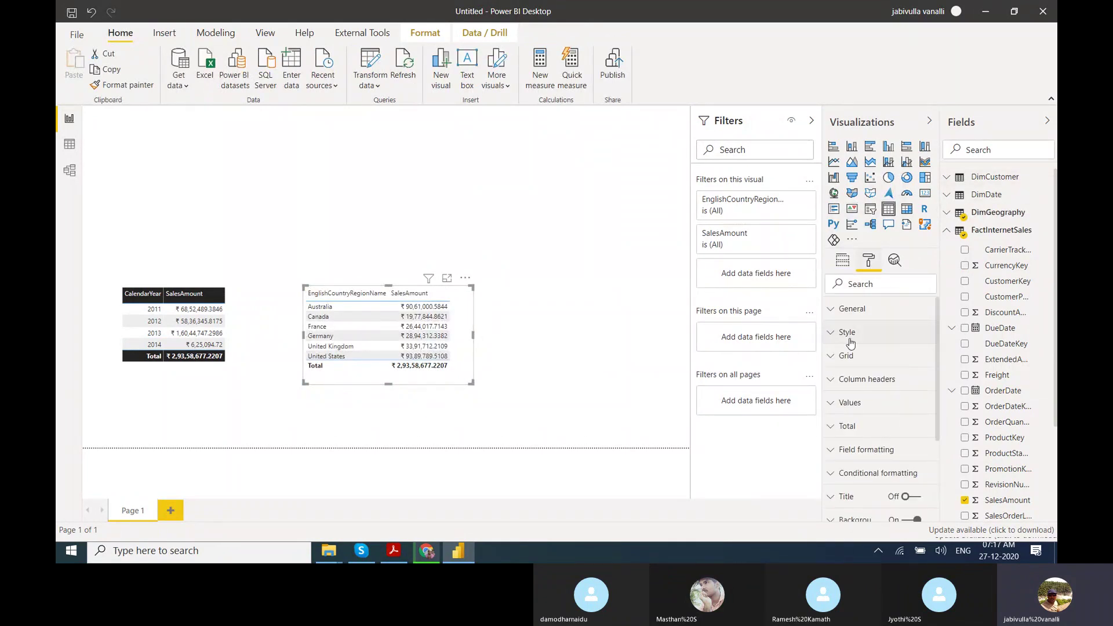
click(850, 341)
click(858, 371)
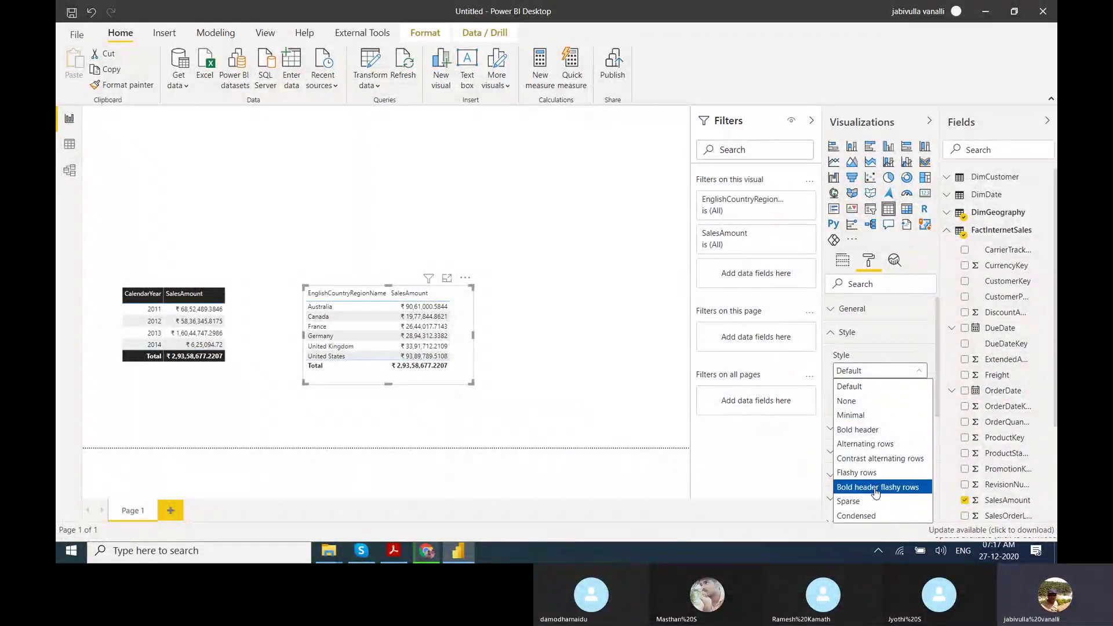
click(875, 492)
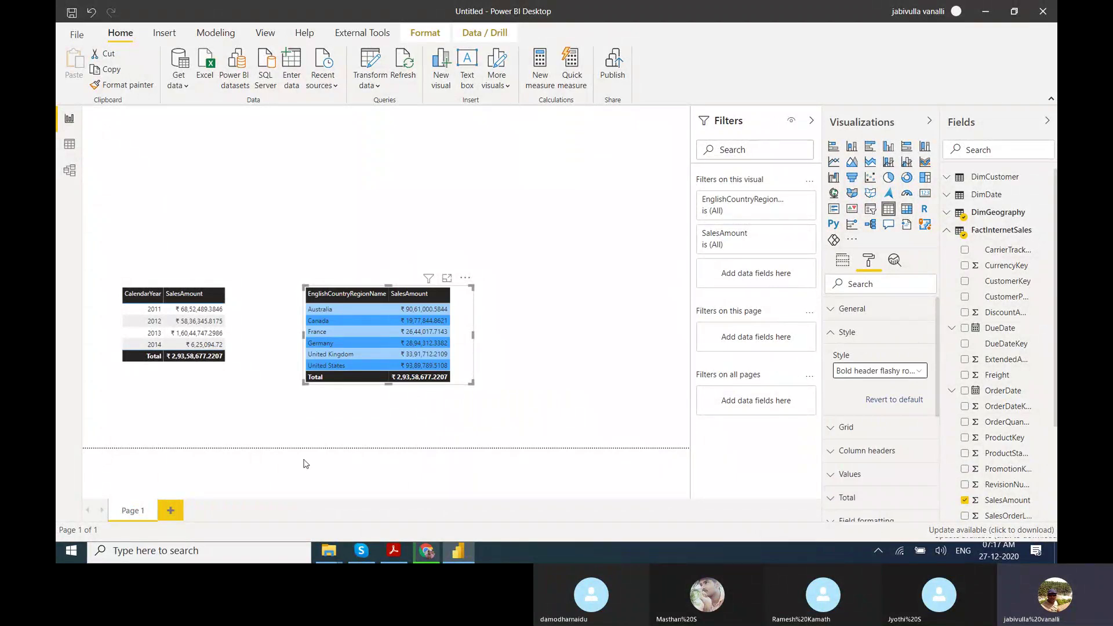
mouse_move(472, 383)
mouse_down()
mouse_move(474, 409)
mouse_move(466, 398)
mouse_up()
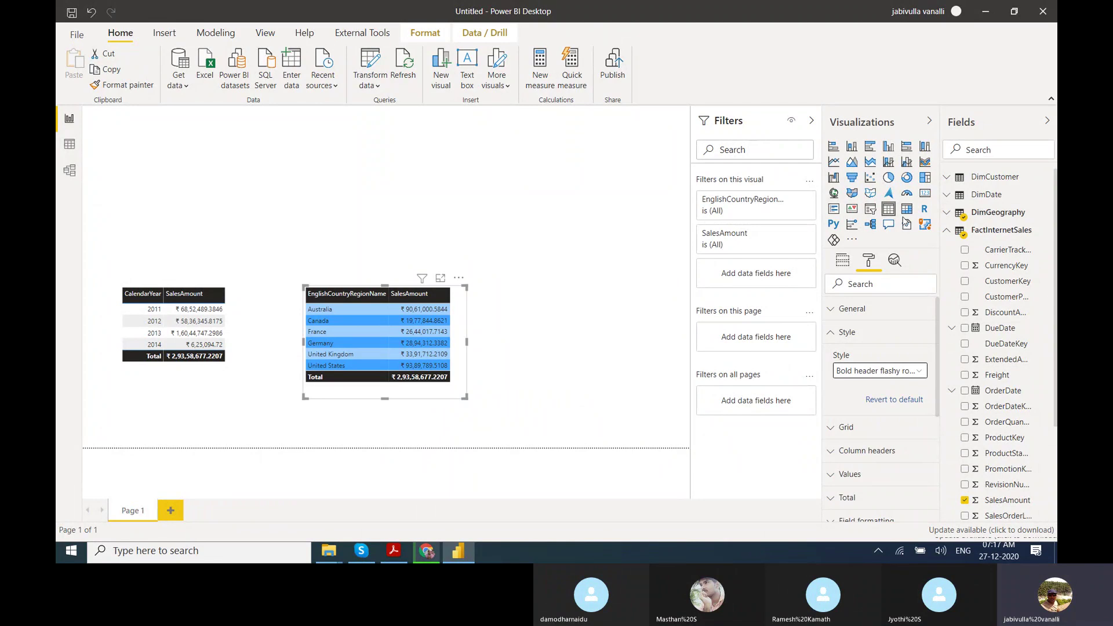
Change it to a large clustered column chart, then start publishing the report.
click(888, 148)
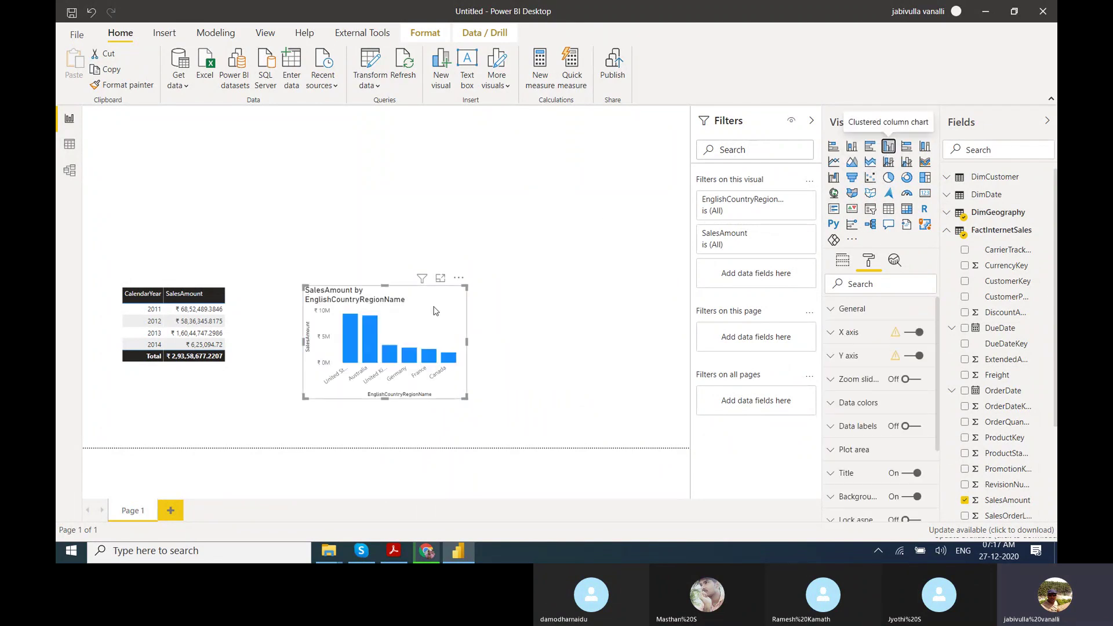
drag(465, 399, 674, 433)
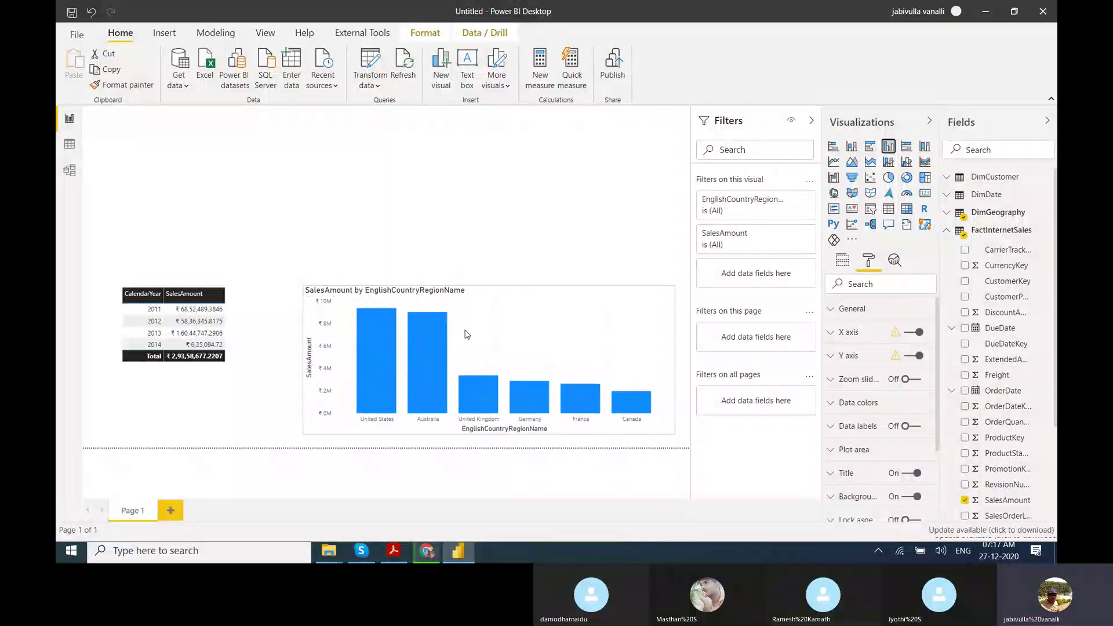
drag(304, 287, 306, 239)
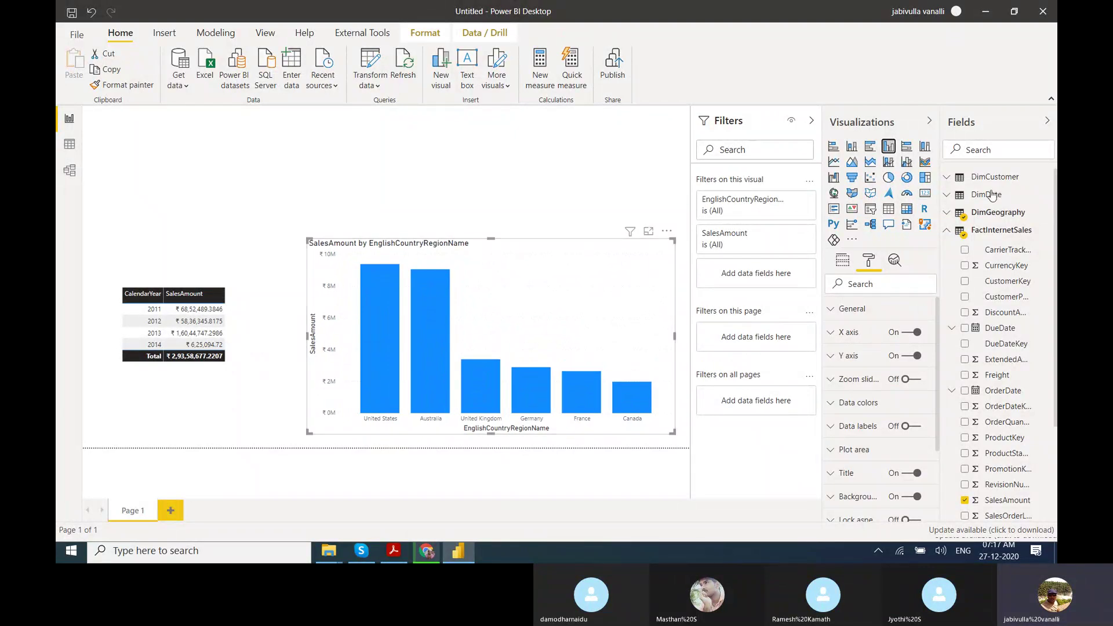
click(945, 231)
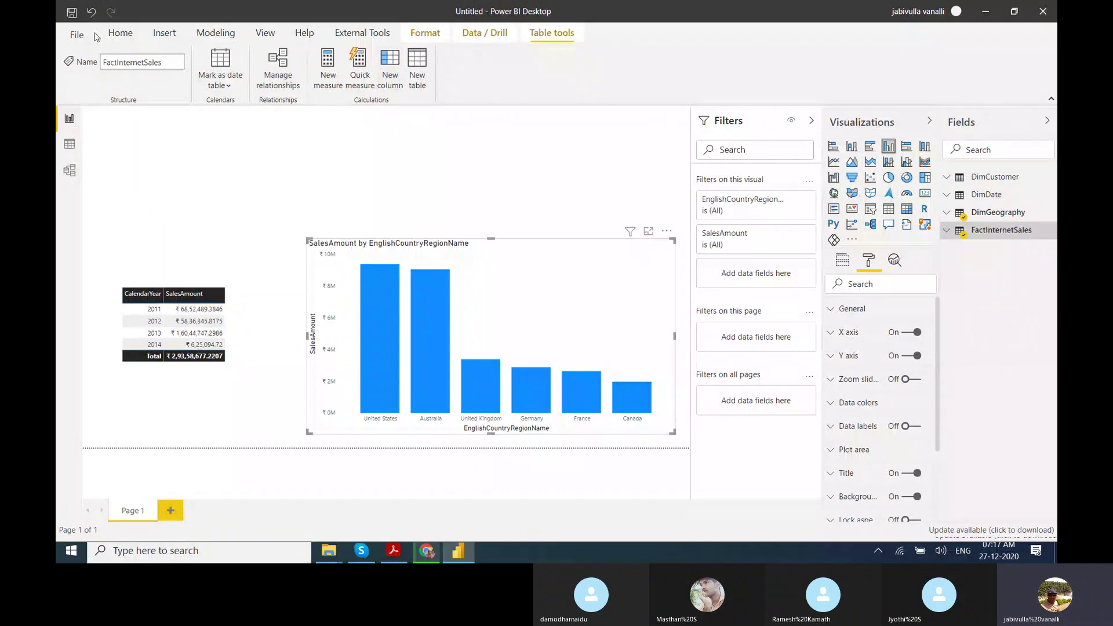
click(122, 34)
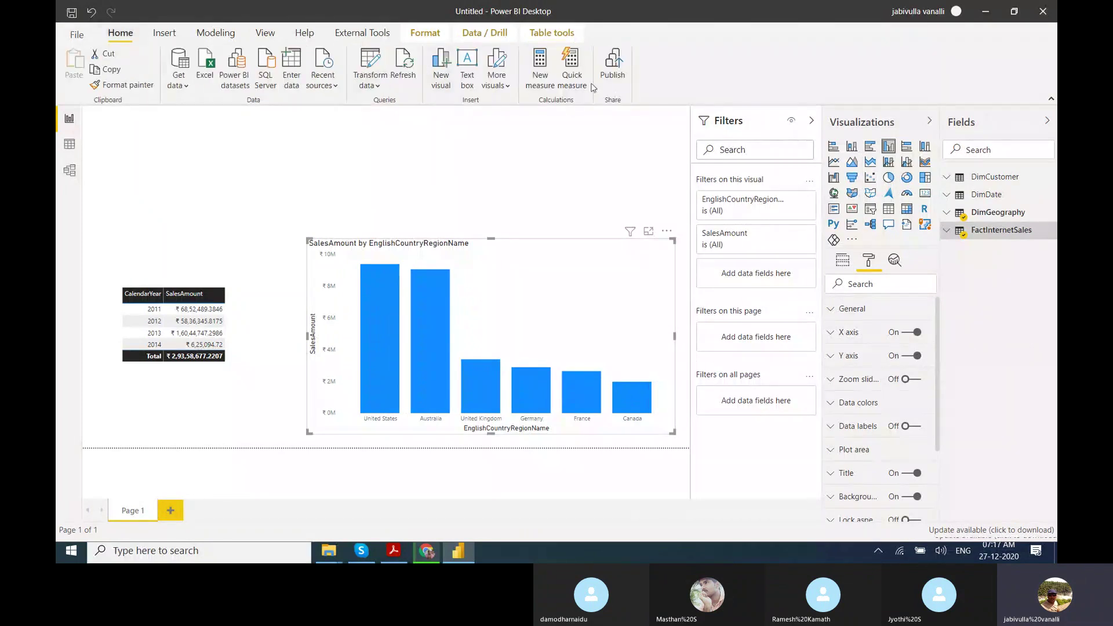
click(615, 78)
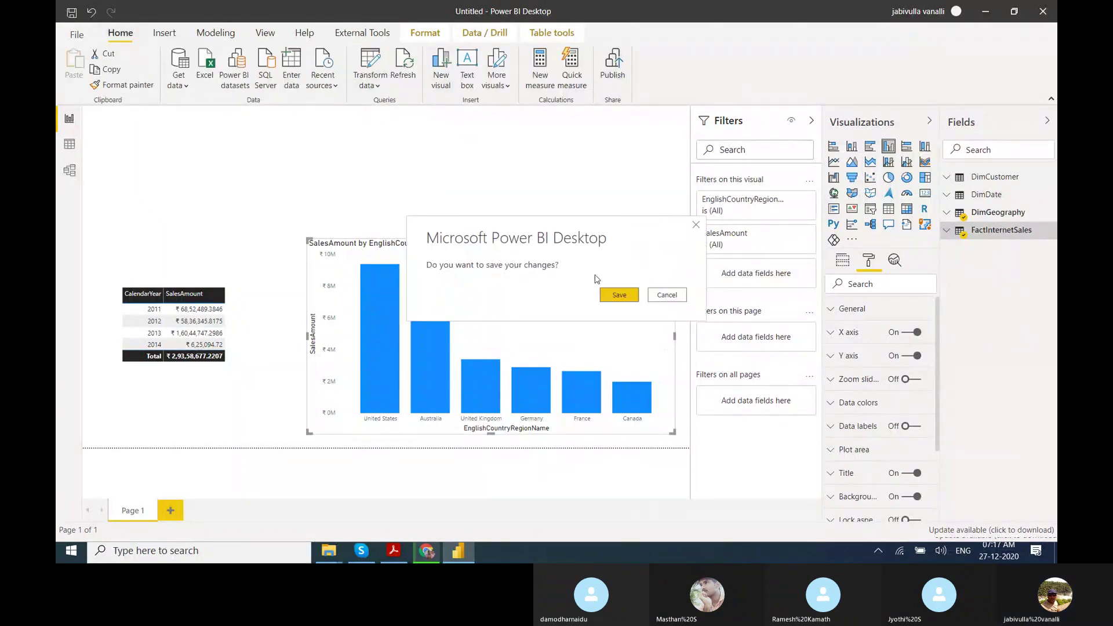
Save the report as 'GateWay Test' and publish it to the chosen Power BI workspace.
click(611, 293)
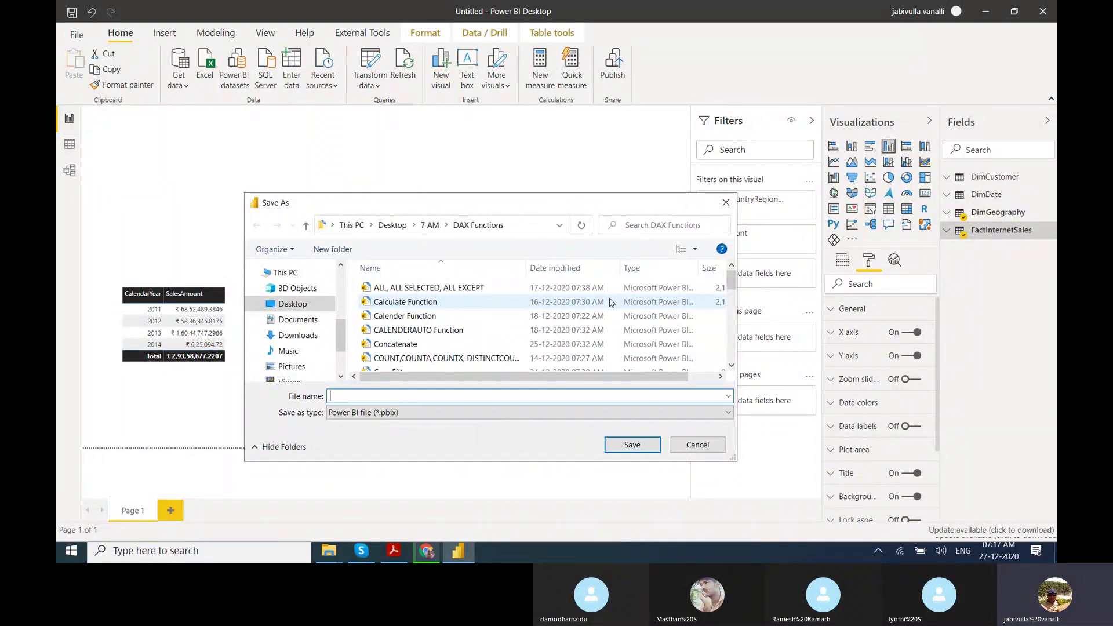
text(teWay Test)
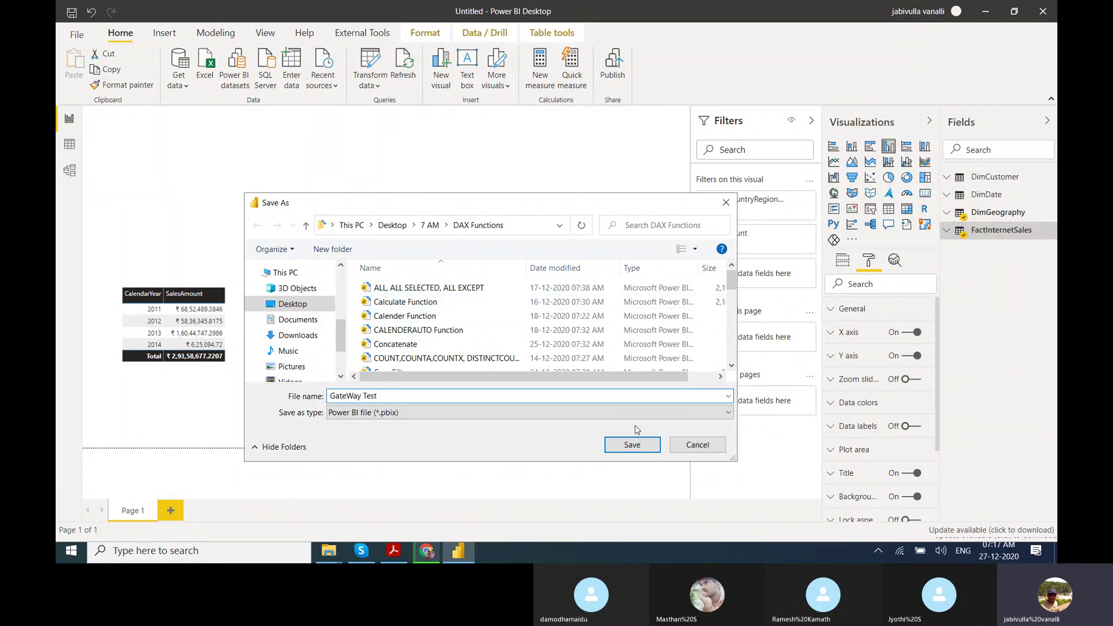
click(637, 451)
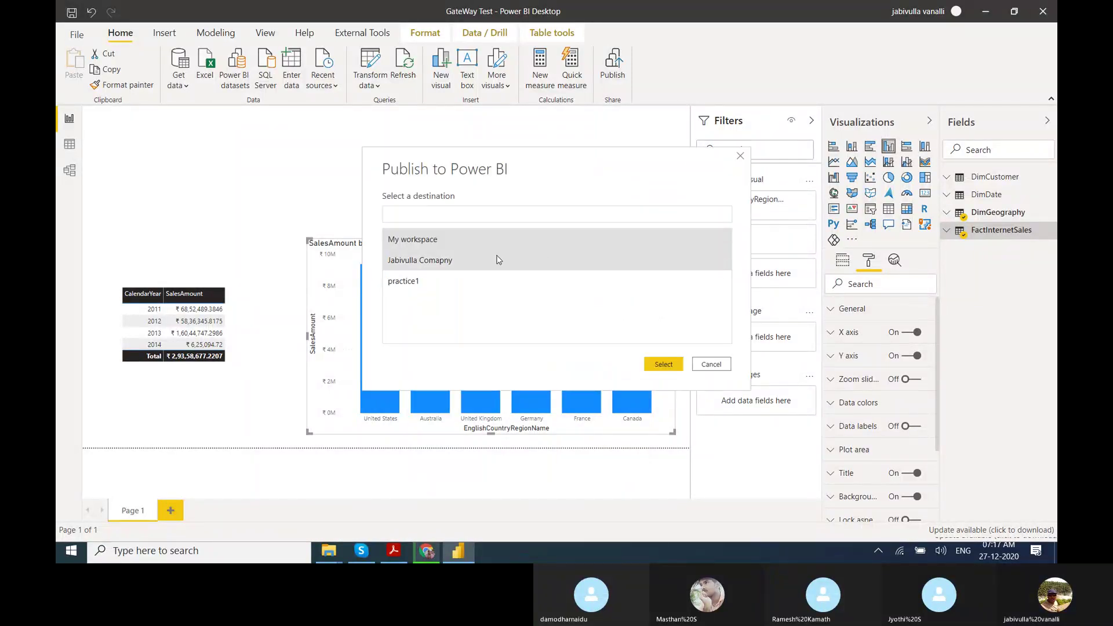
click(664, 364)
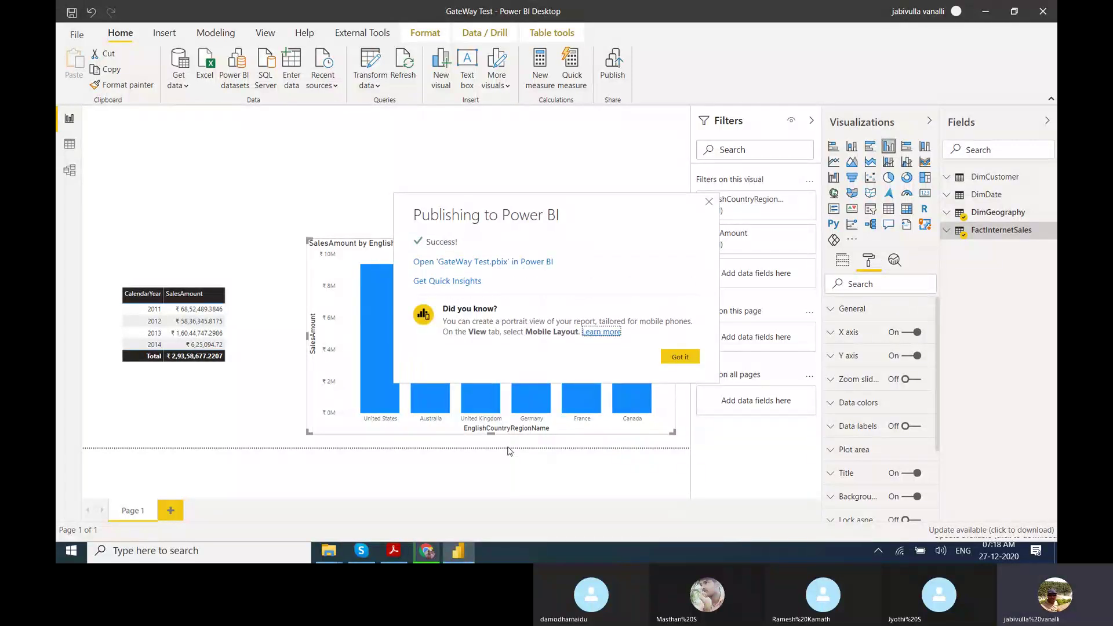
Dismiss the publish success notice and return to Power BI Service in the browser.
click(681, 358)
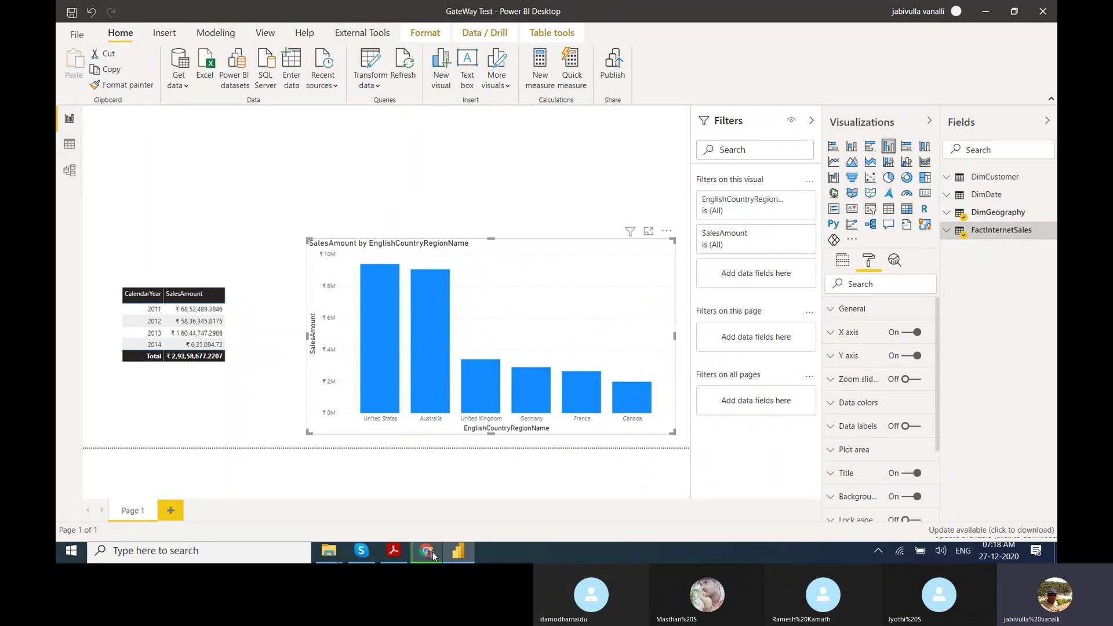
click(427, 552)
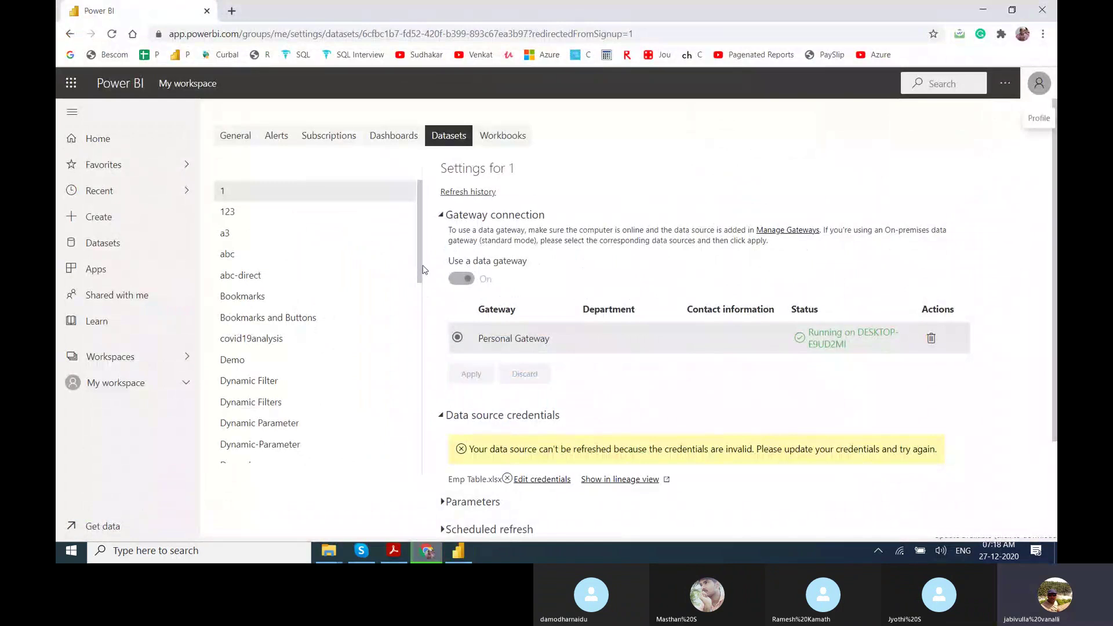
Browse the GateWay, GateWay Test and location wise dataset settings, dismissing the ready notification.
drag(421, 263, 422, 353)
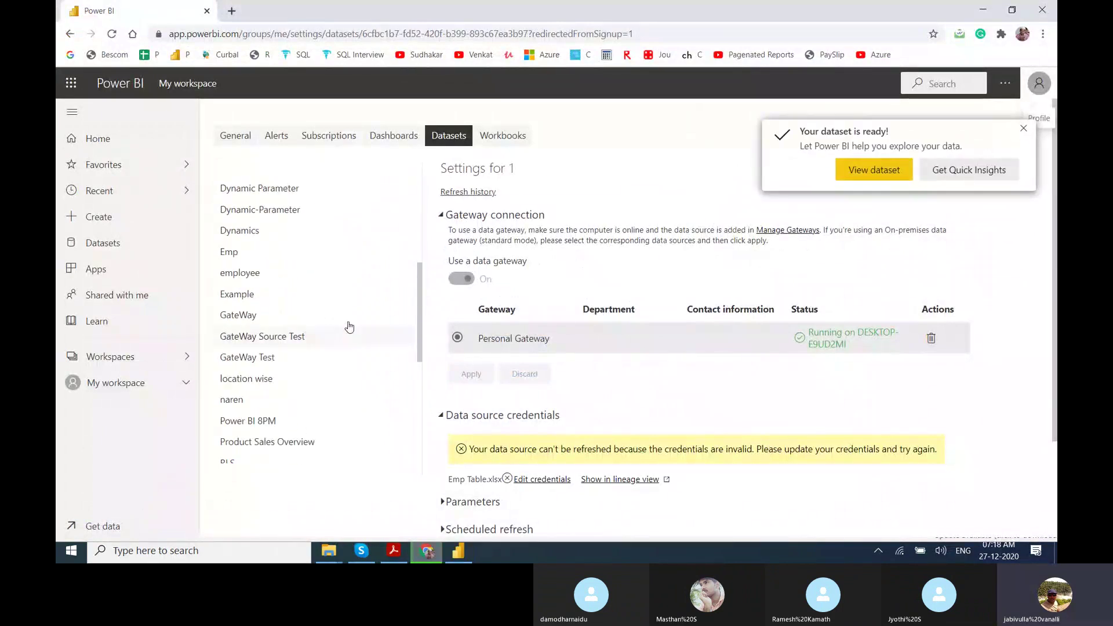
click(282, 320)
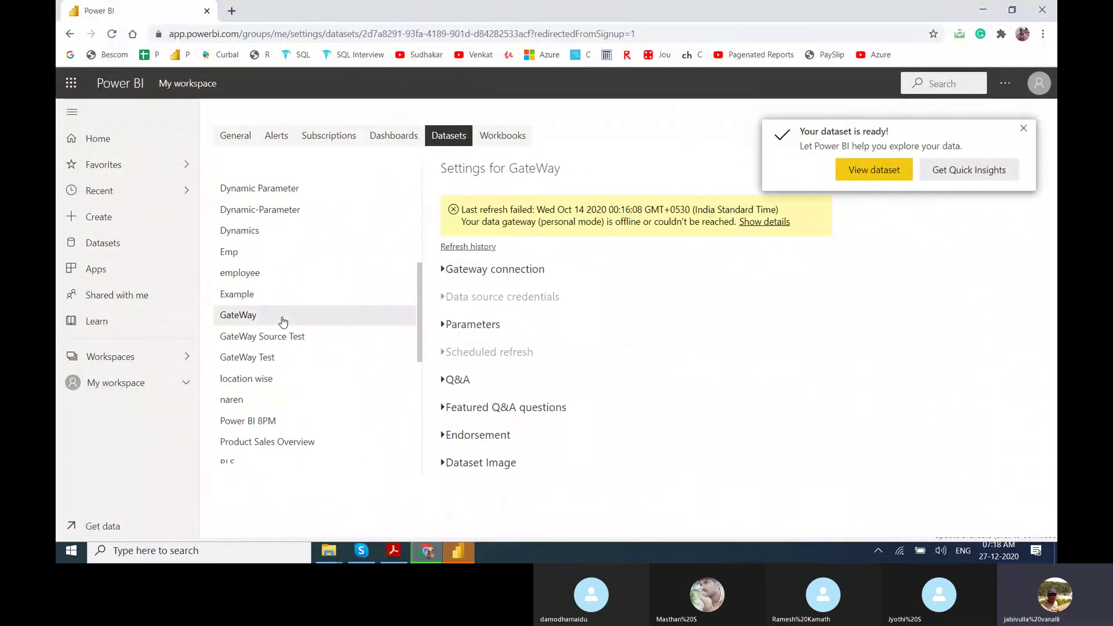
click(273, 360)
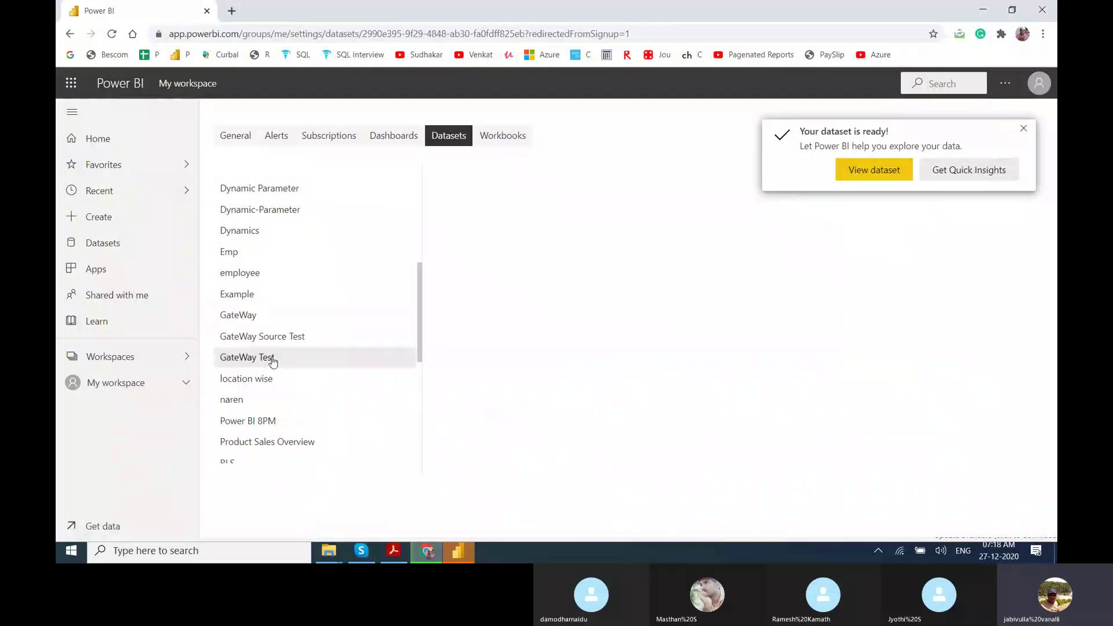
click(1024, 128)
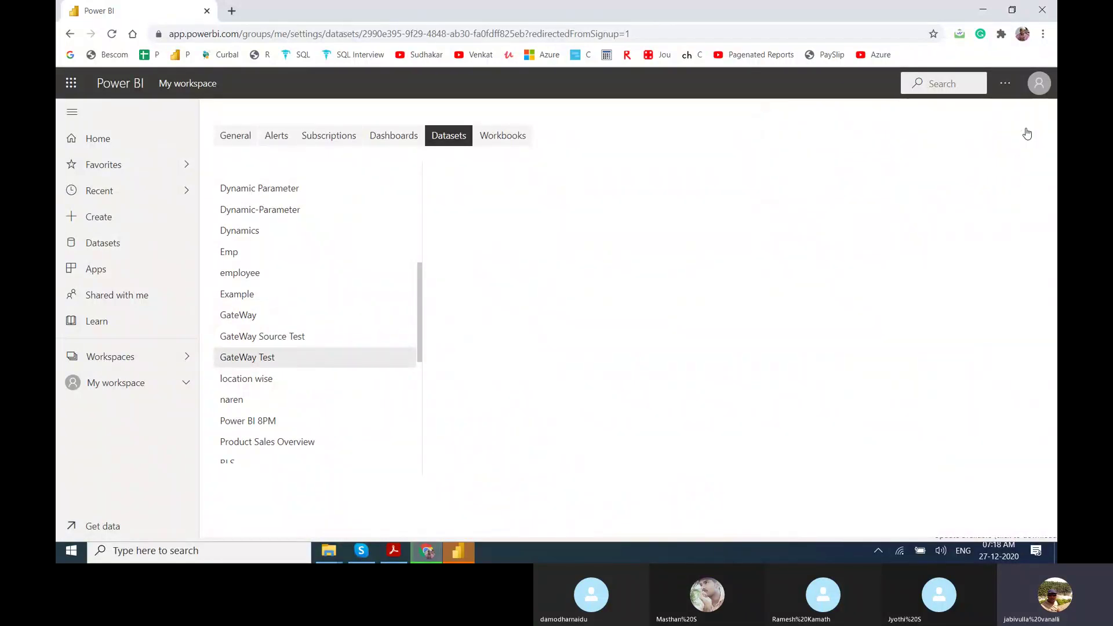
click(272, 377)
click(274, 364)
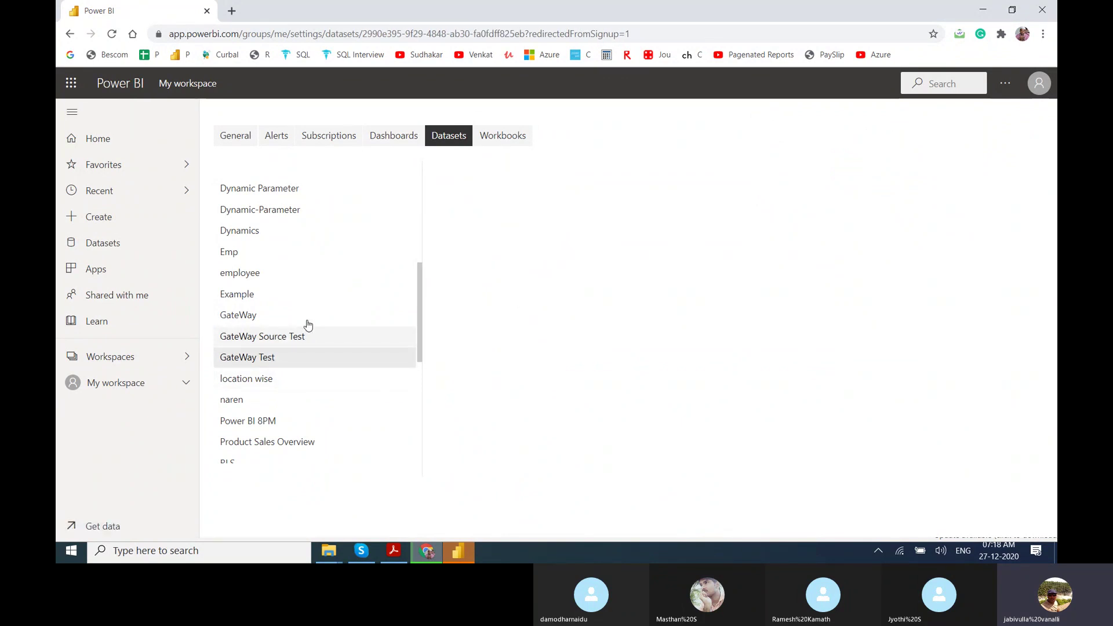
Leave via General settings to Home and show My workspace's content list.
click(226, 135)
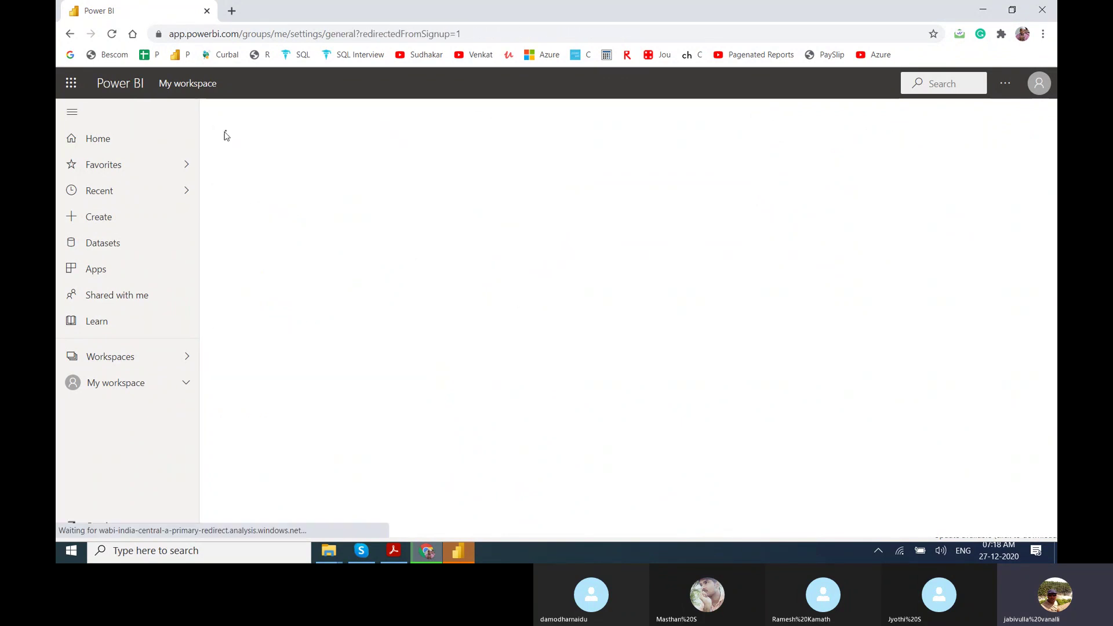
click(96, 142)
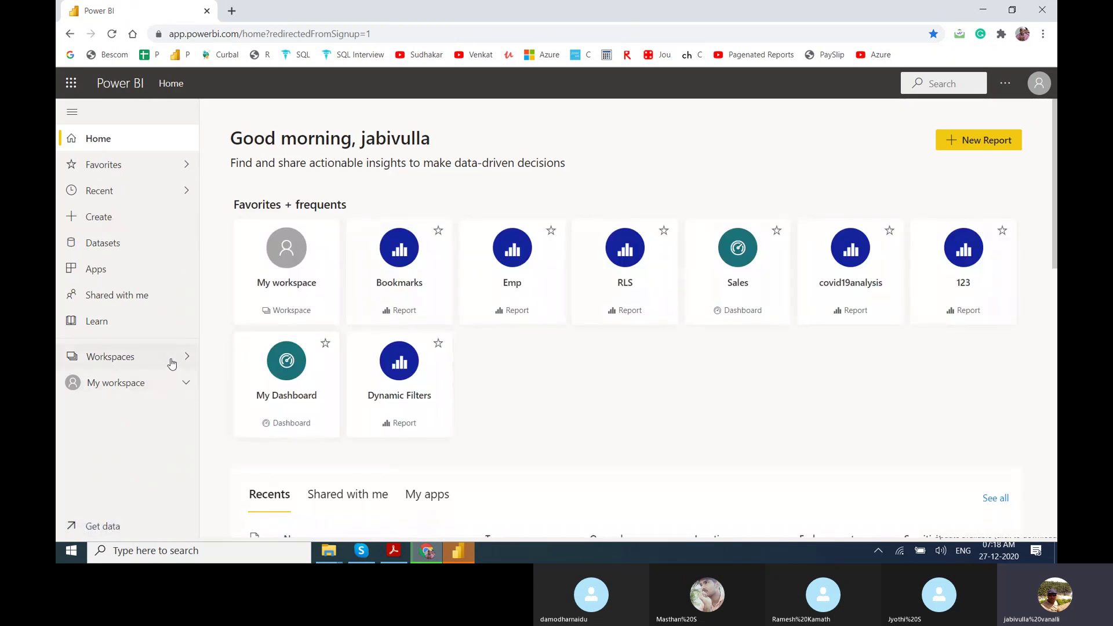
click(153, 386)
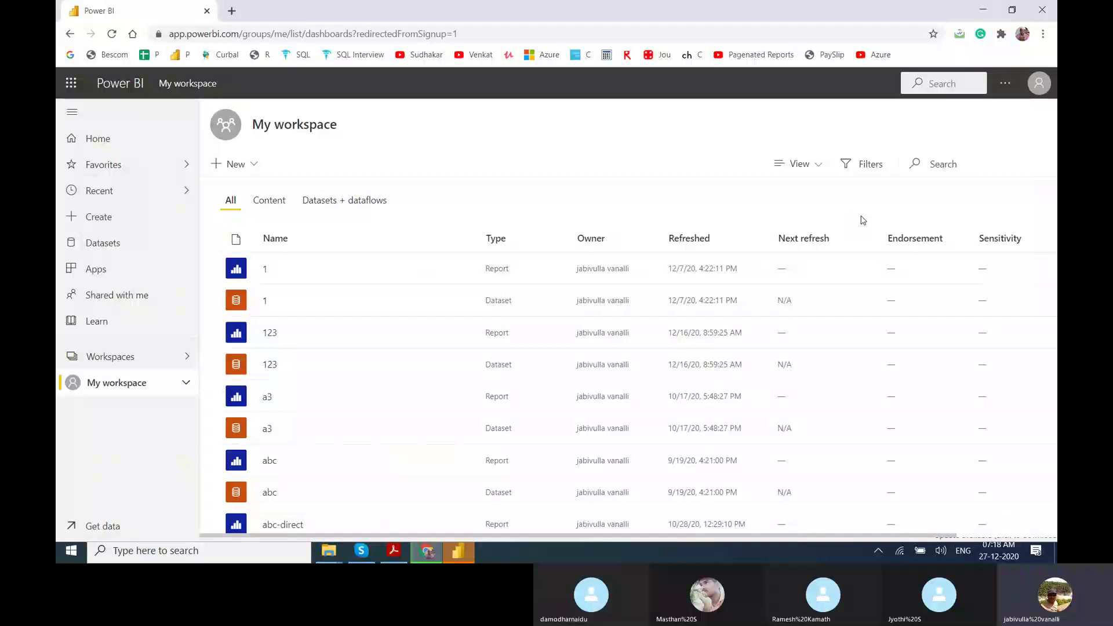
Filter My workspace by 'ga' and open the GateWay Test dataset's refresh settings.
text(gat)
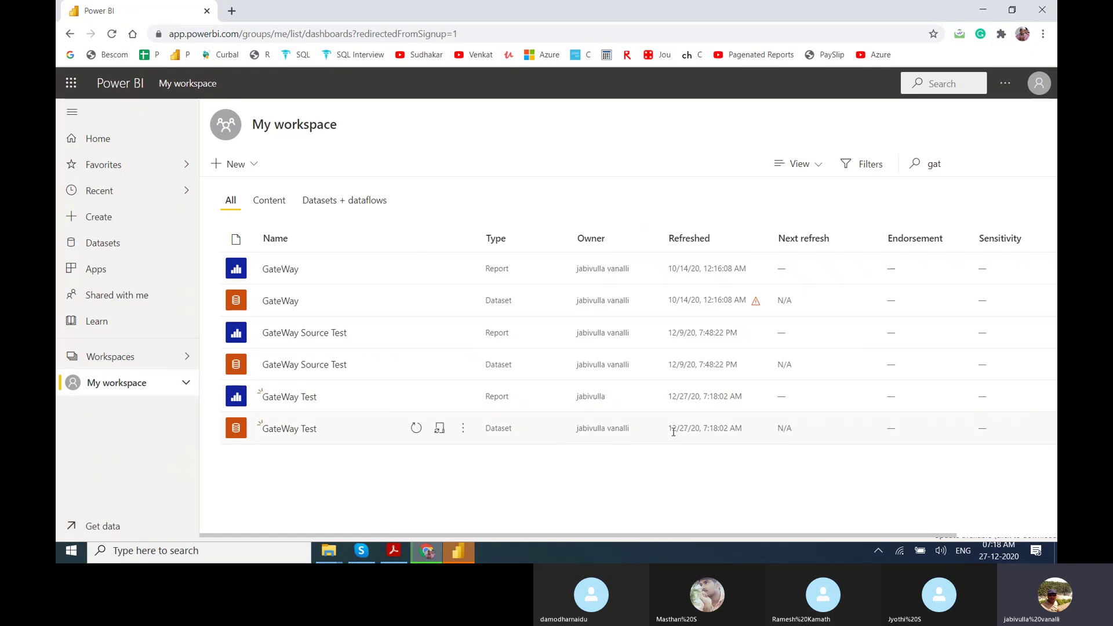
click(444, 430)
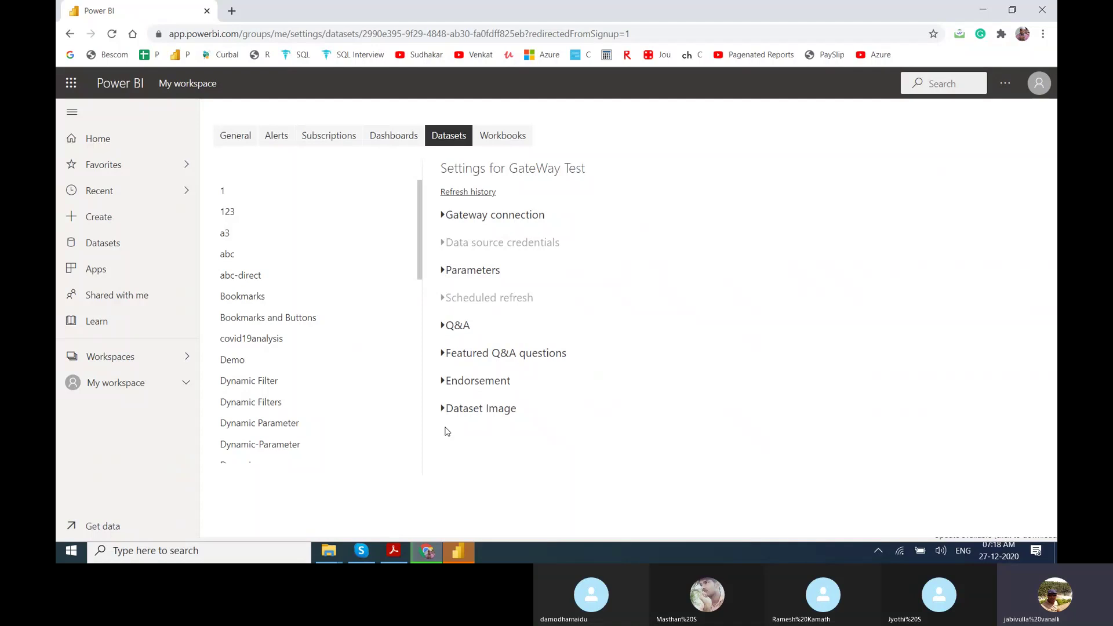
Check the gateway connection, then edit credentials for the invalid AdventureWorksDW2019 source.
click(483, 223)
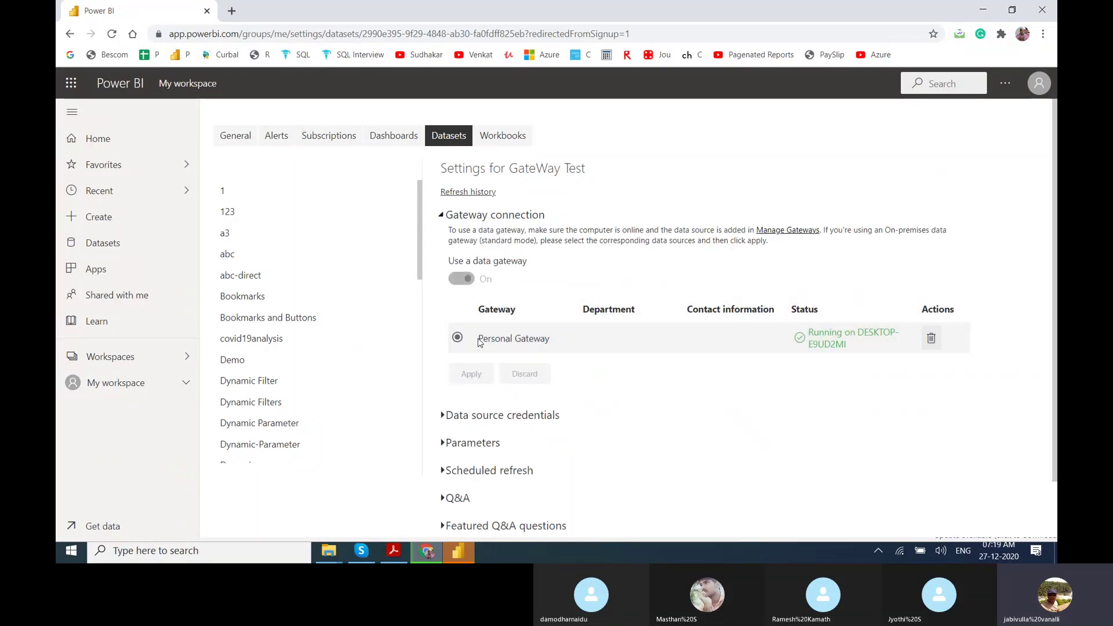
click(442, 215)
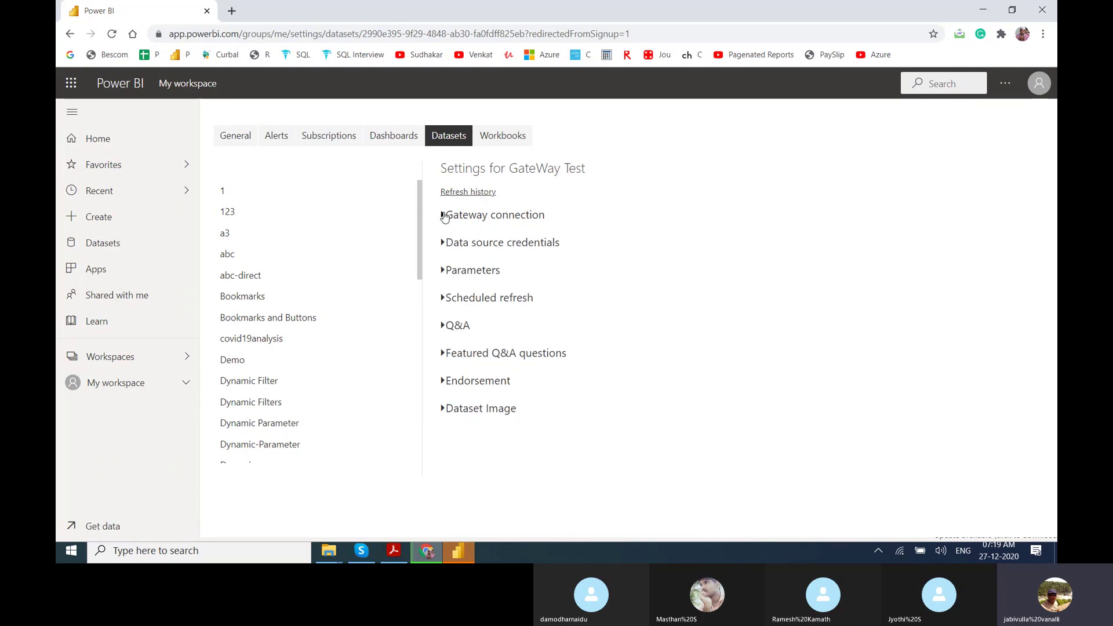
click(442, 244)
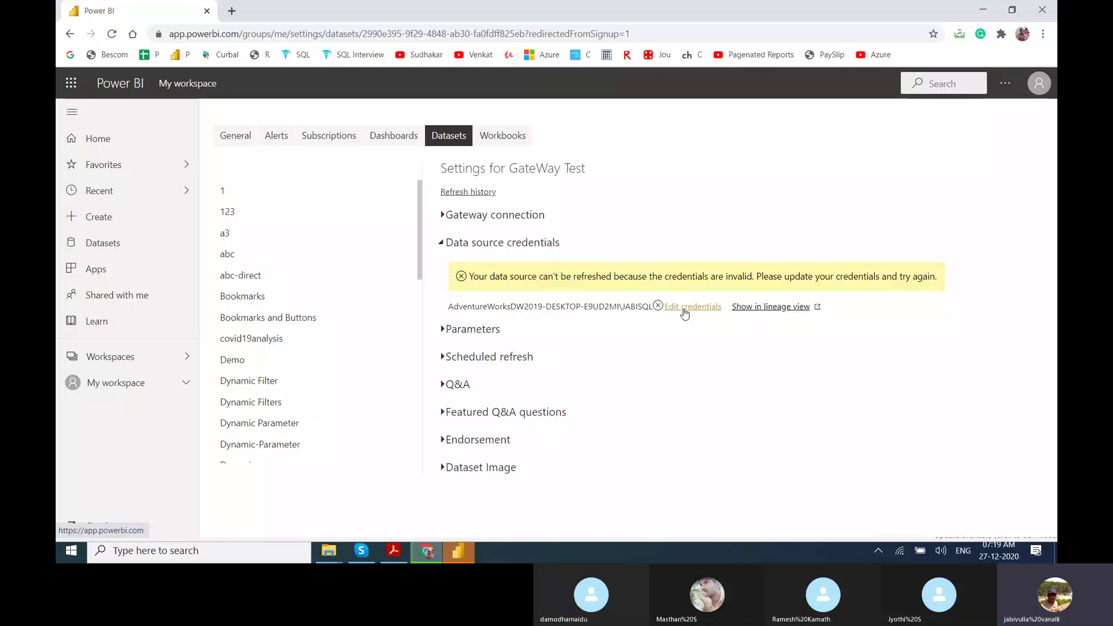
click(685, 314)
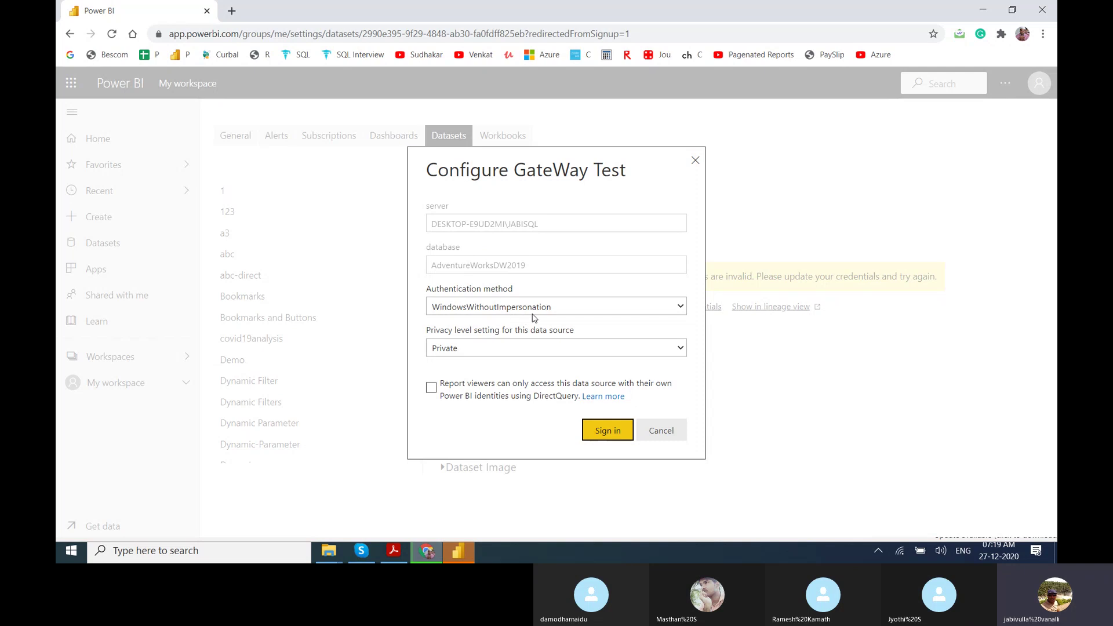
Review authentication (WindowsWithoutImpersonation) and privacy (Private) options, then cancel the credentials dialog.
click(531, 311)
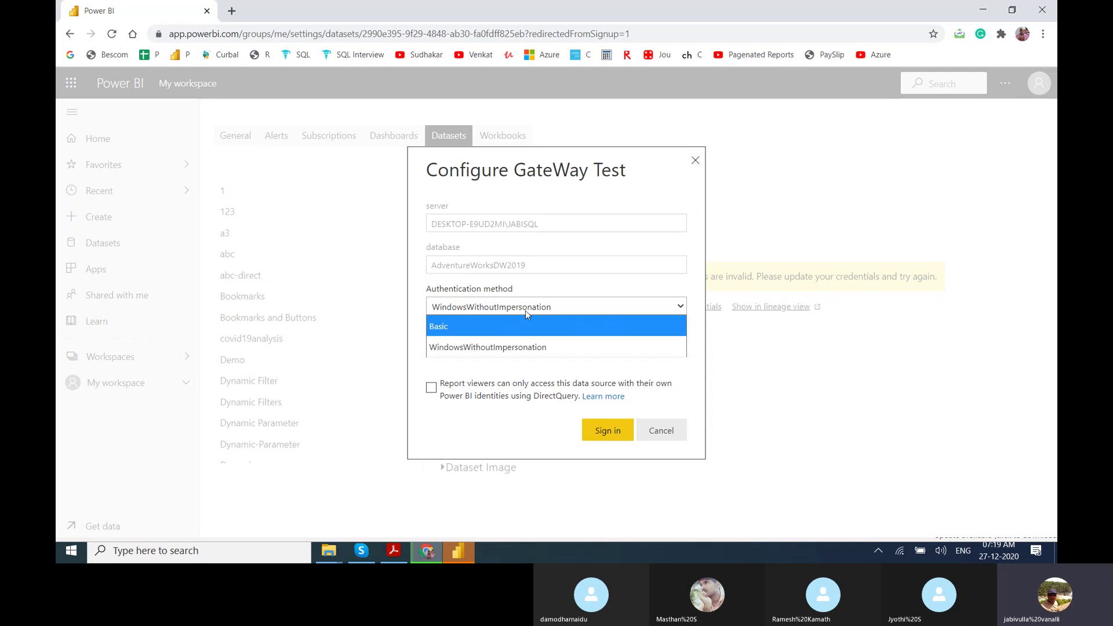
click(393, 358)
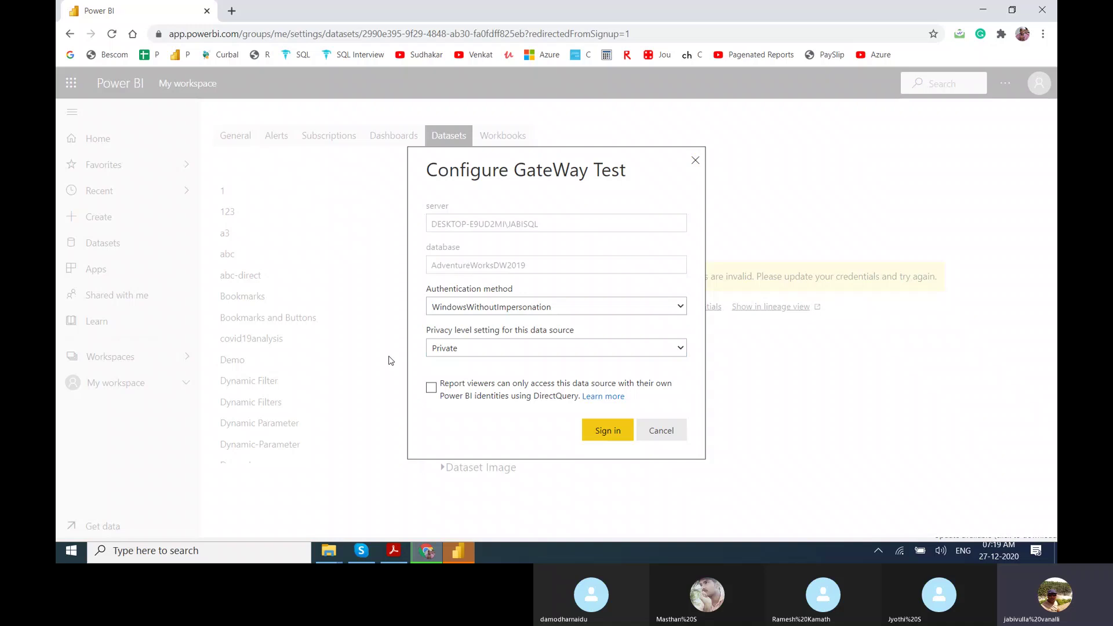
click(481, 349)
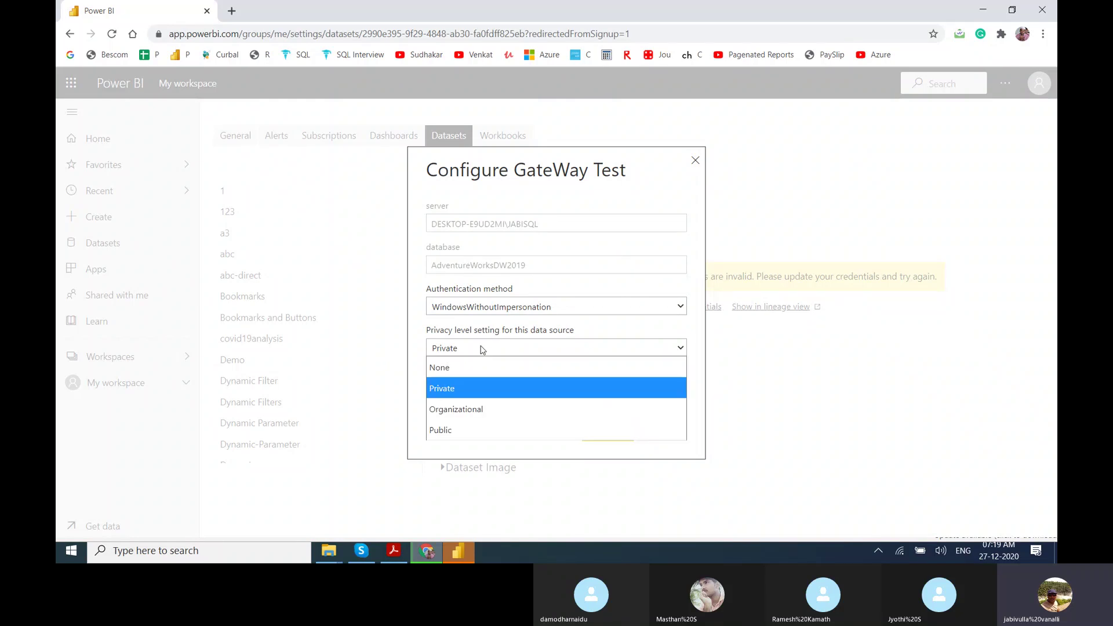
click(380, 358)
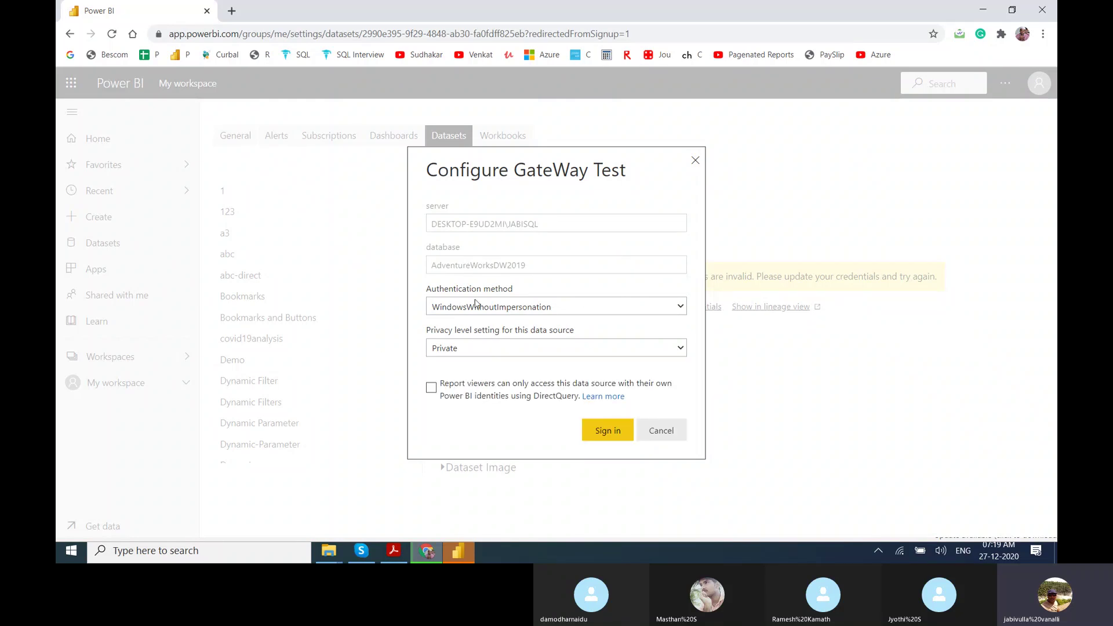
key(Tab)
key(Tab)
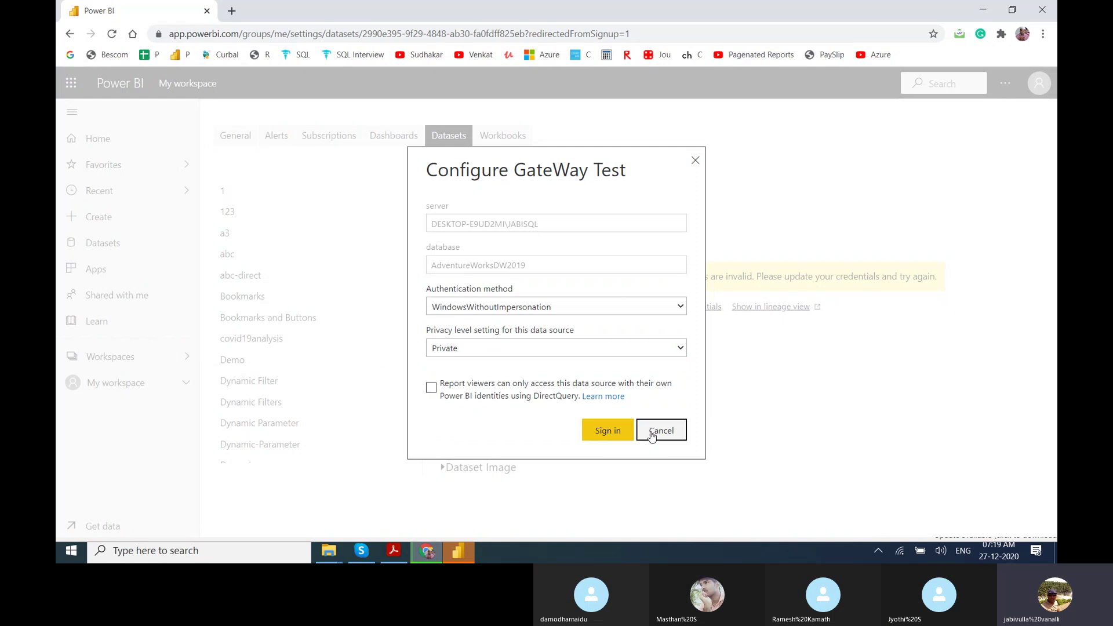
click(653, 436)
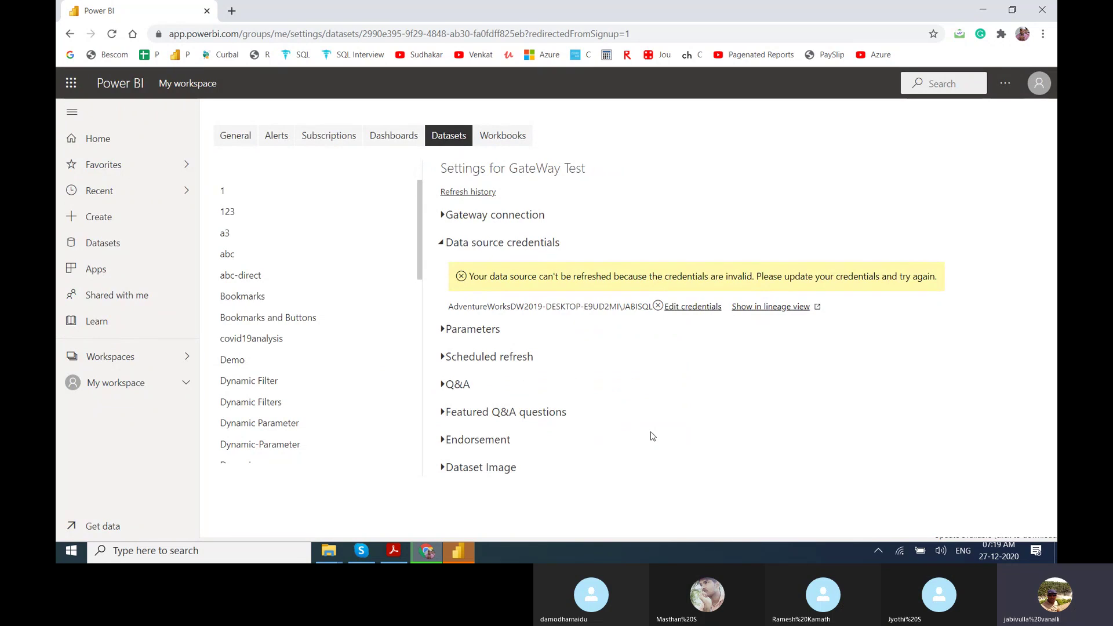
Expand GateWay Test's Scheduled refresh section and scroll through its settings.
click(491, 358)
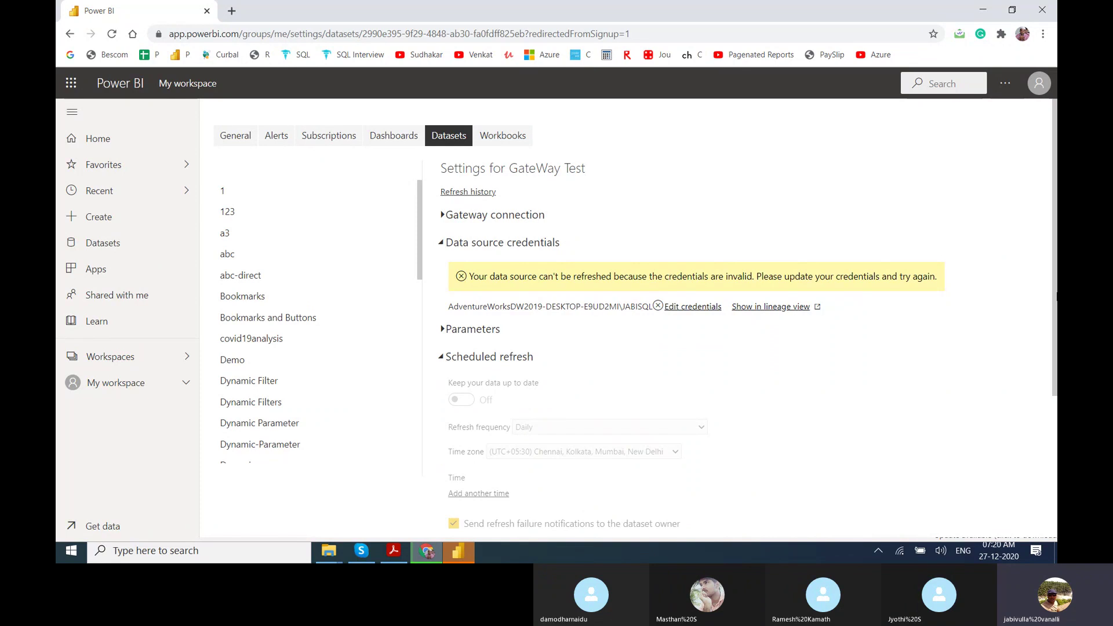
drag(1057, 297, 1057, 383)
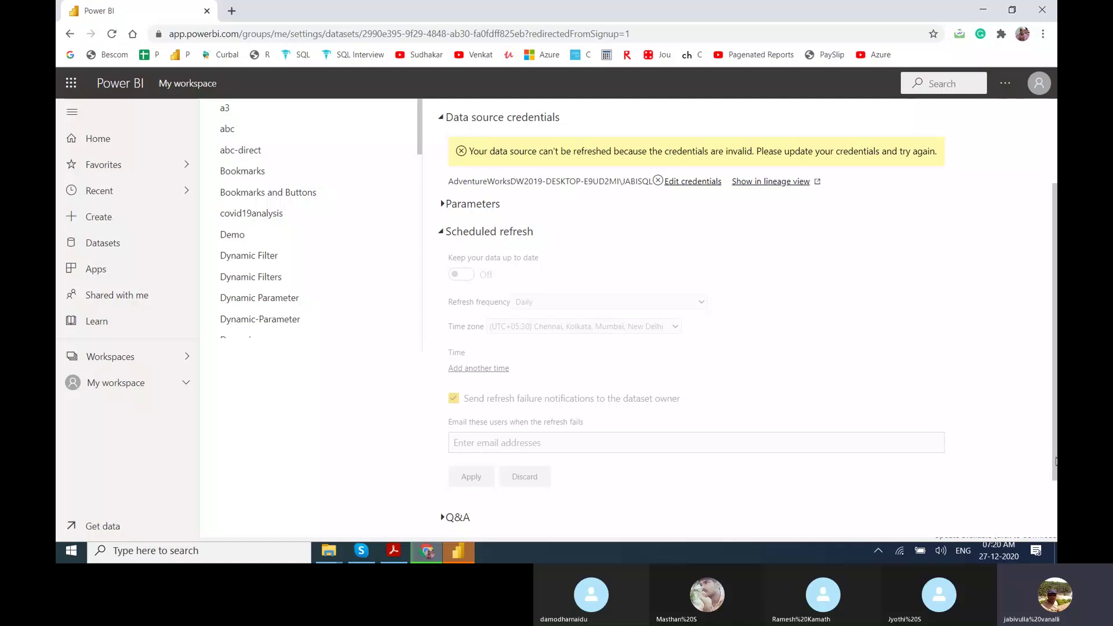
drag(1055, 461, 1054, 520)
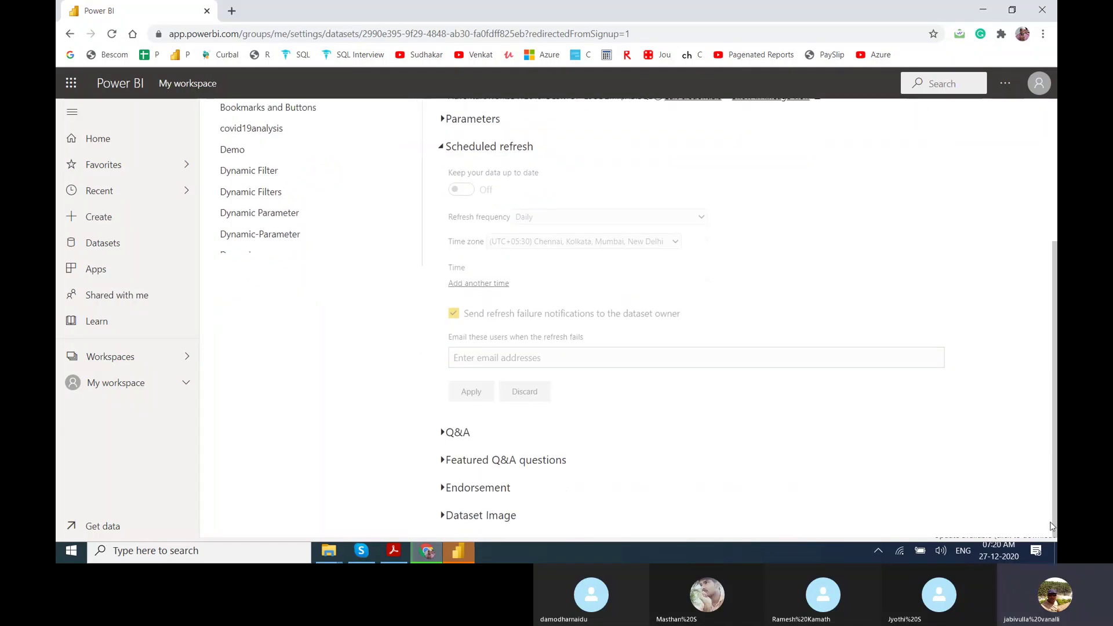
drag(1054, 520, 1020, 369)
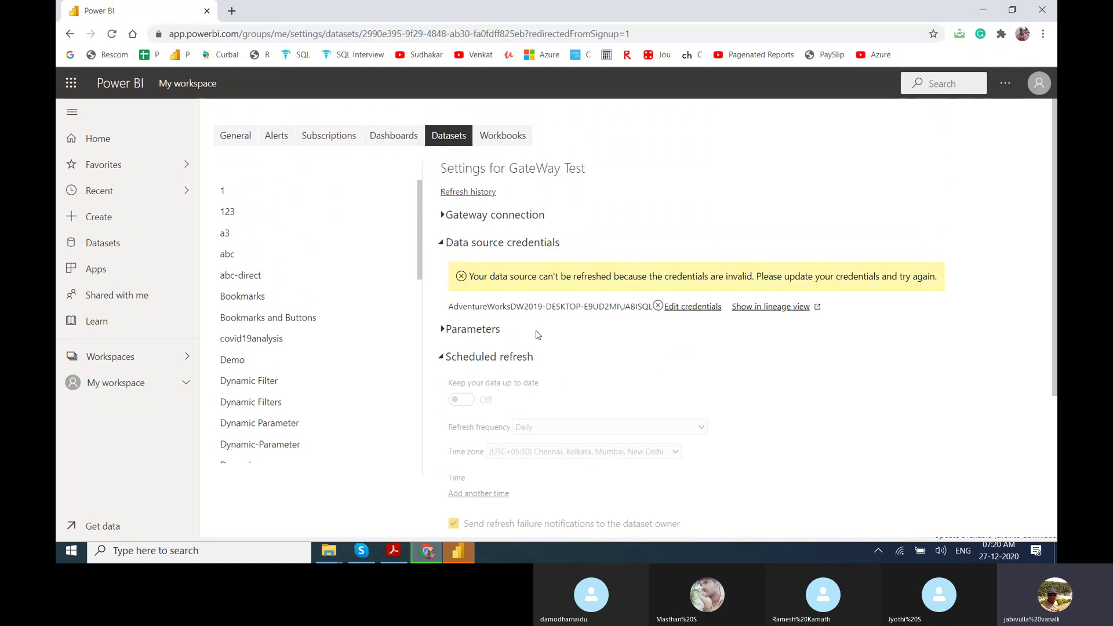
click(110, 556)
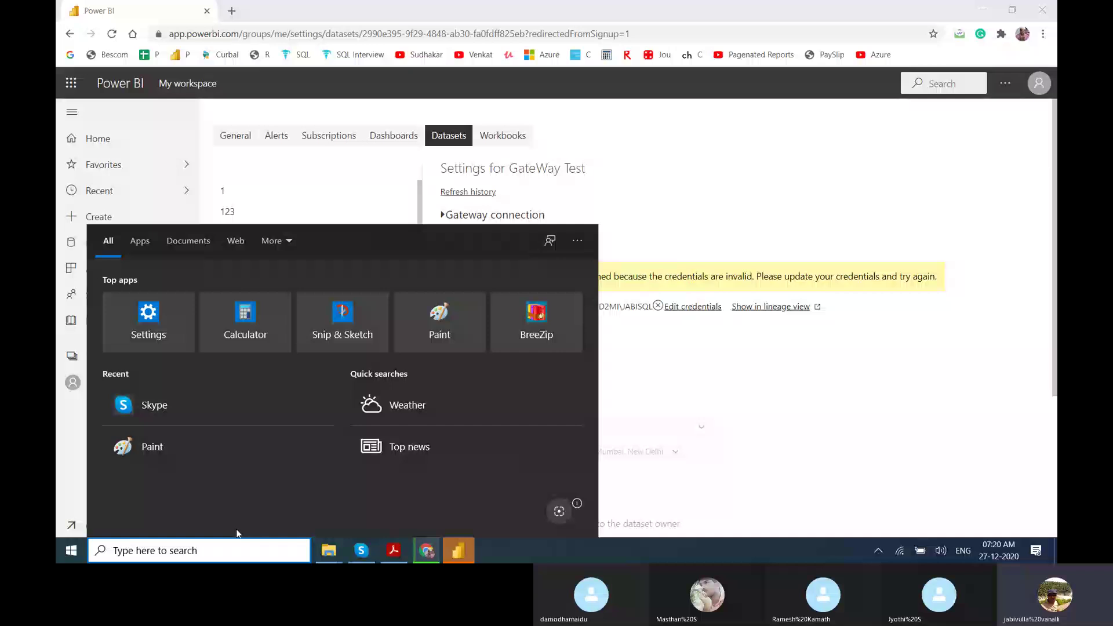
From Control Panel's program list, launch the uninstaller for On-premises data gateway (personal mode).
text(control)
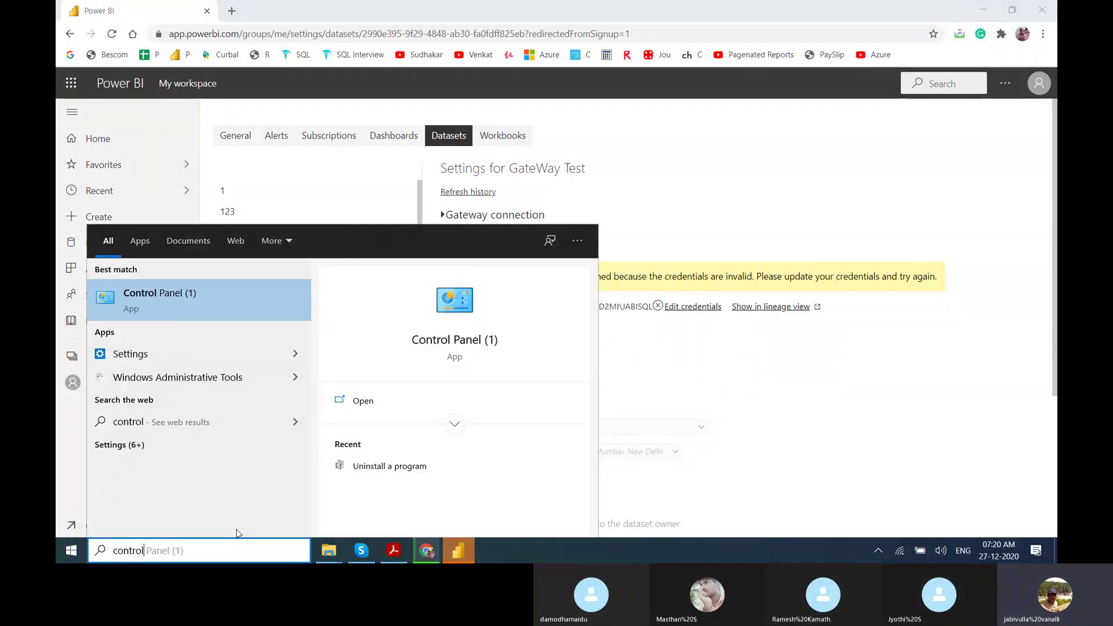
click(435, 347)
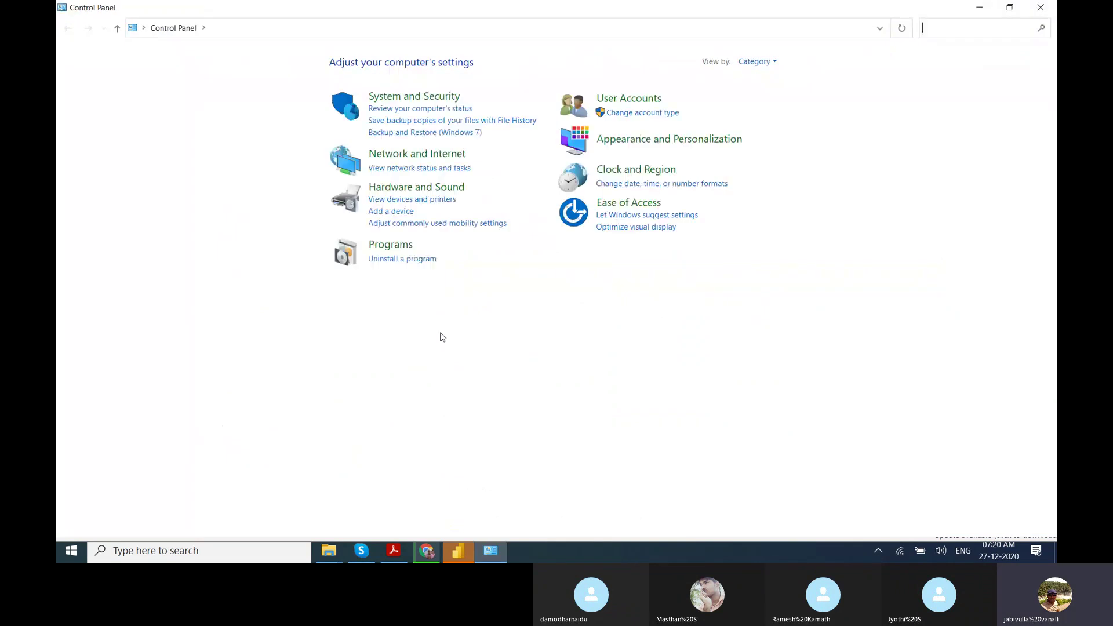
click(404, 264)
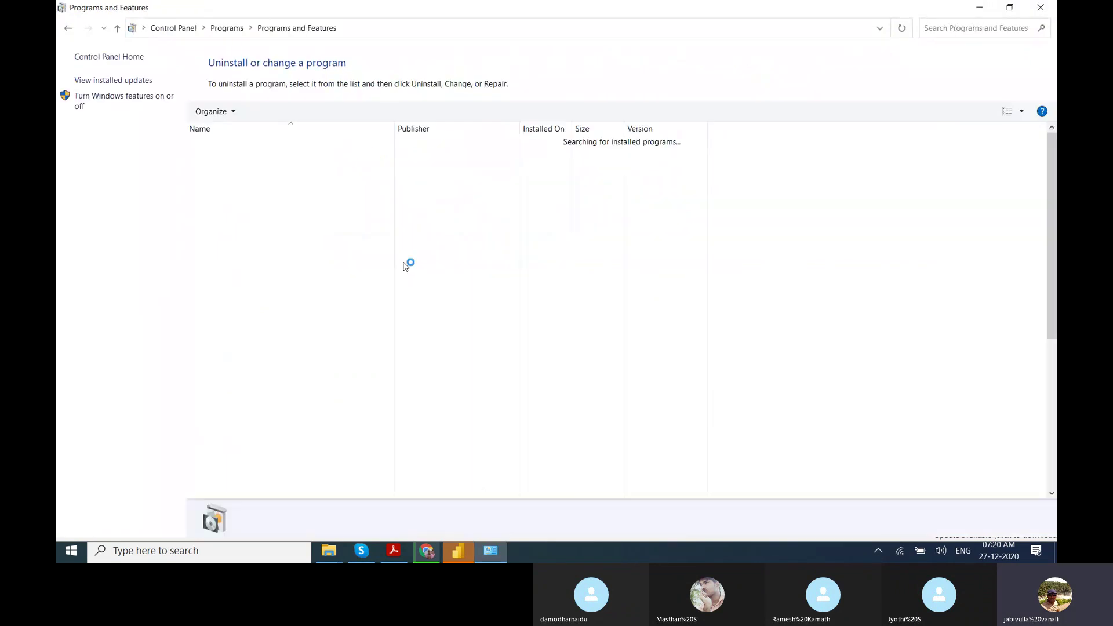
click(265, 320)
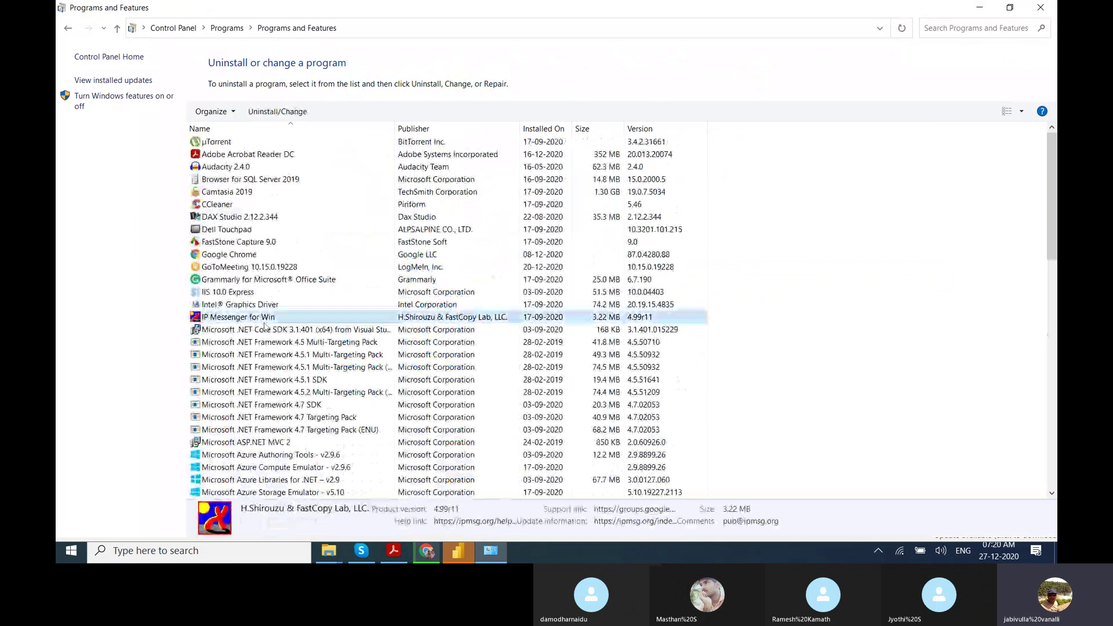
scroll(264, 327, down, 15)
click(290, 354)
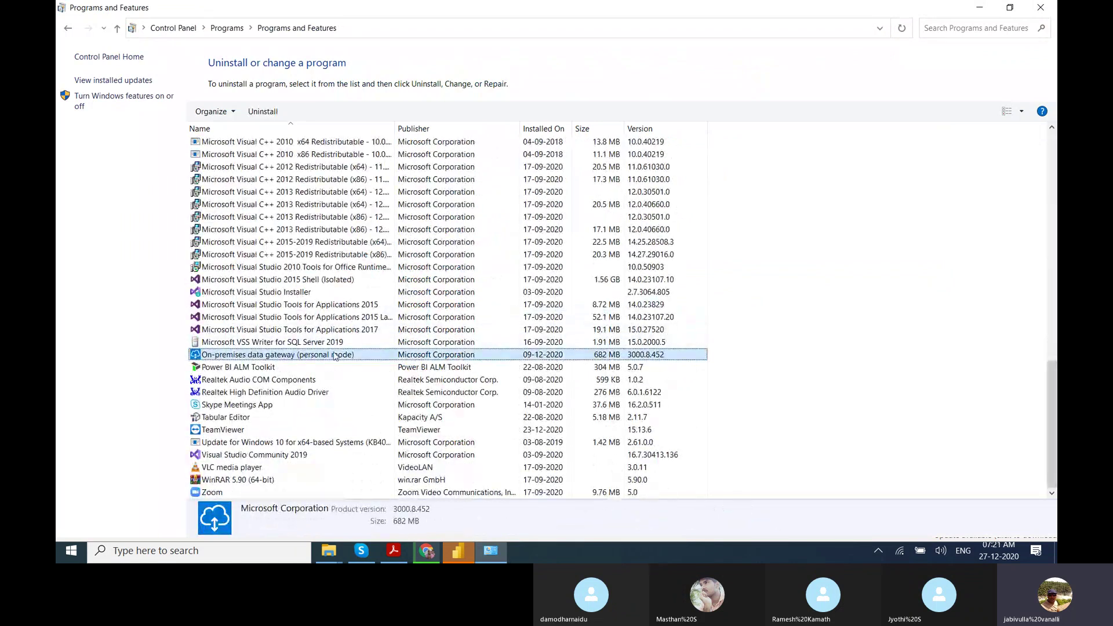
double_click(359, 357)
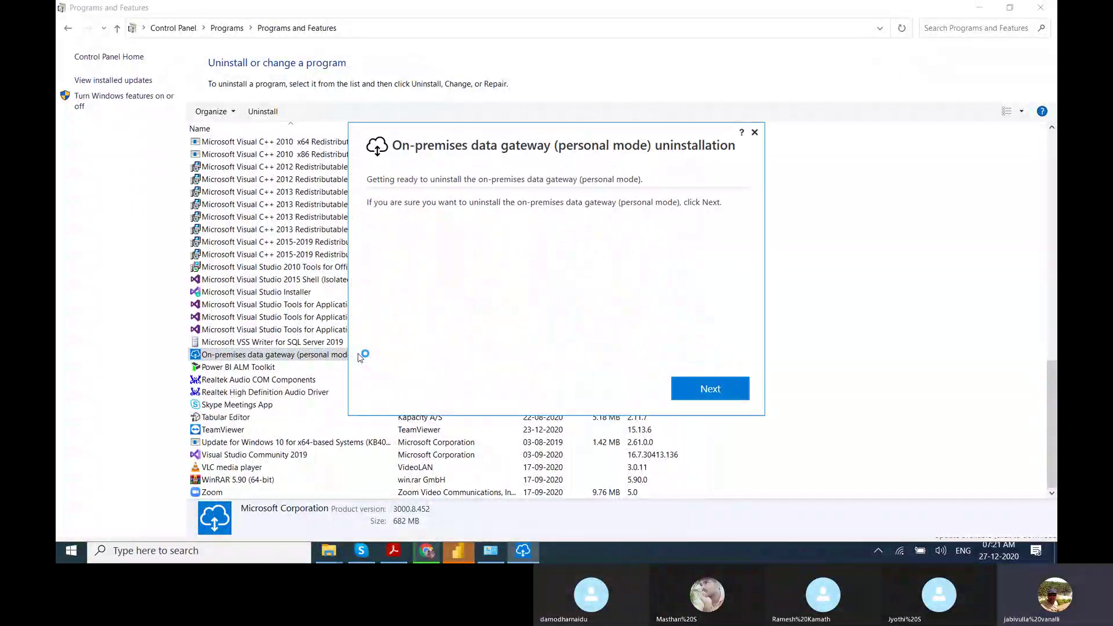
Confirm the gateway uninstall, dismiss the completion message, and close Programs and Features.
click(728, 393)
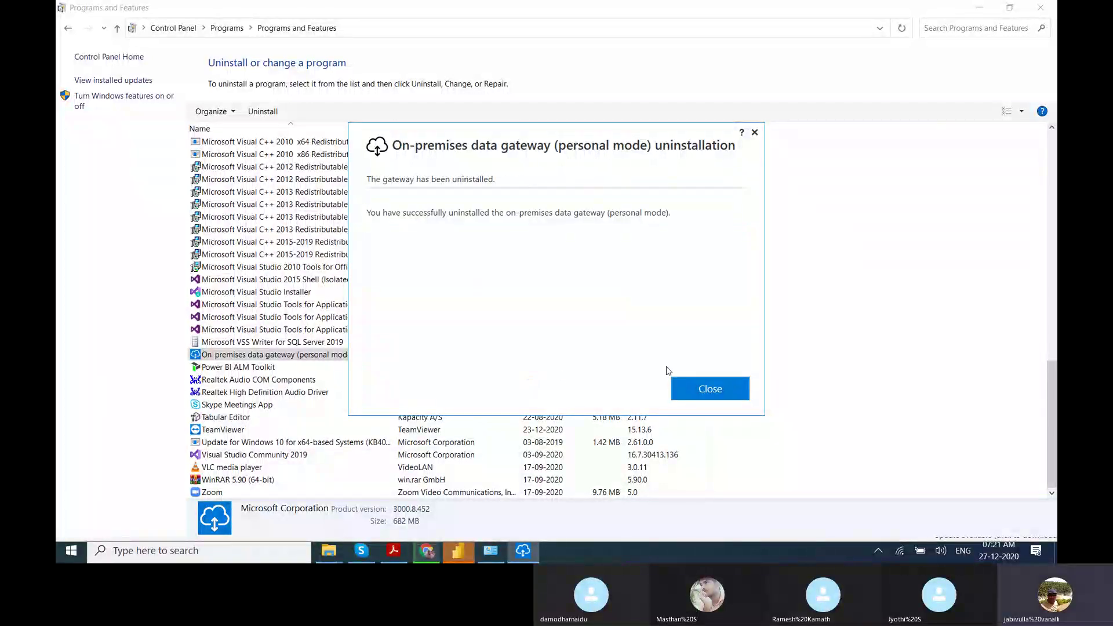
click(696, 385)
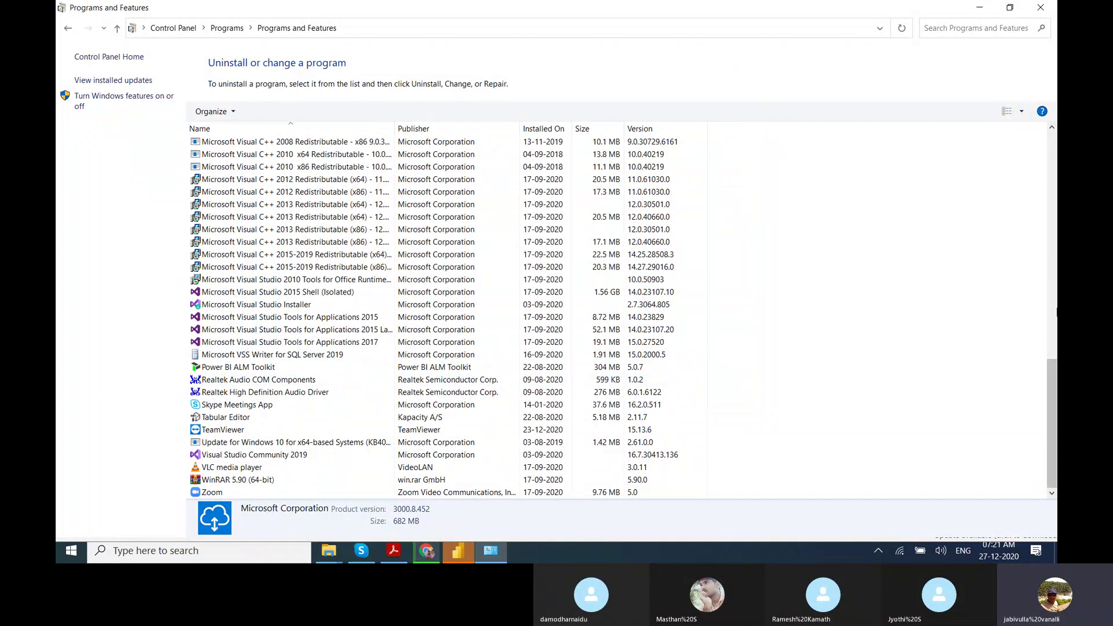
drag(1052, 402, 1051, 426)
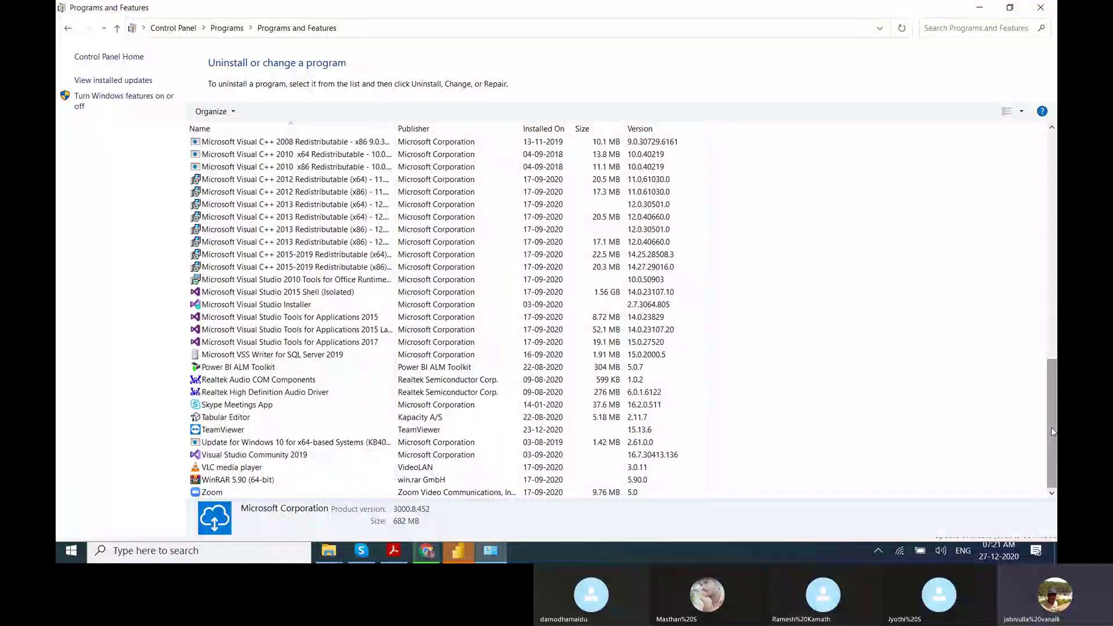
click(1041, 8)
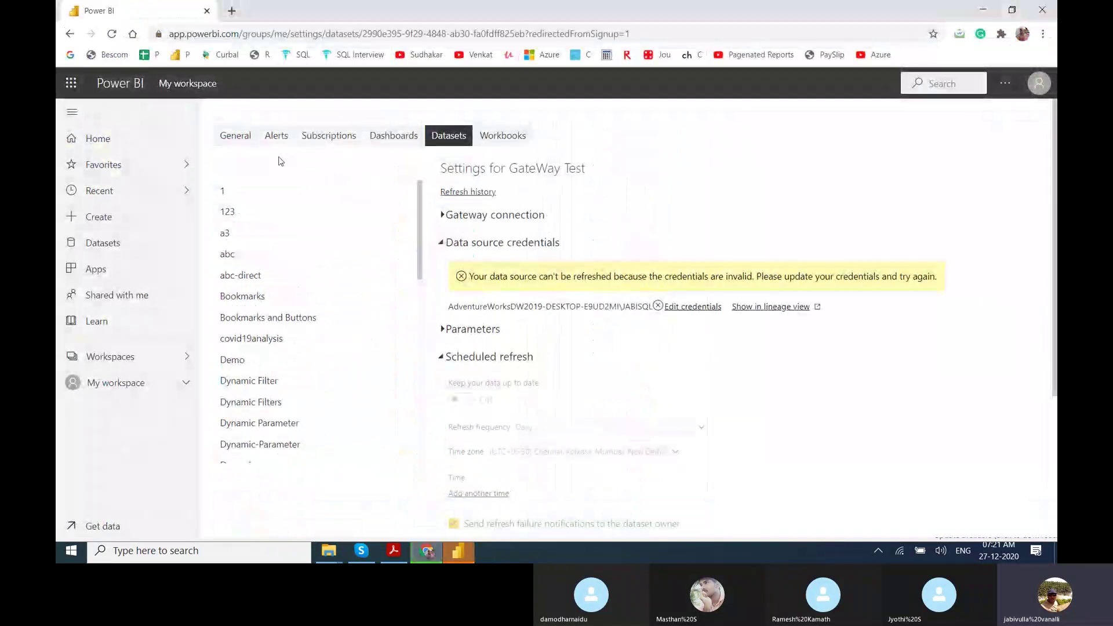
Remove the unreachable personal gateway from dataset a3, then expand abc's gateway connection.
click(134, 143)
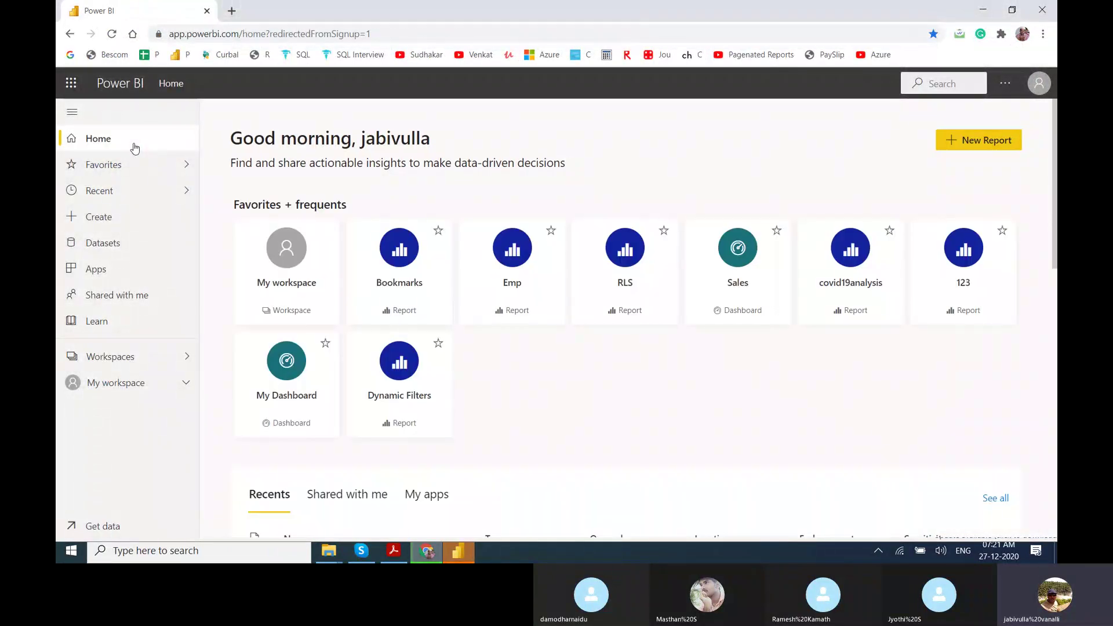
click(127, 385)
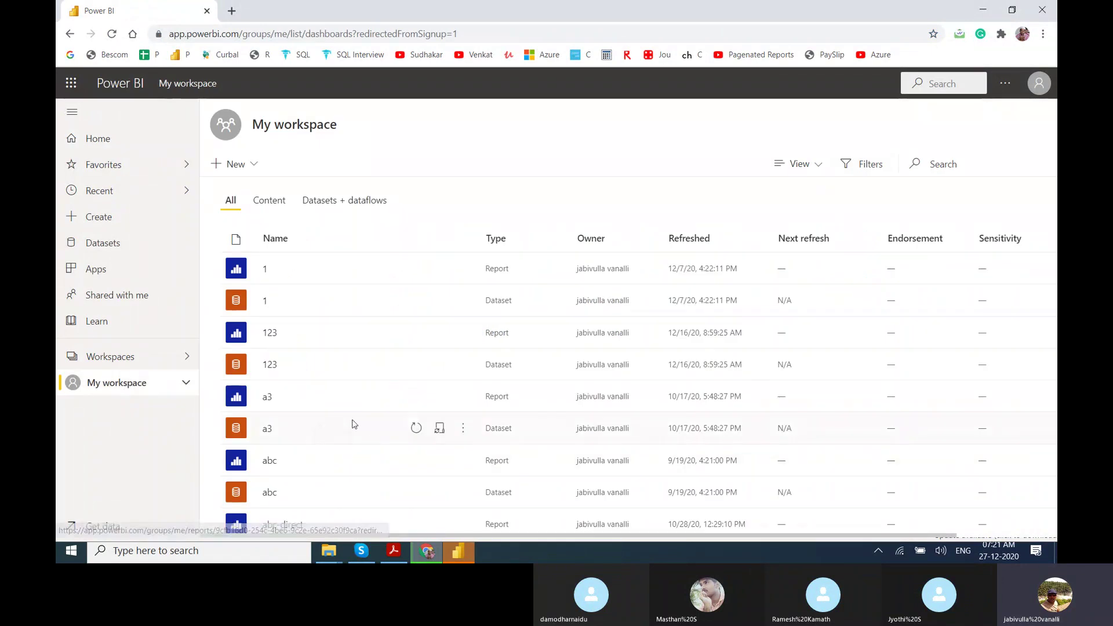
click(440, 428)
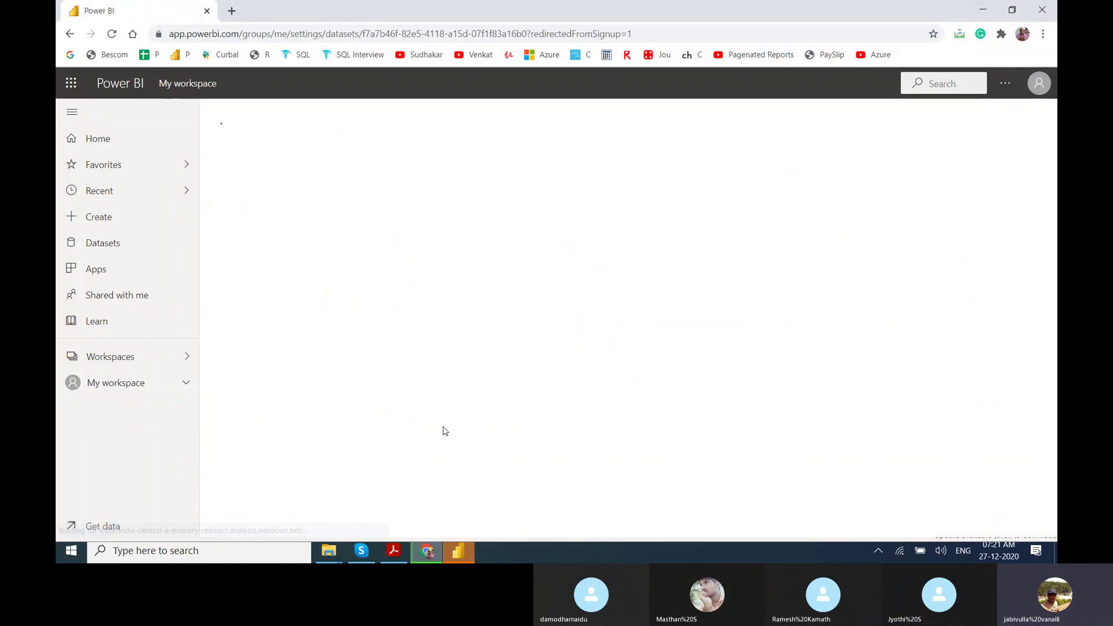
click(498, 216)
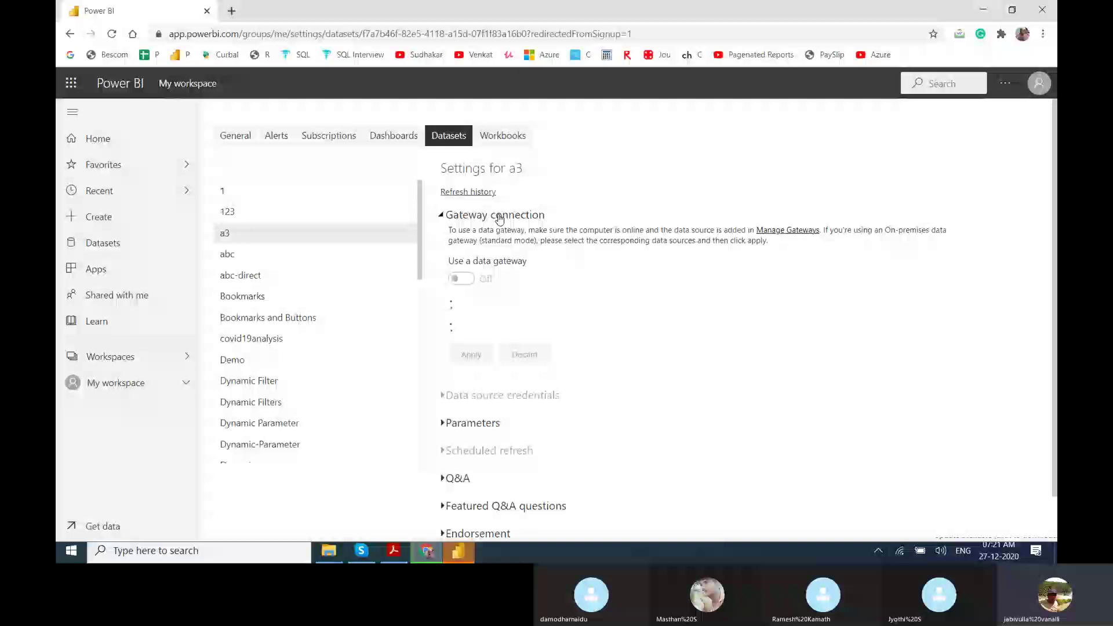
click(462, 279)
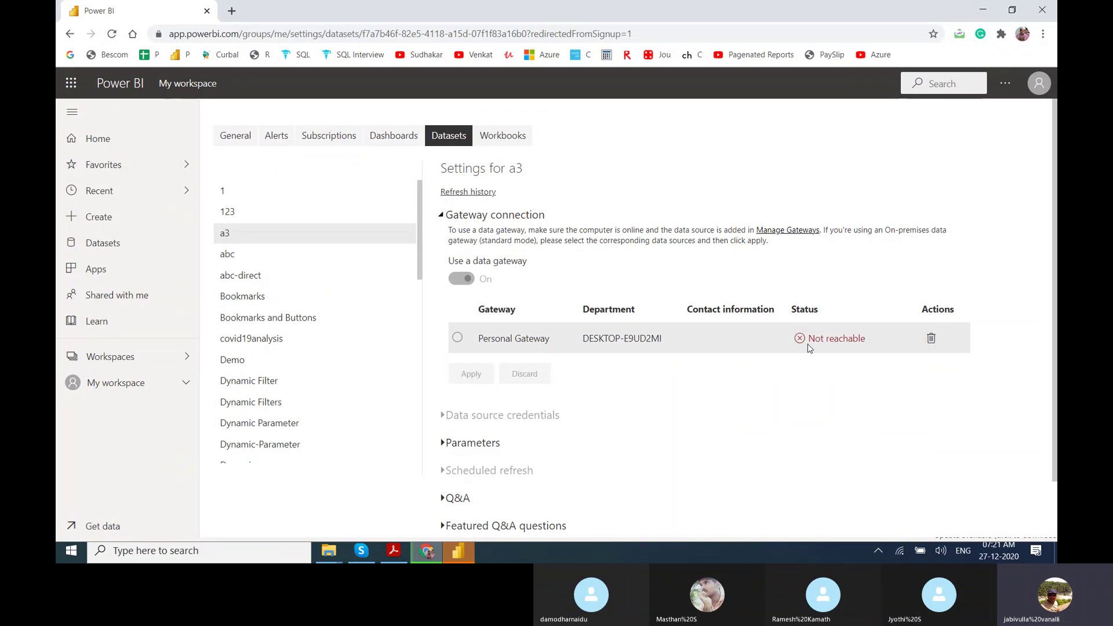
click(931, 338)
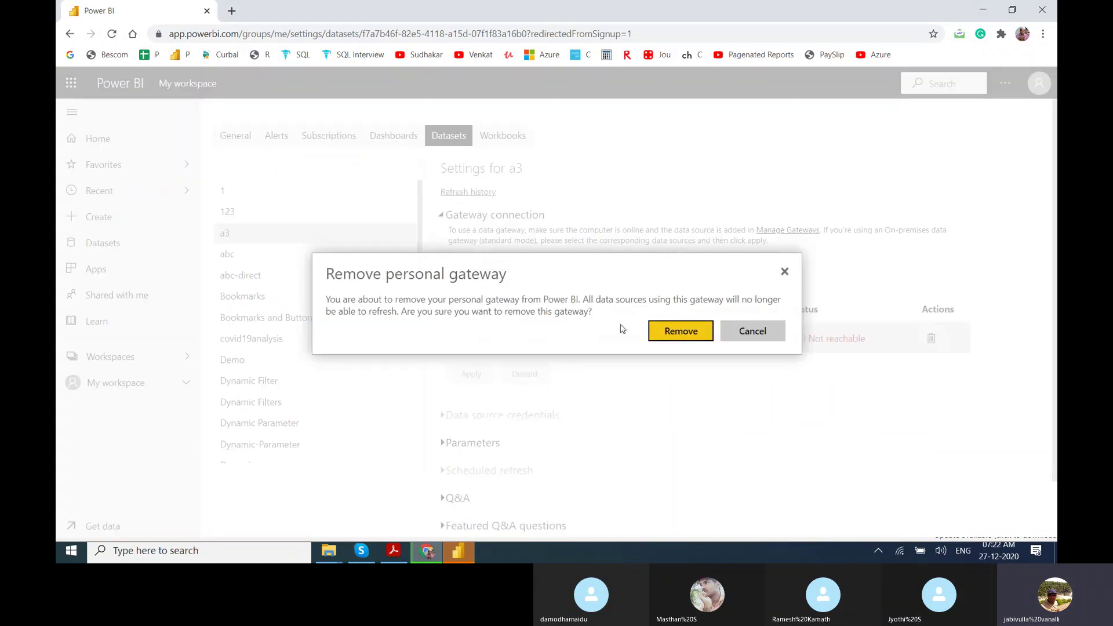
click(676, 333)
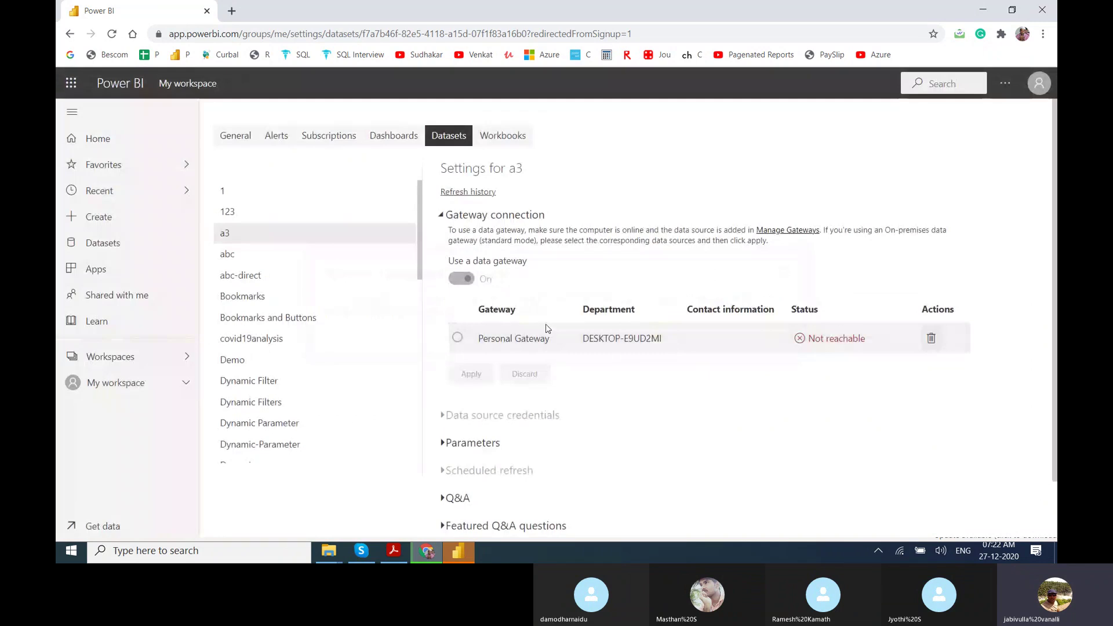
click(318, 259)
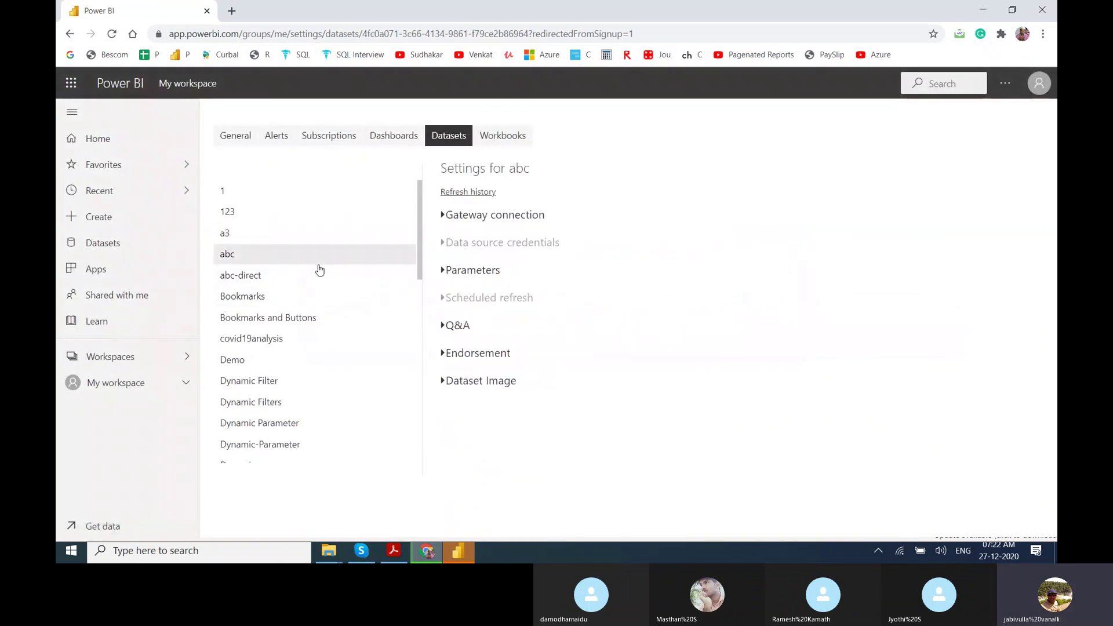
click(498, 215)
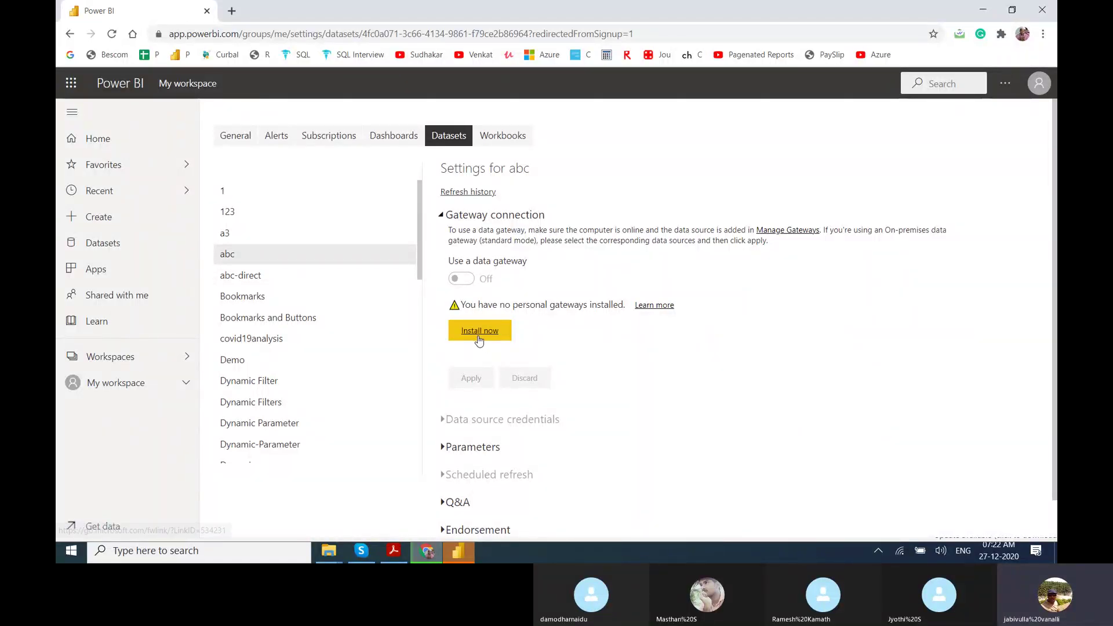
Close Power BI Desktop, then start downloading the personal-mode gateway installer from dataset settings.
click(422, 558)
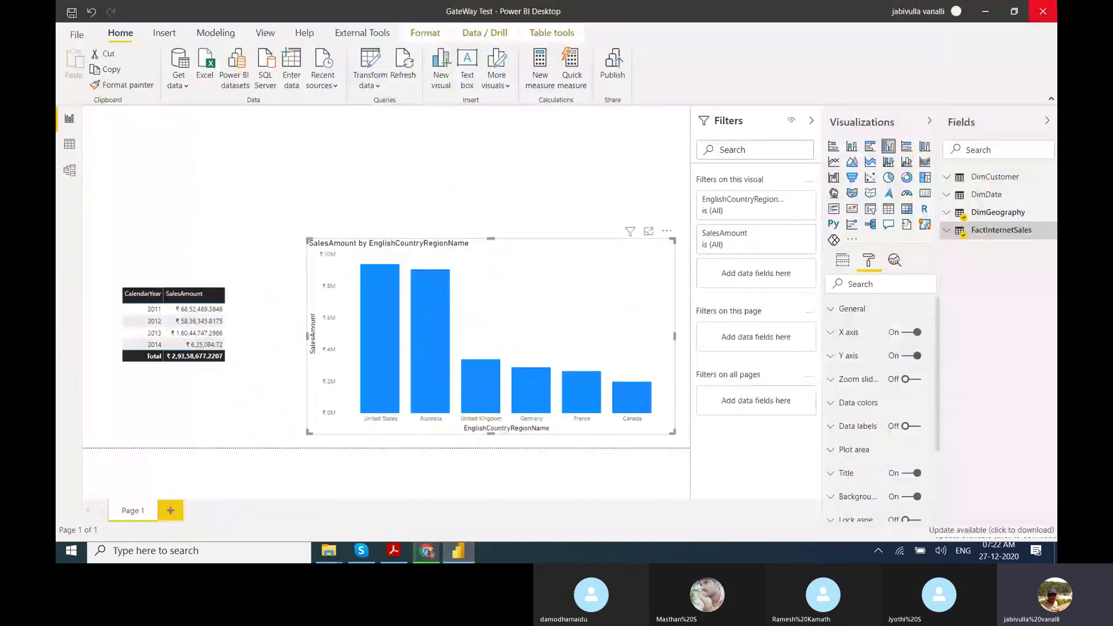
click(1043, 11)
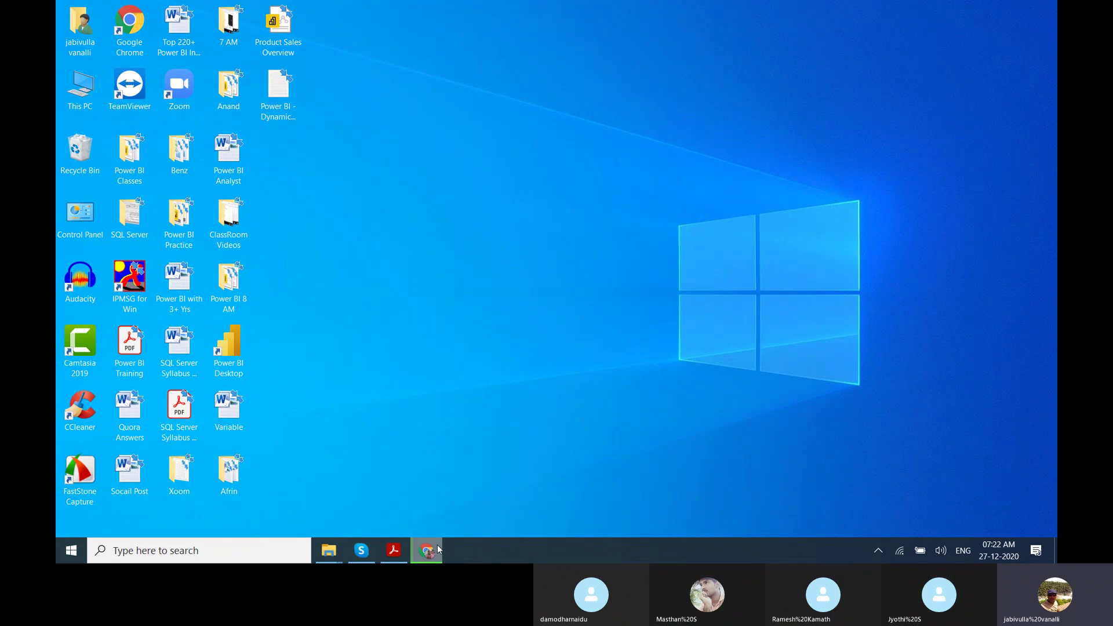
click(427, 551)
click(480, 333)
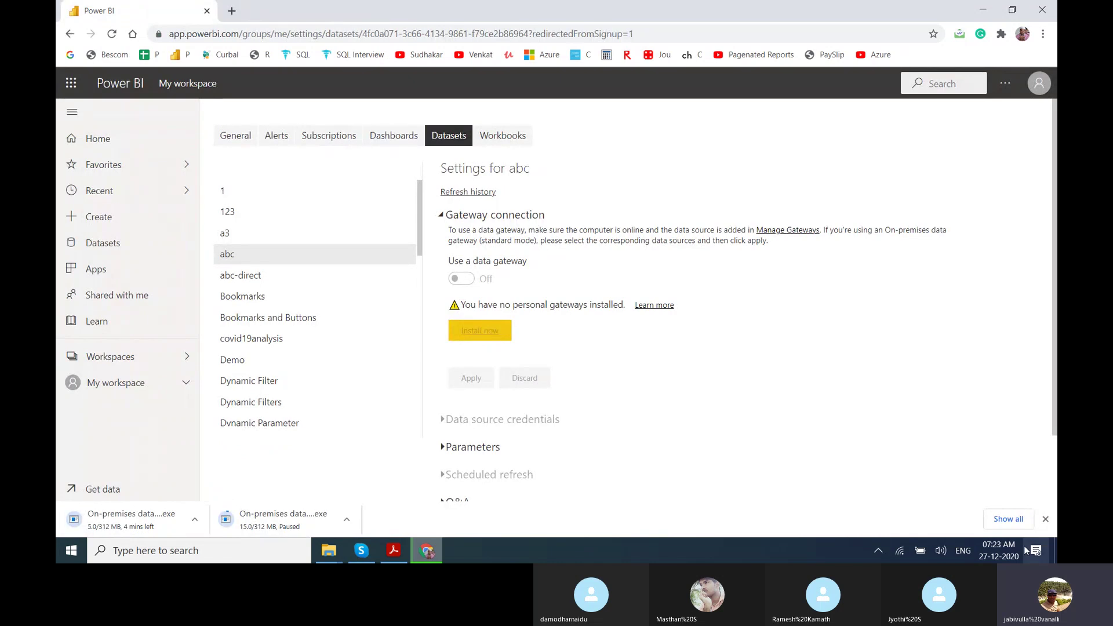
In Chrome's full downloads list, cancel the paused duplicate gateway download and remove it.
click(1024, 522)
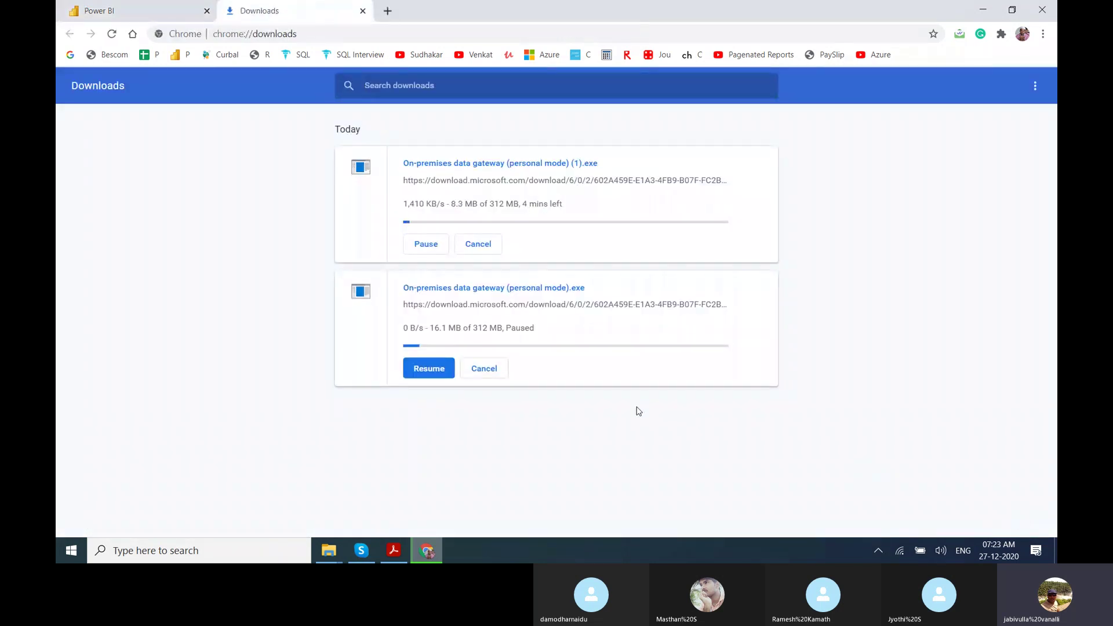
click(499, 372)
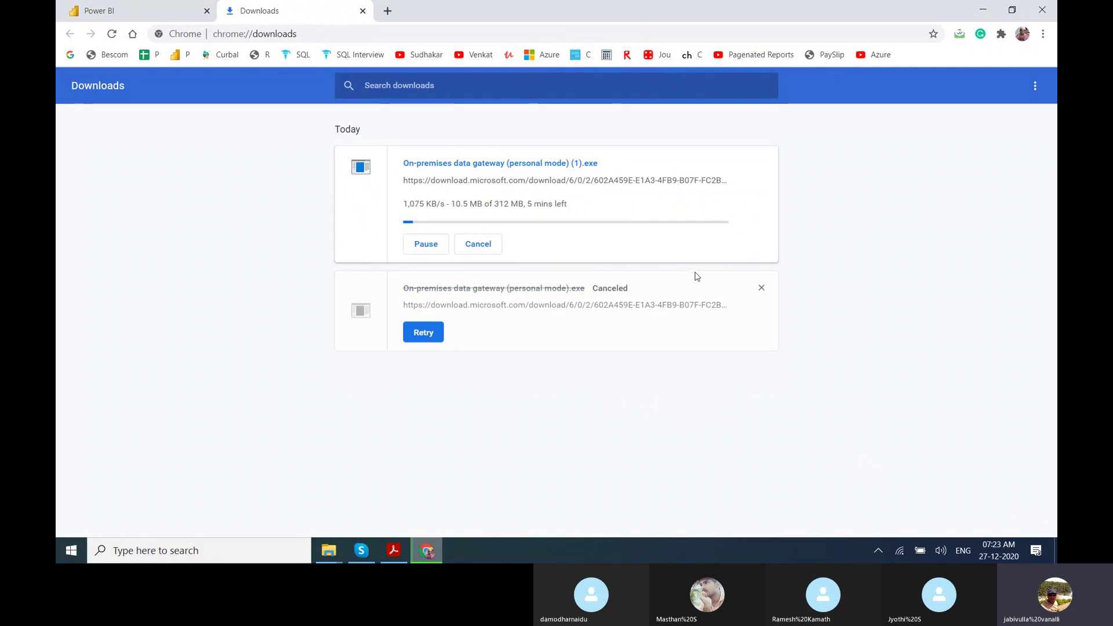
click(761, 289)
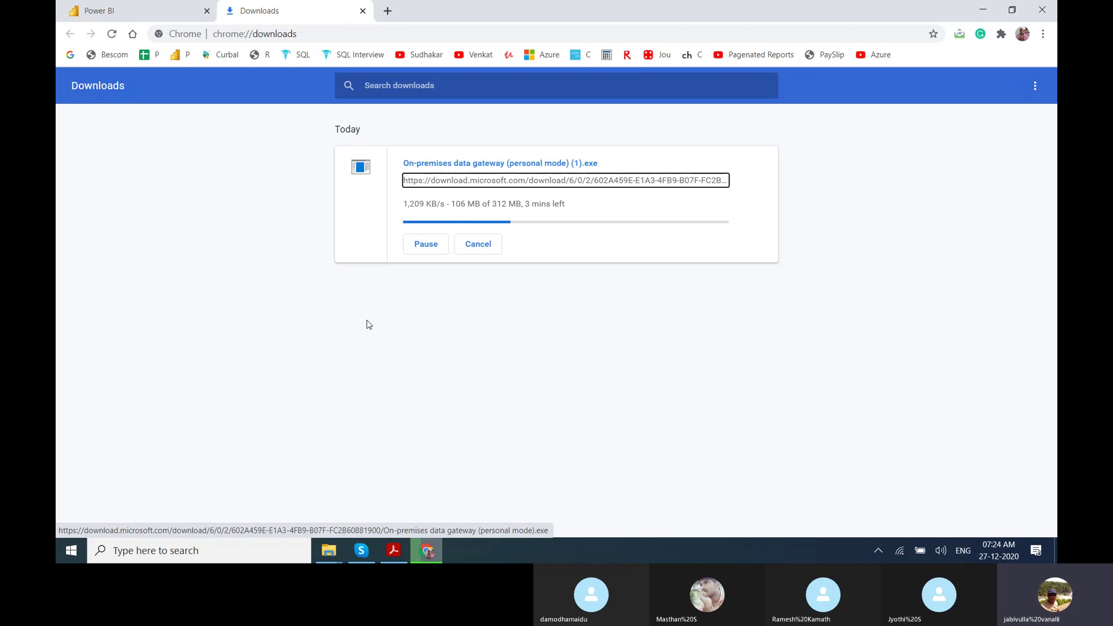
Check the remaining gateway download's progress, then bring the Skype call forward.
click(150, 4)
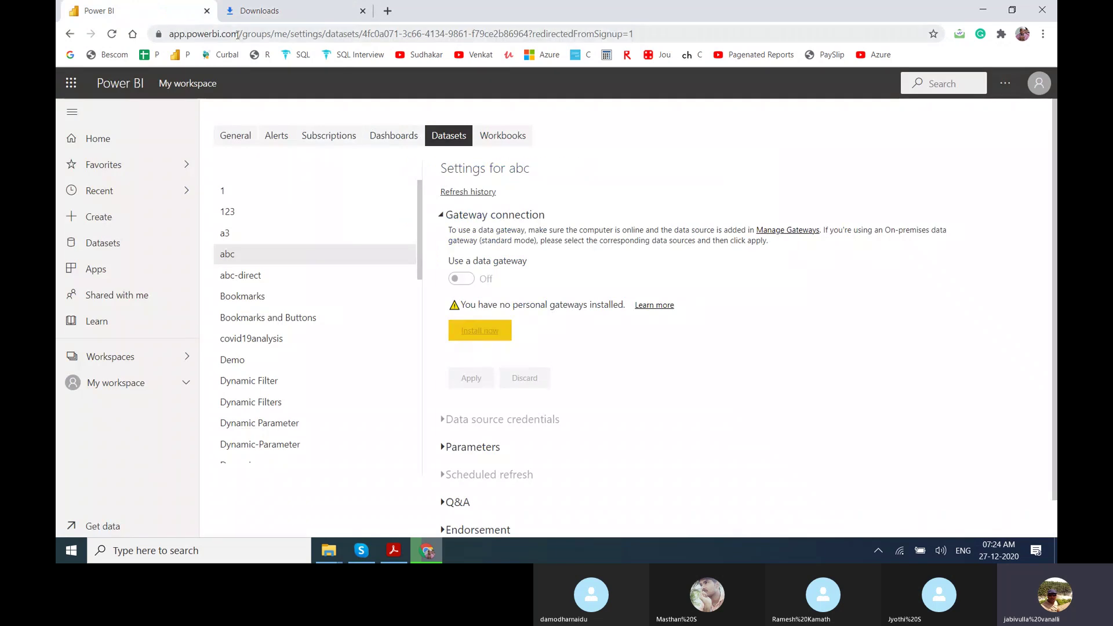
click(265, 5)
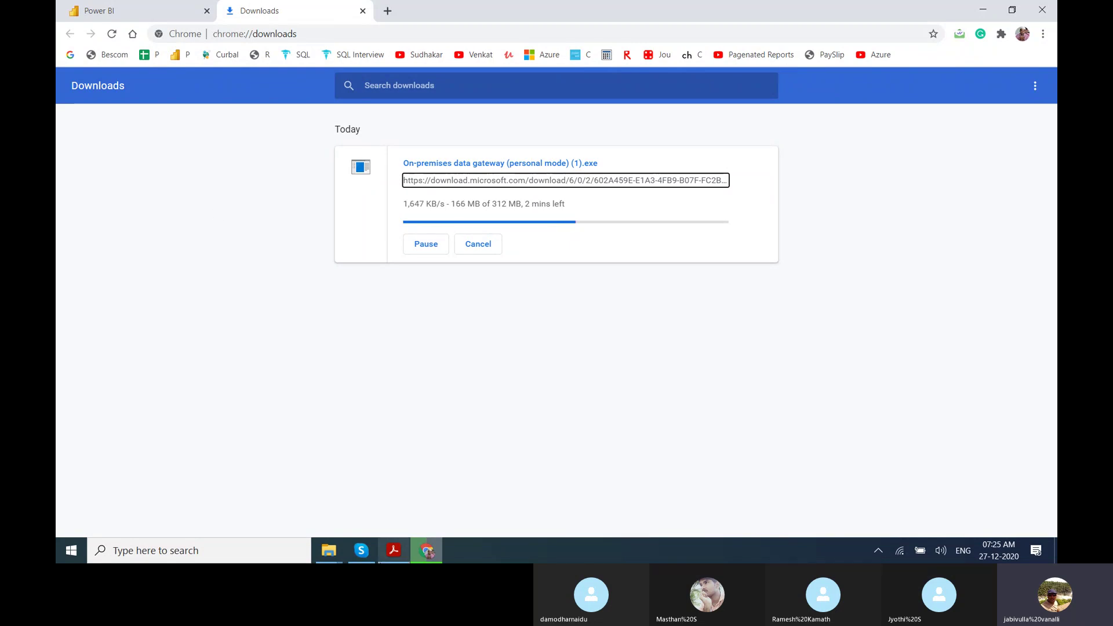
click(368, 555)
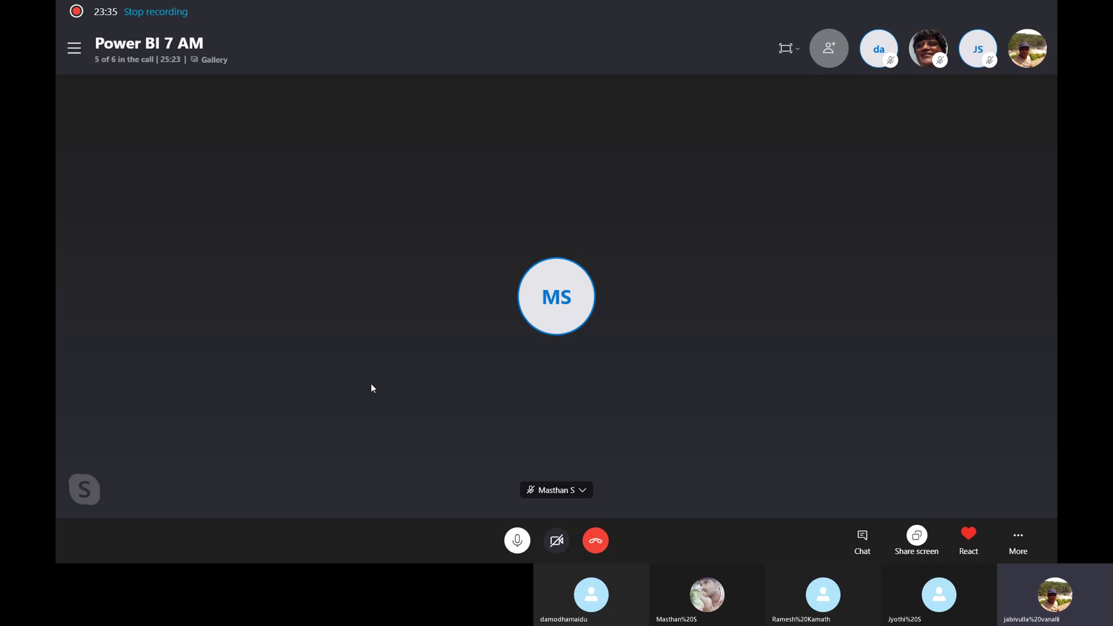
View the '5 of 6 in the call' participant list in Skype, then close it.
click(117, 58)
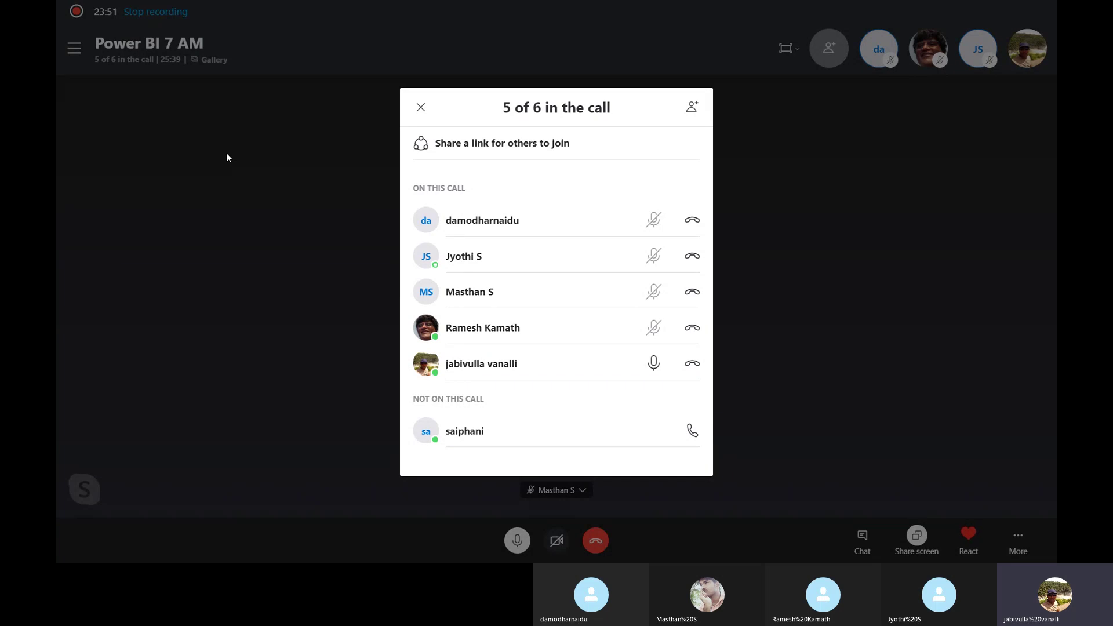
click(420, 108)
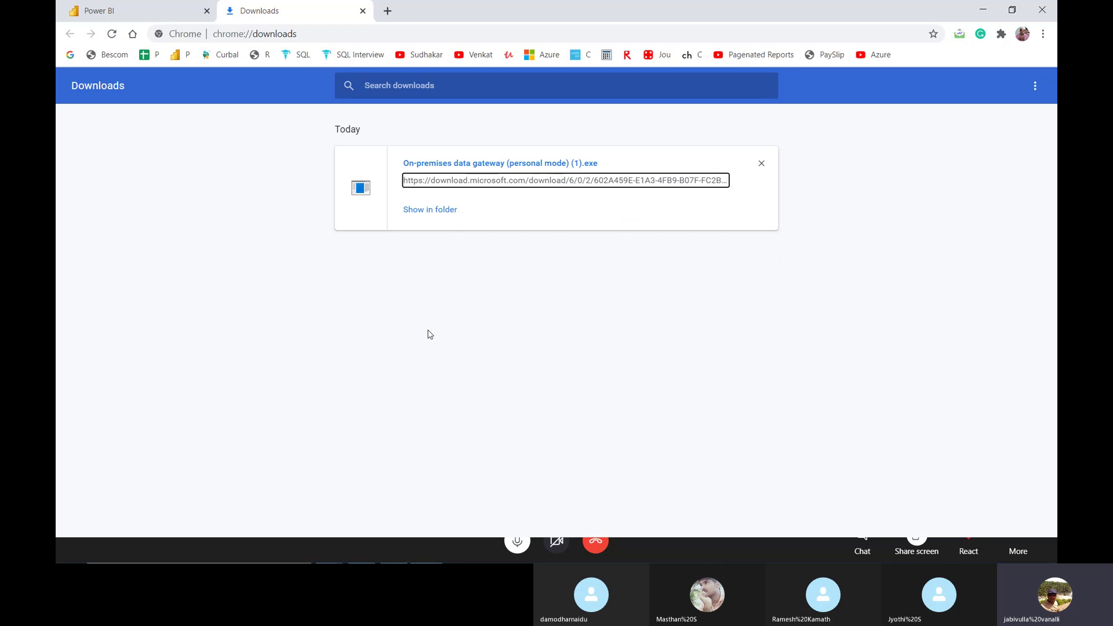
Locate the downloaded gateway installer on the desktop and run it.
click(421, 213)
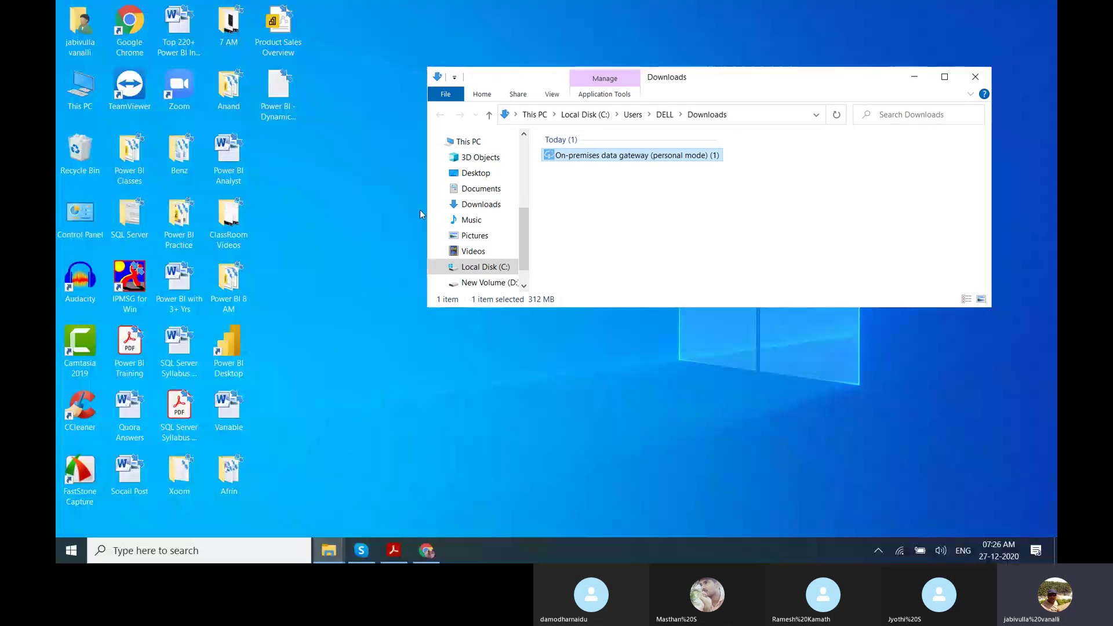
key(super+d)
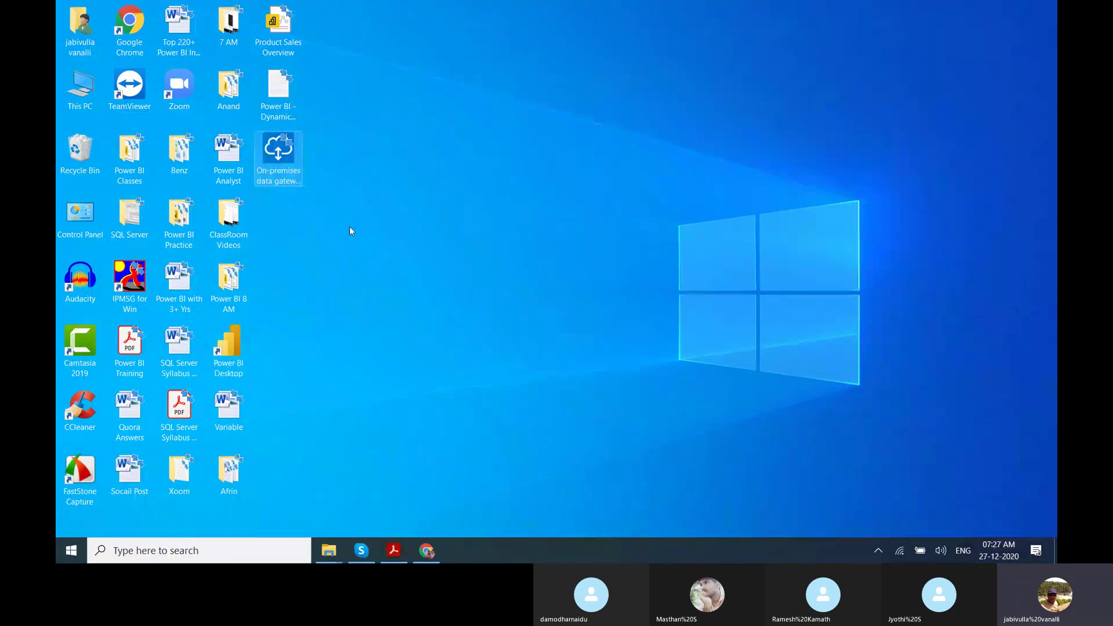
key(Return)
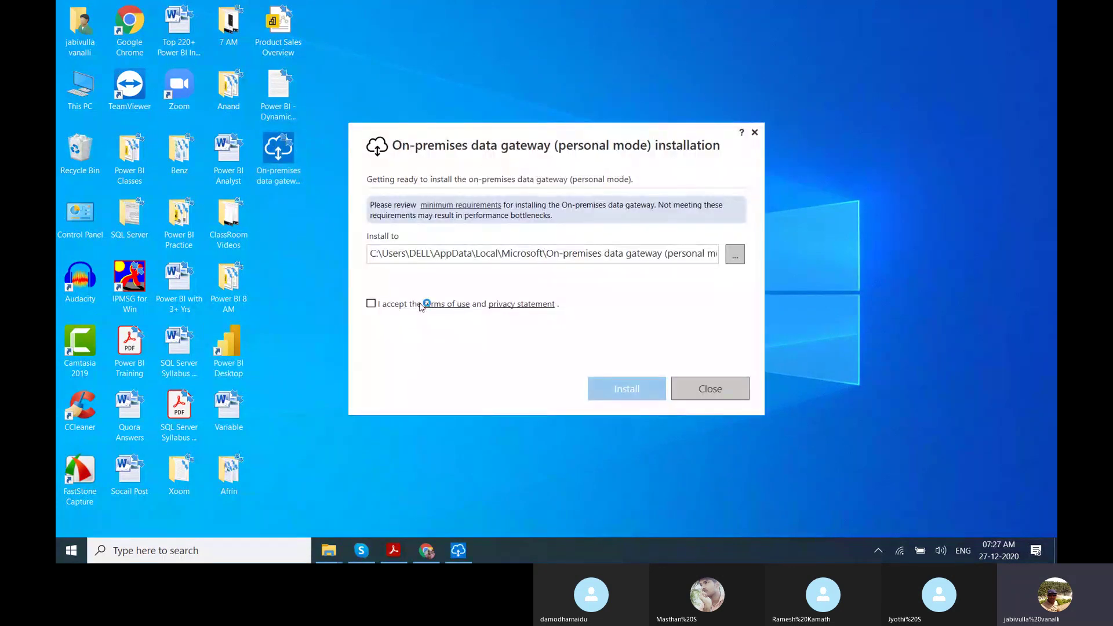
Accept the terms of use and install the personal-mode on-premises data gateway.
click(371, 304)
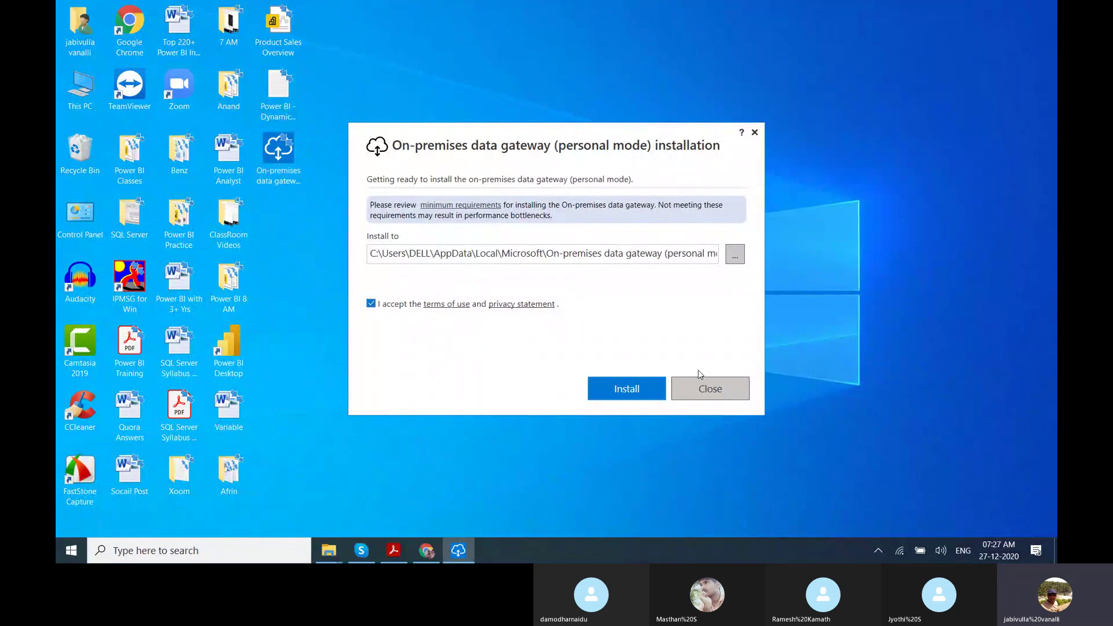
click(638, 387)
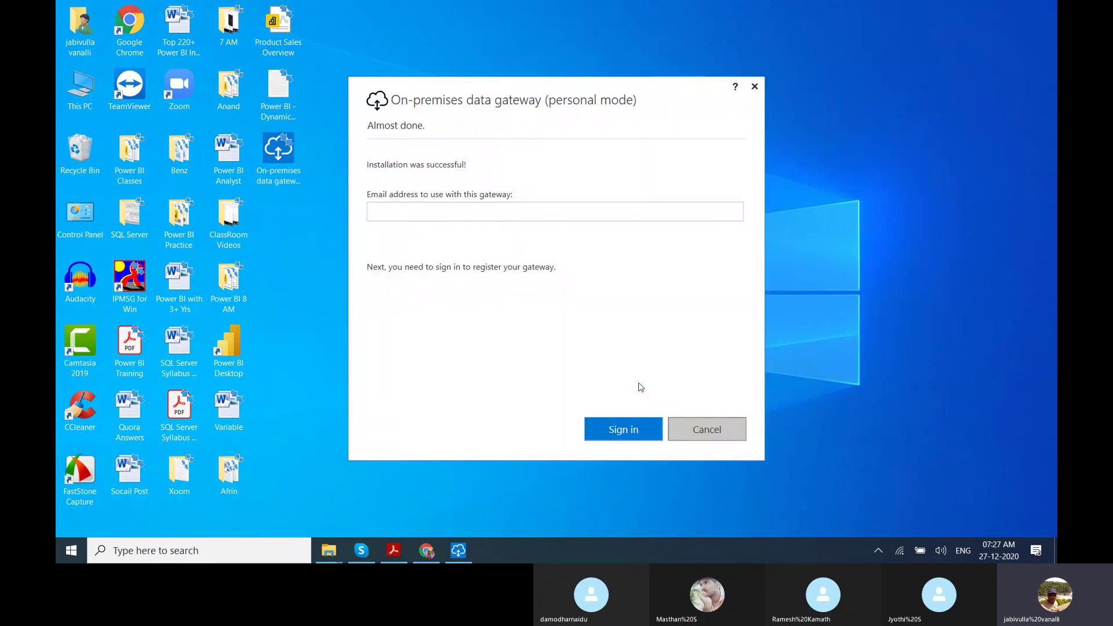
Enter the account e-mail to register the gateway, choose the existing Microsoft account, and type its password.
click(497, 212)
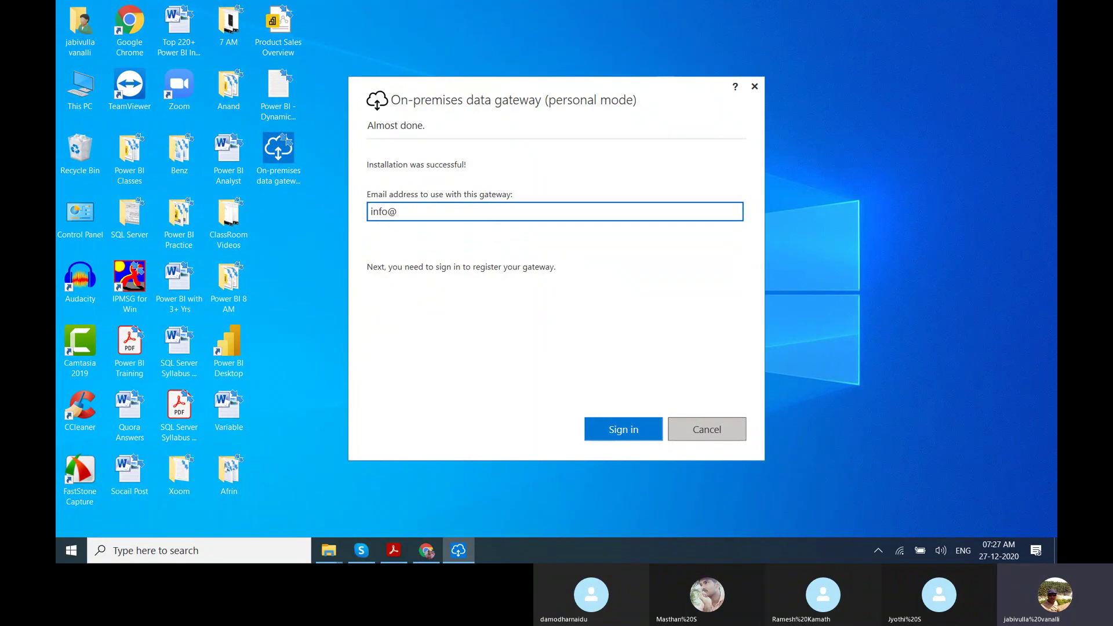
click(612, 423)
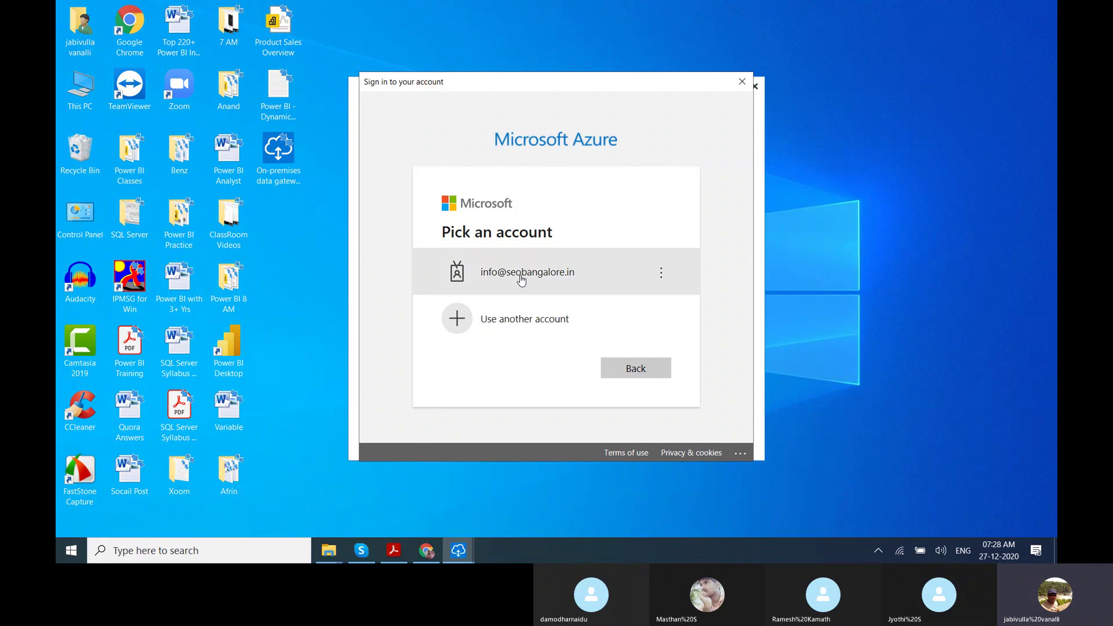
click(522, 280)
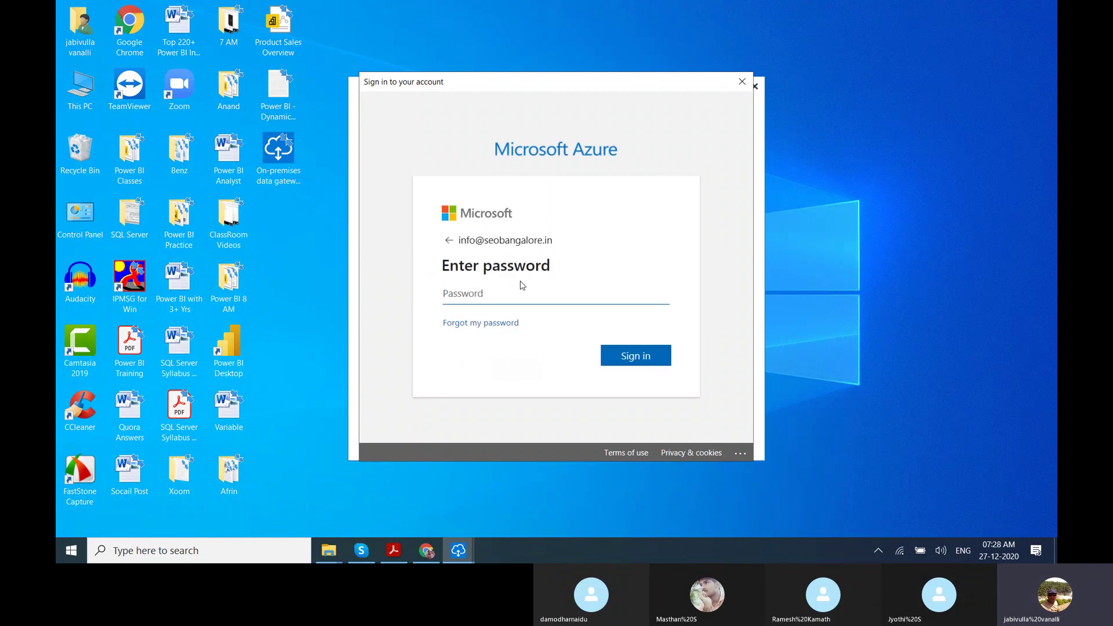
text(••••)
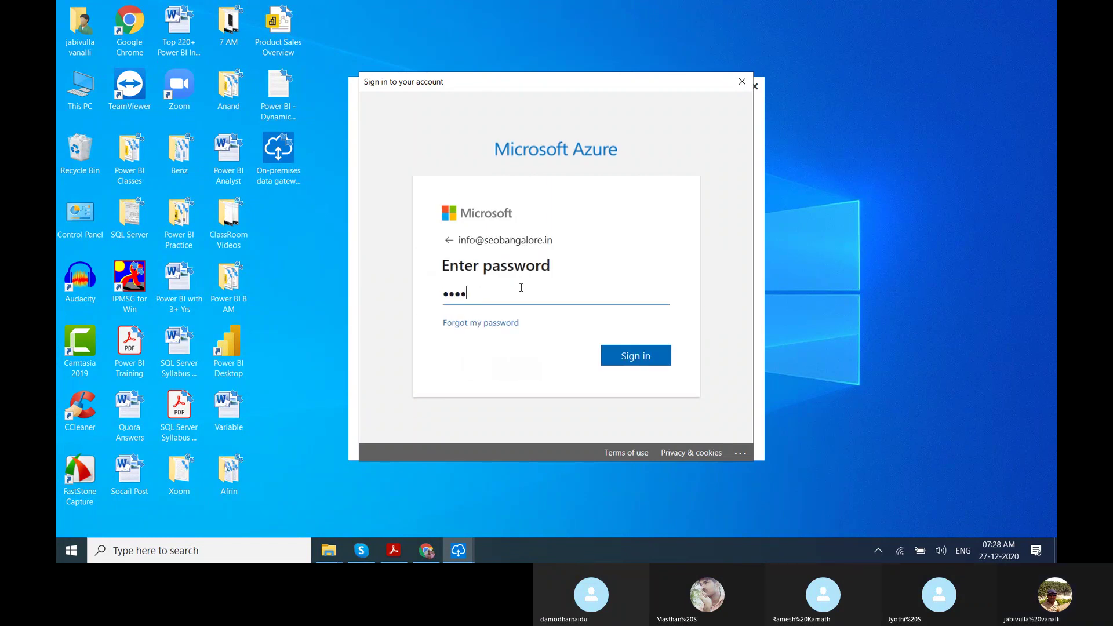
text(••••)
Sign in so the personal gateway shows online, close its window, and restore Chrome.
click(626, 364)
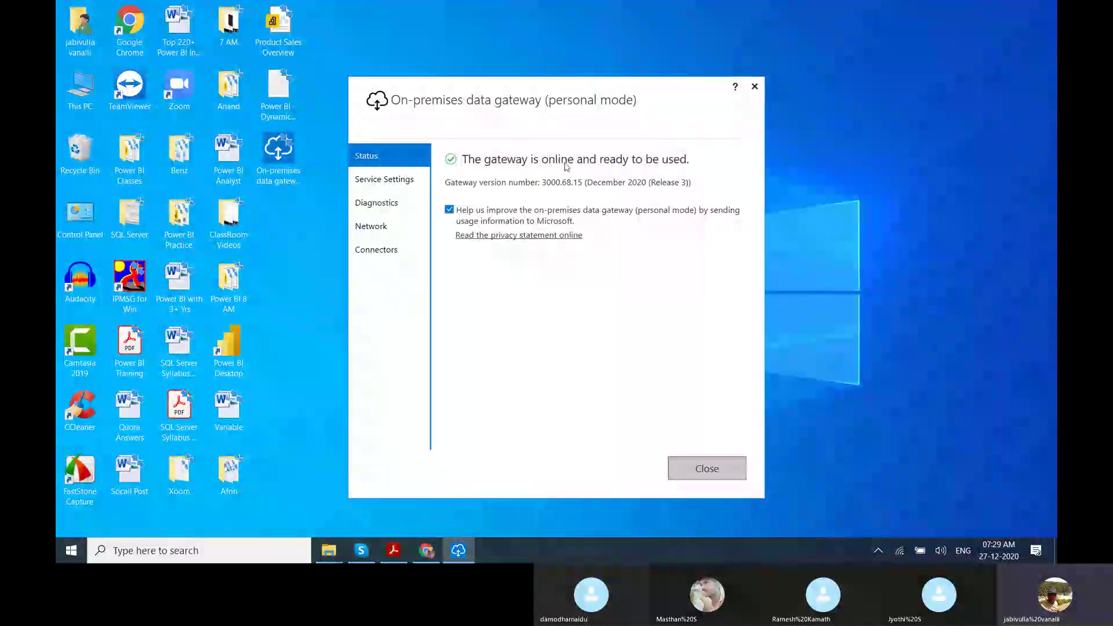
click(689, 475)
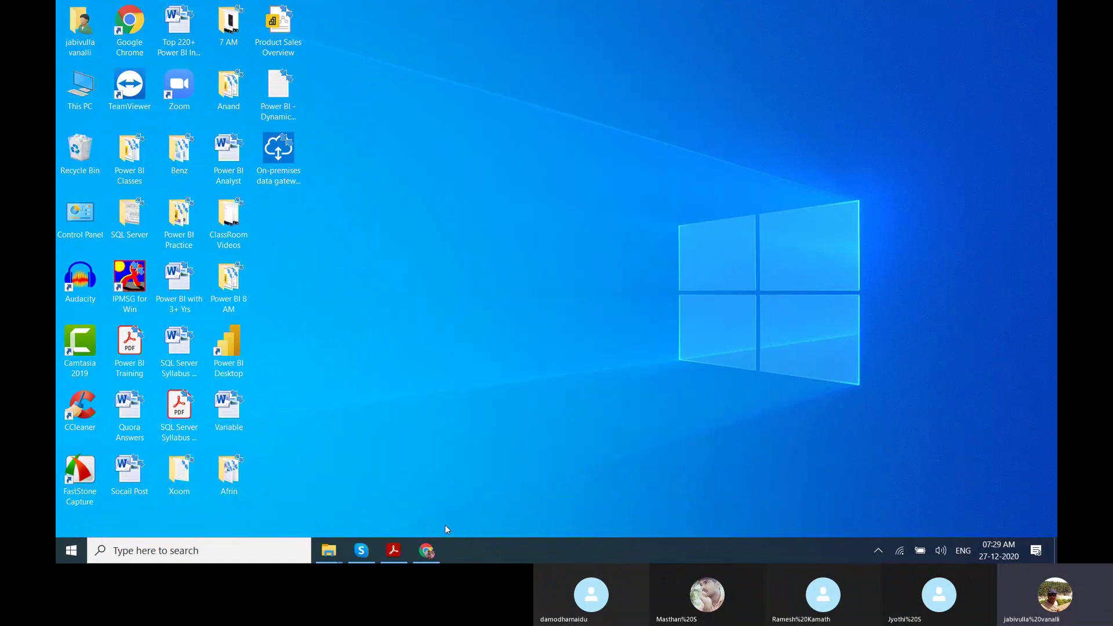
click(426, 551)
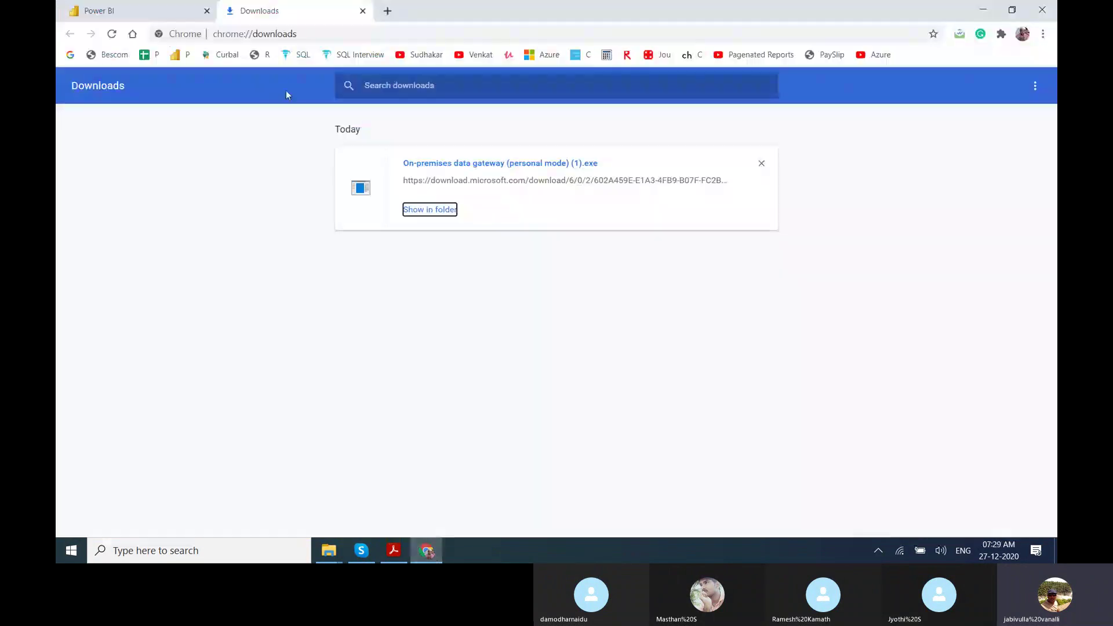
In My workspace, set dataset 123's gateway connection to Personal Gateway and apply it.
click(364, 10)
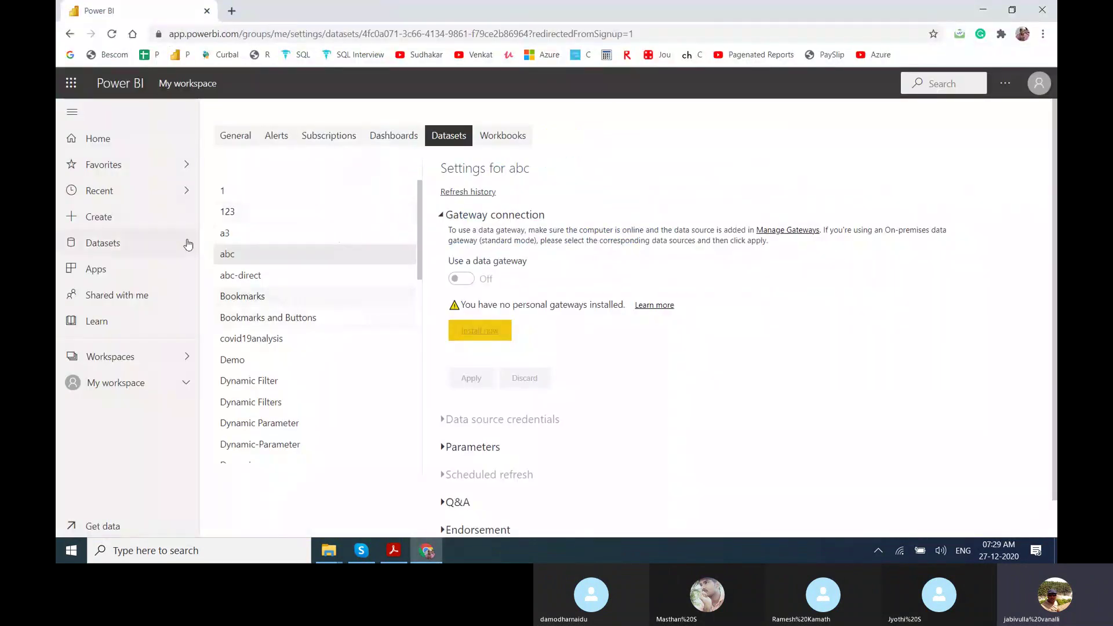
click(72, 139)
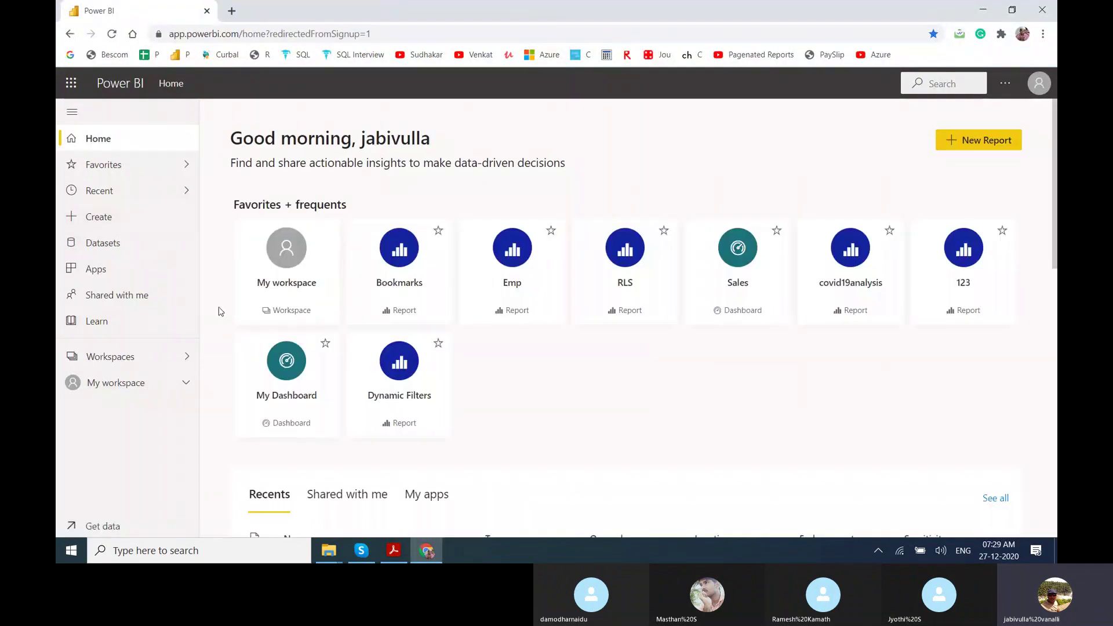
click(145, 382)
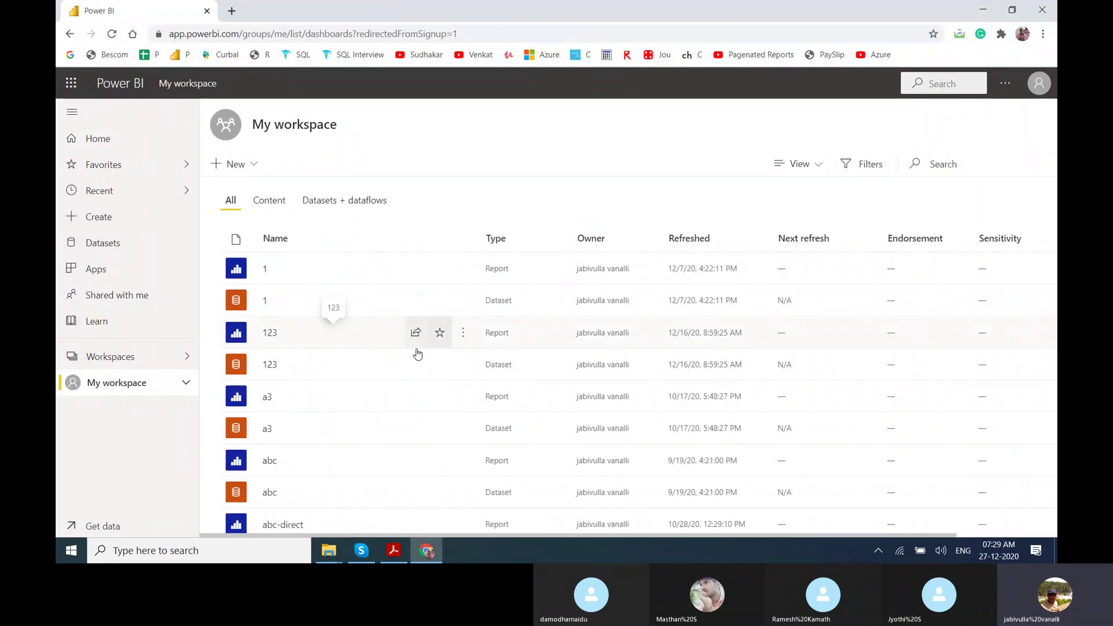
click(438, 365)
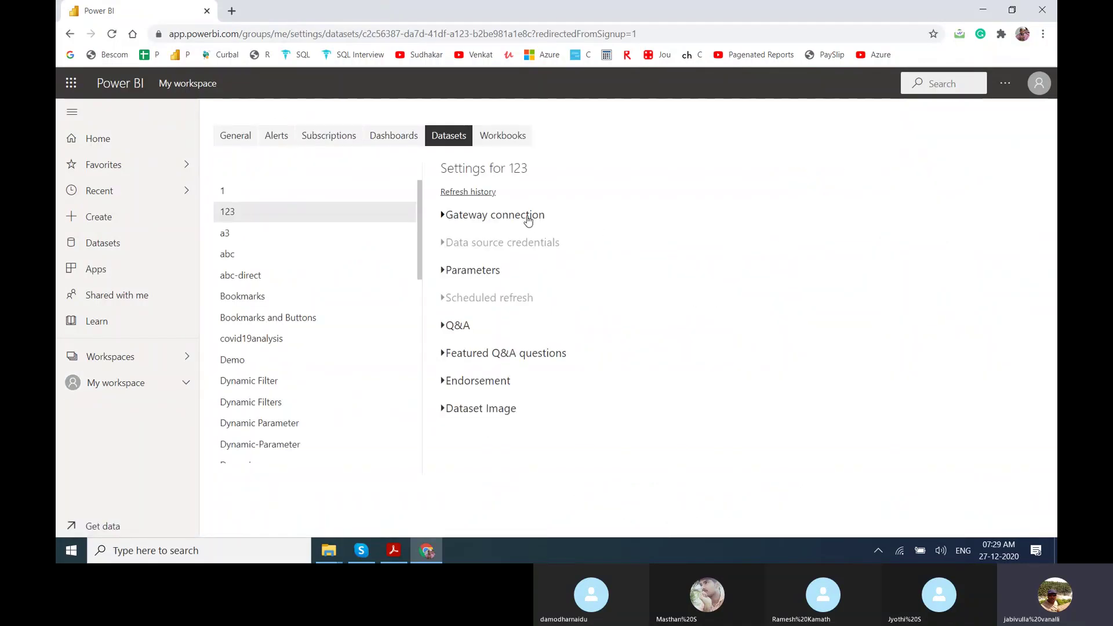
click(529, 218)
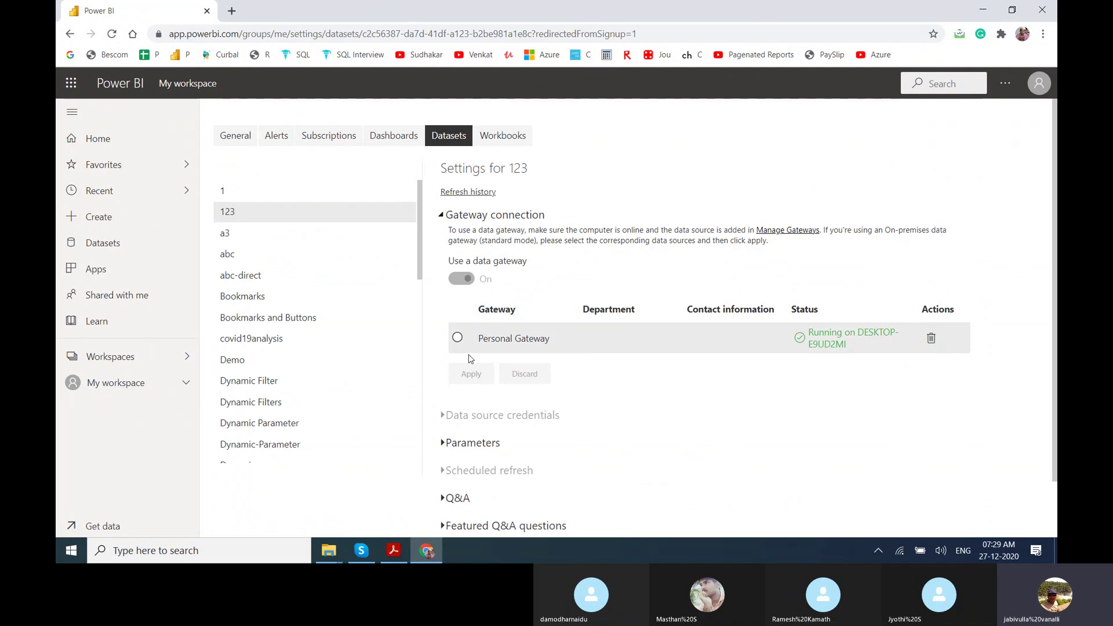
click(458, 338)
click(472, 383)
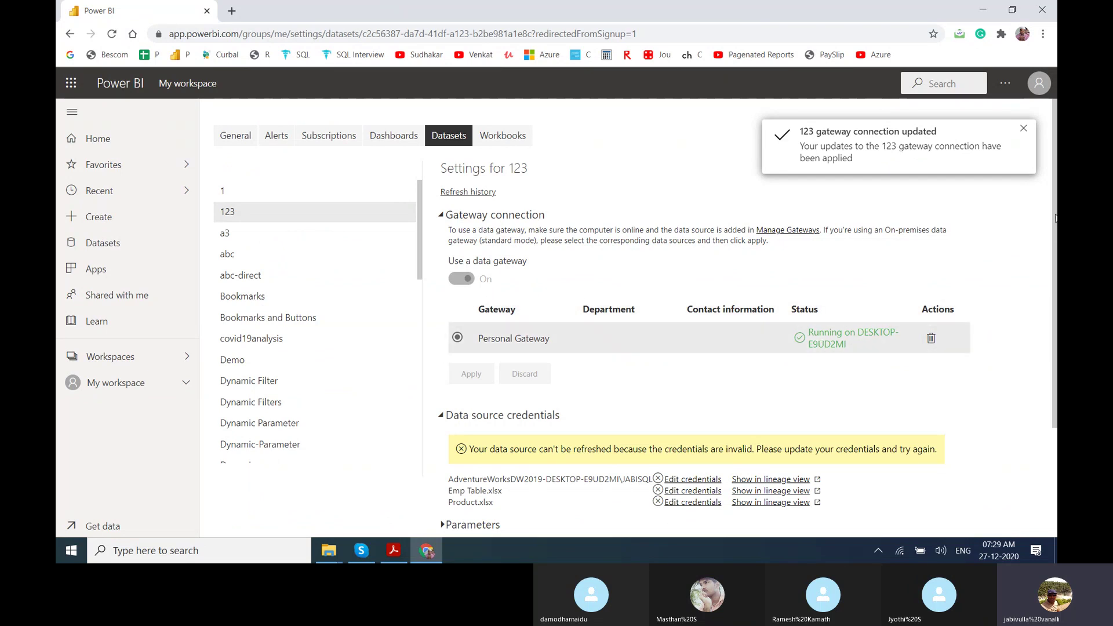
scroll(856, 359, down, 3)
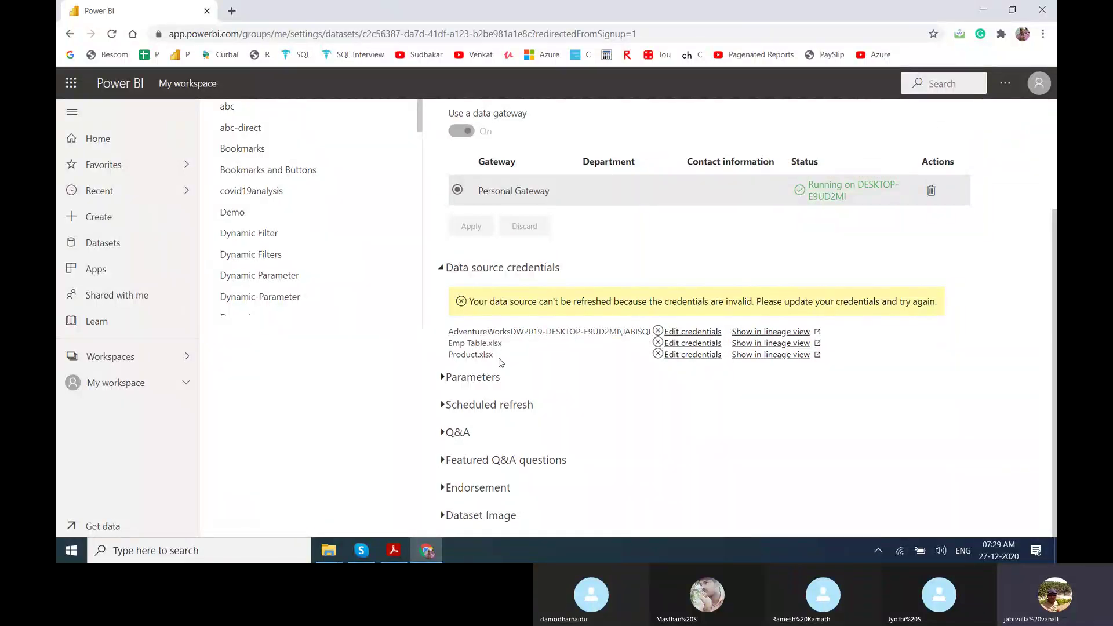
click(710, 335)
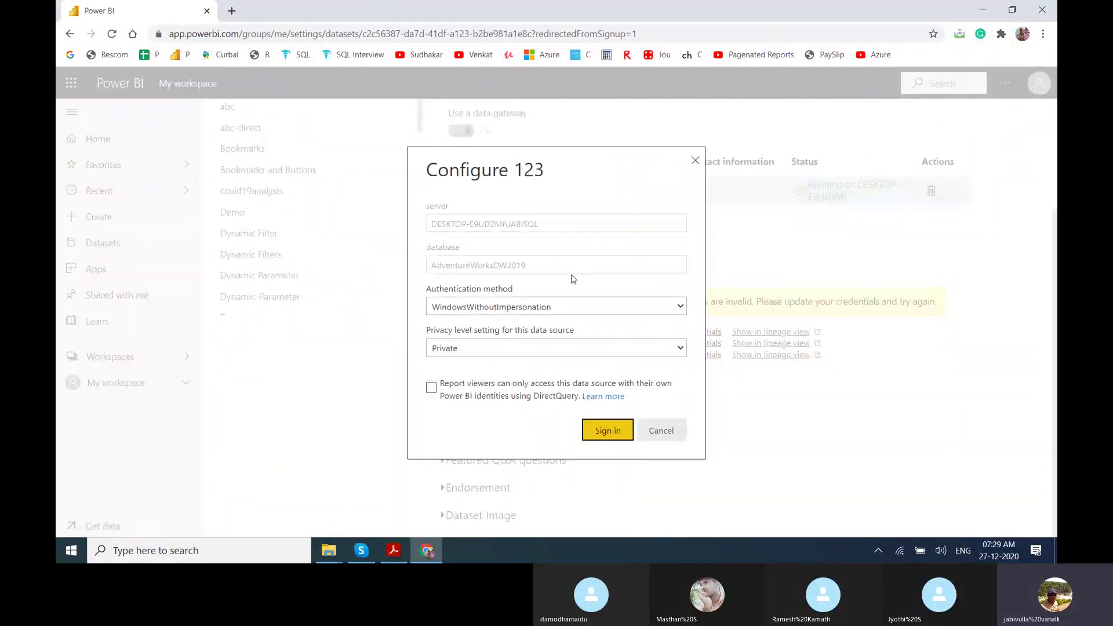
click(645, 435)
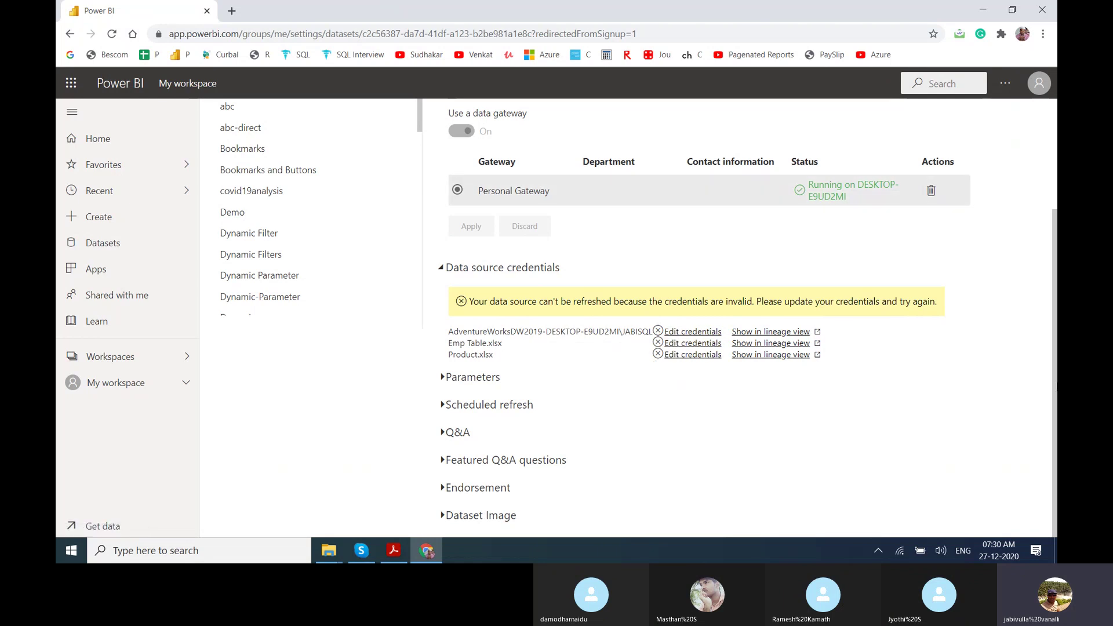
scroll(422, 261, up, 3)
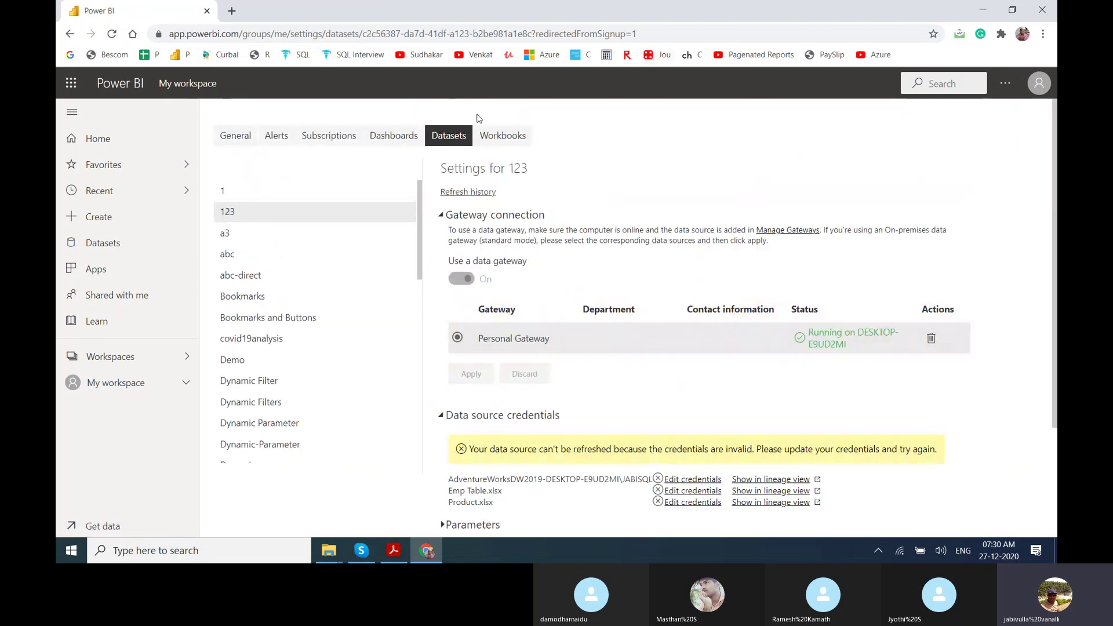
Browse the General privacy settings, then the Create, Apps and Shared with me pages, ending in My workspace.
click(243, 146)
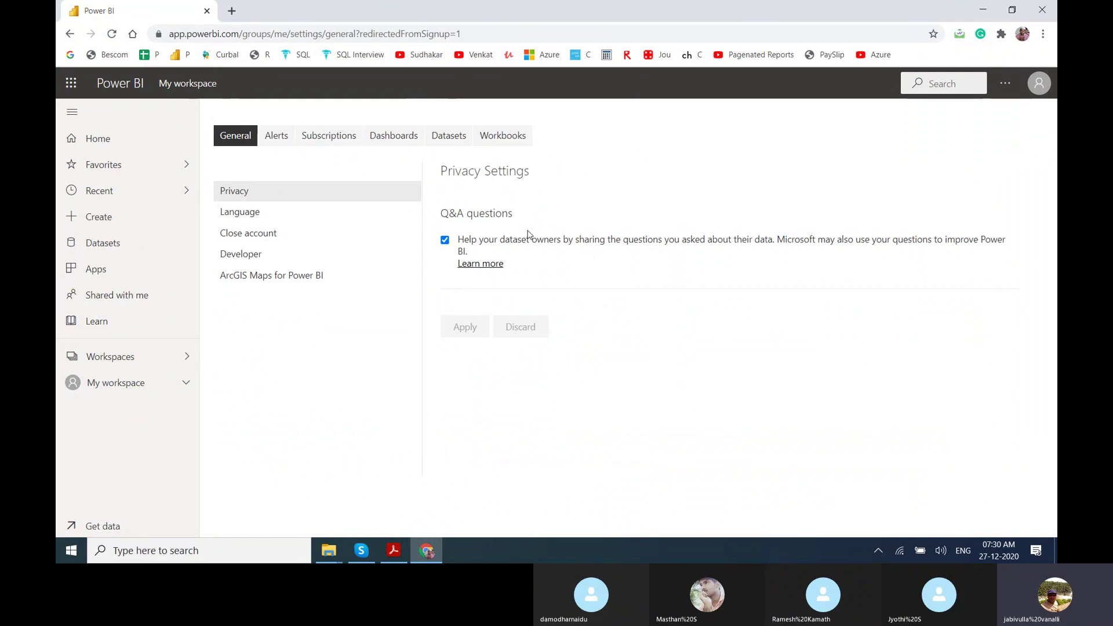
click(141, 222)
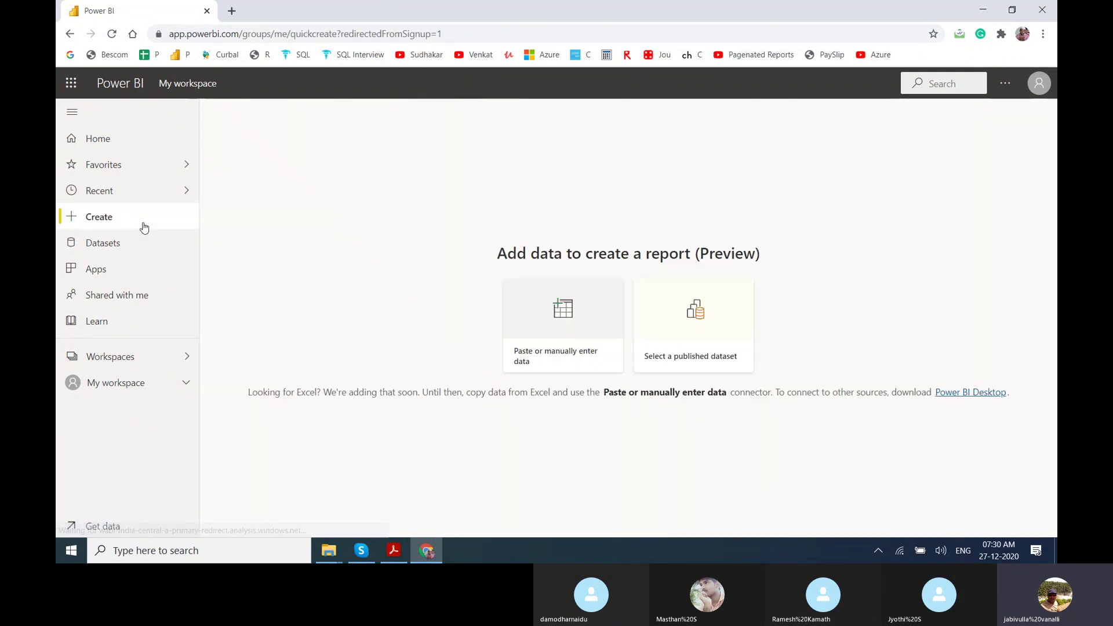
click(118, 268)
click(132, 294)
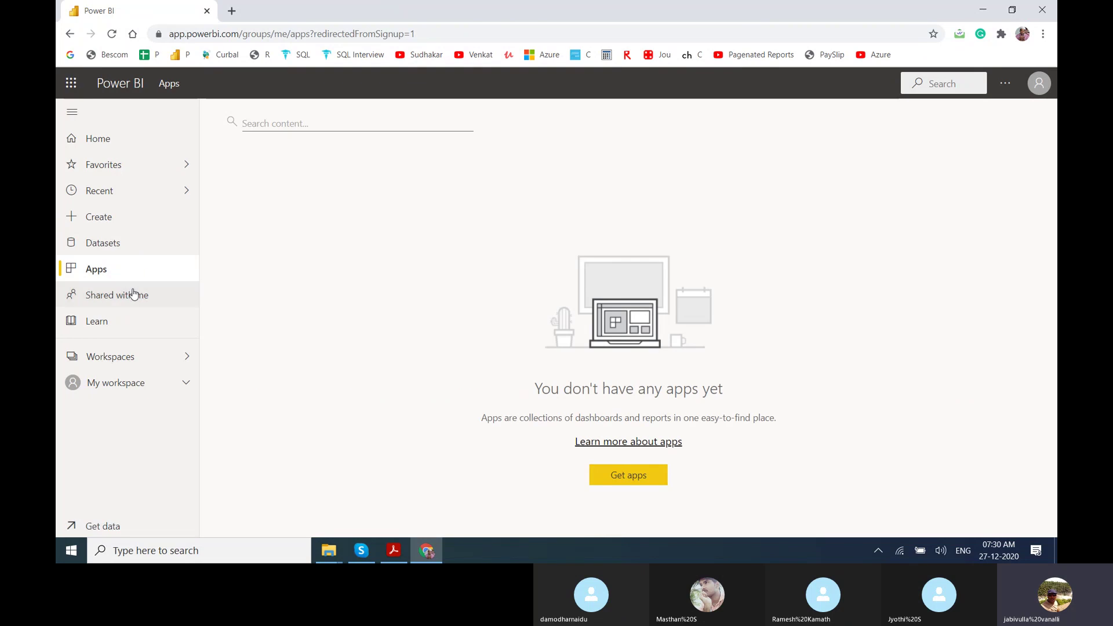
click(132, 385)
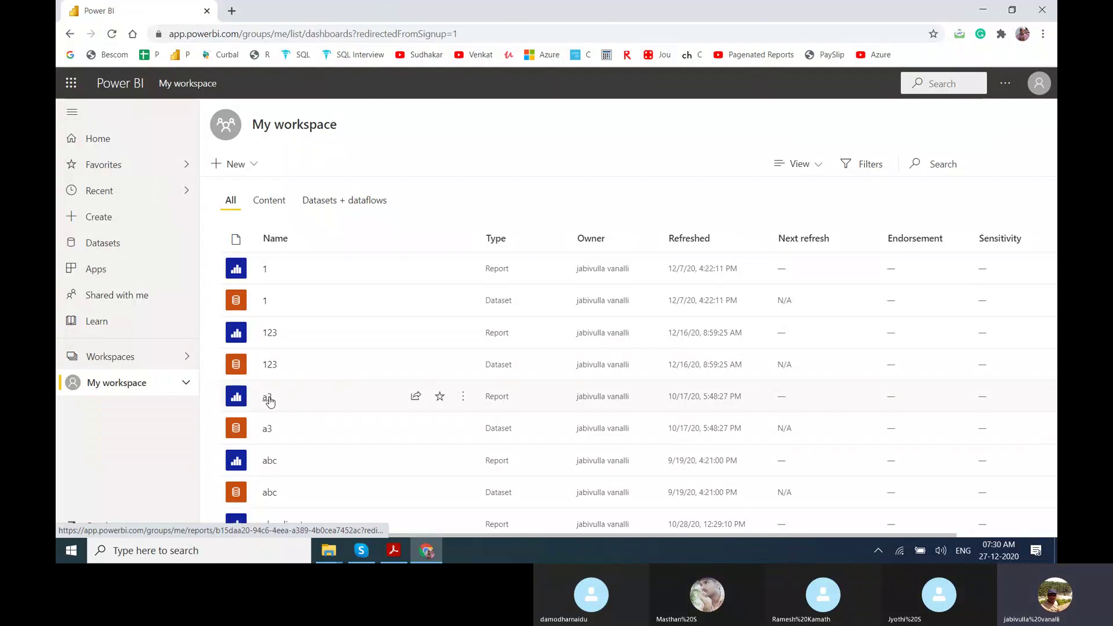
Open report a3 and look through its File menu and additional options.
click(268, 398)
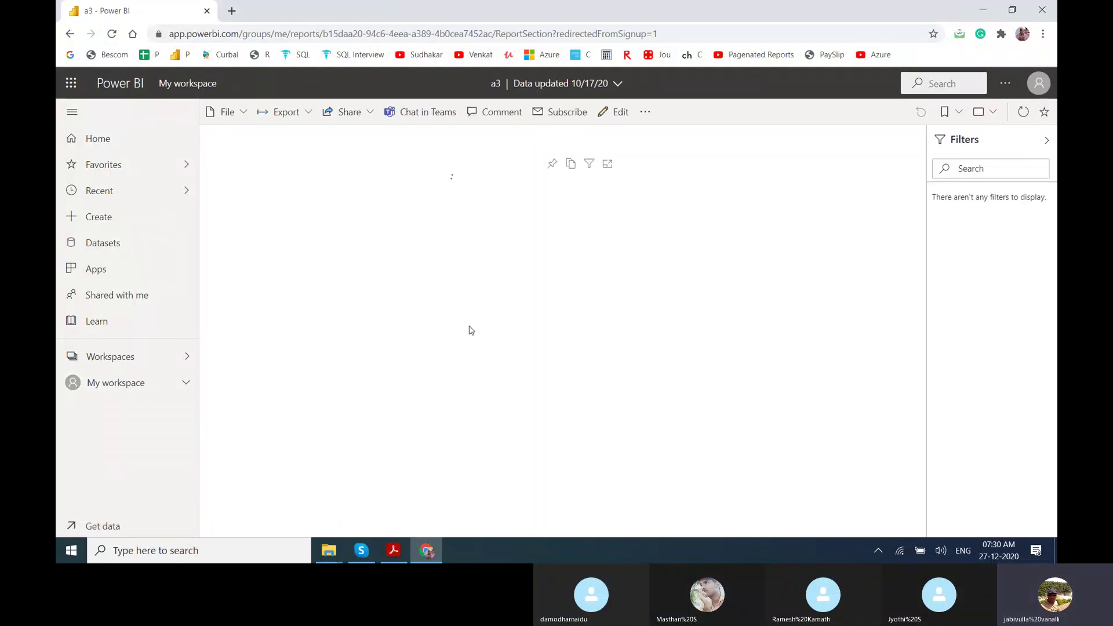
click(243, 112)
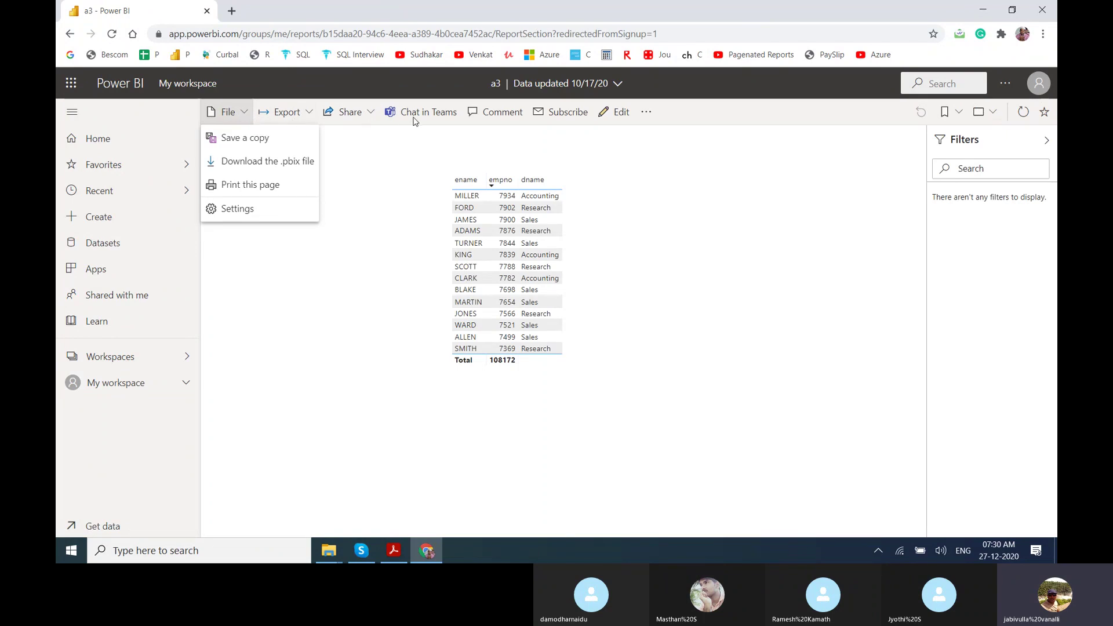
click(645, 114)
click(646, 111)
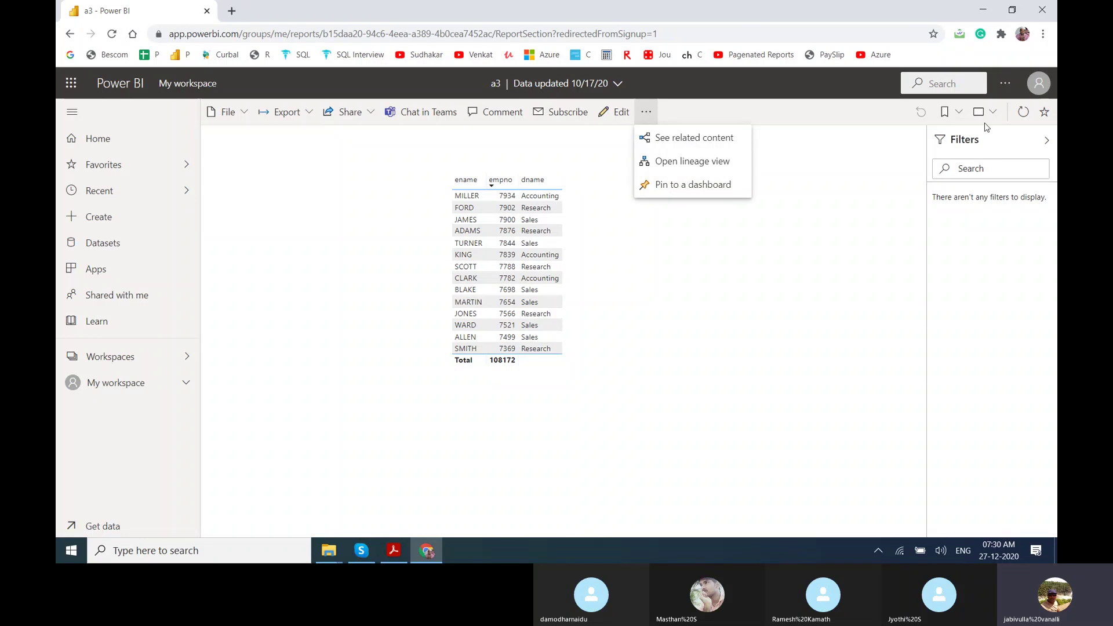
click(112, 222)
Visit Create, return to My workspace, toggle the Workspaces list, and show the + New content options.
click(112, 222)
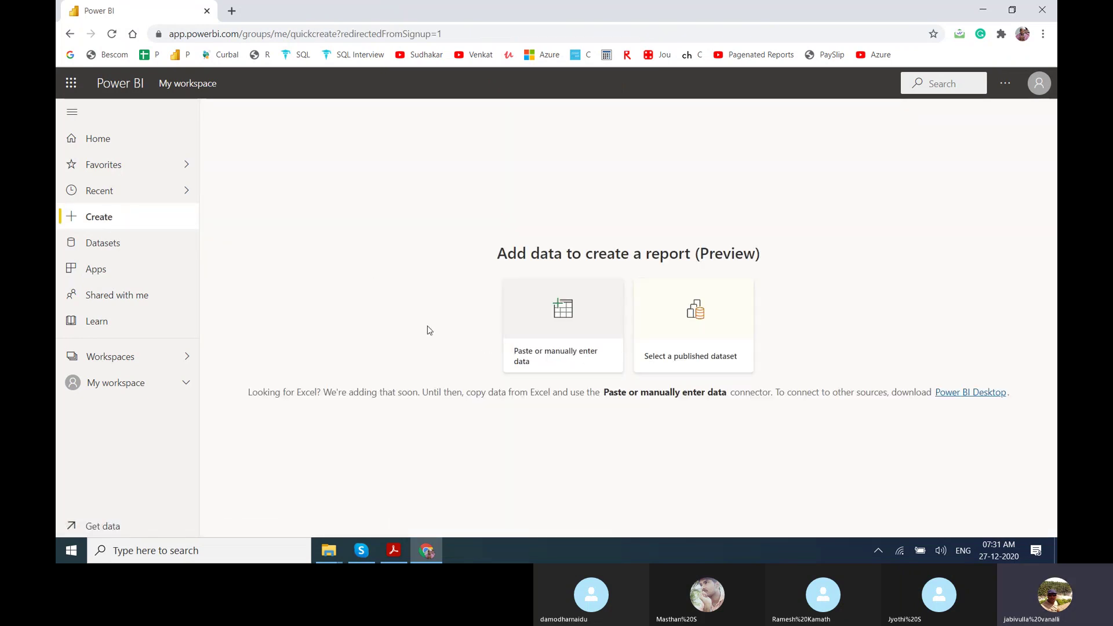
click(140, 379)
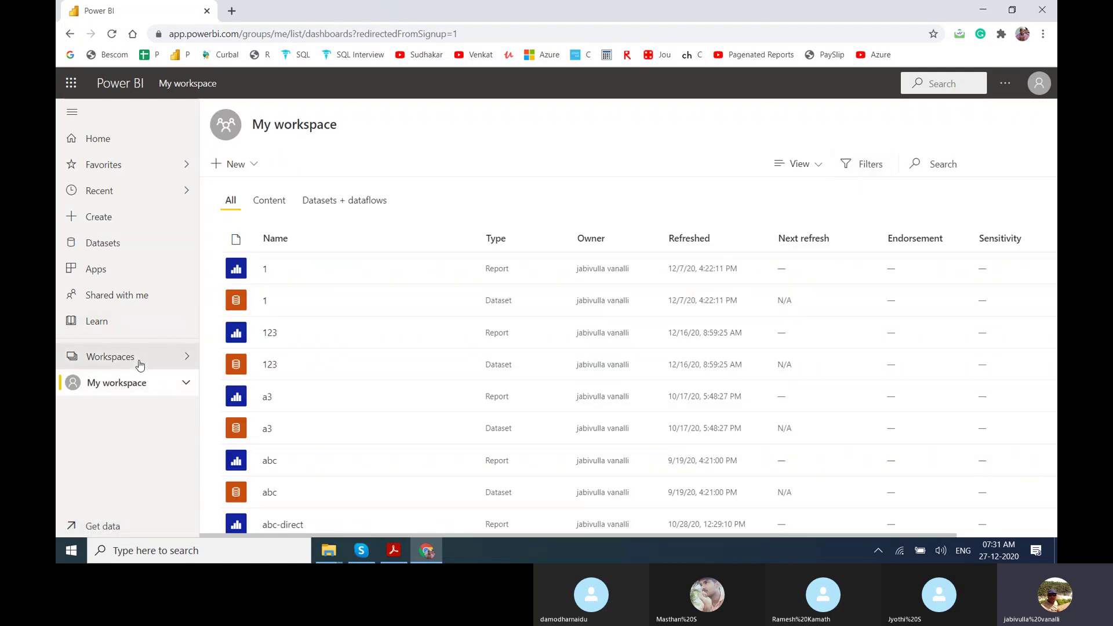
click(139, 364)
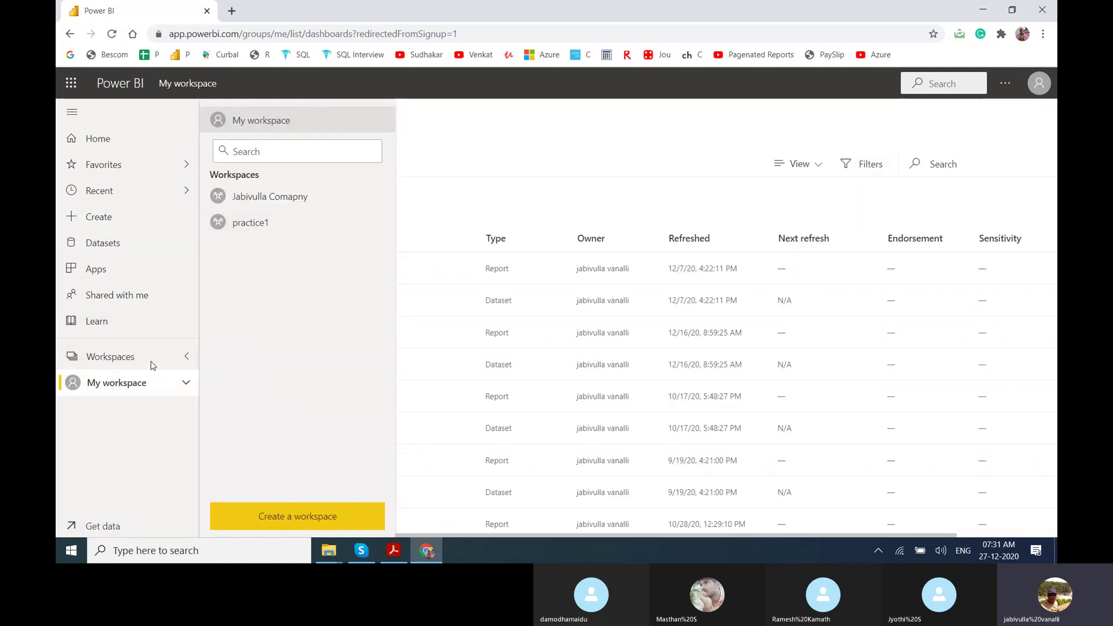
click(151, 365)
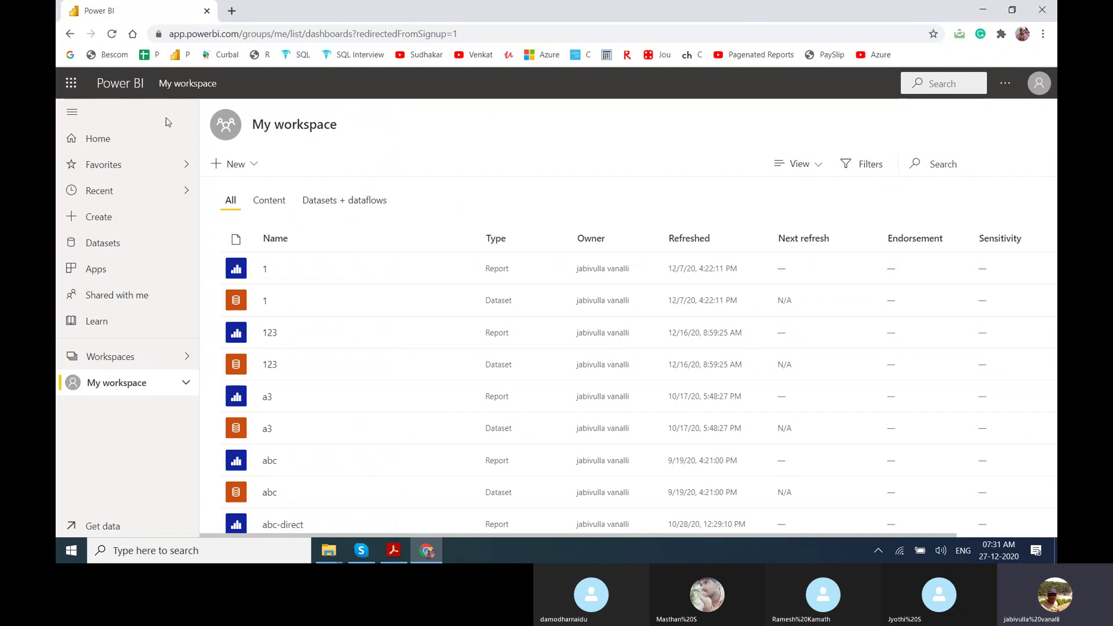
click(222, 169)
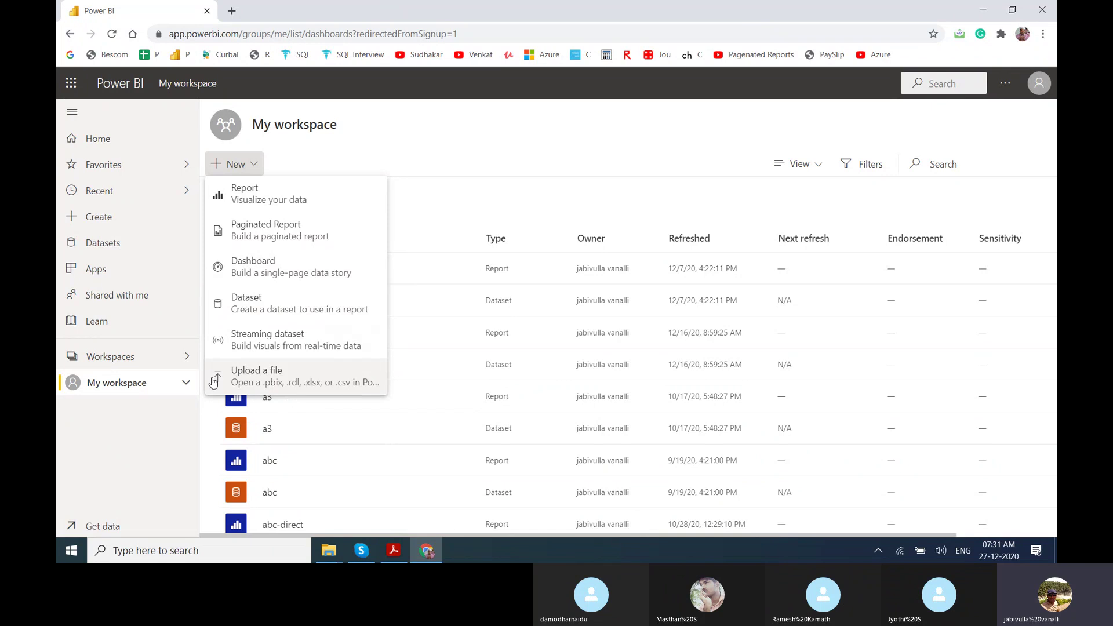
Create a new dashboard named 'Power BI 7 AM'.
click(271, 265)
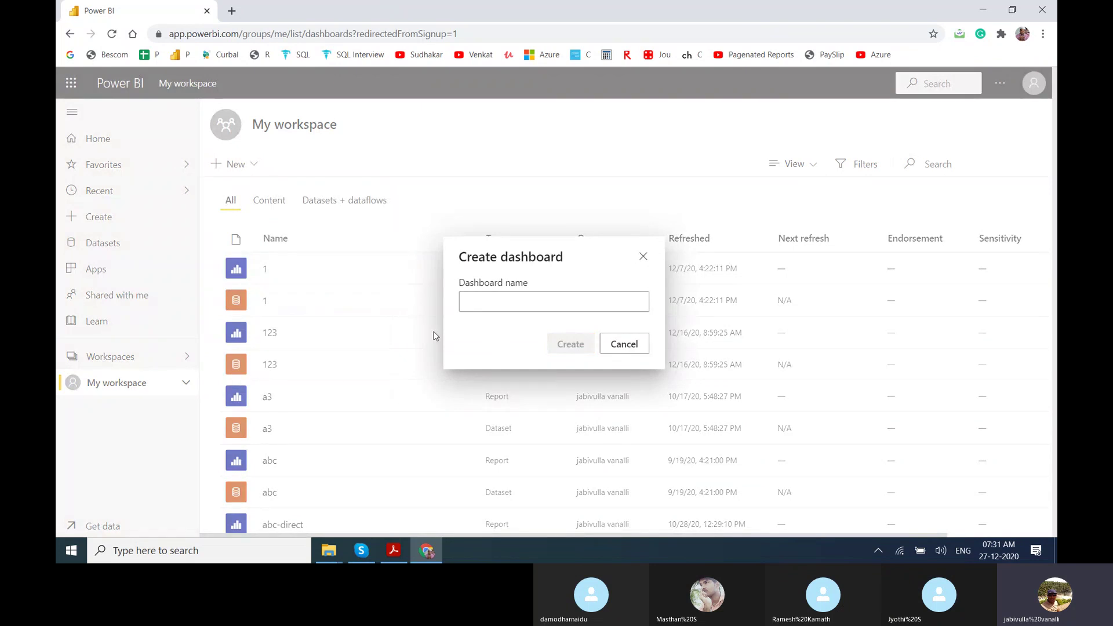
text(Power BI 7 AM)
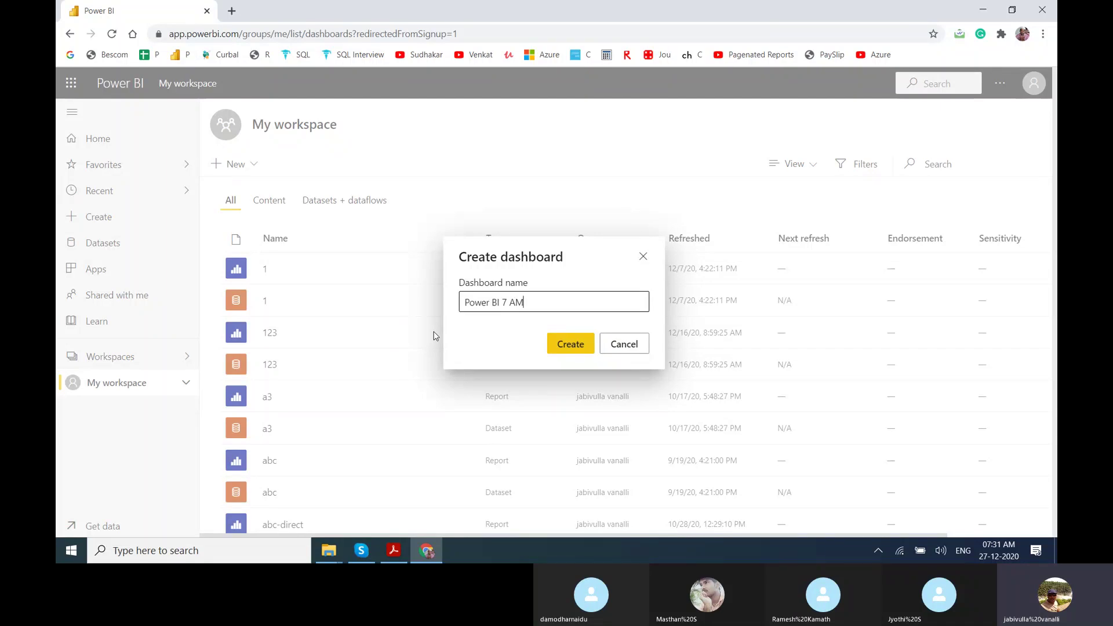
click(575, 346)
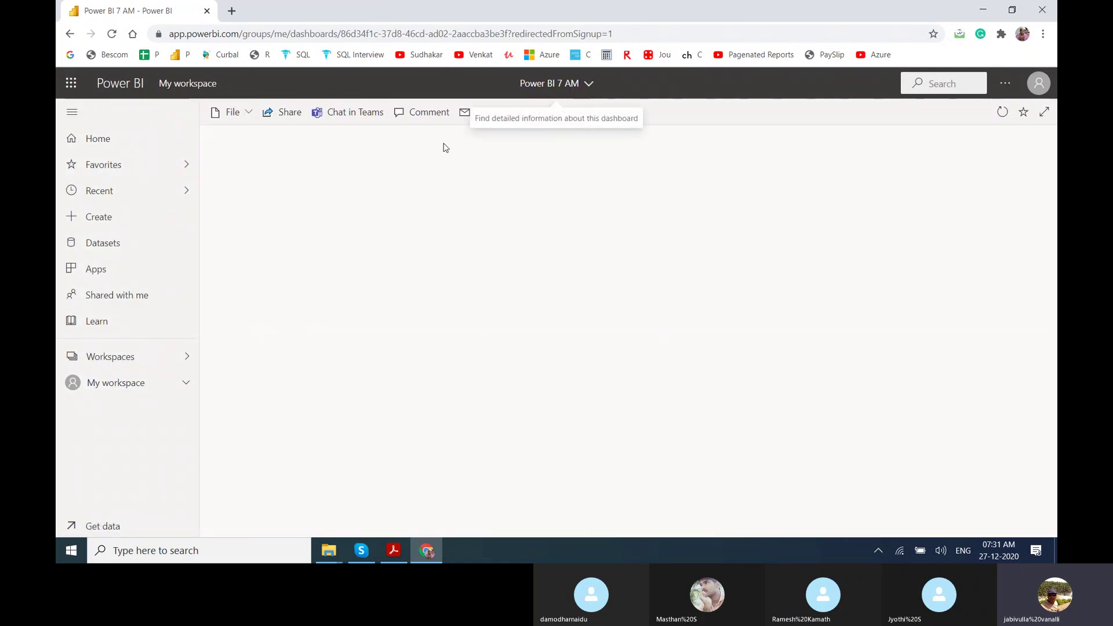
Glance at the dashboard's More options menu, dismiss it, and go to My workspace.
click(586, 113)
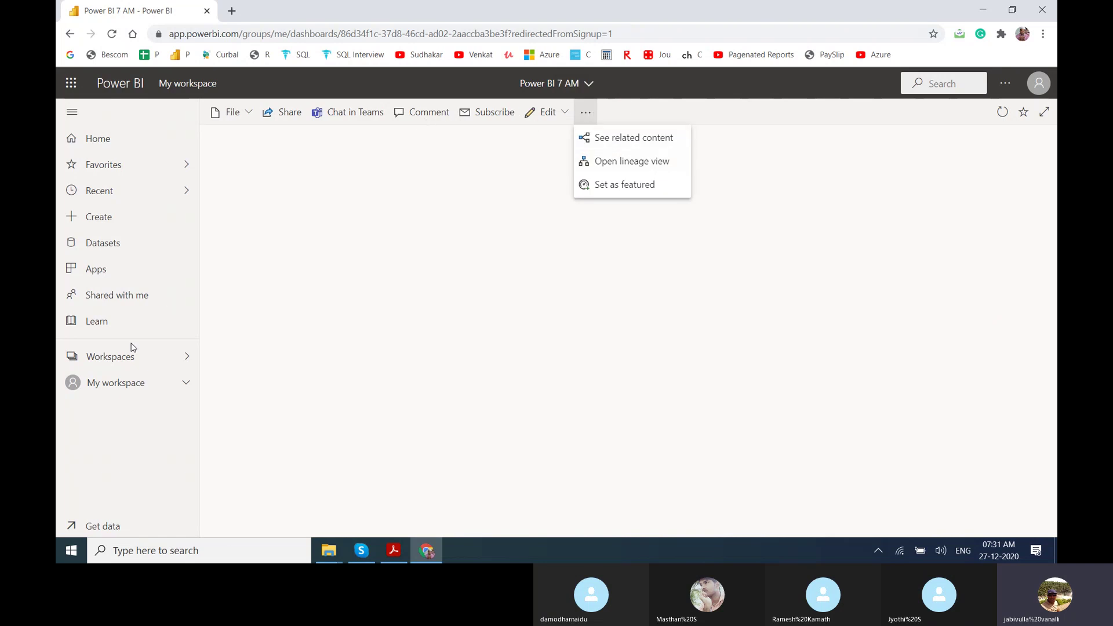
key(Escape)
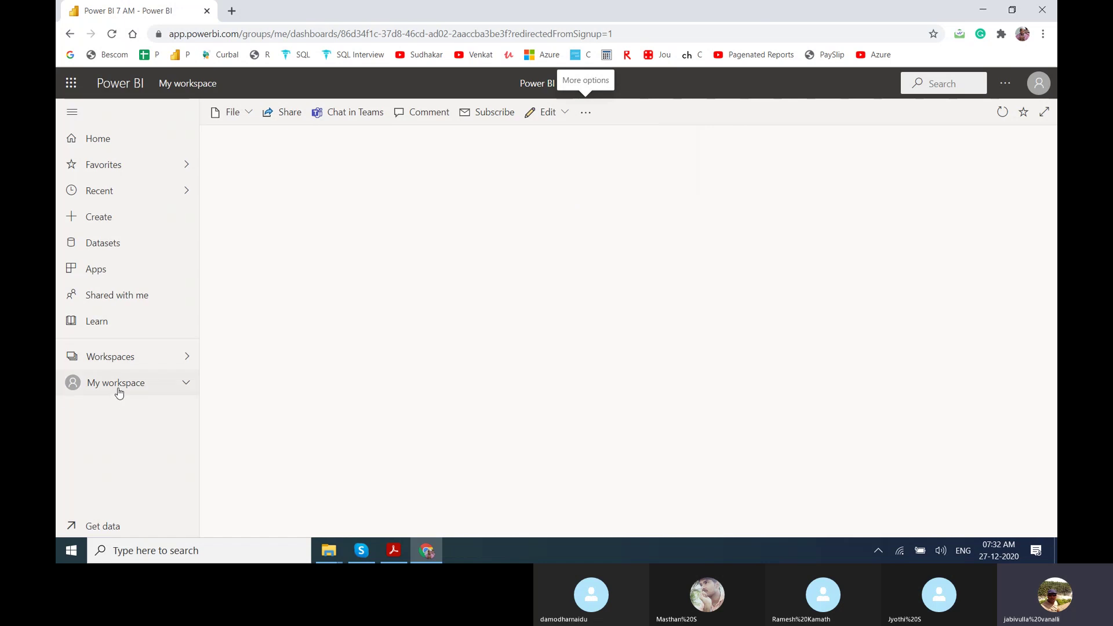
click(116, 388)
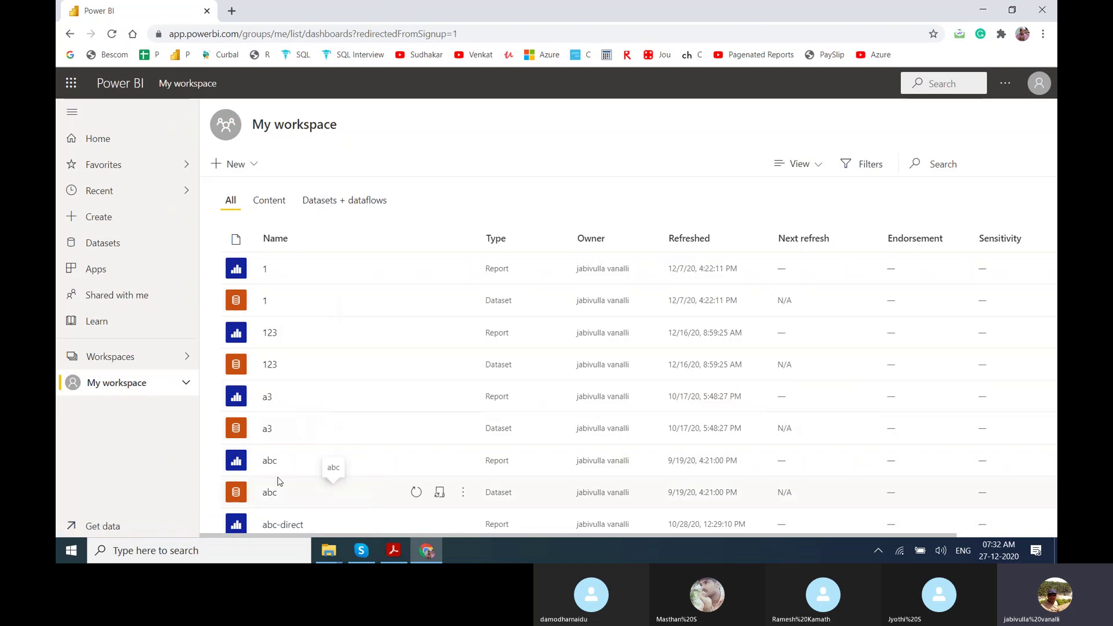
Pin the ename, Name and sal table from the abc report to Power BI 7 AM, then go Home.
click(270, 461)
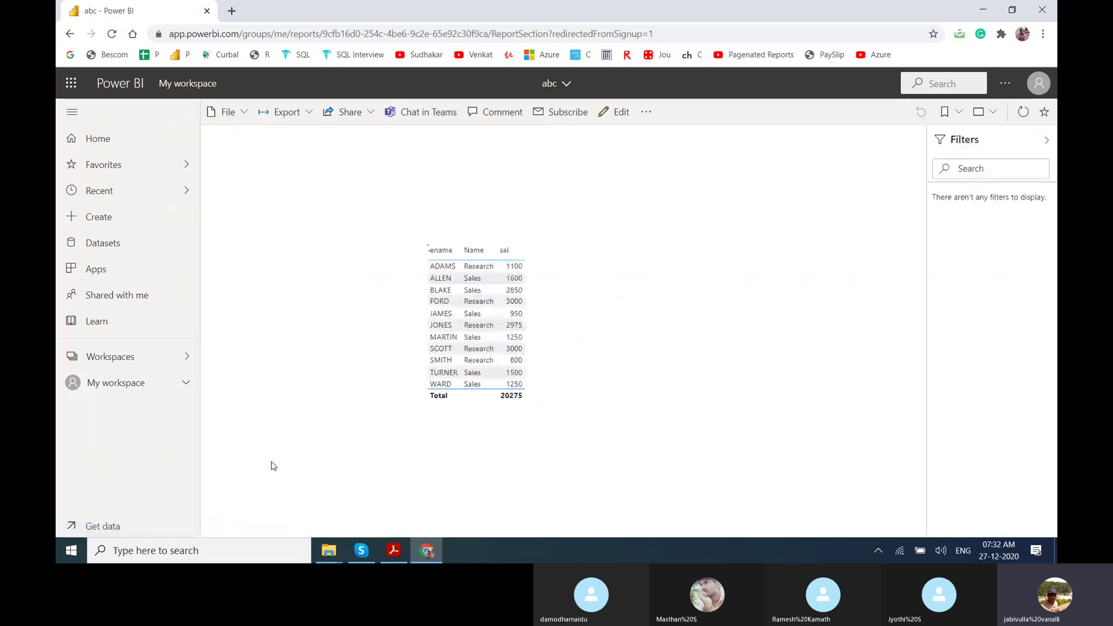
click(531, 255)
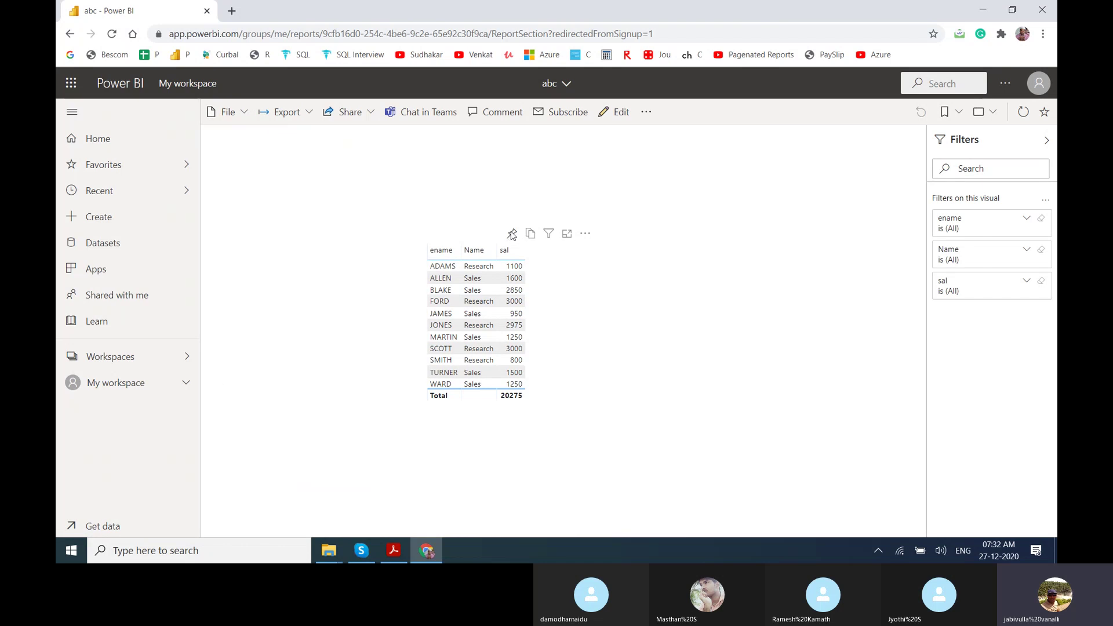
click(513, 233)
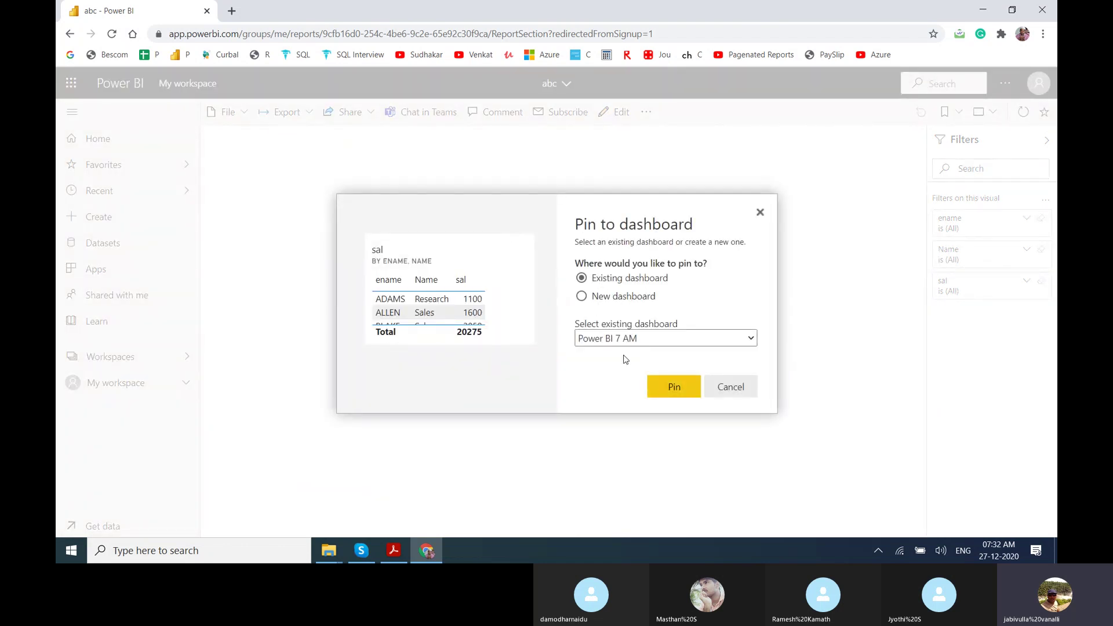
click(666, 387)
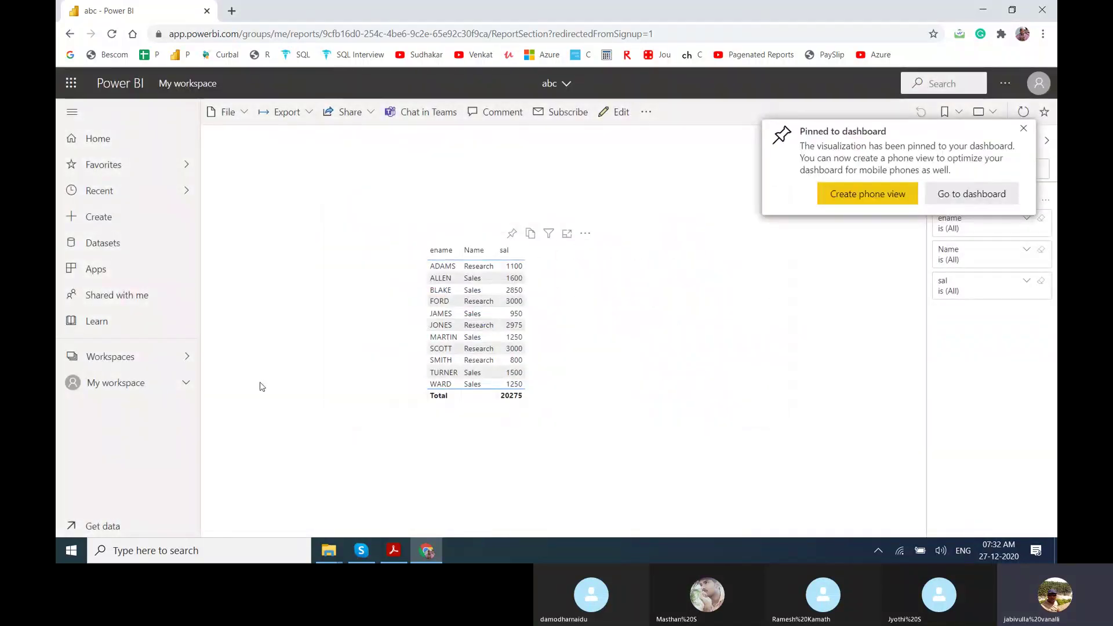
click(147, 365)
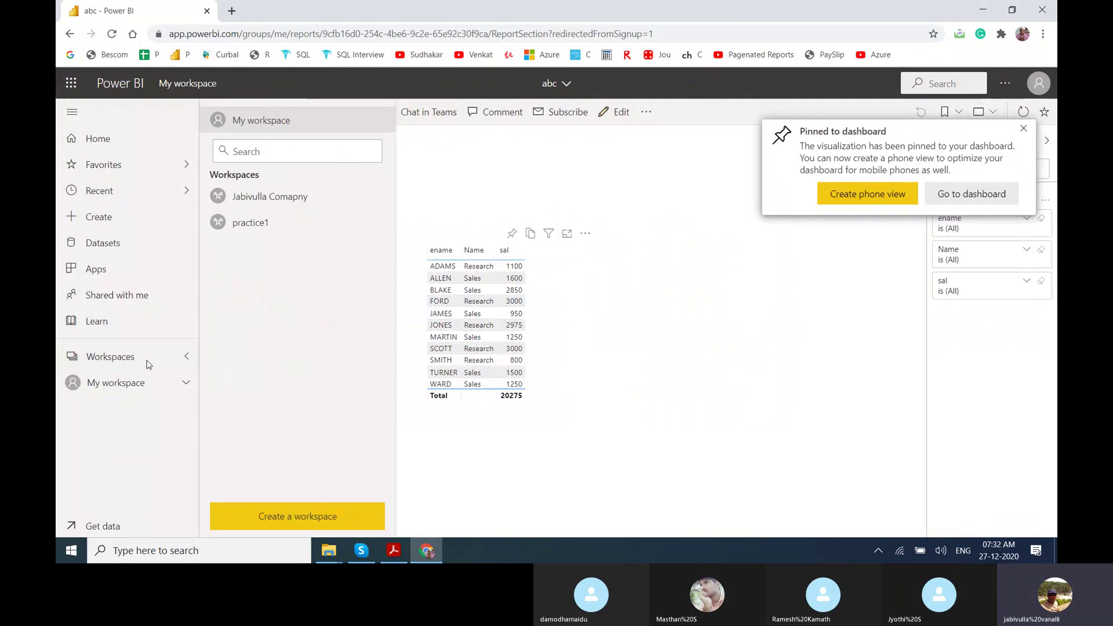
click(108, 142)
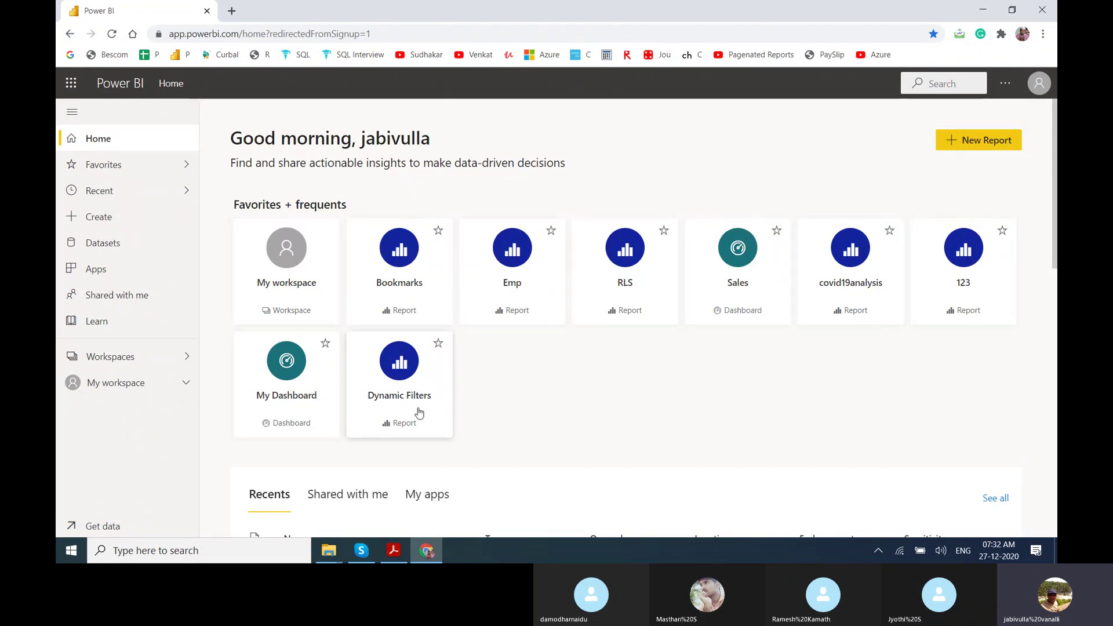
Open Power BI 7 AM from Recents, then search My workspace for 'bo'.
drag(1056, 157, 1057, 264)
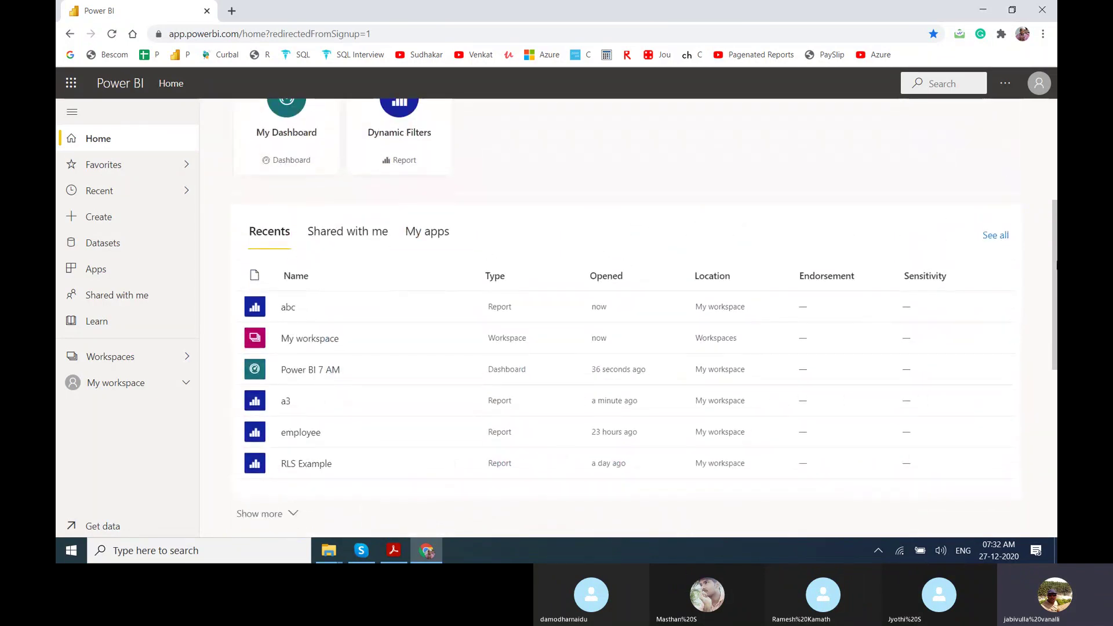
click(311, 373)
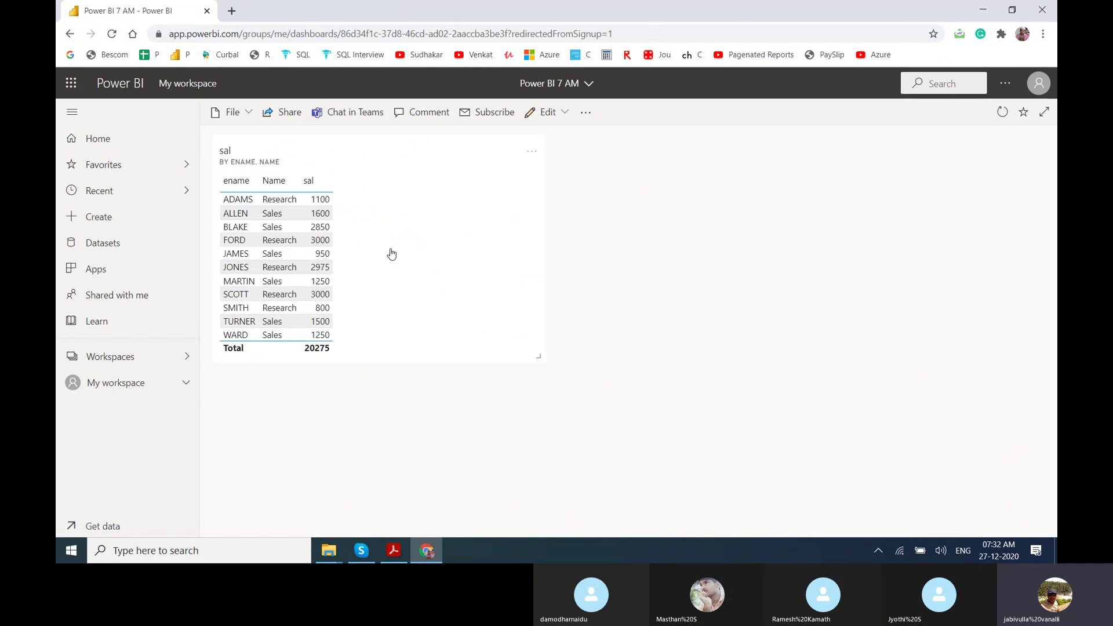
click(142, 382)
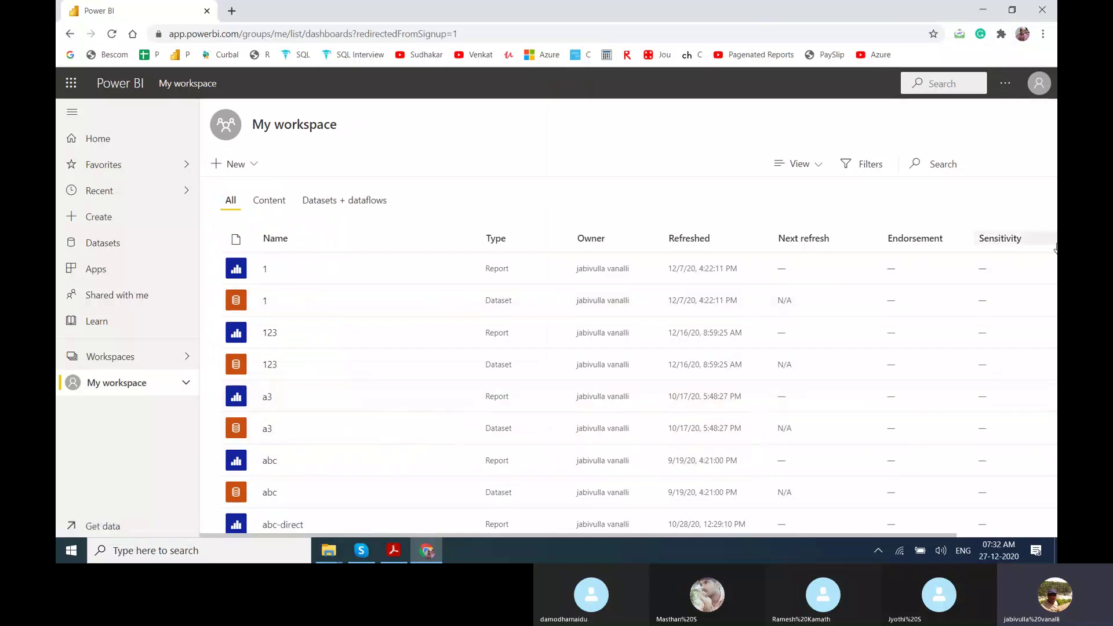
drag(1055, 242, 1048, 206)
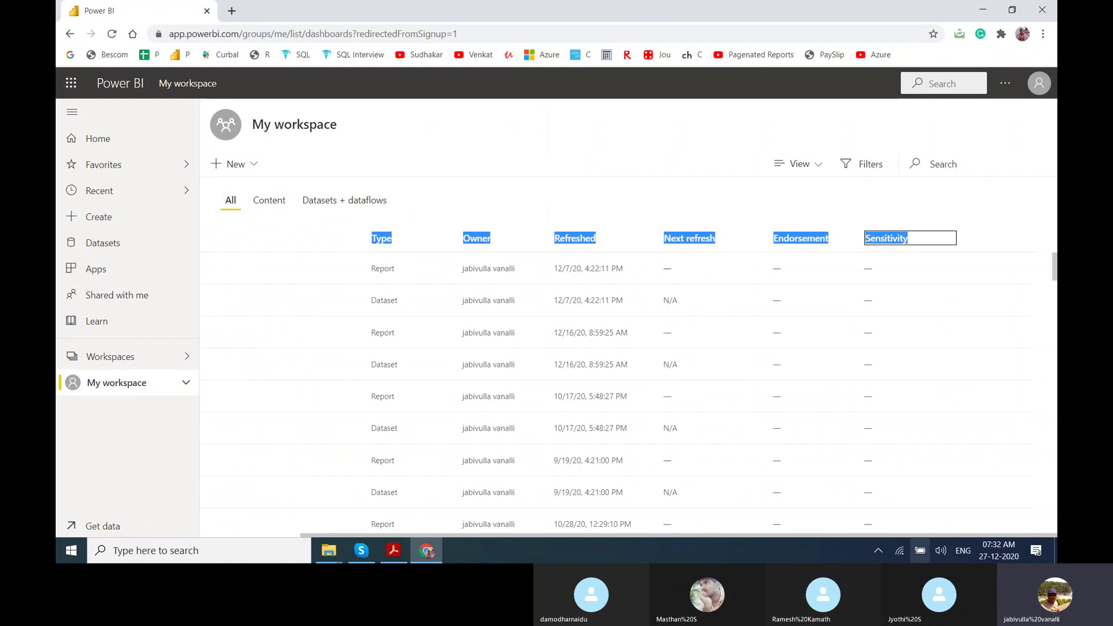
drag(811, 535, 721, 539)
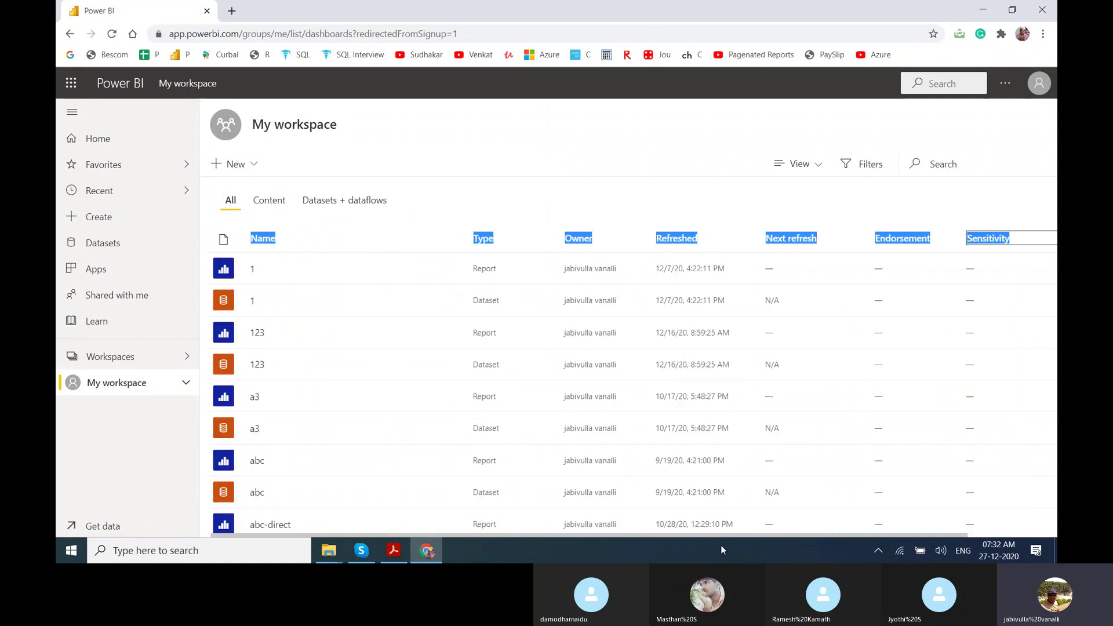
click(940, 163)
text(bo)
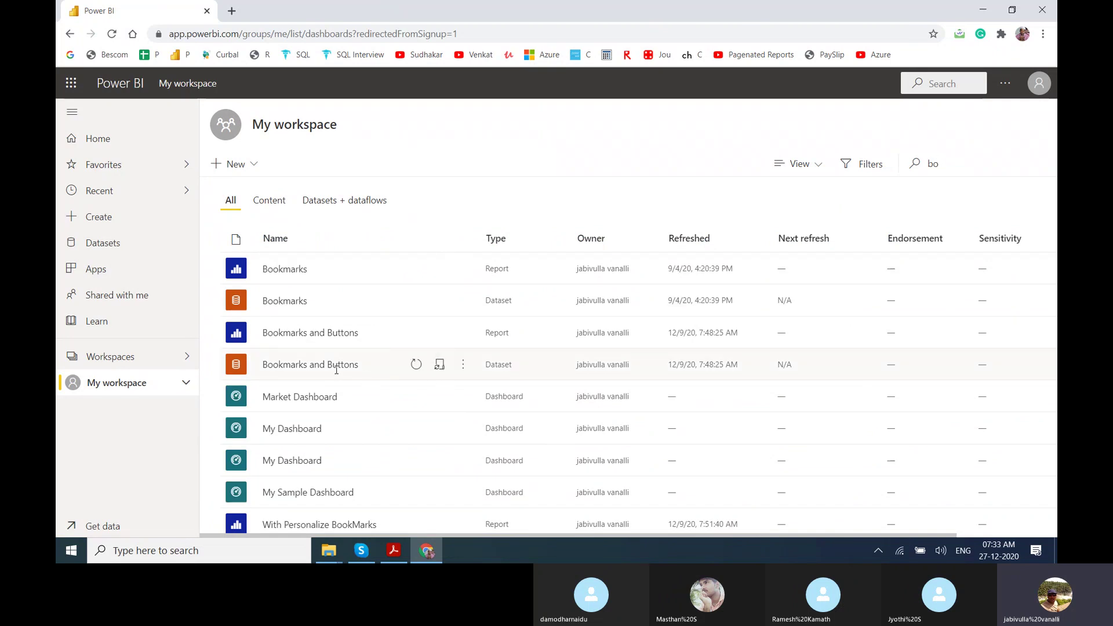
Pin the Country Sales chart from Bookmarks and Buttons to the Power BI 7 AM dashboard.
click(322, 339)
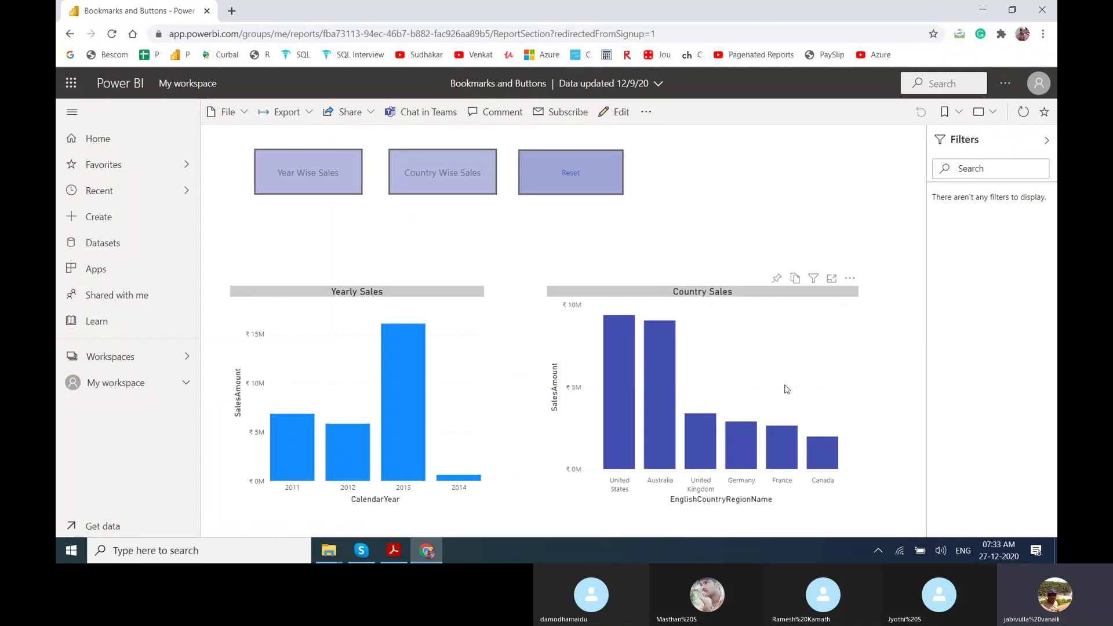
click(704, 369)
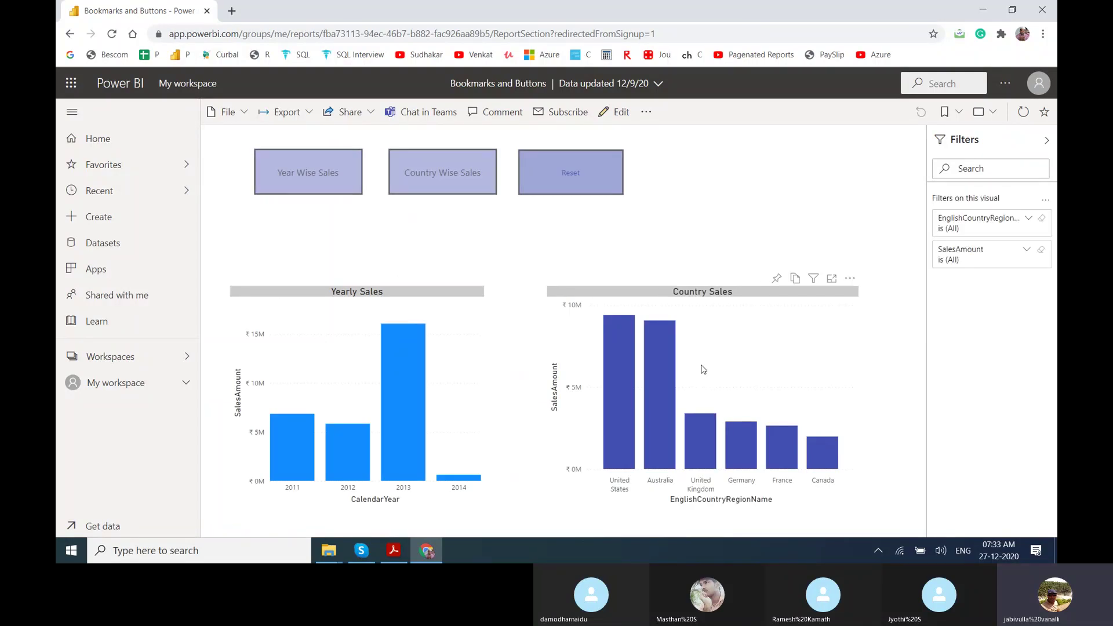
click(777, 279)
click(670, 388)
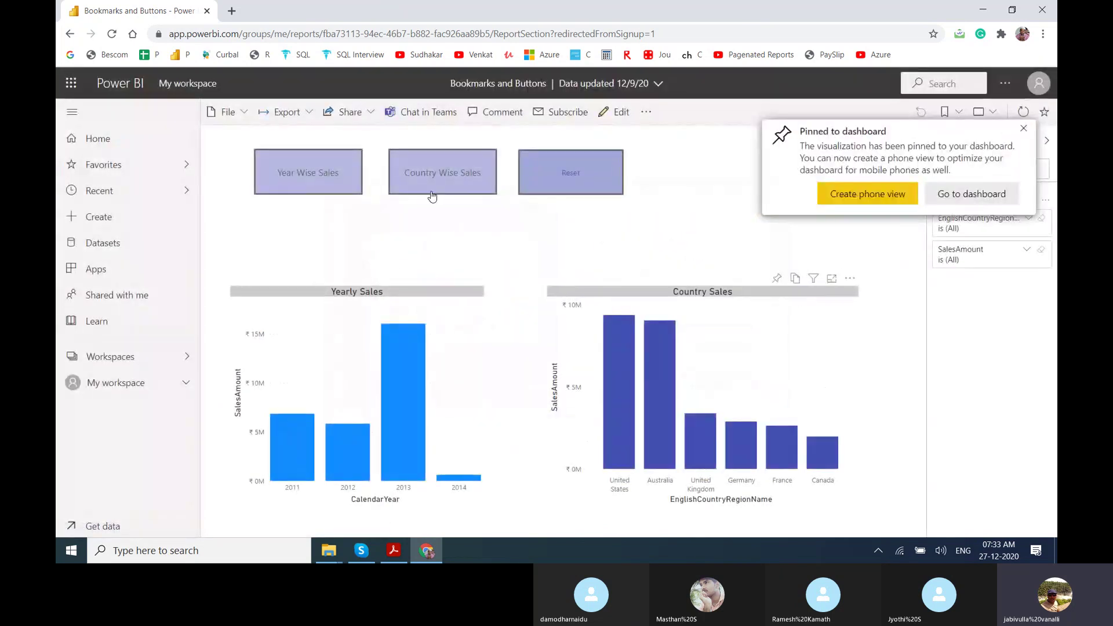
Reset the report, pin the Yearly Sales chart to Power BI 7 AM, and open that dashboard.
click(592, 191)
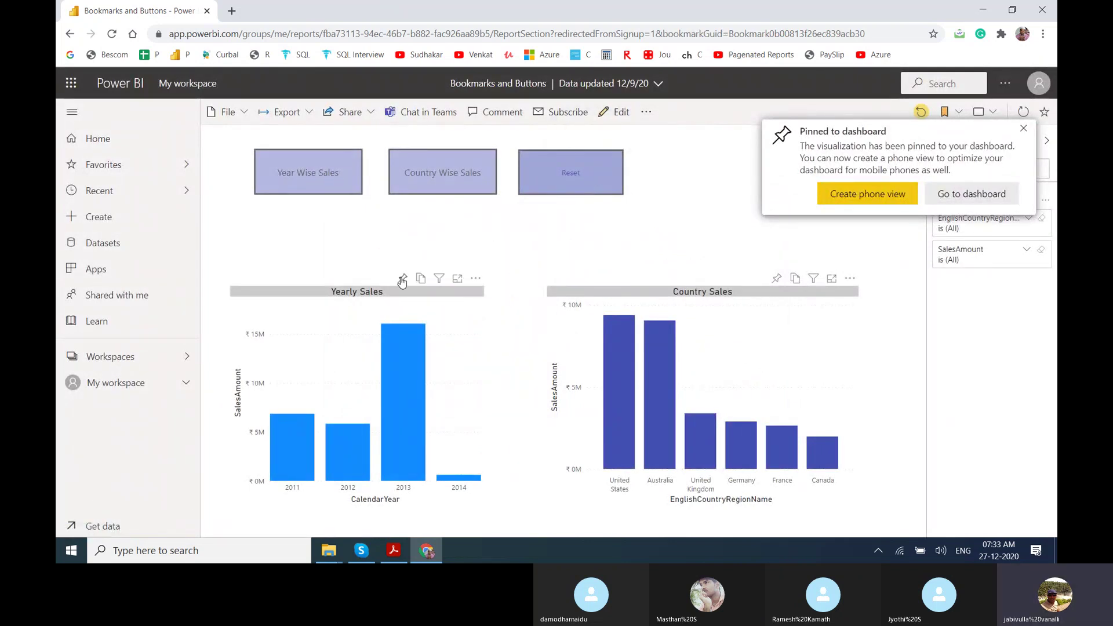
click(403, 280)
click(673, 390)
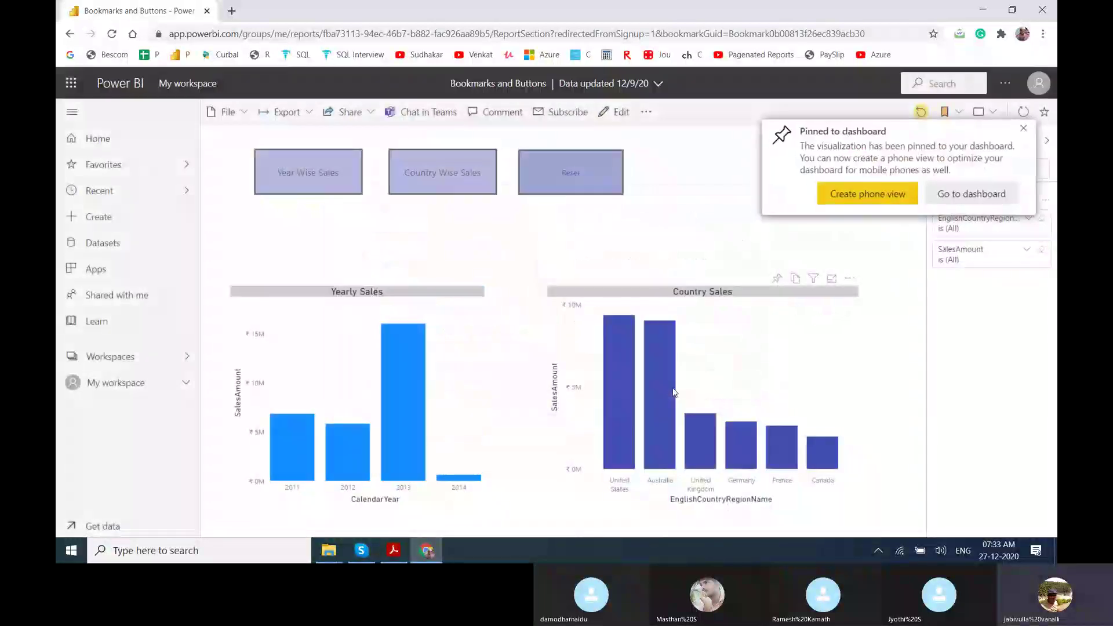
click(949, 199)
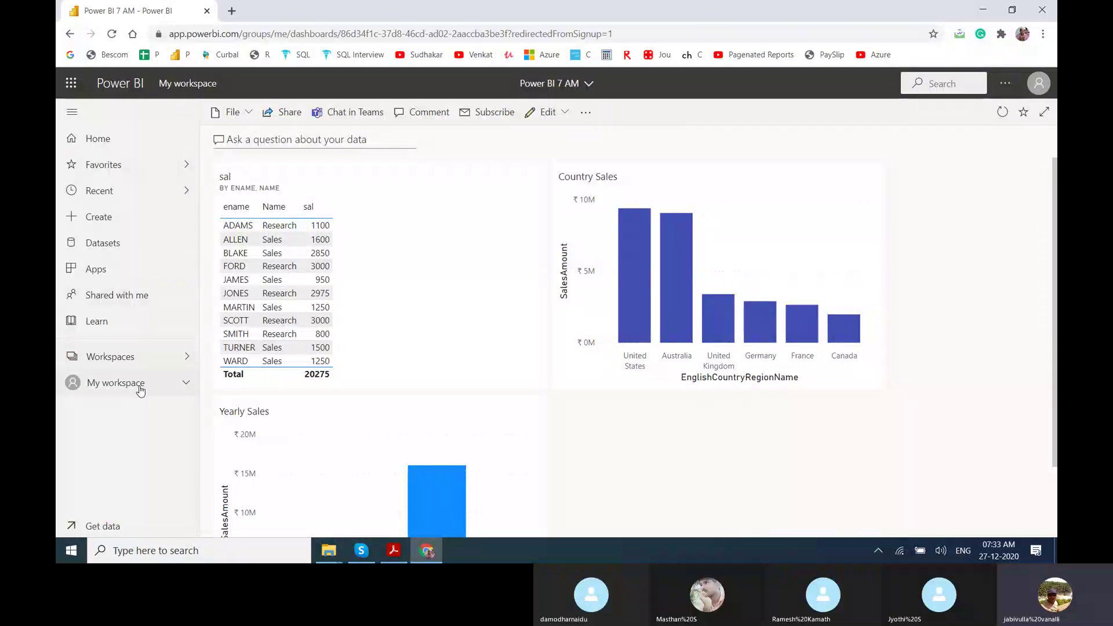
View the empty Apps page, then return to the My workspace content list.
click(127, 272)
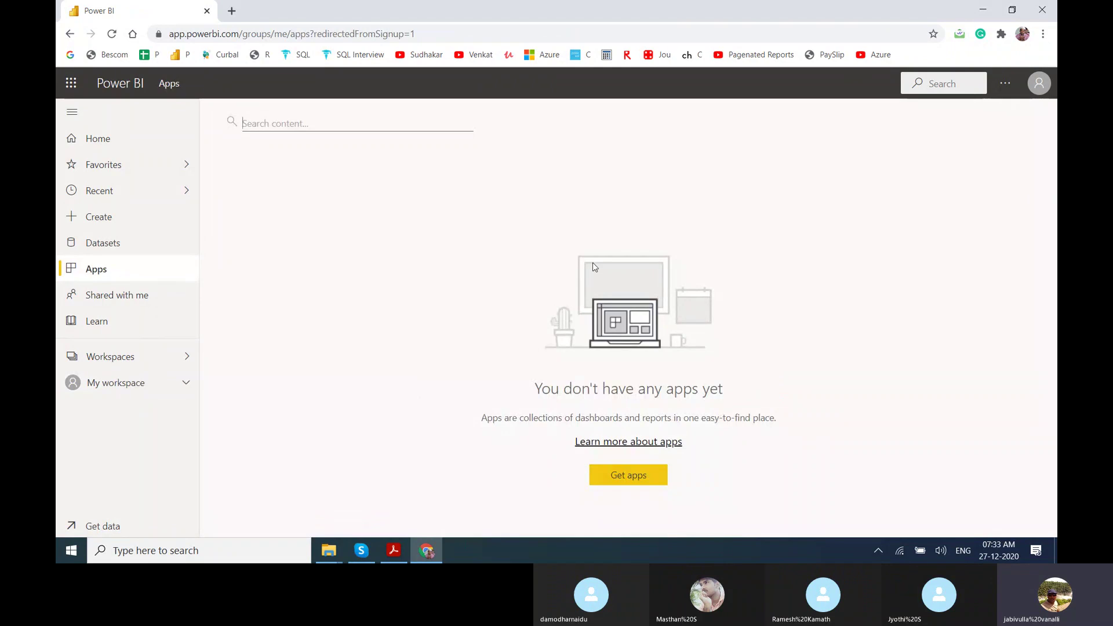
click(166, 381)
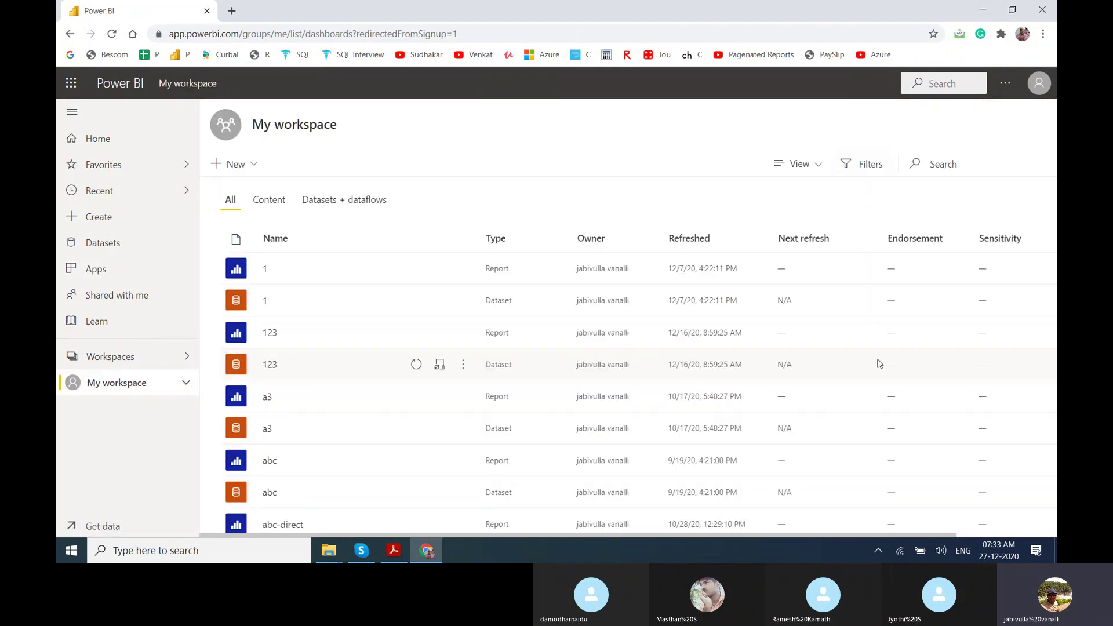
drag(1057, 151, 927, 301)
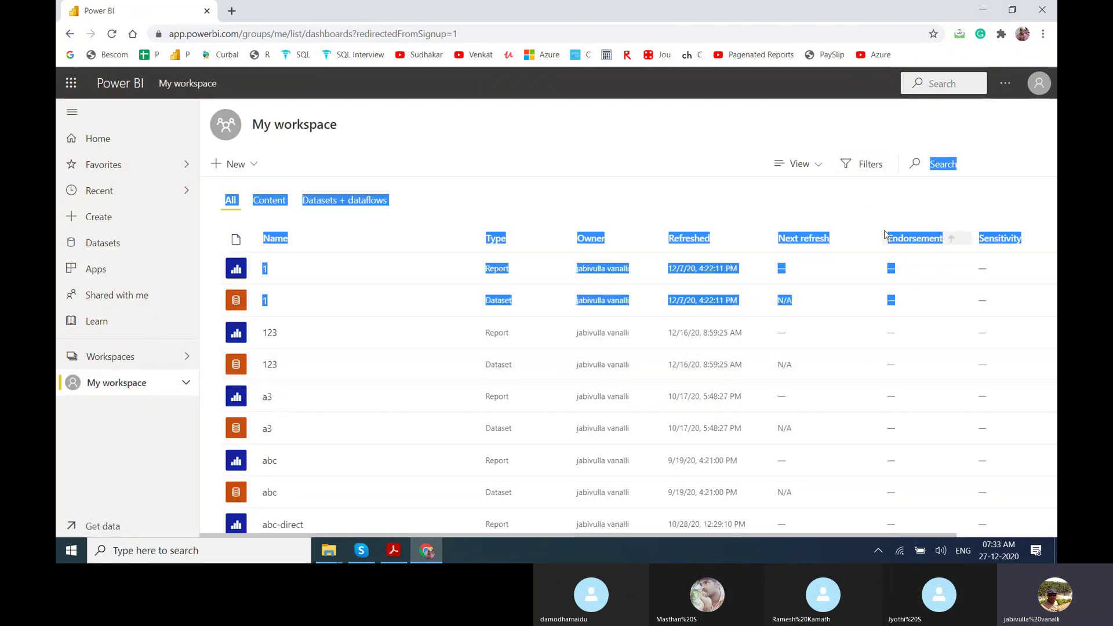
click(666, 138)
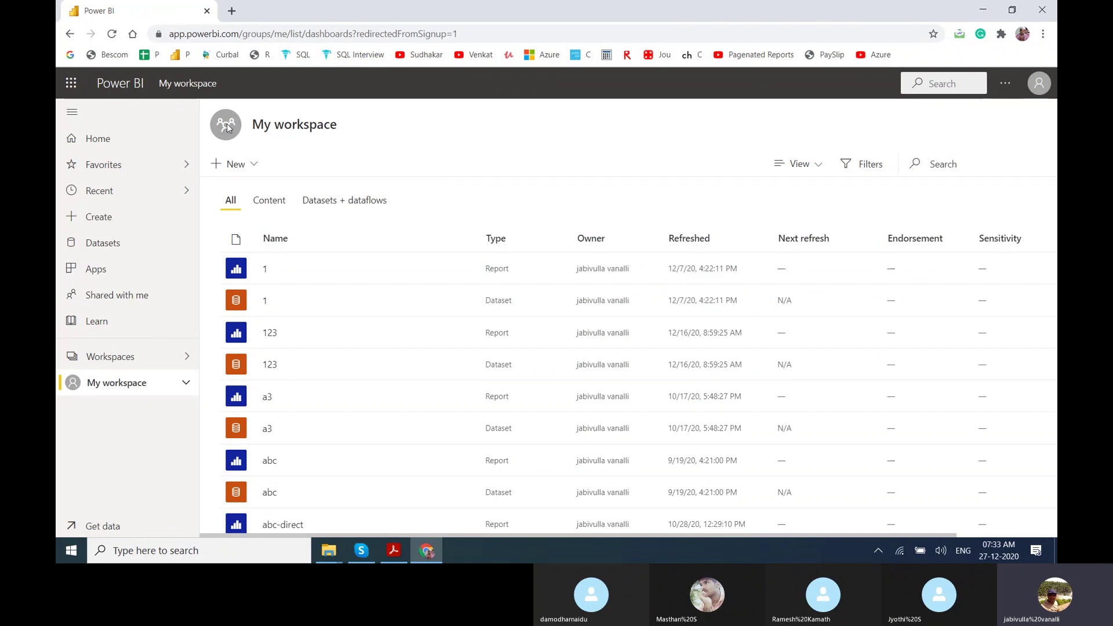
Check the New content options, then open the abc-direct report from My workspace.
click(219, 167)
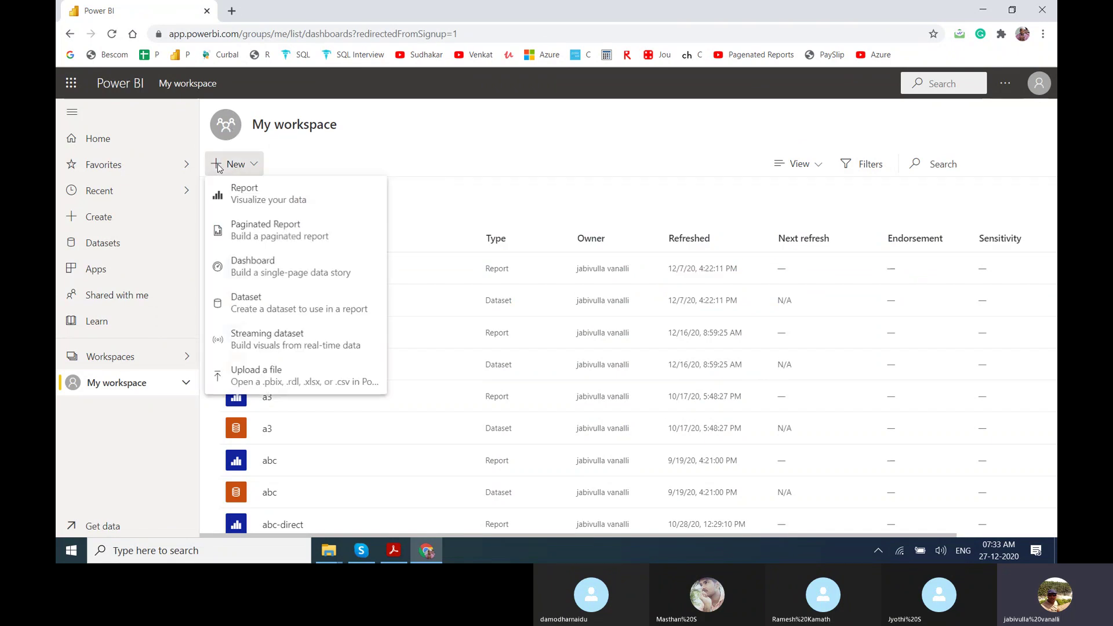
click(626, 179)
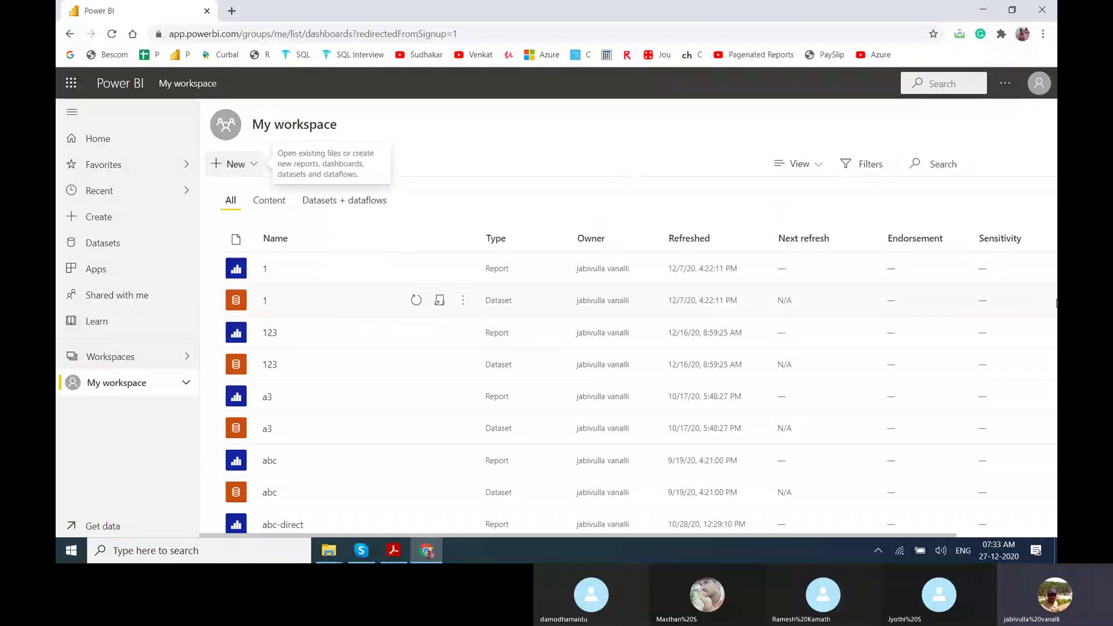
drag(406, 313, 406, 432)
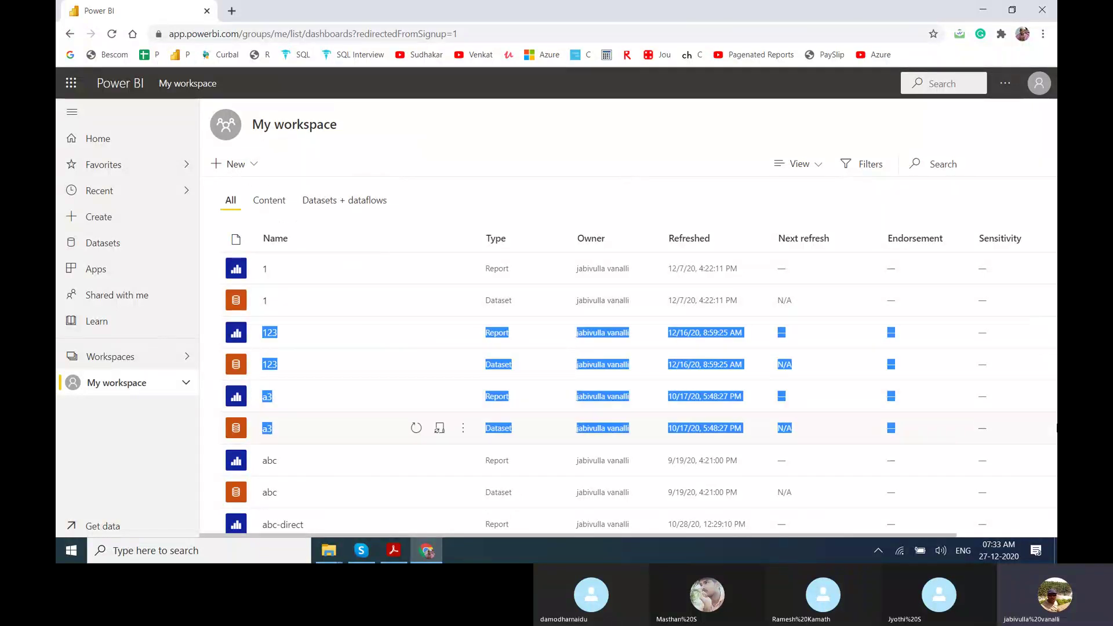
click(295, 525)
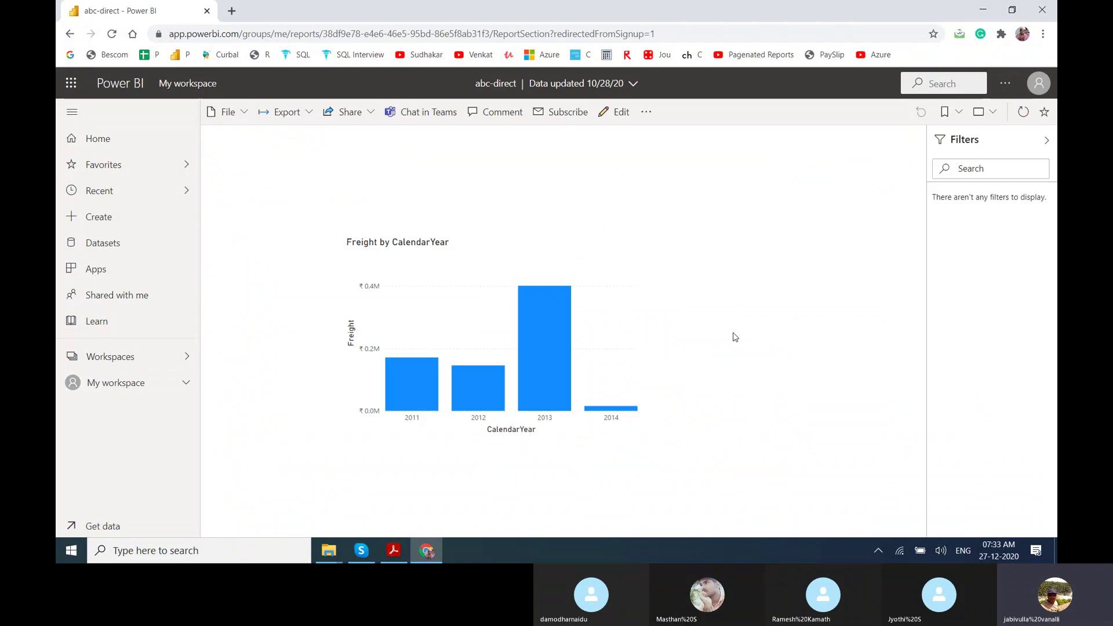
Look through abc-direct's personal bookmarks, display size and More options menus.
click(959, 113)
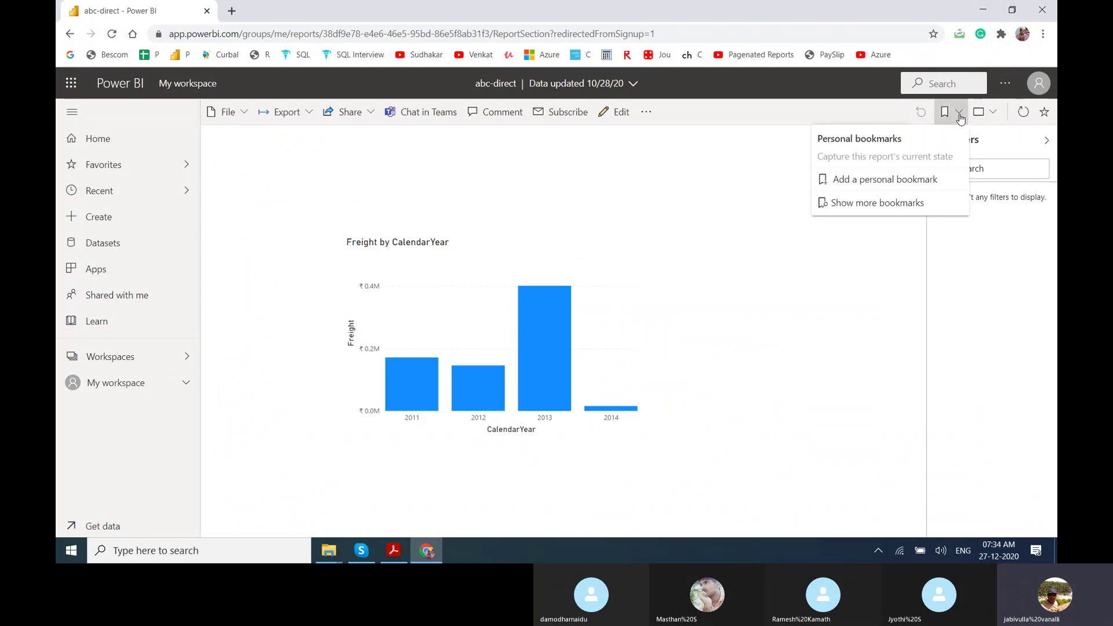
click(991, 115)
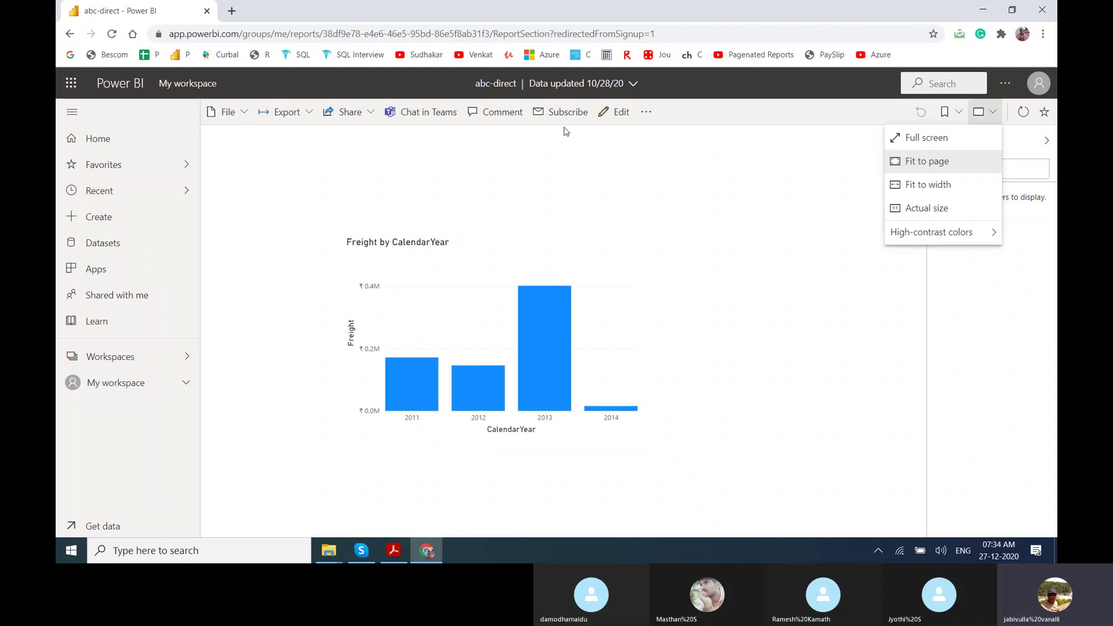
click(650, 115)
click(650, 115)
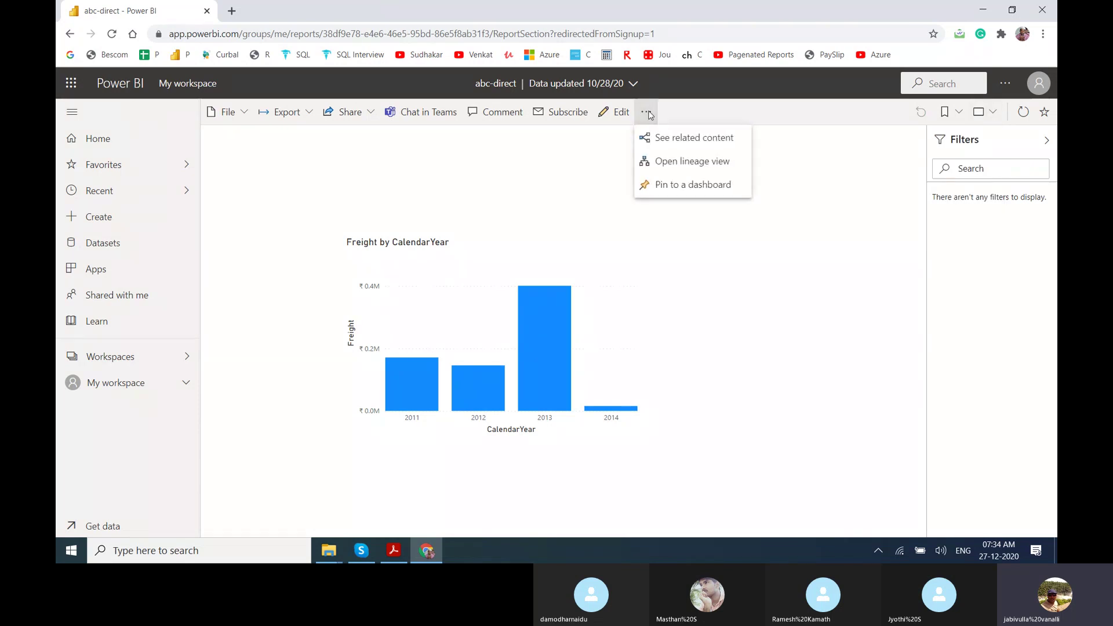
Visit the Create page, then go Home and scroll down to Recents.
click(99, 222)
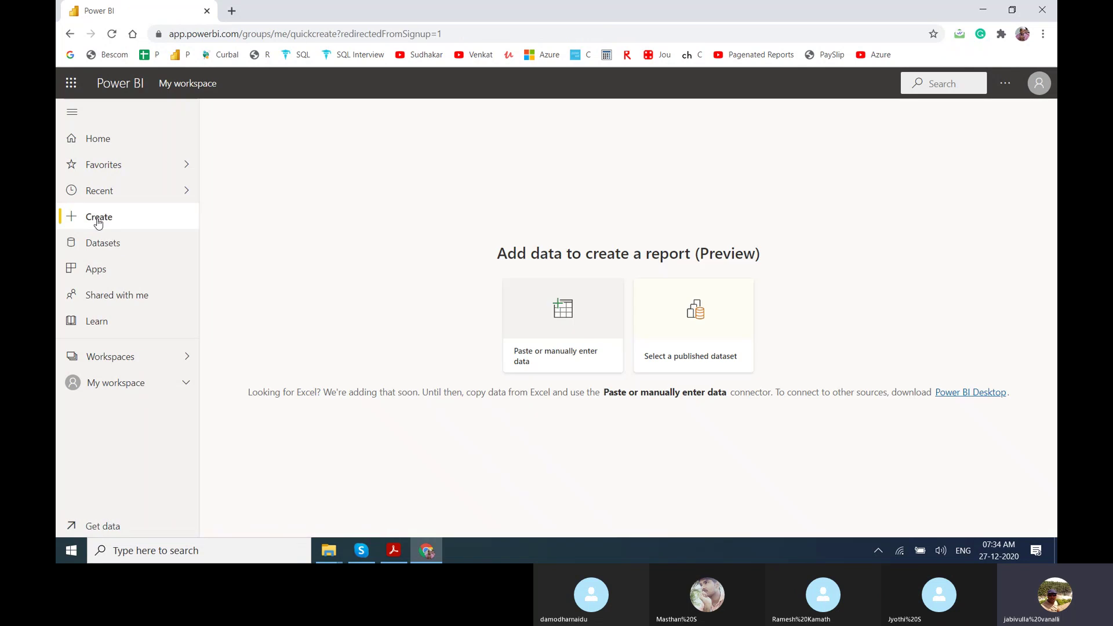
click(120, 151)
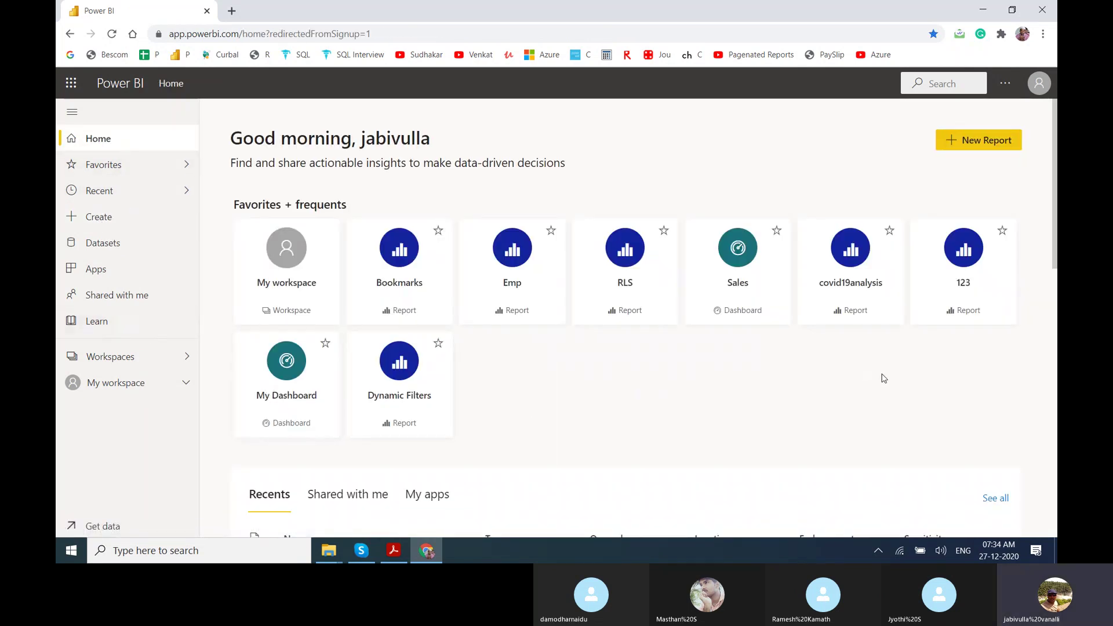
drag(1056, 185, 1056, 418)
Browse the My apps and Shared with me tabs, then open abc-direct from Recents.
scroll(480, 268, up, 6)
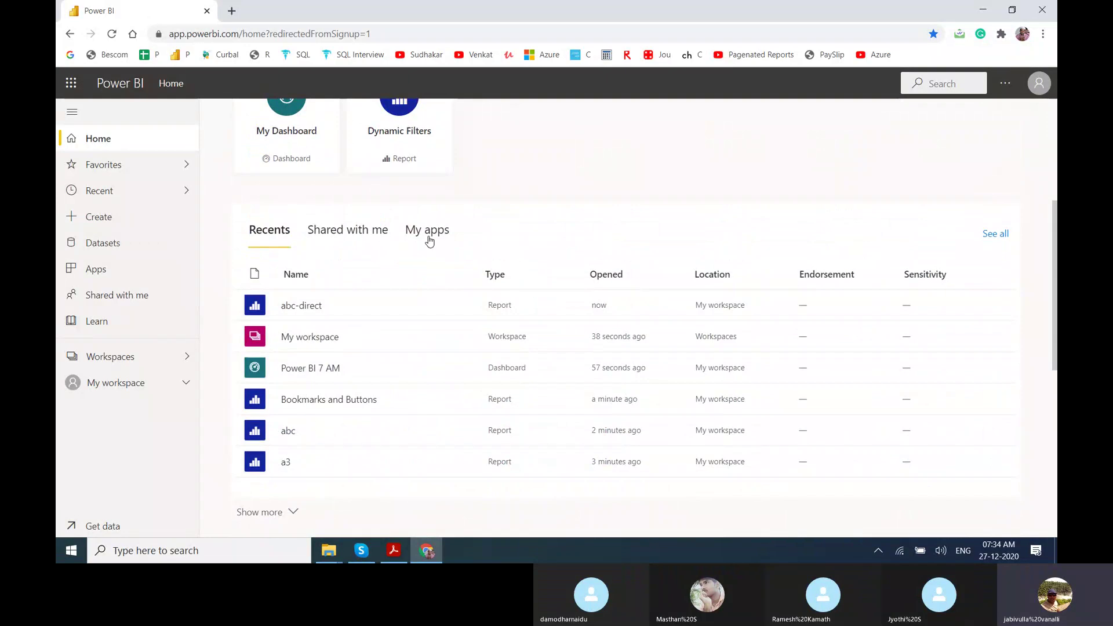
click(429, 241)
click(364, 231)
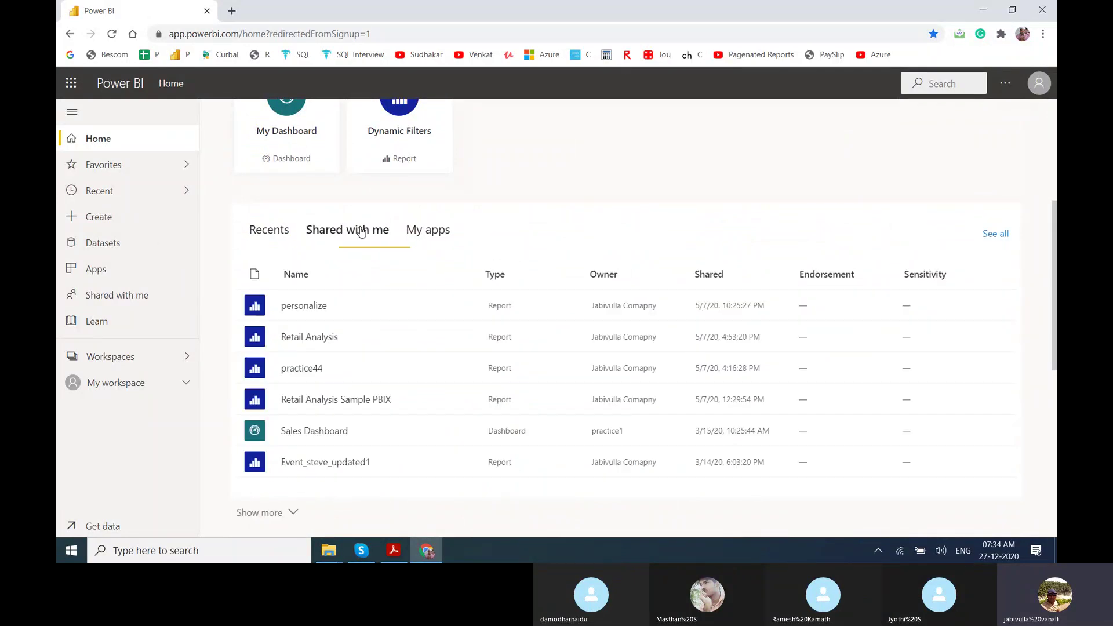
click(272, 231)
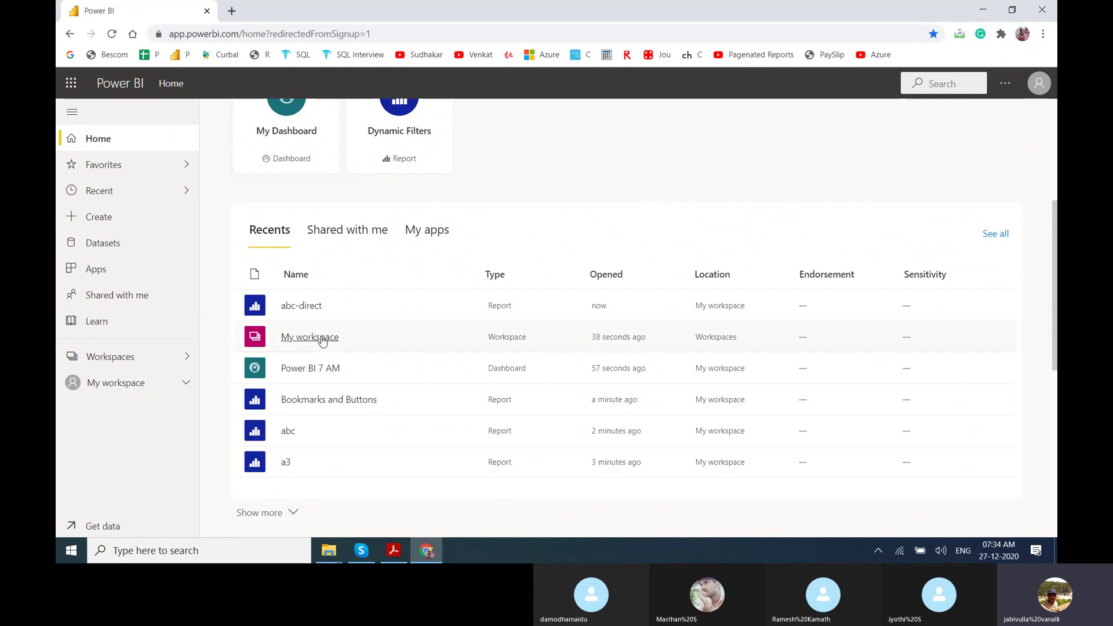
click(301, 306)
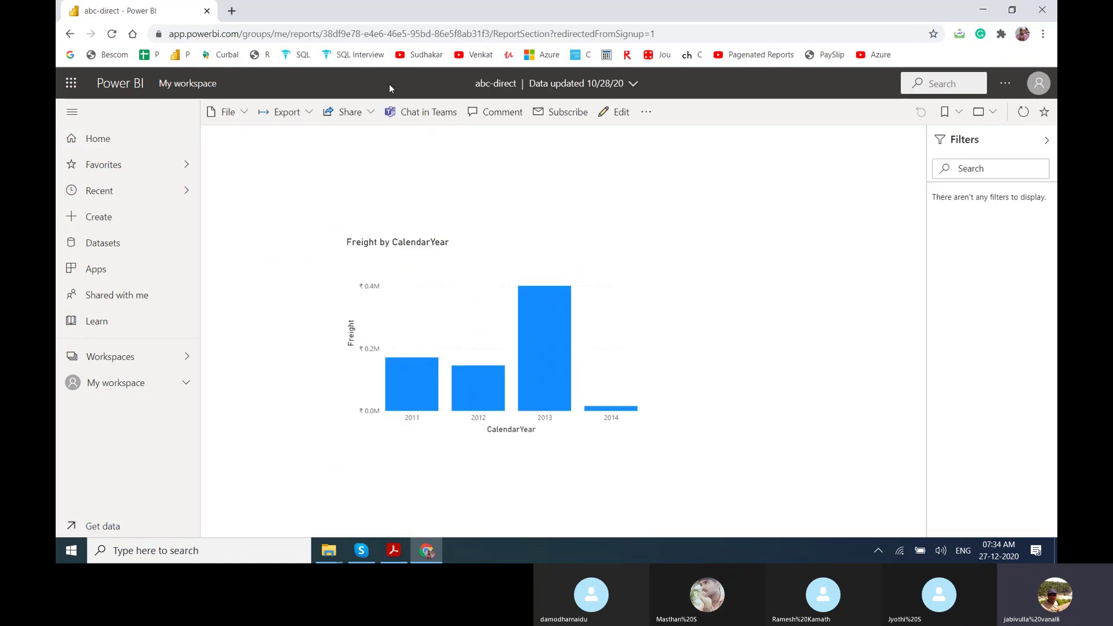
Try Share > Embed report > Publish to web and dismiss the admin permission message.
click(348, 113)
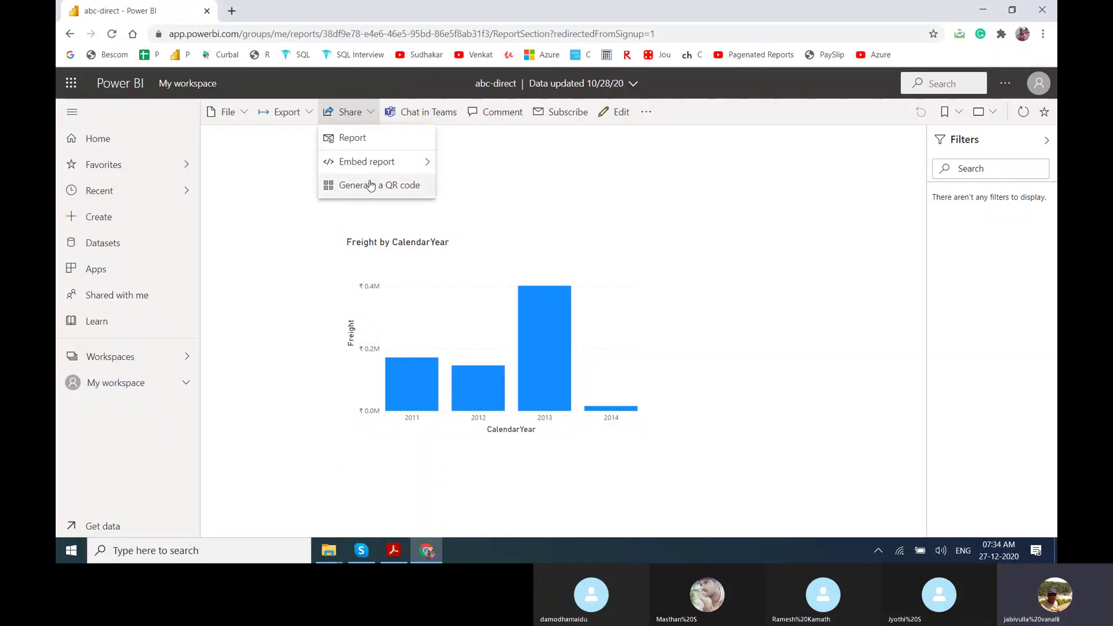
mouse_move(358, 165)
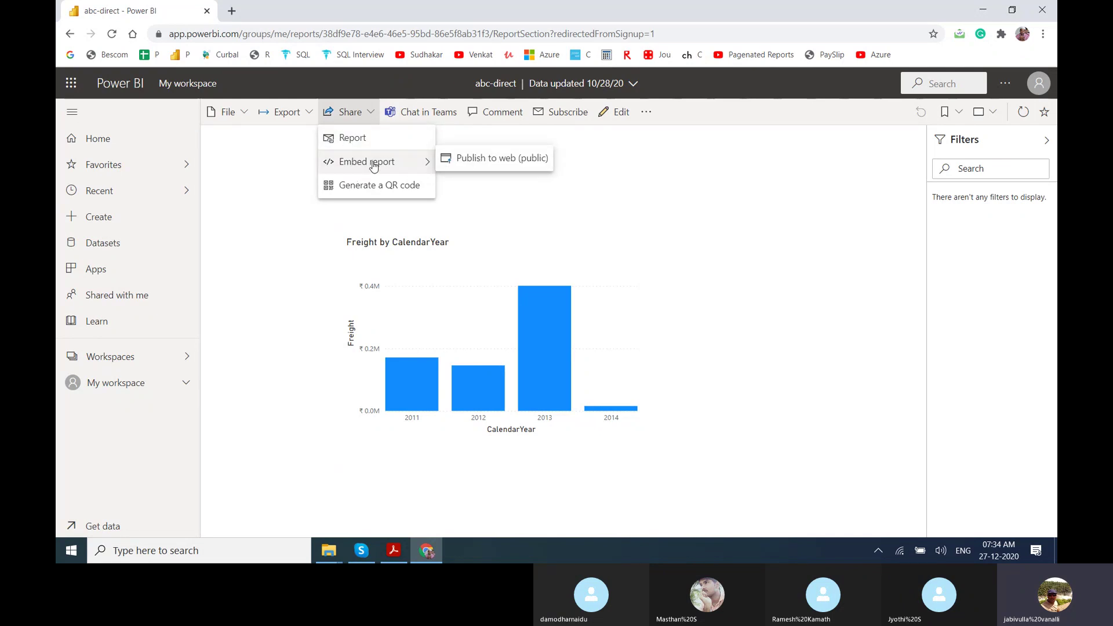
click(491, 168)
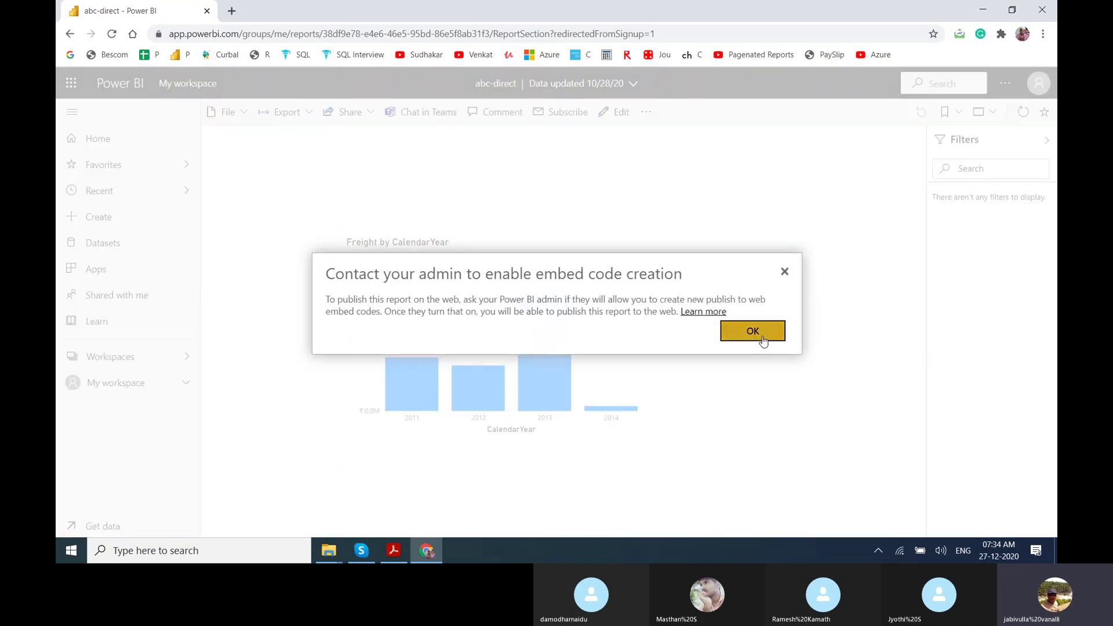
click(762, 339)
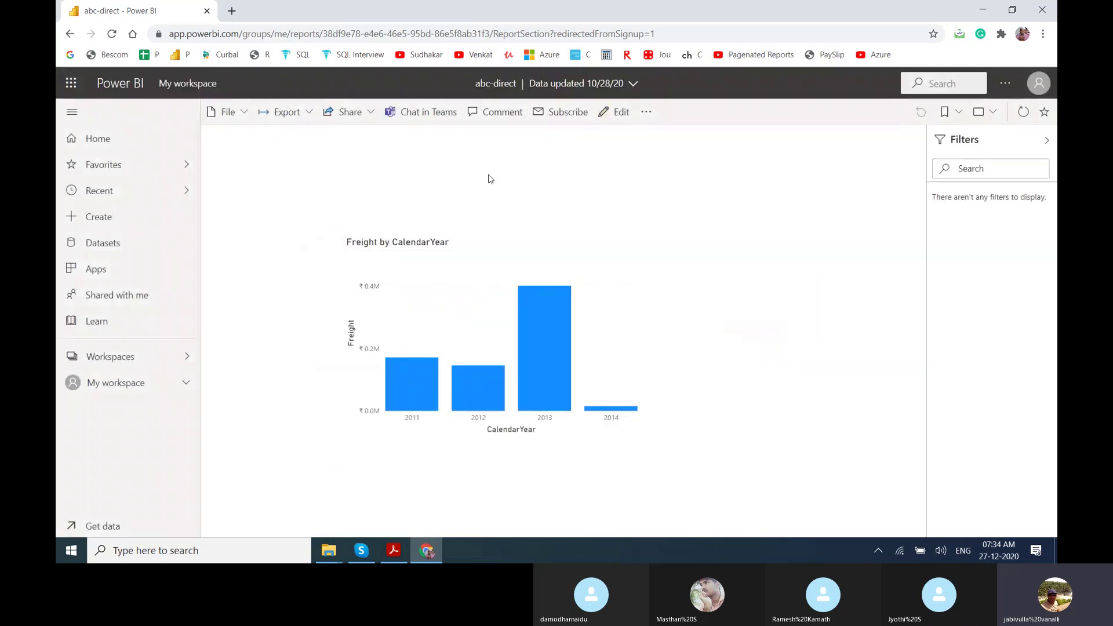
Generate a QR code for the abc-direct report, then close it.
click(376, 118)
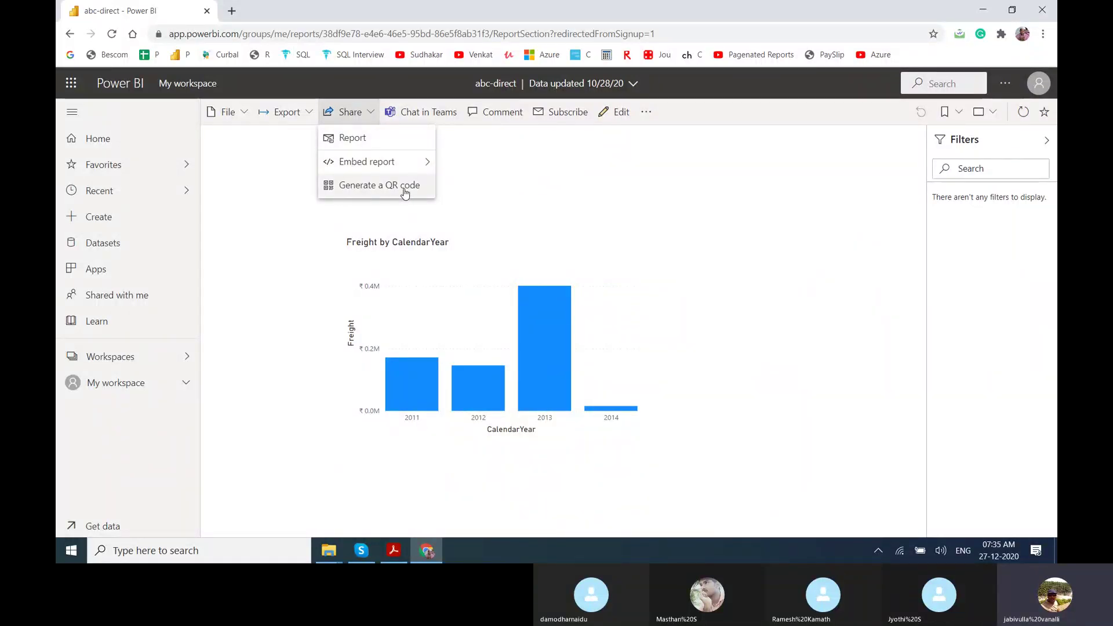
click(405, 187)
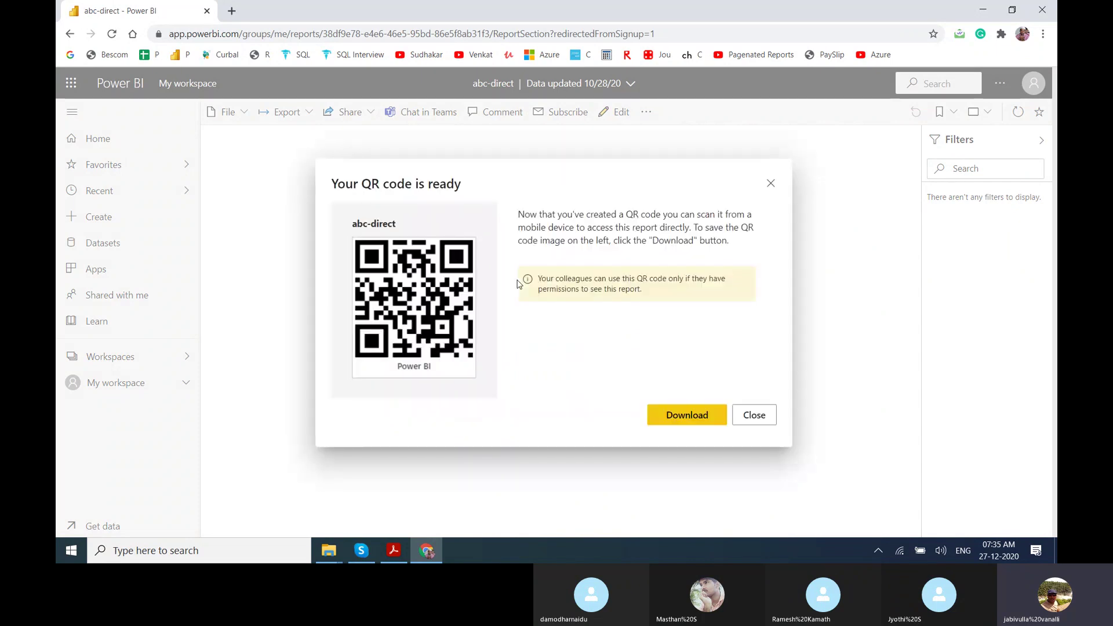
click(771, 183)
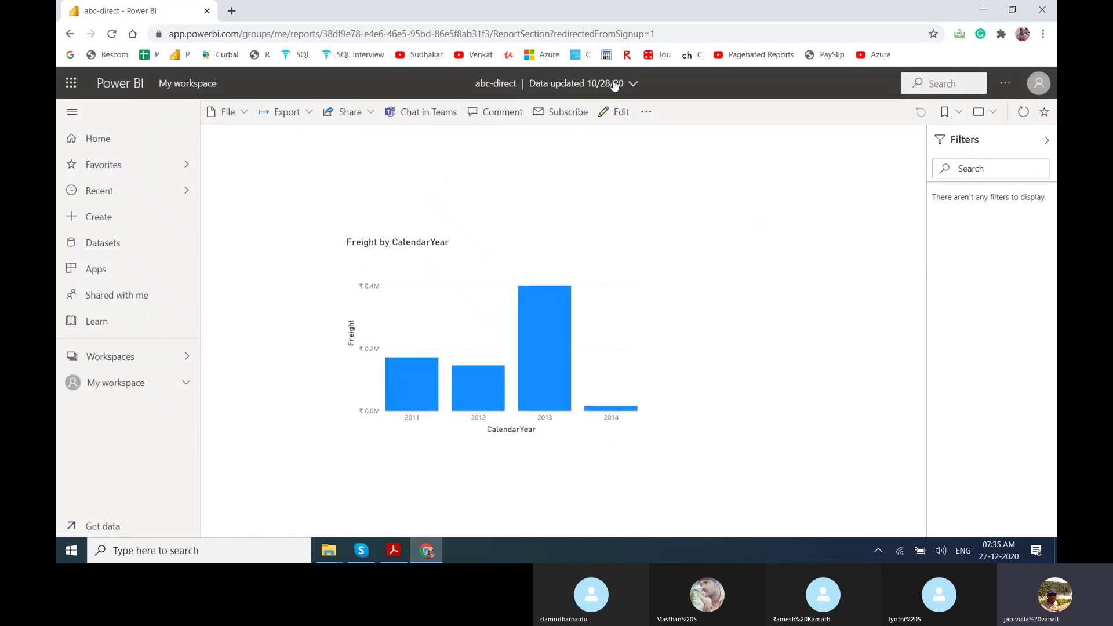
Open abc-direct's settings from File, cancel them, and open a new browser tab.
click(246, 113)
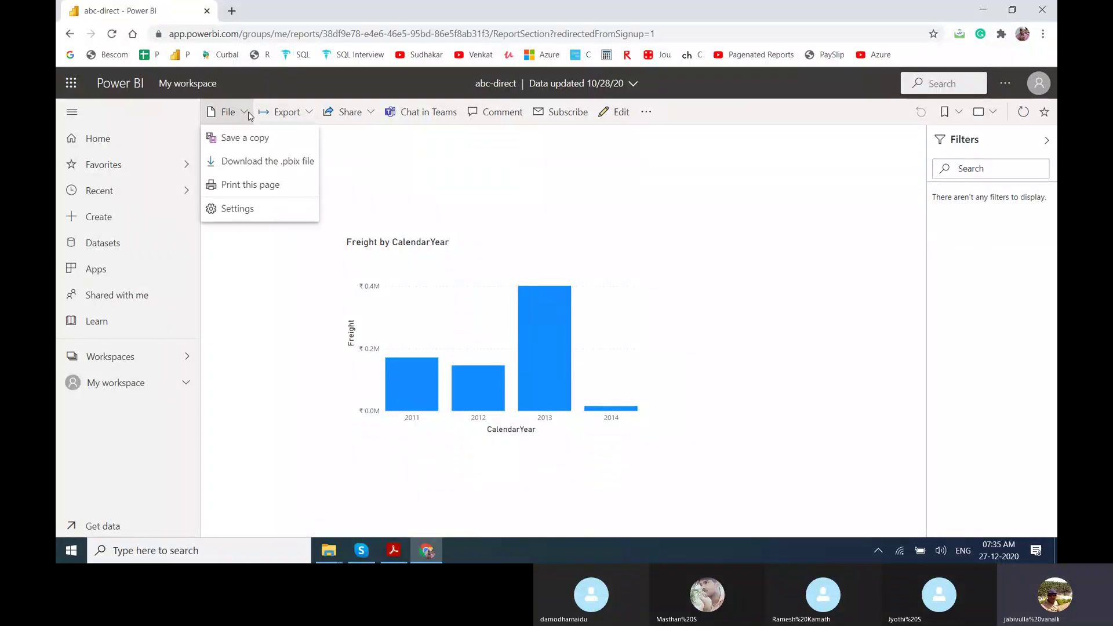
click(245, 219)
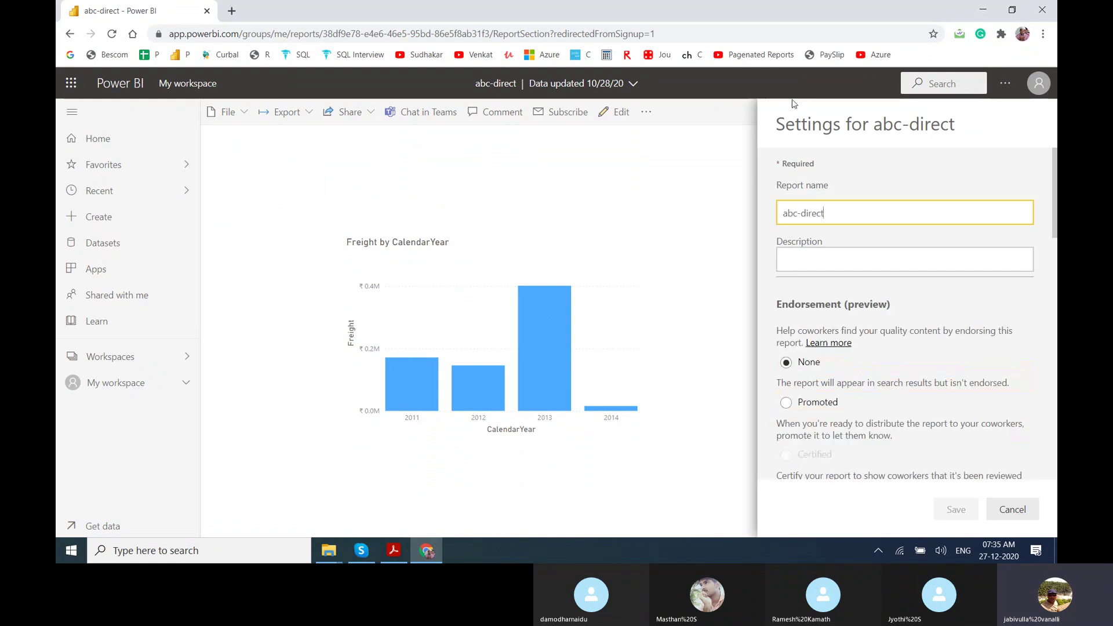
click(1019, 509)
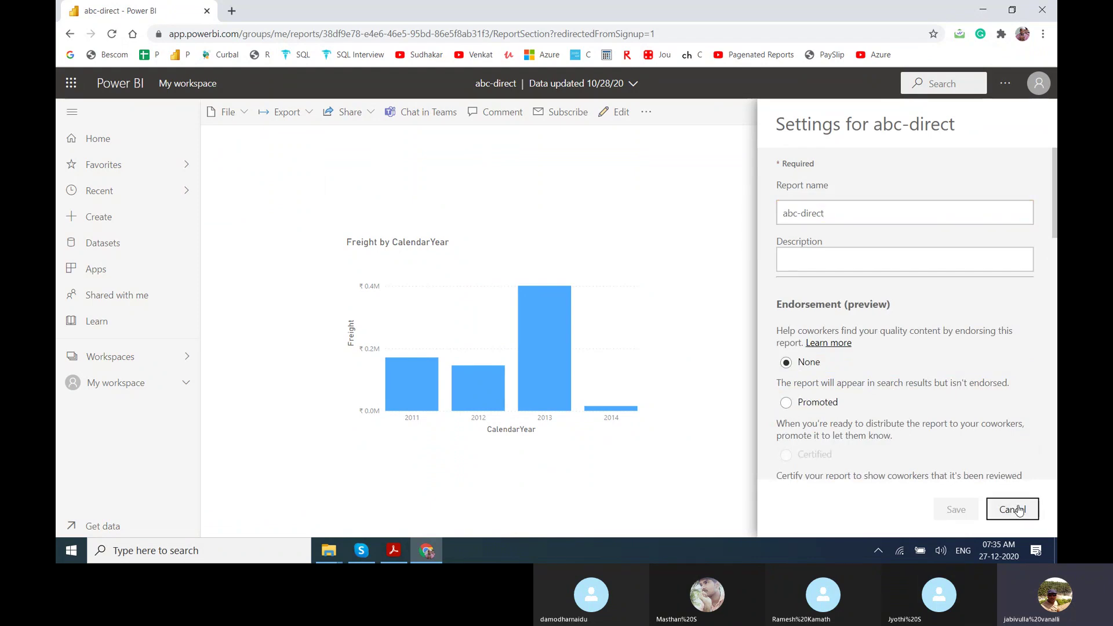
click(232, 11)
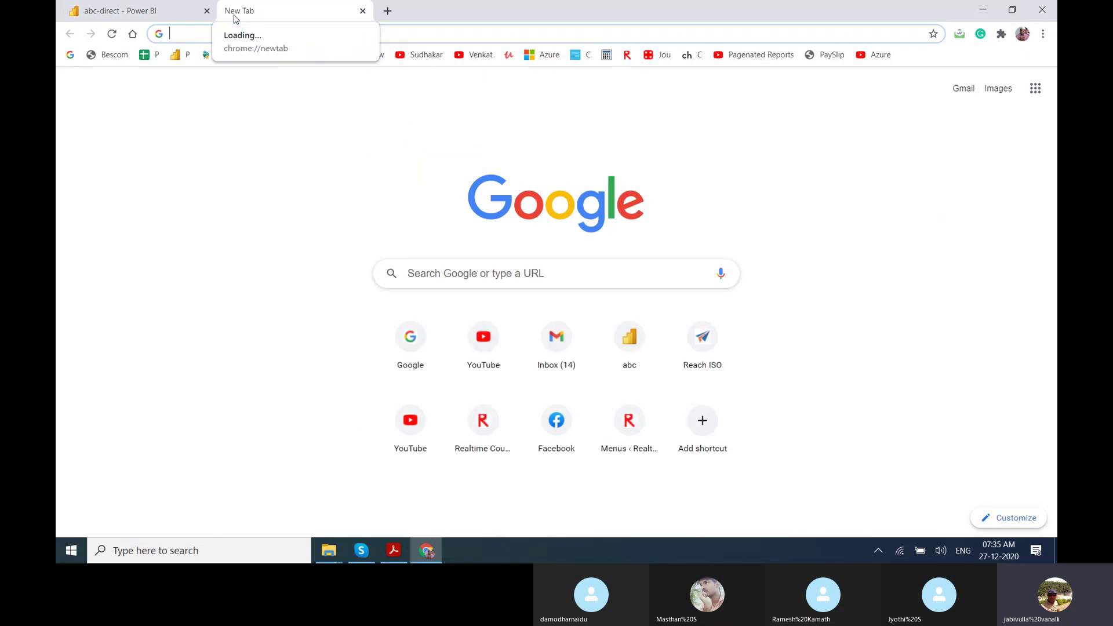
Search Google for 'power bi report as mobile app'.
text(power bi report)
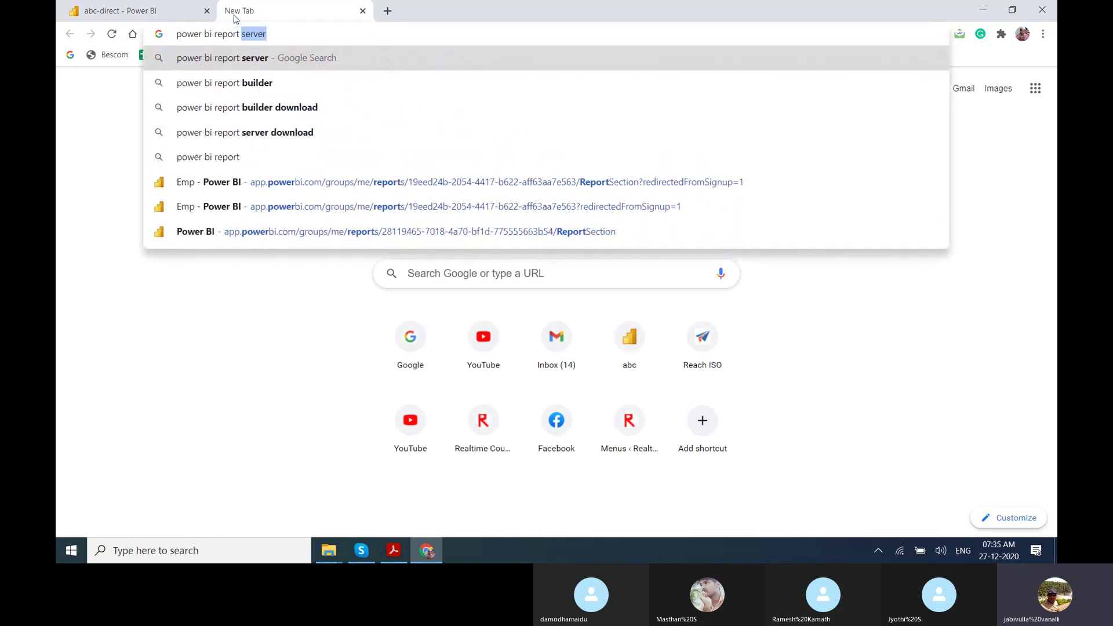
text( as)
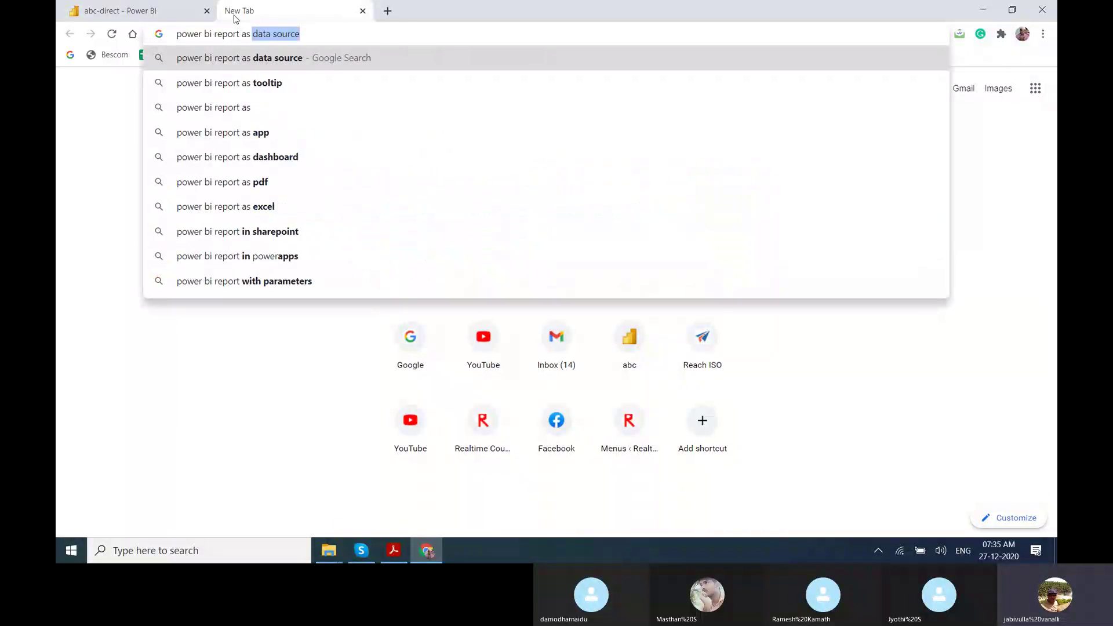
text( mobile )
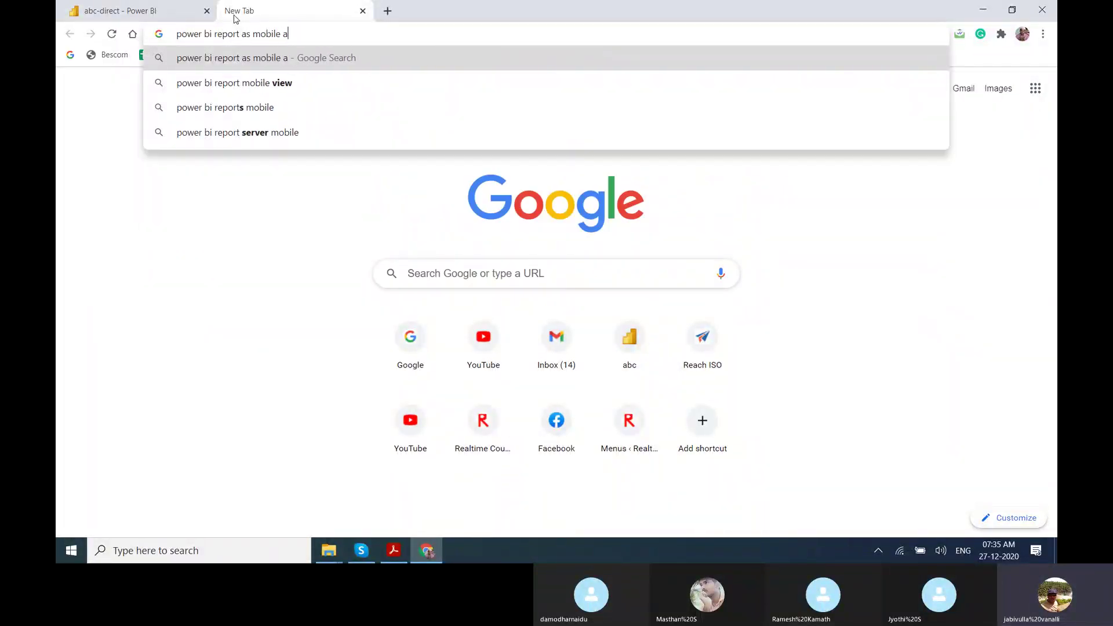
text(a)
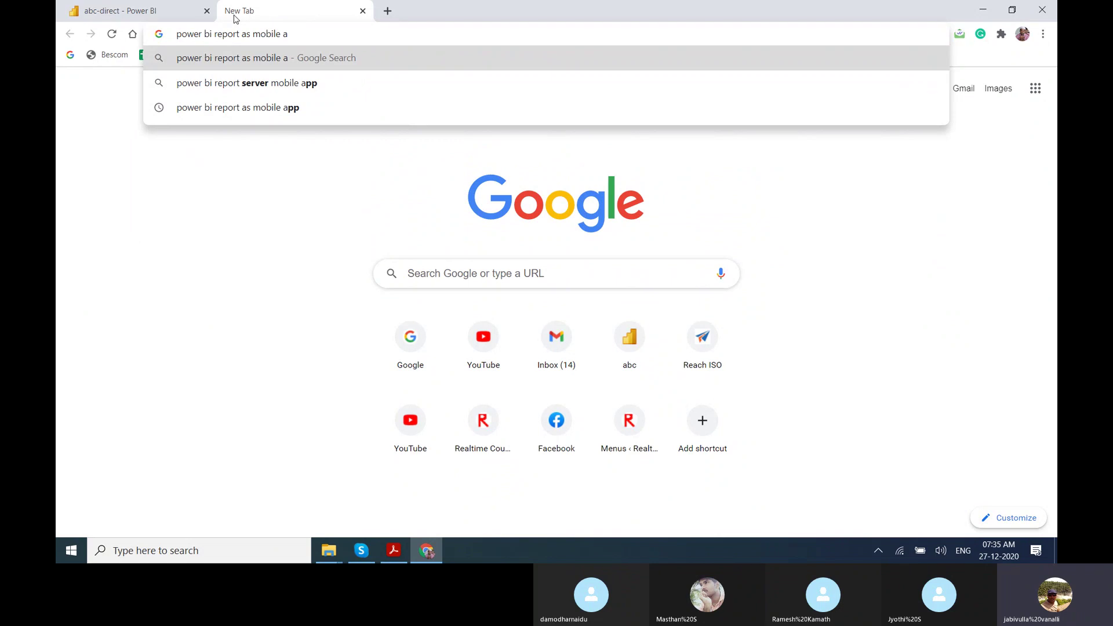
key(Down)
key(Down)
key(Return)
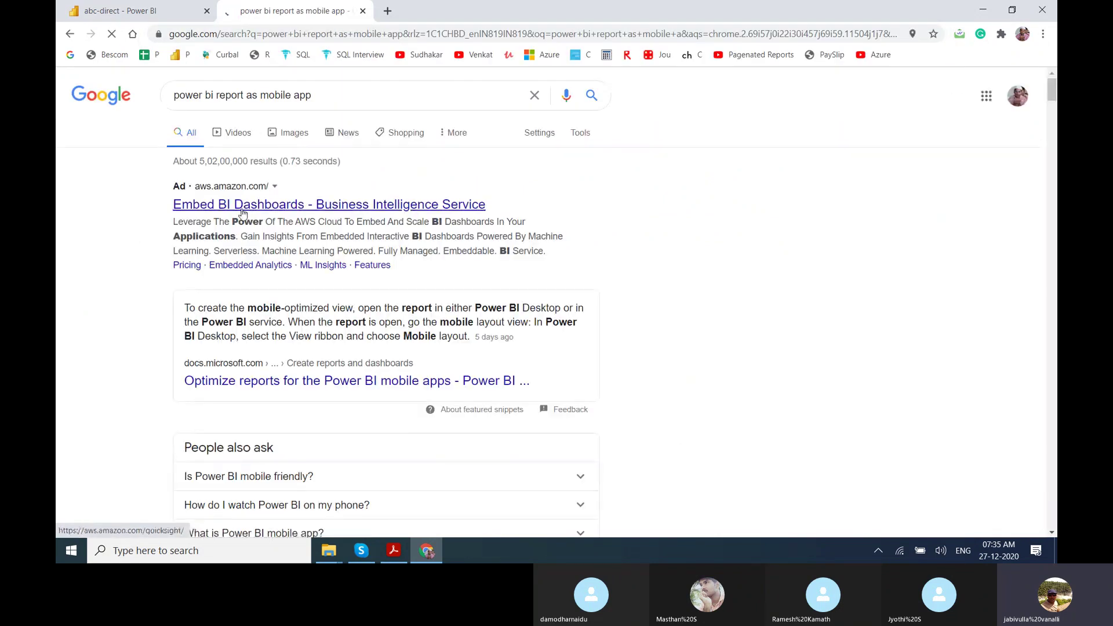
Open the Explore reports and View dashboards Docs articles in new tabs, then switch to Explore reports.
scroll(242, 214, down, 5)
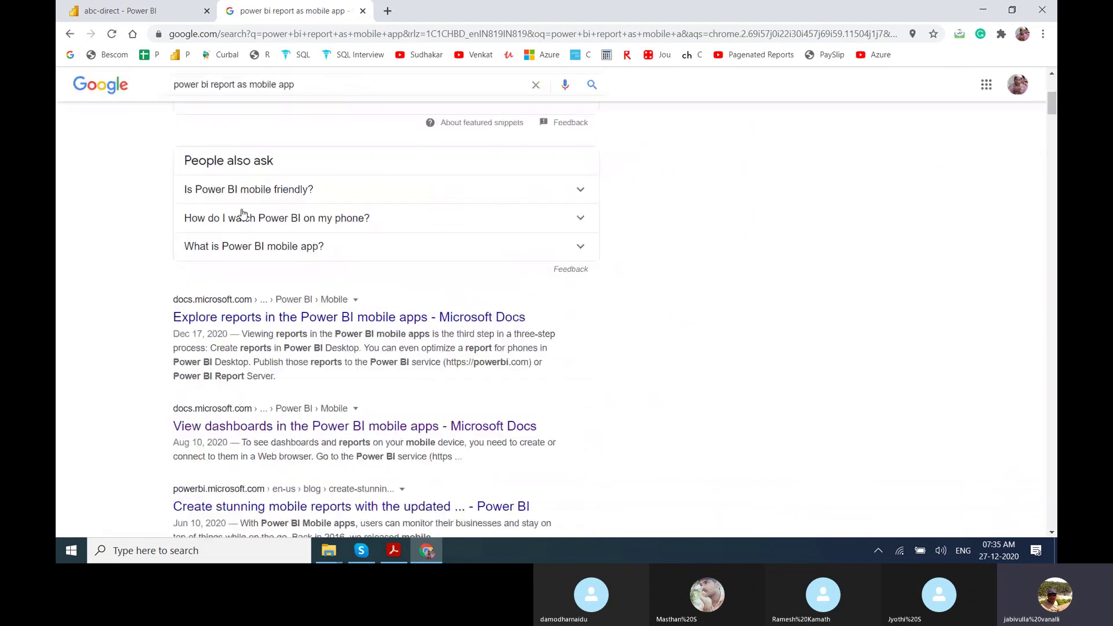
middle_click(248, 291)
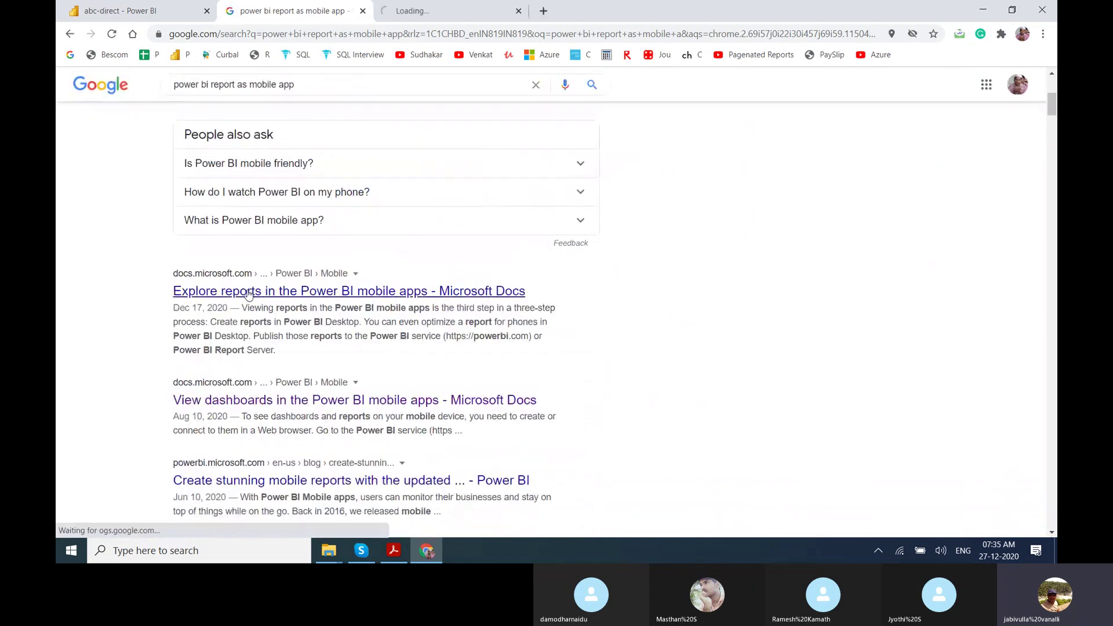
middle_click(226, 400)
scroll(226, 400, down, 1)
scroll(226, 400, down, 2)
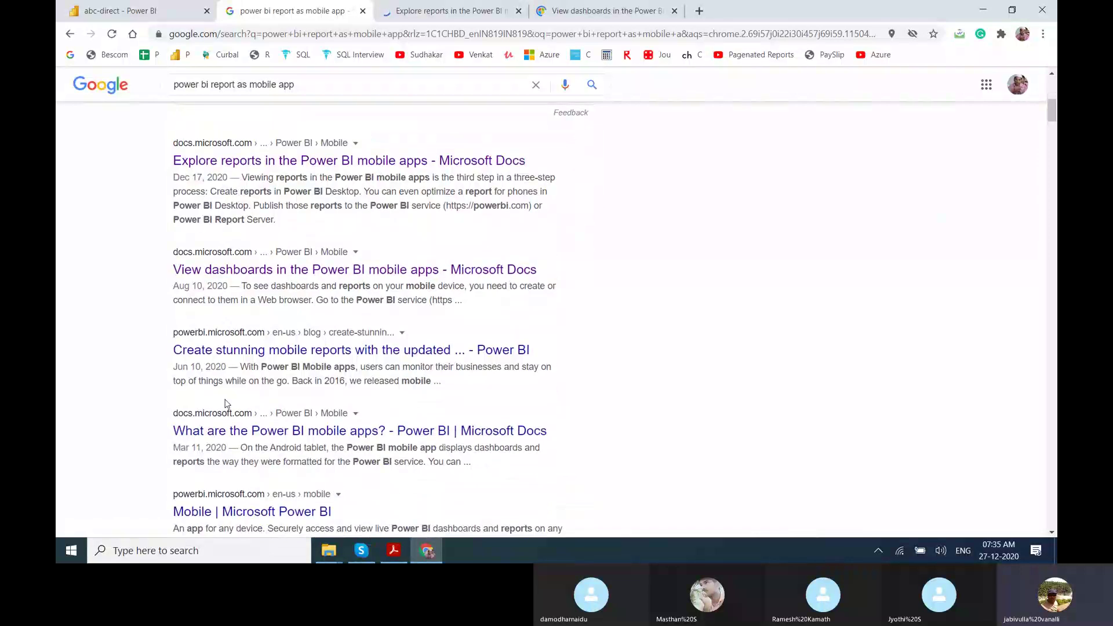
key(ctrl+Tab)
scroll(226, 405, down, 2)
scroll(226, 404, down, 10)
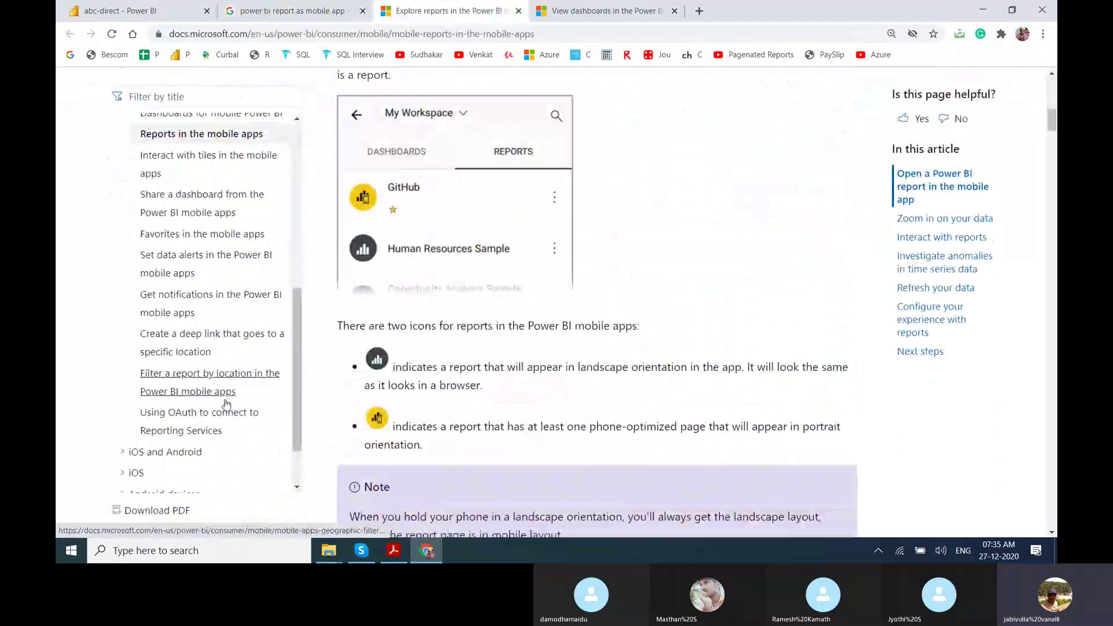
Scroll through the Explore reports in the Power BI mobile apps article.
scroll(226, 404, down, 3)
scroll(226, 404, down, 5)
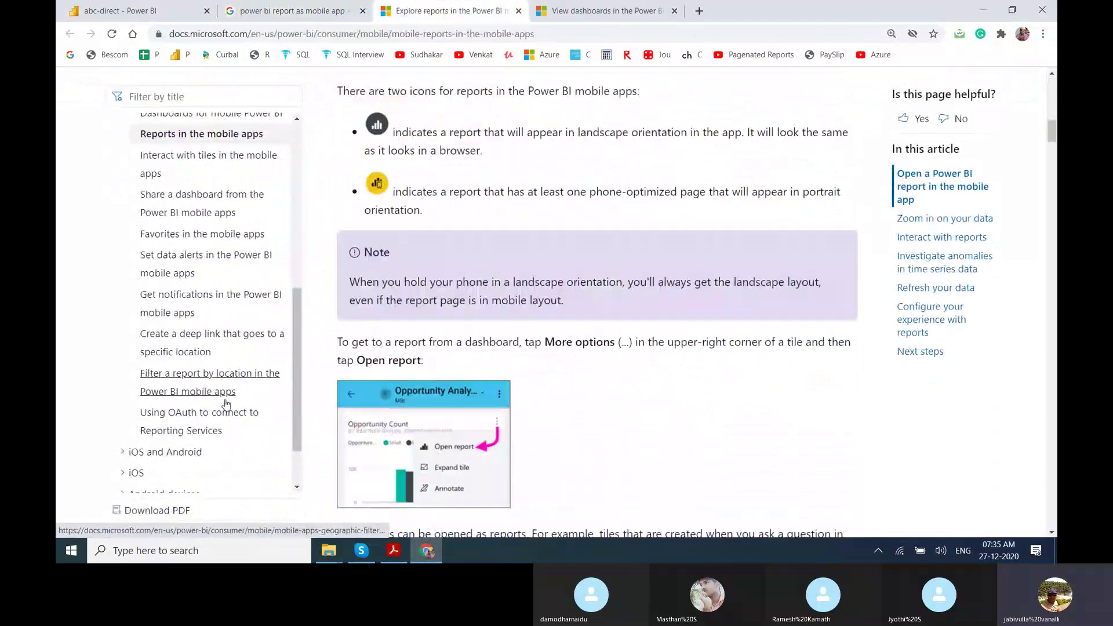
scroll(226, 405, down, 4)
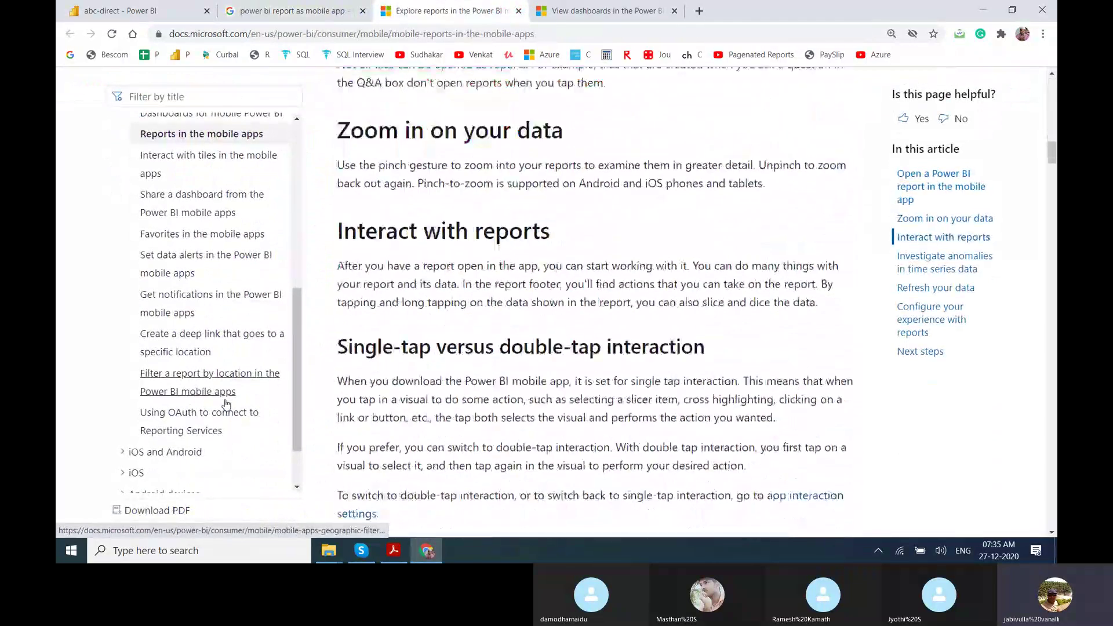
scroll(226, 404, down, 12)
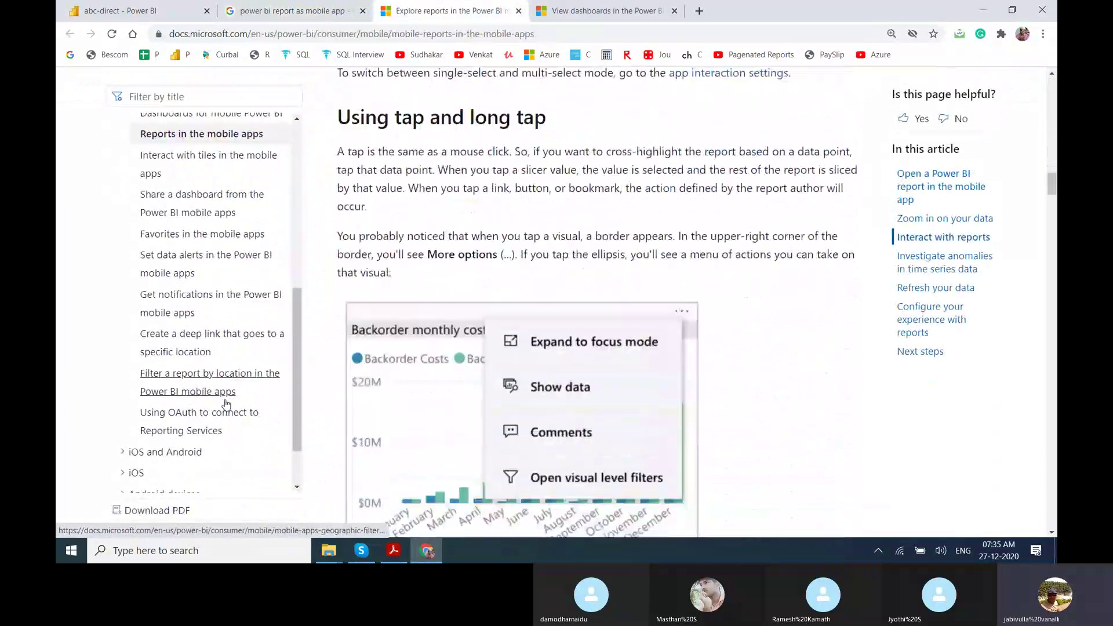
scroll(226, 404, down, 12)
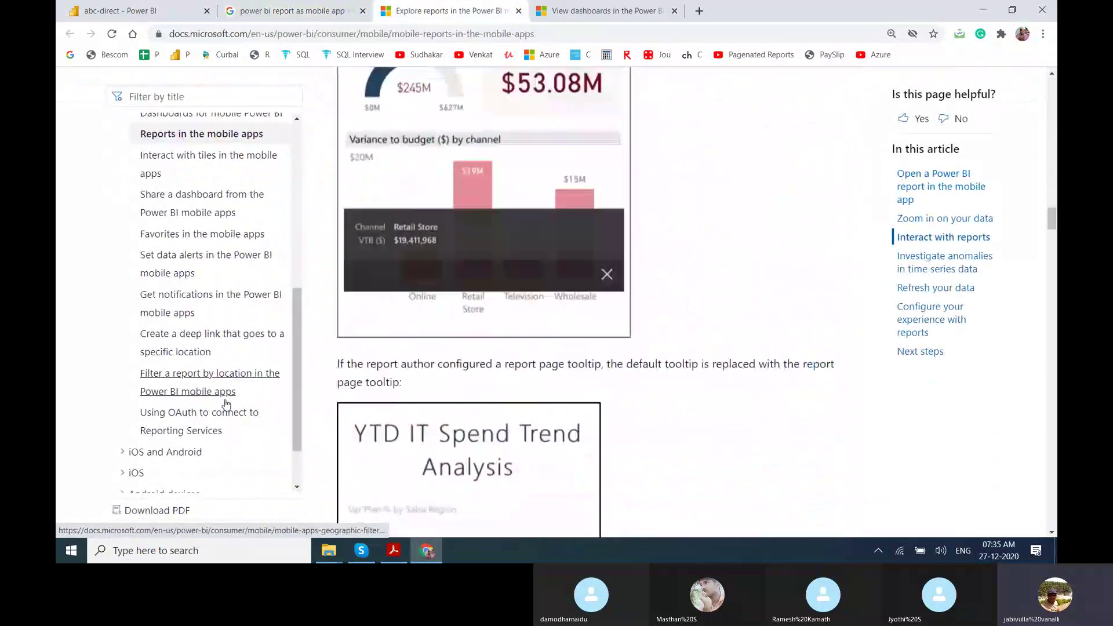
scroll(226, 404, down, 13)
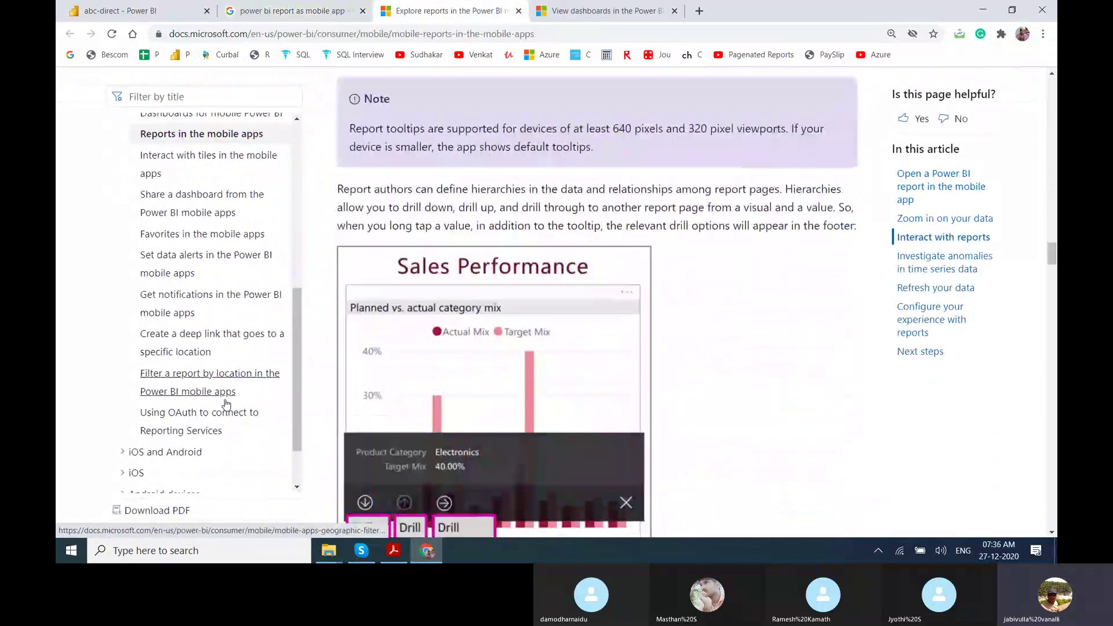
scroll(226, 404, down, 10)
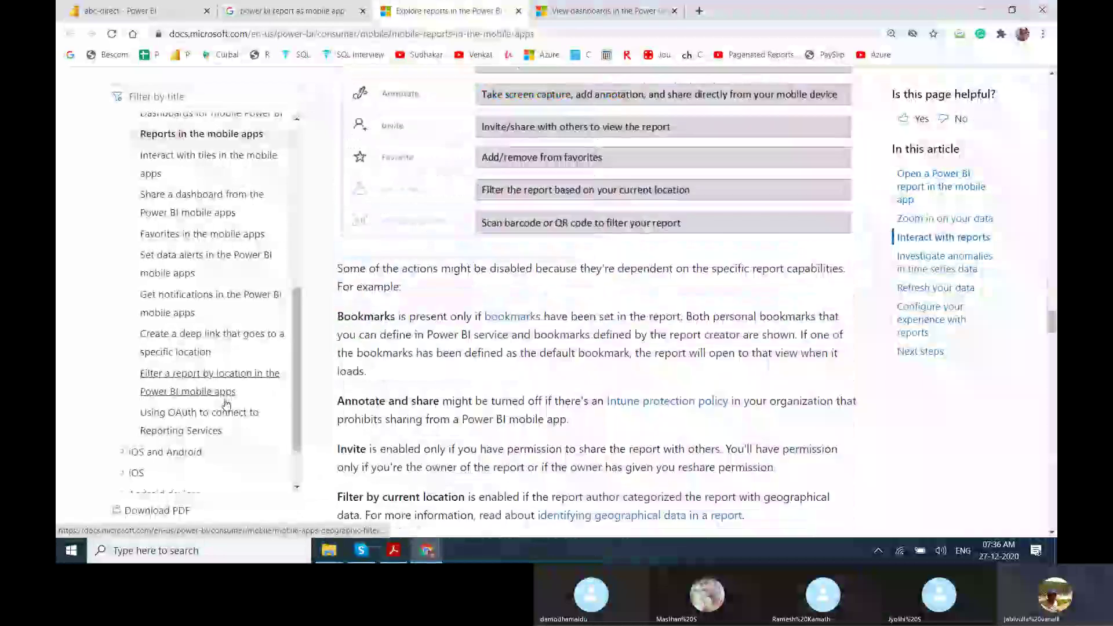
Read the View dashboards mobile article, then return to Power BI's My workspace list.
key(ctrl+Tab)
scroll(226, 404, down, 5)
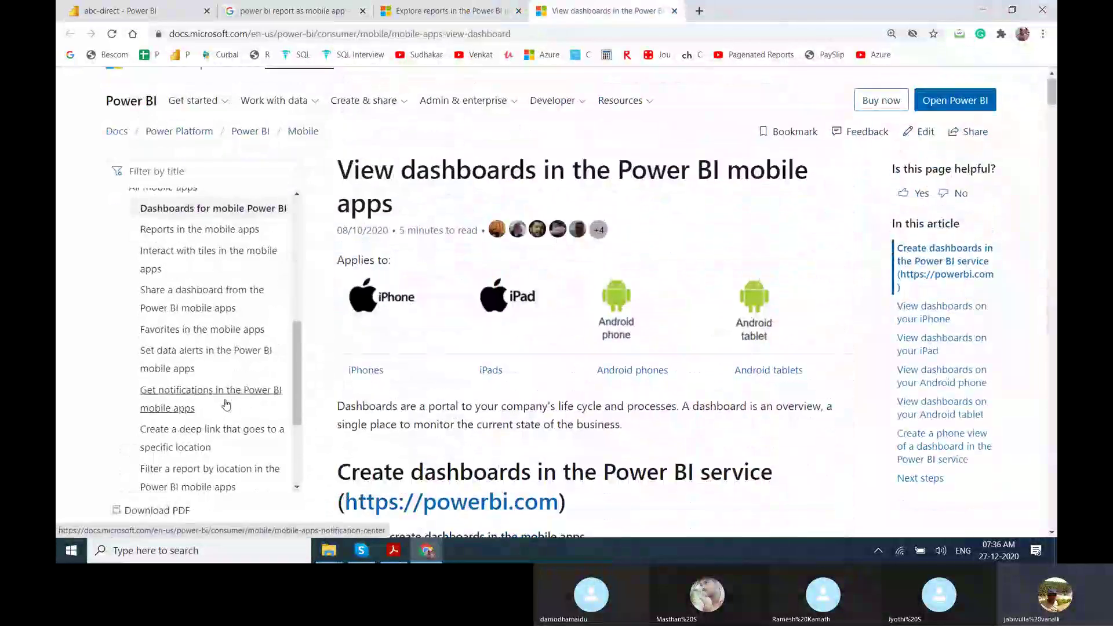
scroll(226, 404, down, 7)
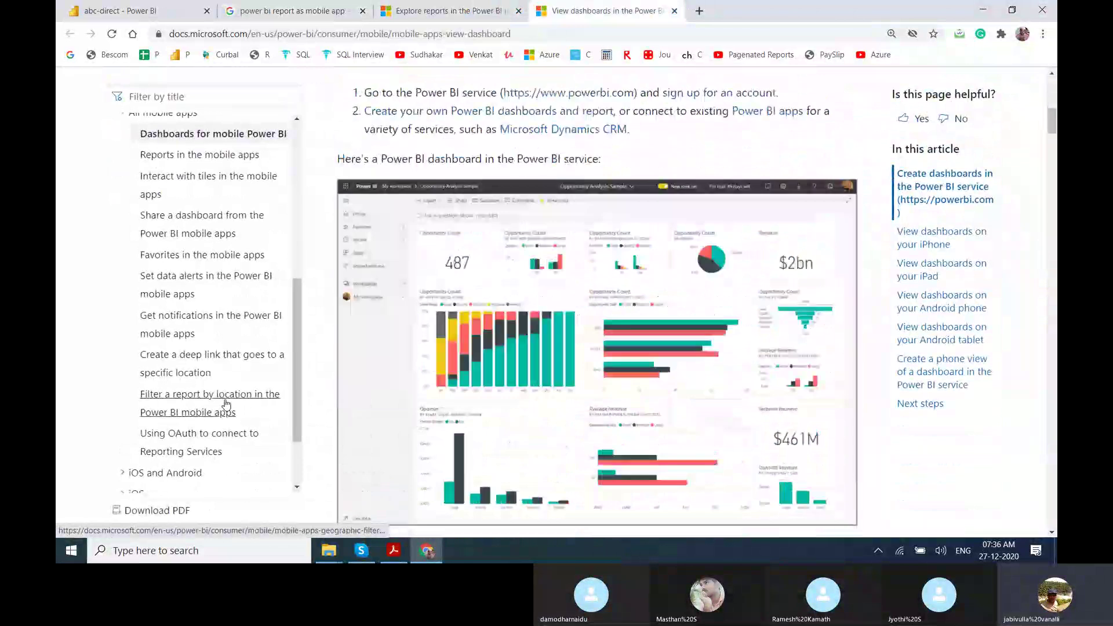
scroll(226, 404, down, 5)
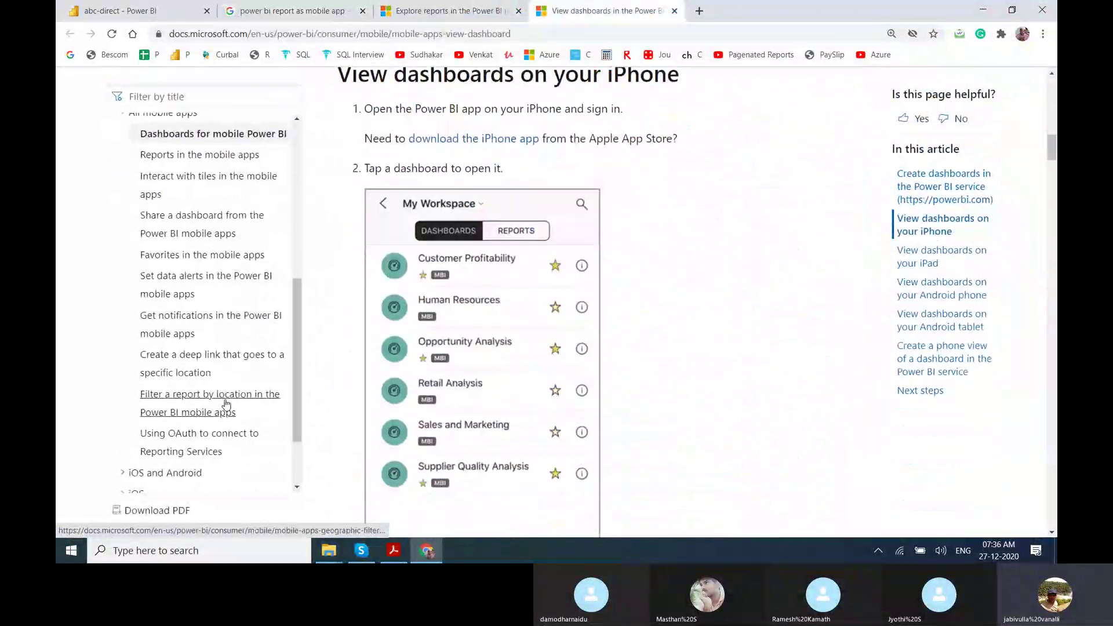
scroll(226, 405, down, 8)
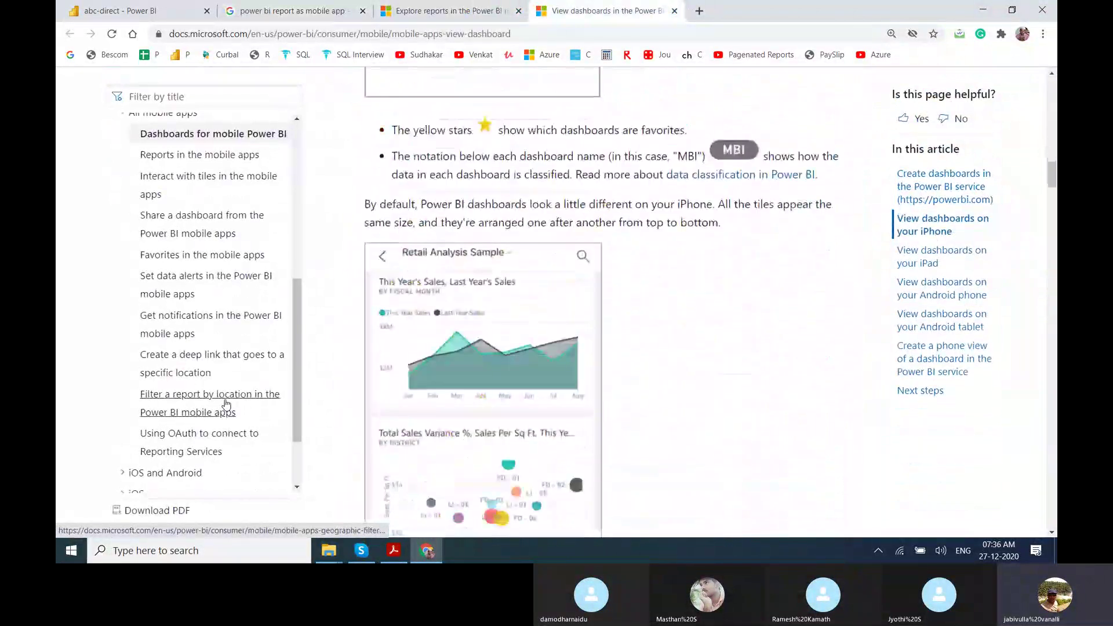
scroll(226, 404, down, 5)
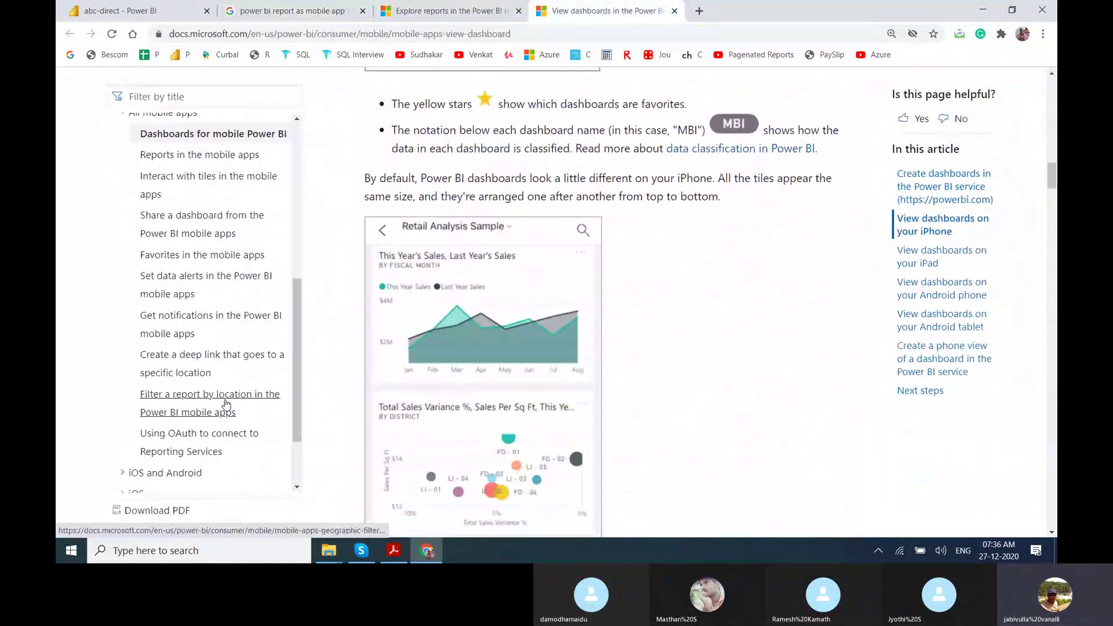
scroll(226, 404, up, 5)
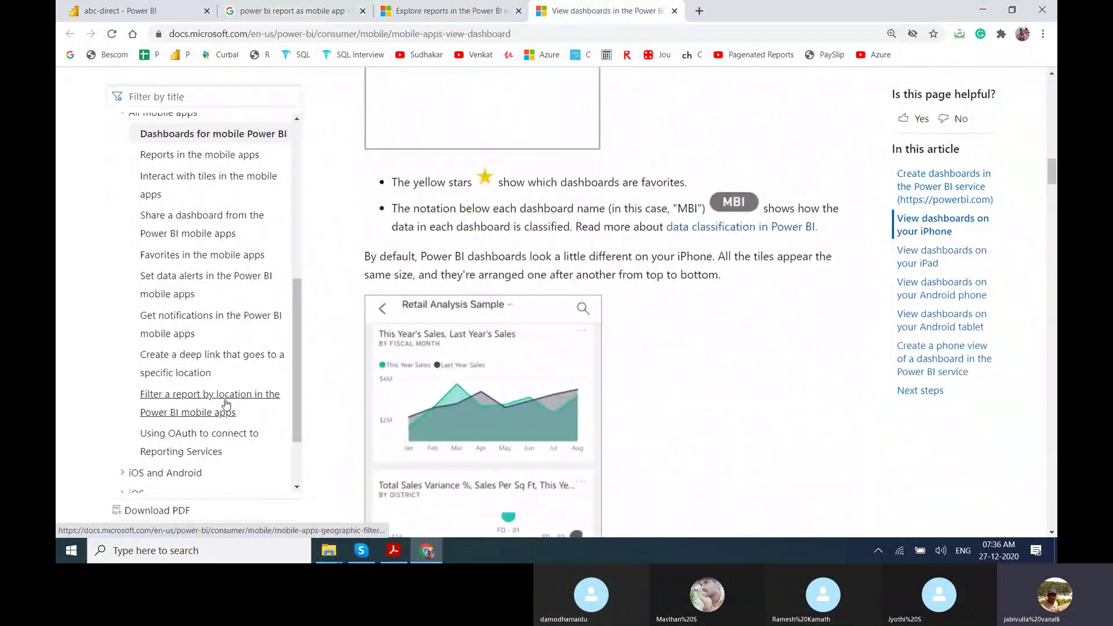
scroll(226, 404, down, 4)
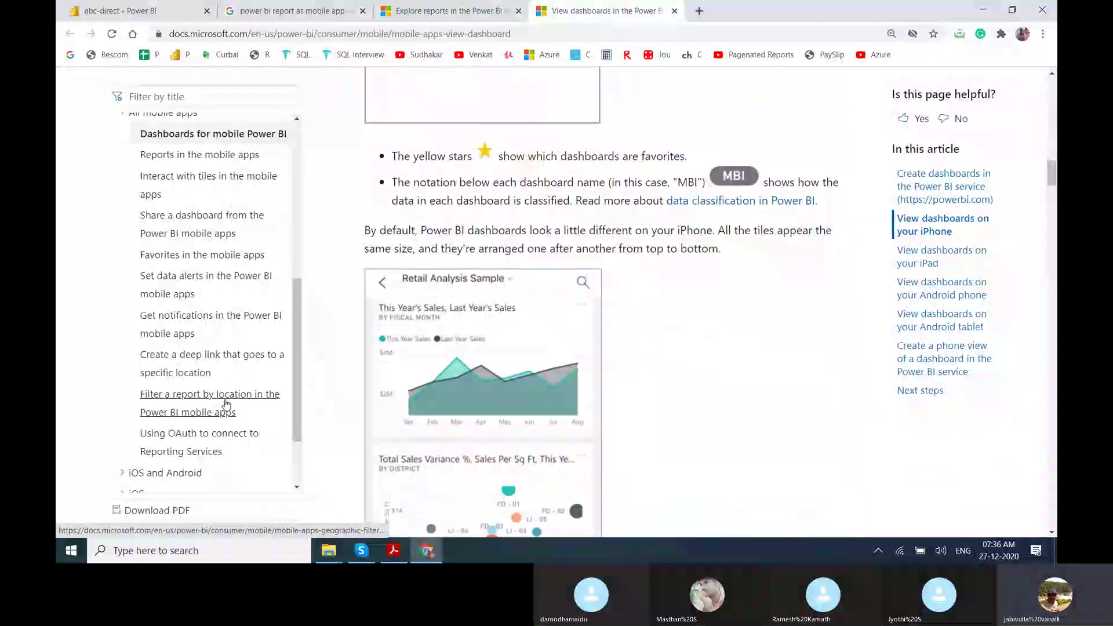
scroll(226, 404, down, 10)
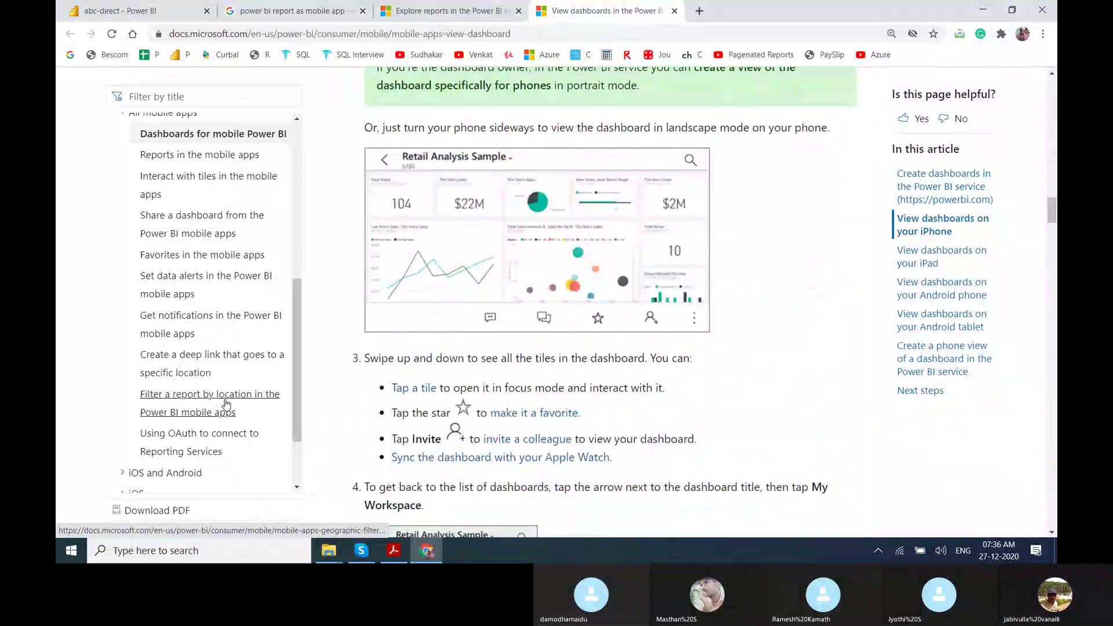
scroll(226, 404, down, 2)
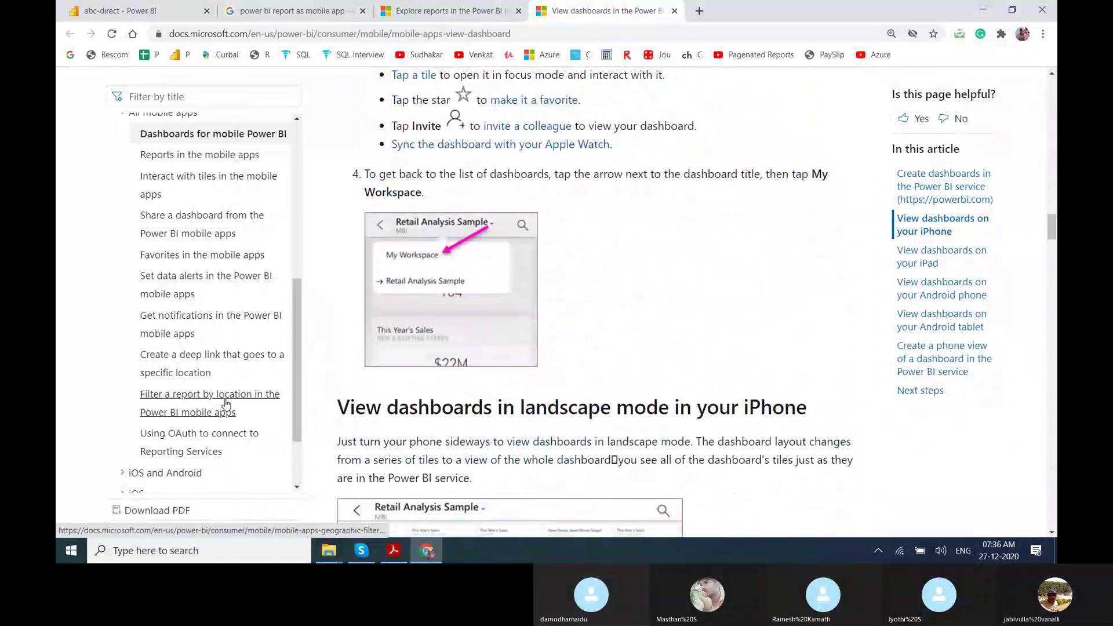
scroll(226, 404, down, 6)
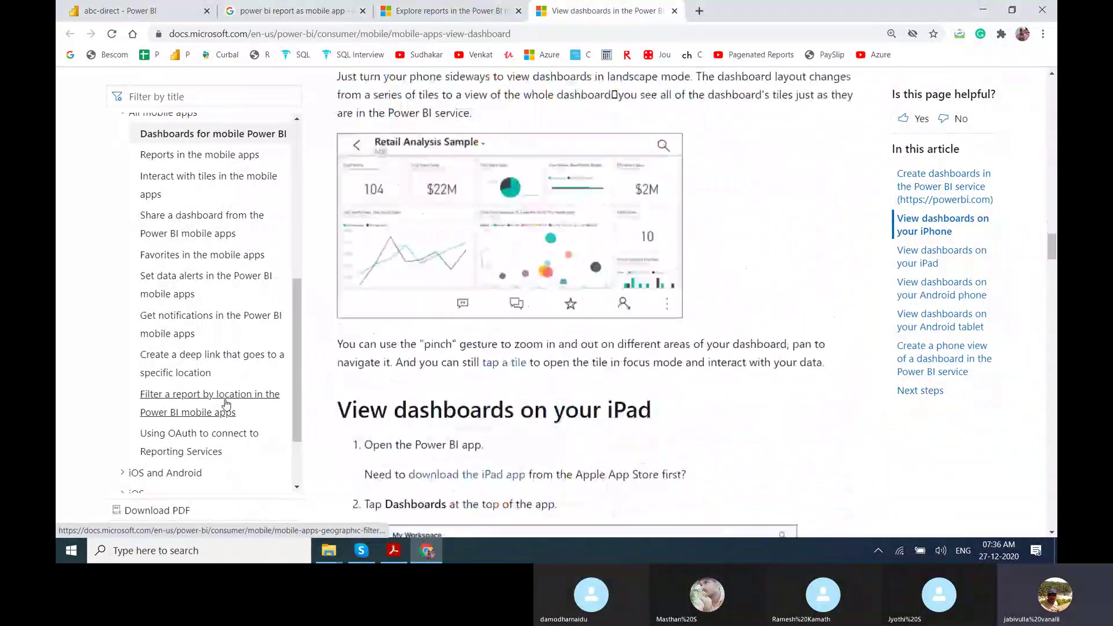
scroll(227, 404, down, 7)
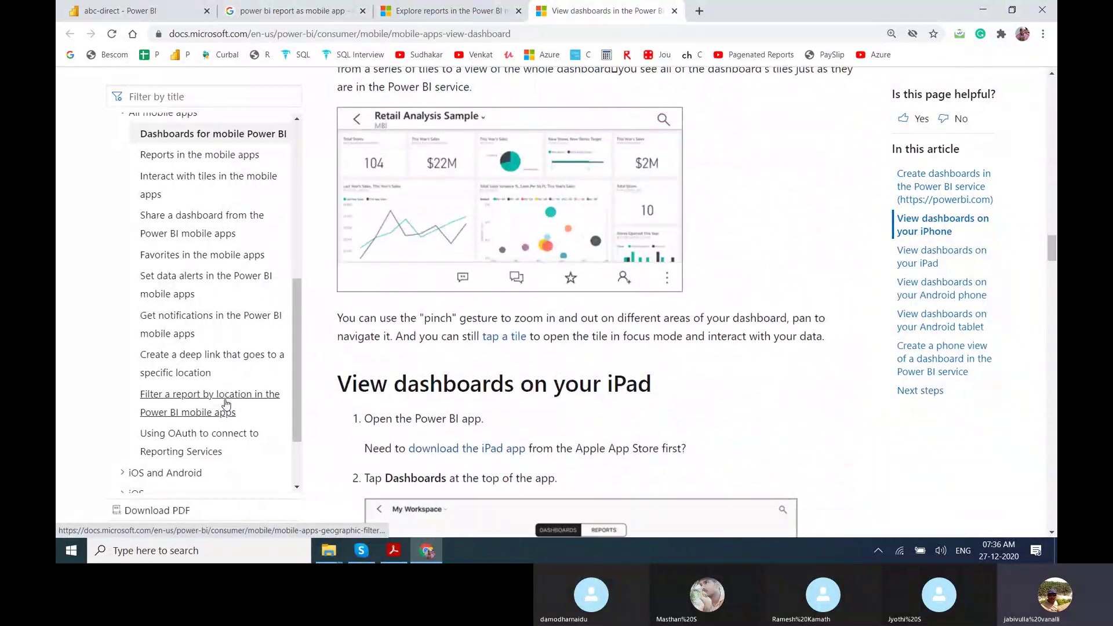
scroll(226, 404, down, 6)
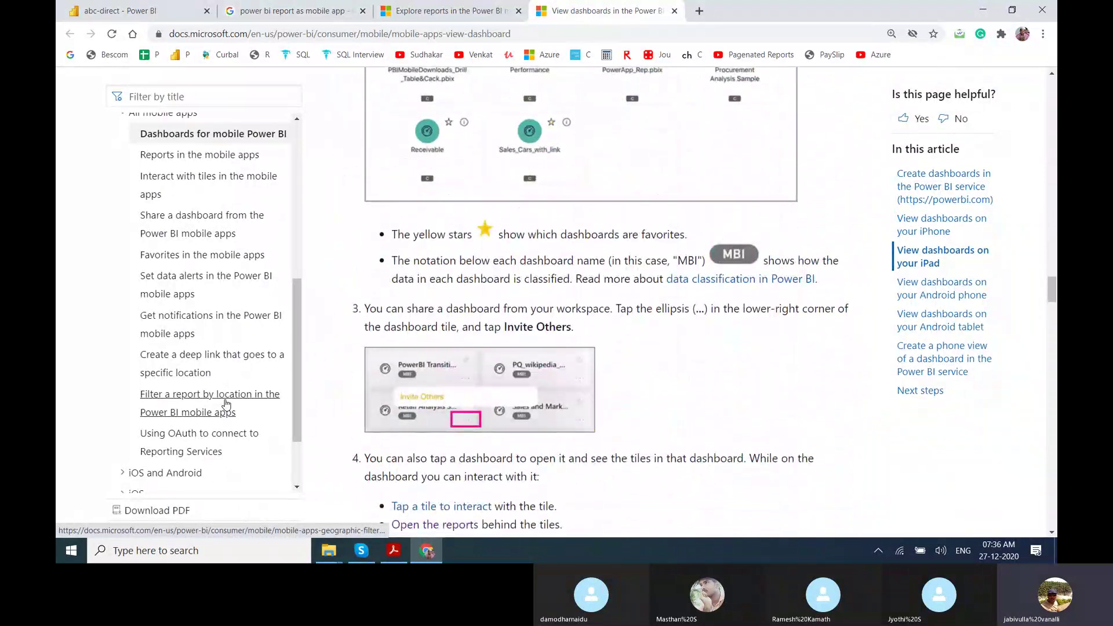
scroll(226, 405, down, 8)
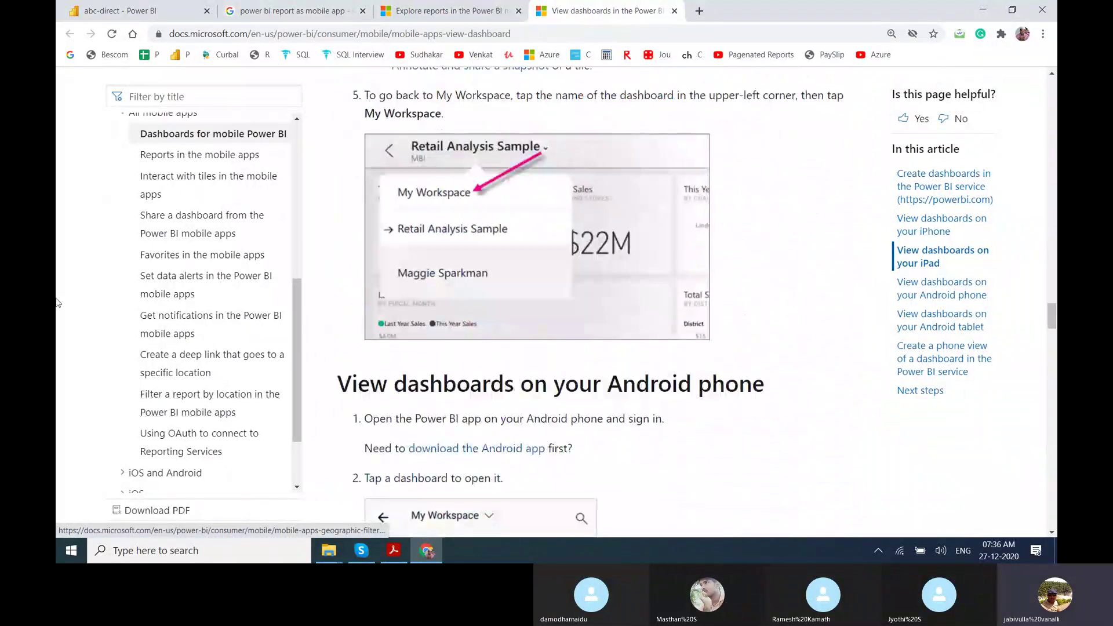
key(ctrl+Tab)
click(125, 385)
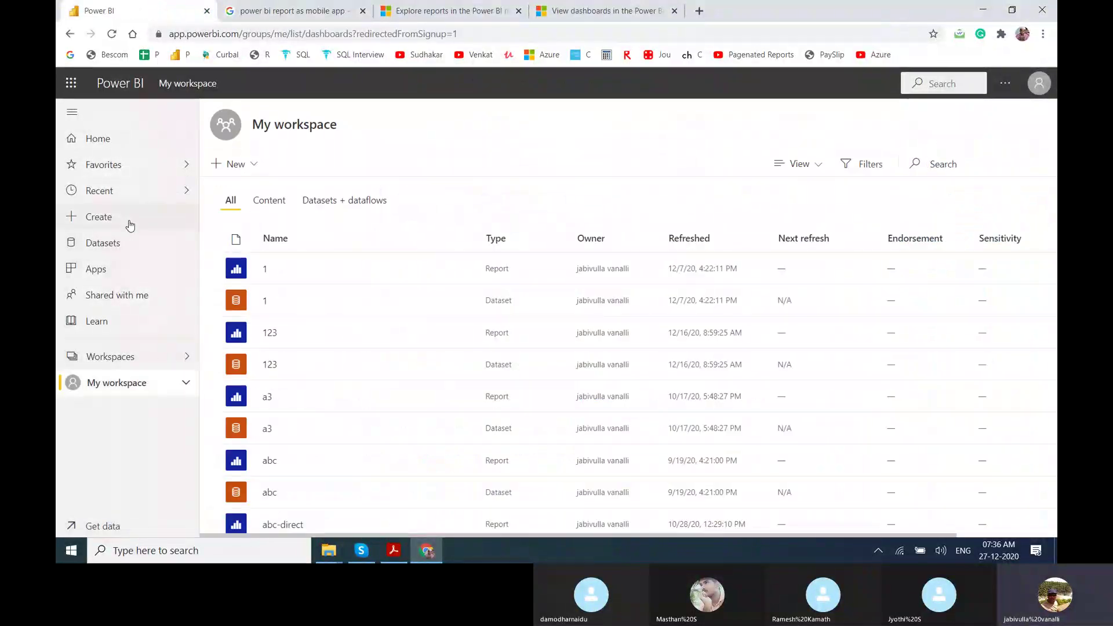
Browse the Favorites, Home and Recent pages, then open My Dashboard from Home.
click(140, 165)
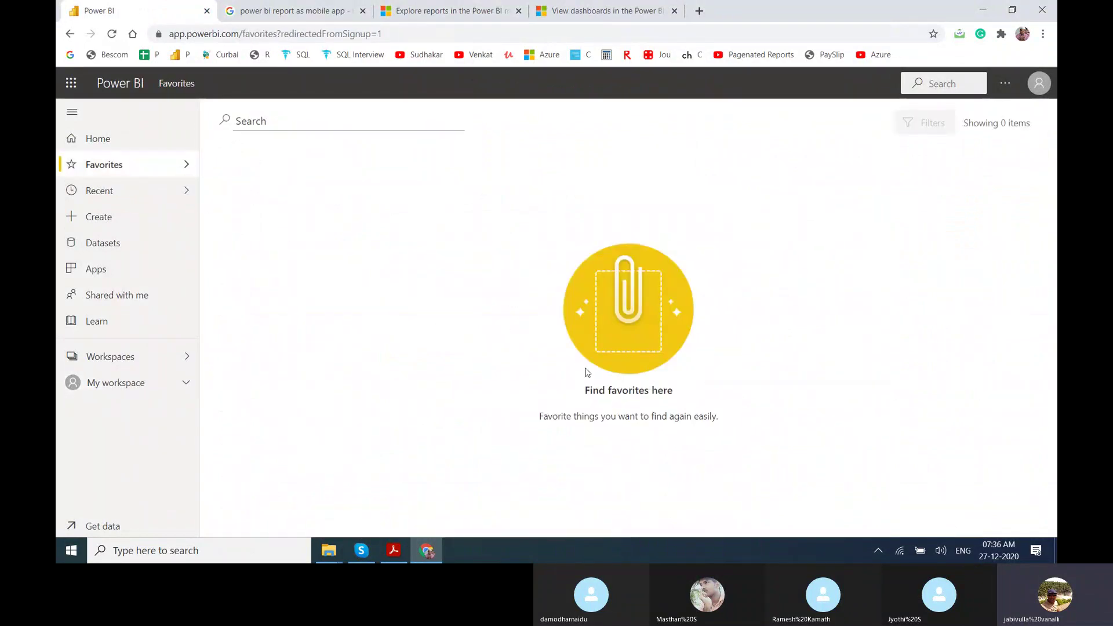
click(91, 142)
click(104, 189)
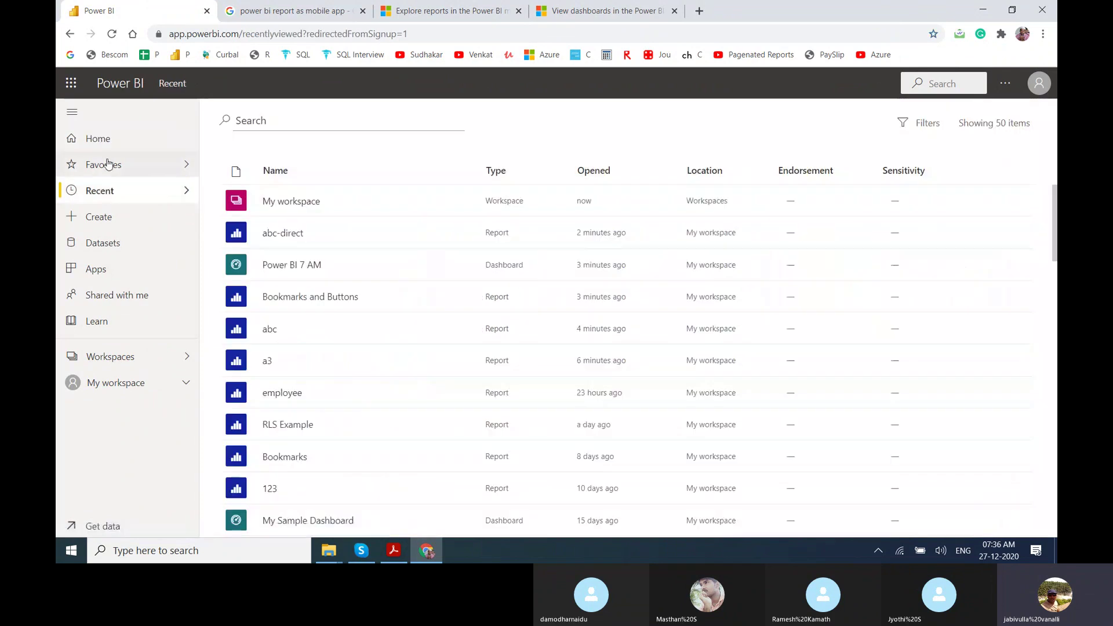
click(101, 138)
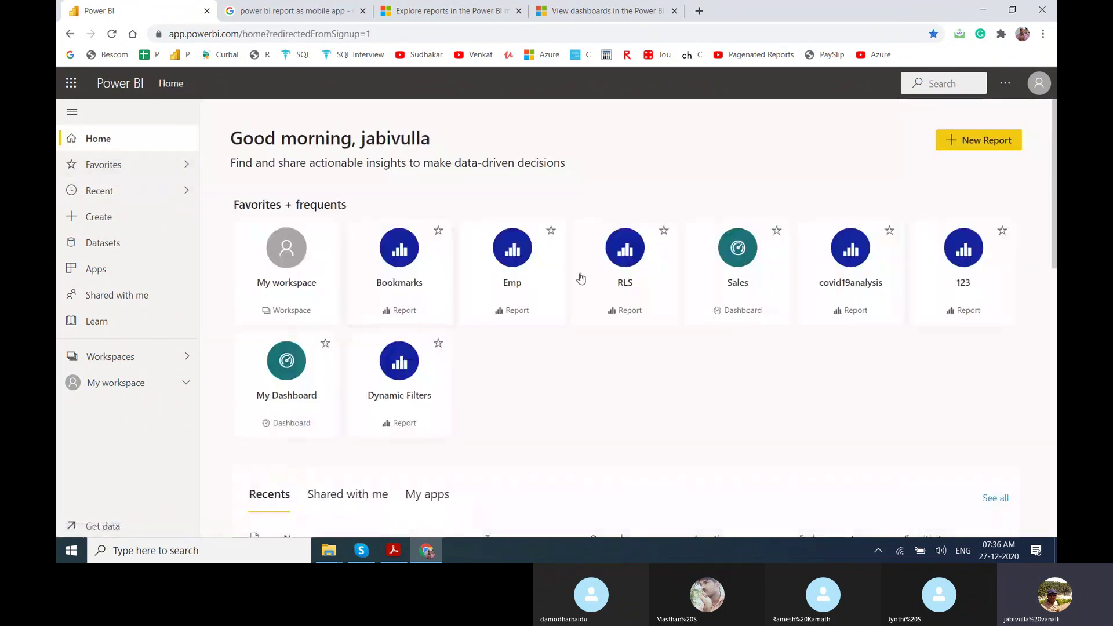
click(265, 396)
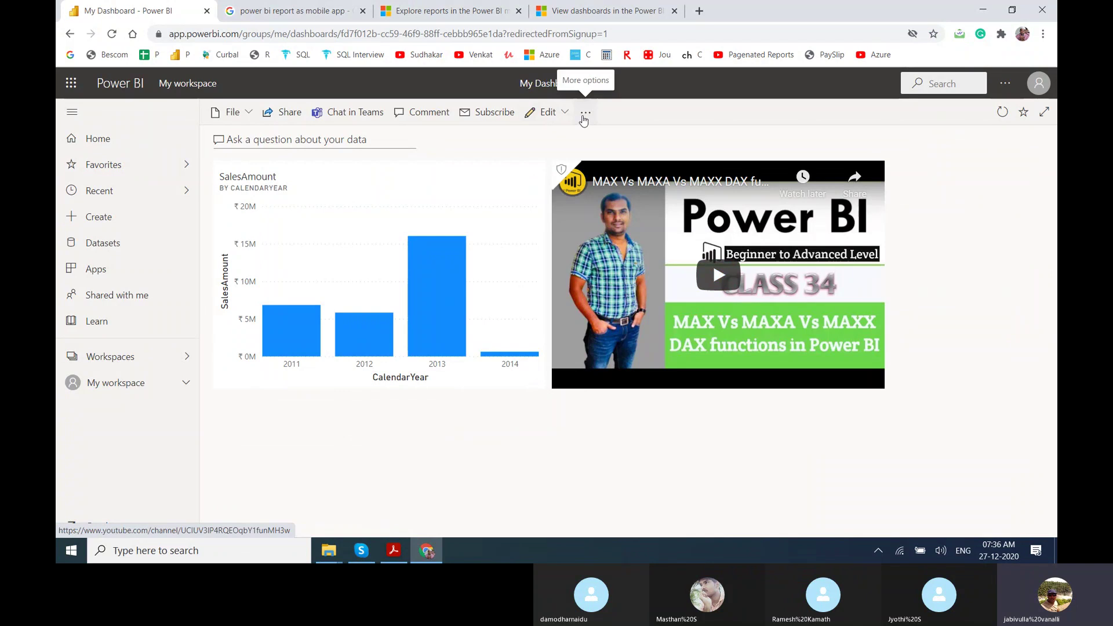
Open and close the dashboard's more-options menu twice.
click(585, 119)
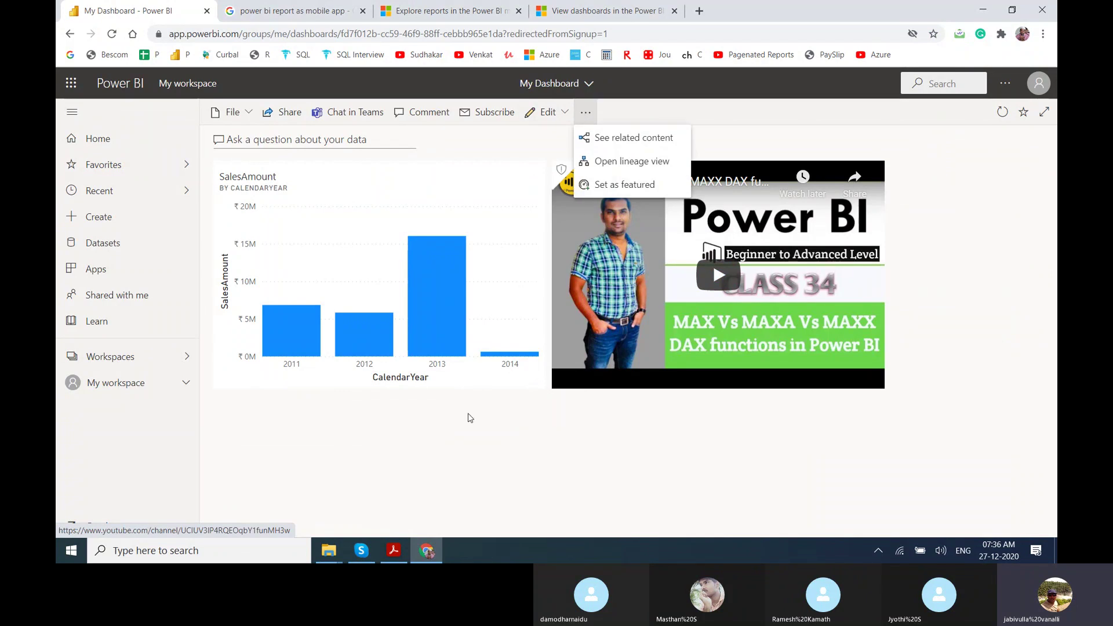
key(Escape)
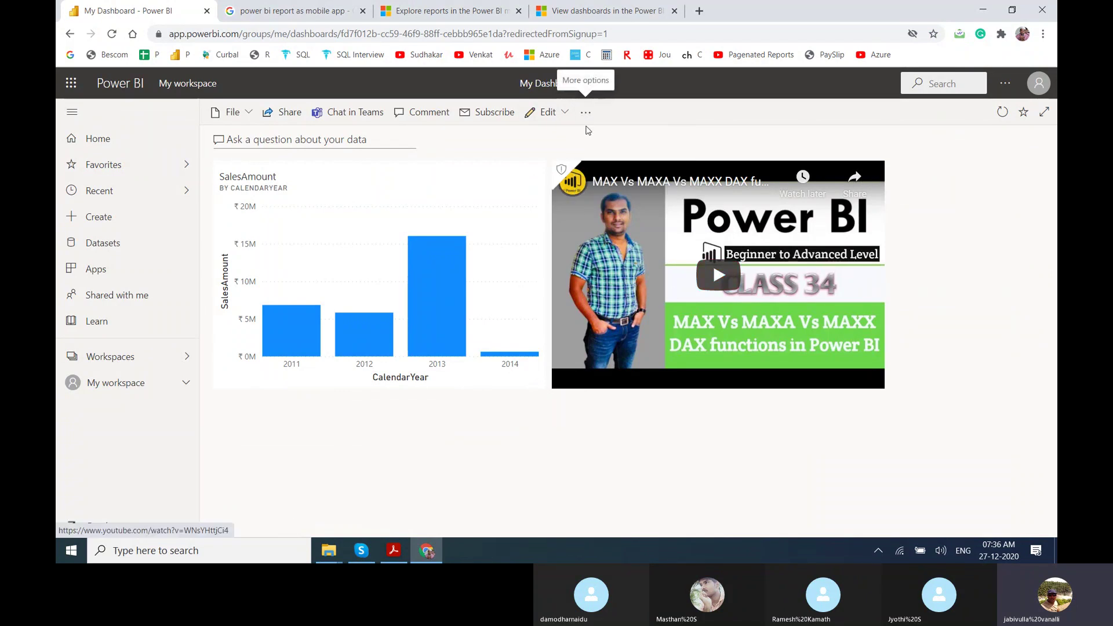
click(579, 117)
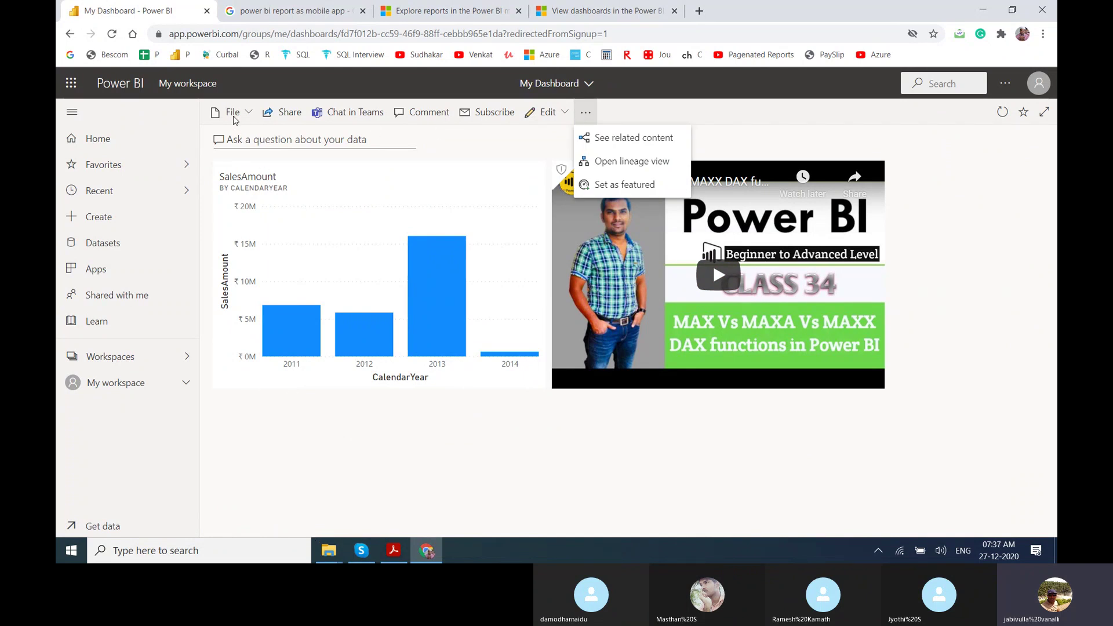
key(Escape)
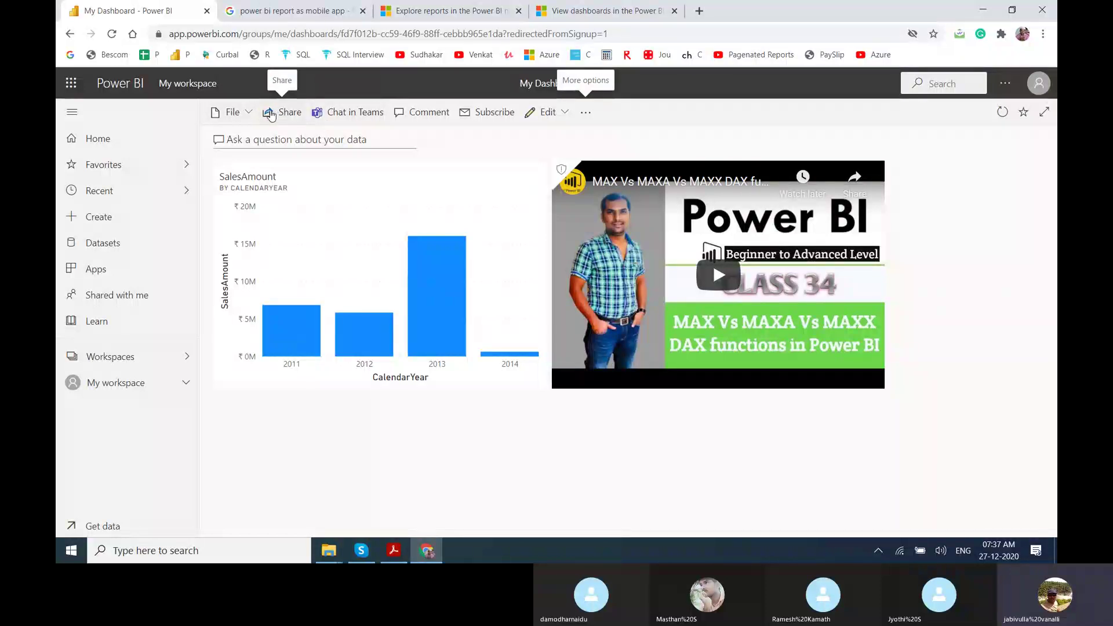
Try sharing the dashboard, dismiss the Power BI Pro upgrade prompt, and show the dashboard details.
click(271, 113)
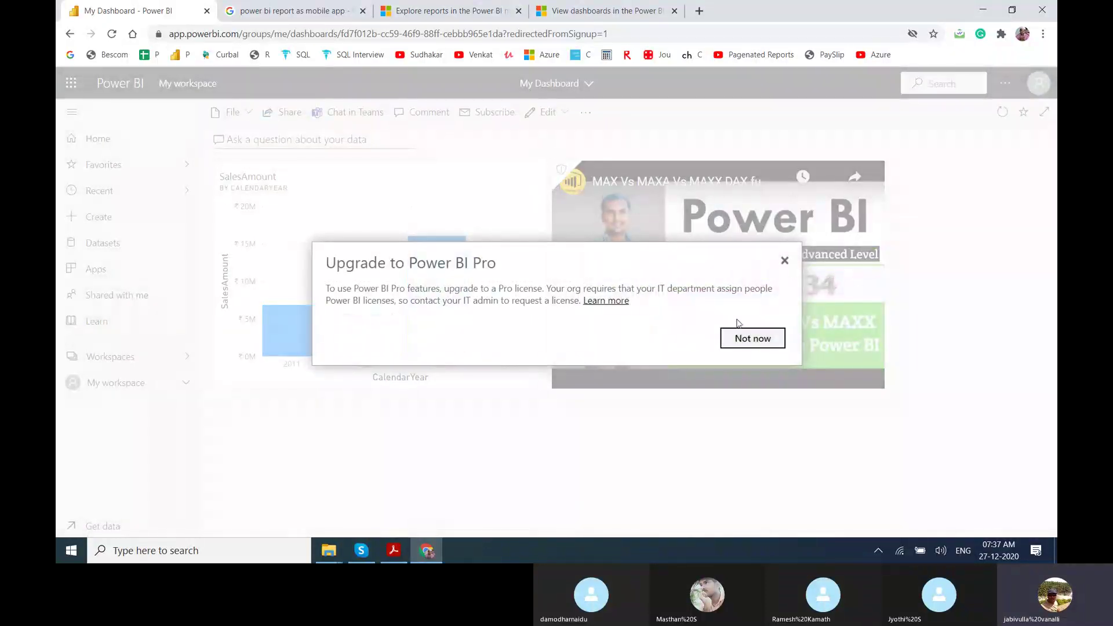
click(784, 262)
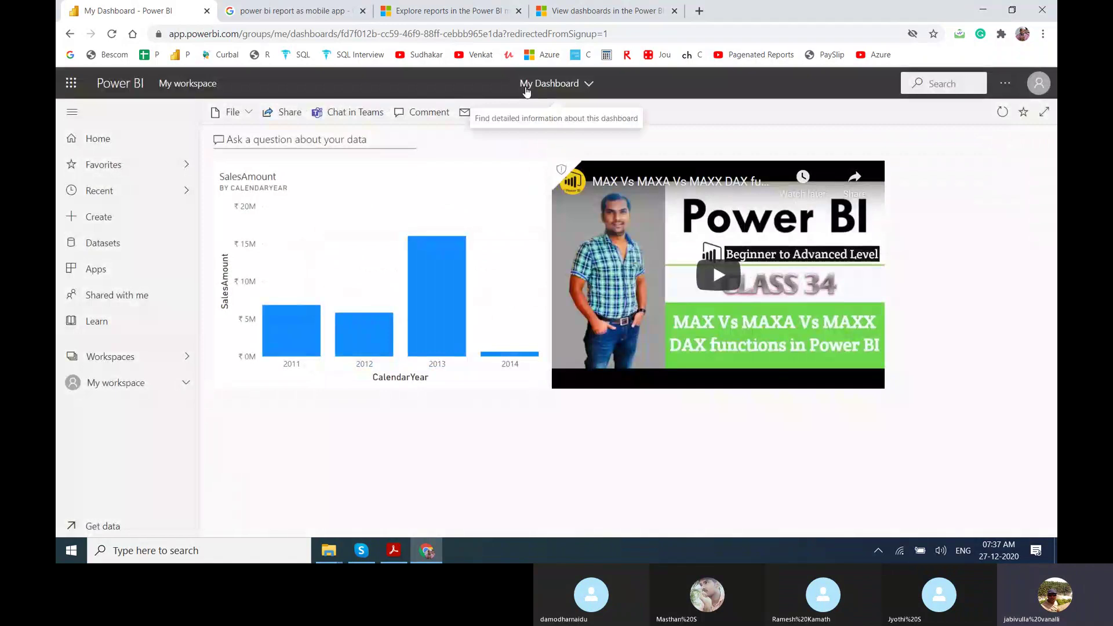
click(525, 87)
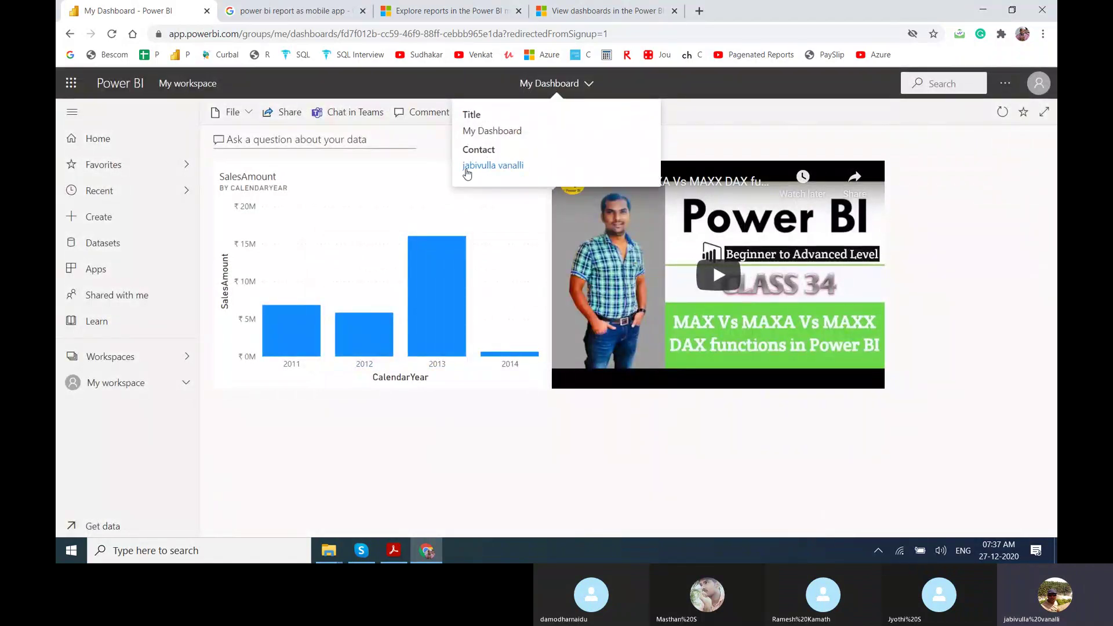
Browse All and Organizational apps in Get apps and install the organization's sample app.
click(79, 273)
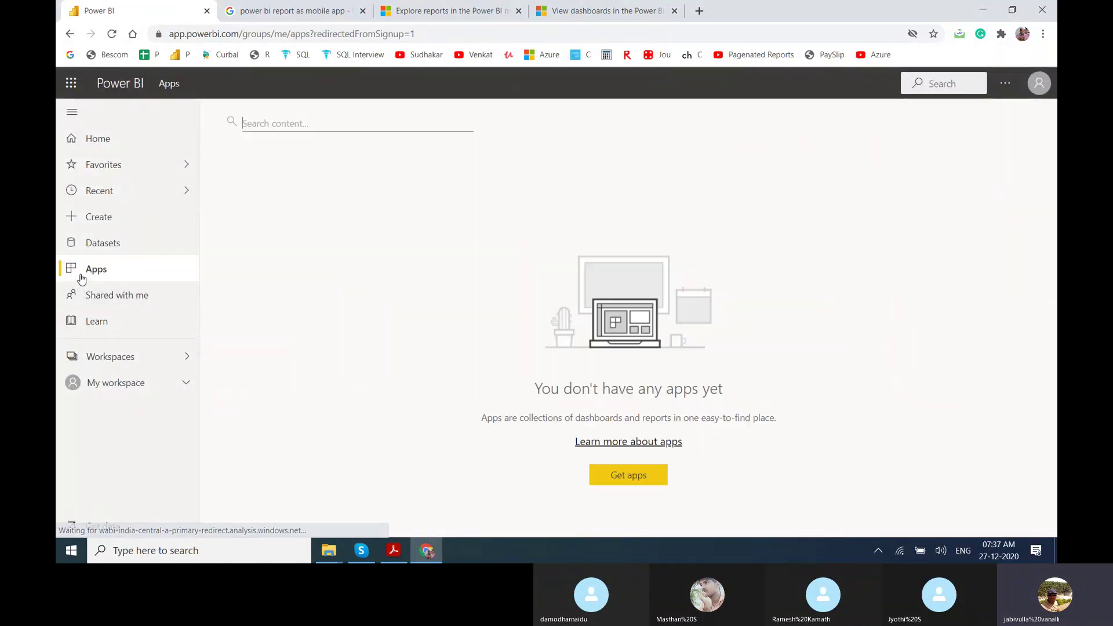
click(630, 477)
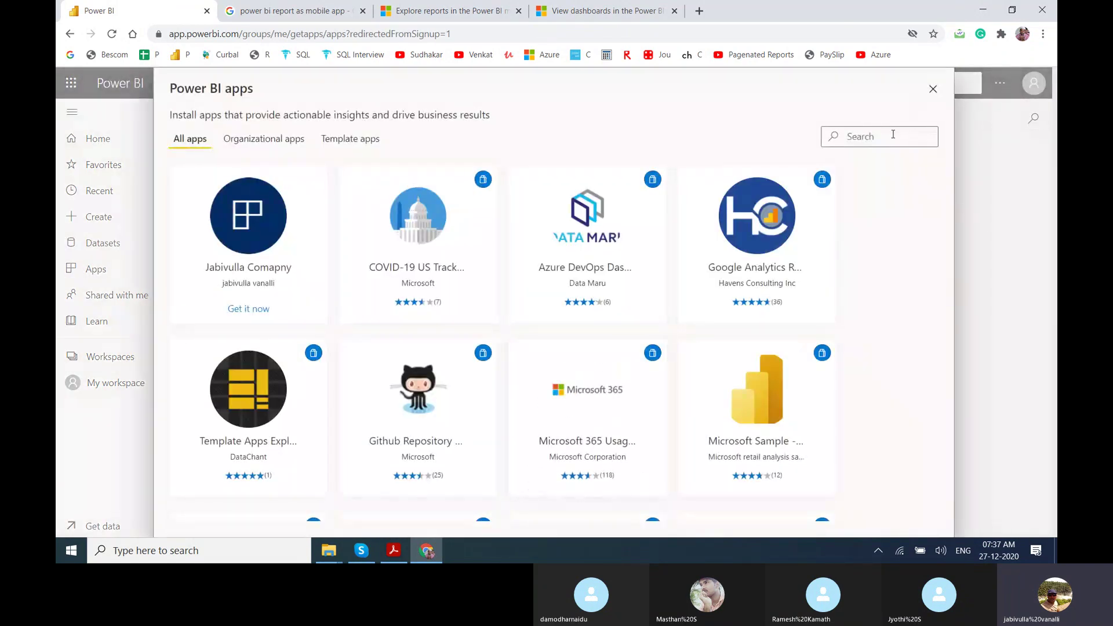
mouse_move(257, 215)
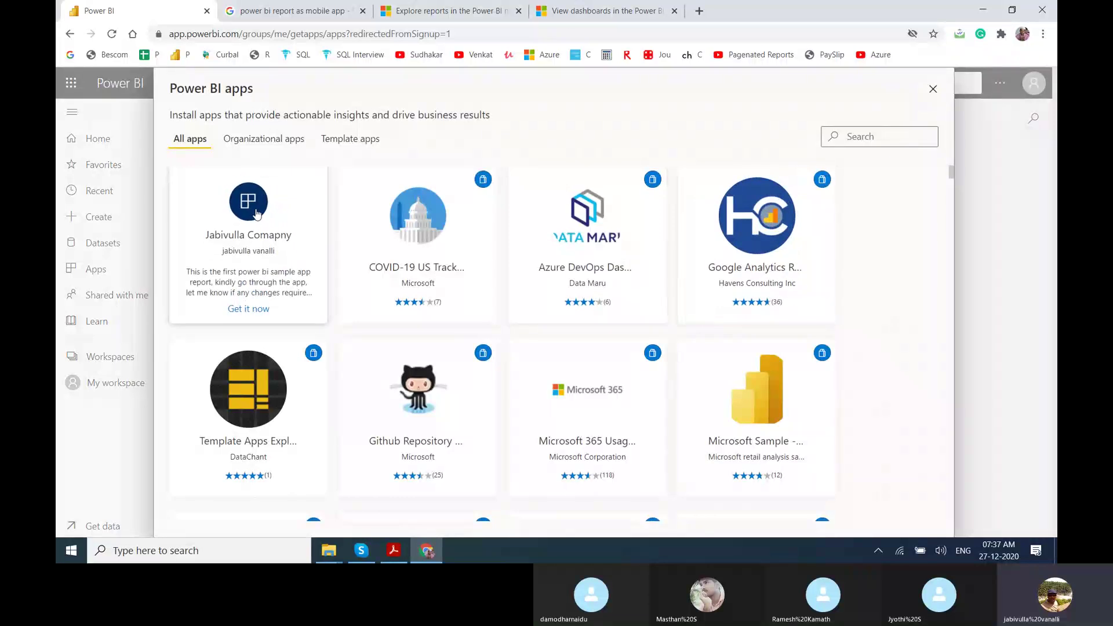
click(274, 141)
click(194, 138)
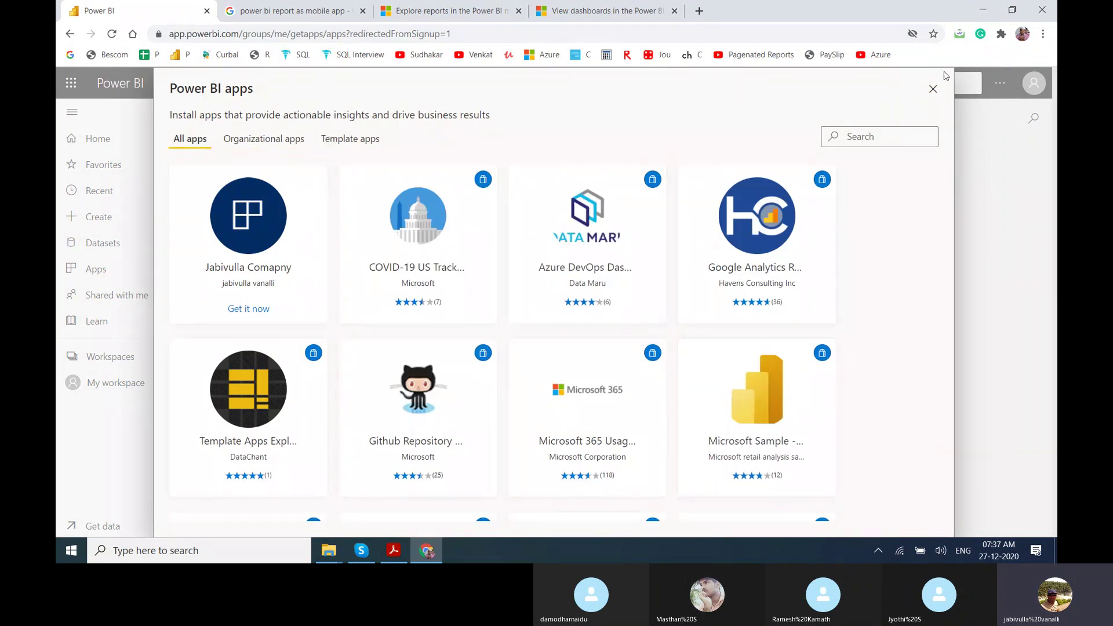
click(232, 306)
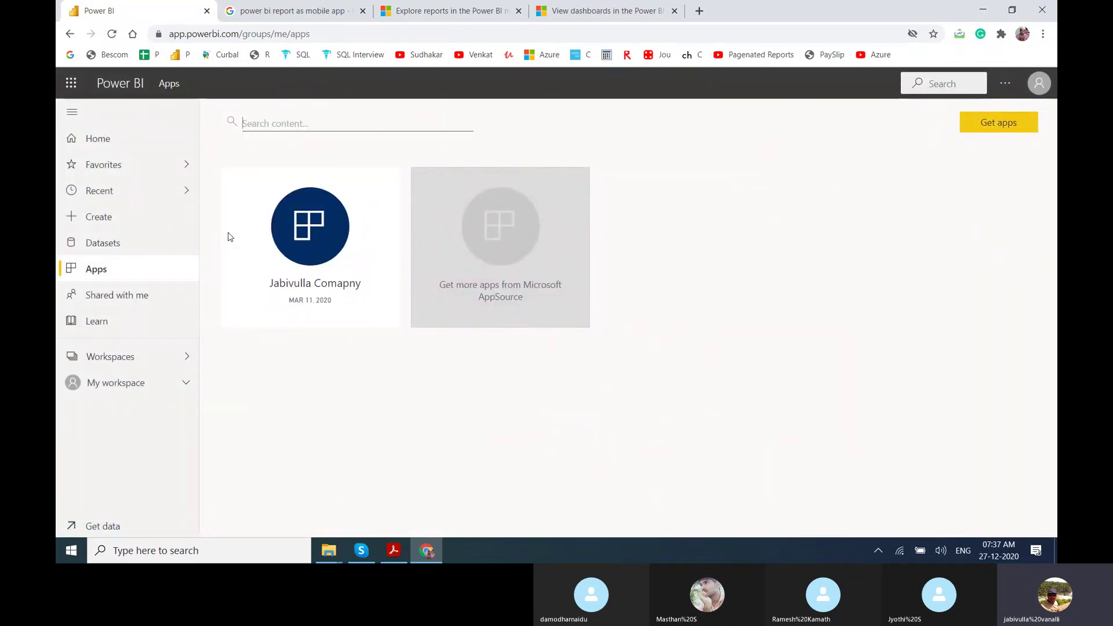
Search the app catalogue for 'boo', close it, and open My workspace's content list.
click(992, 122)
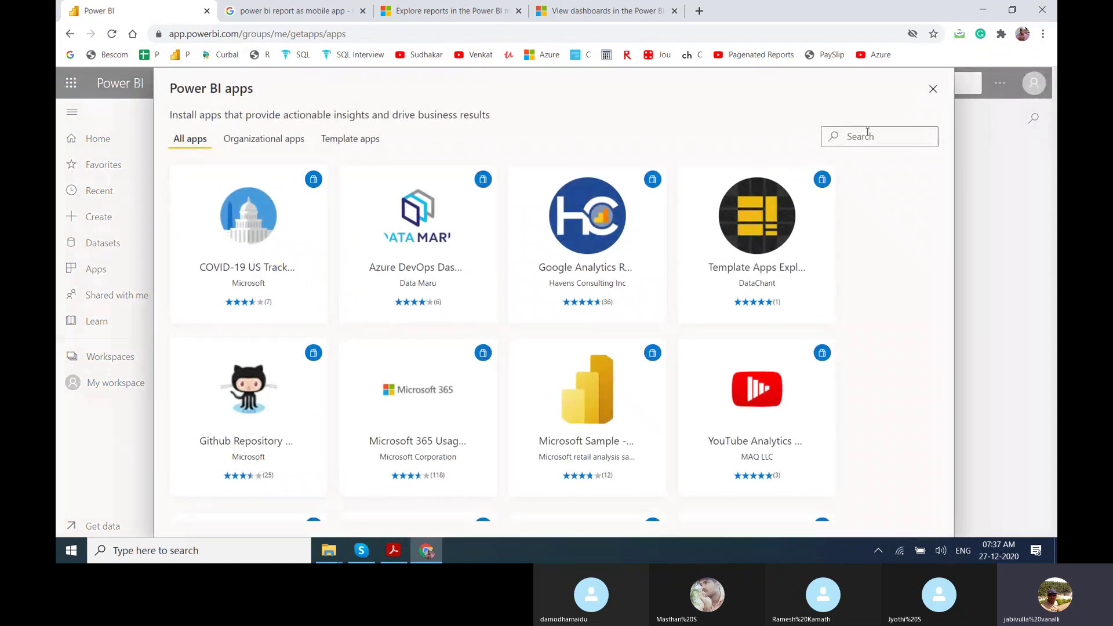
text(boo)
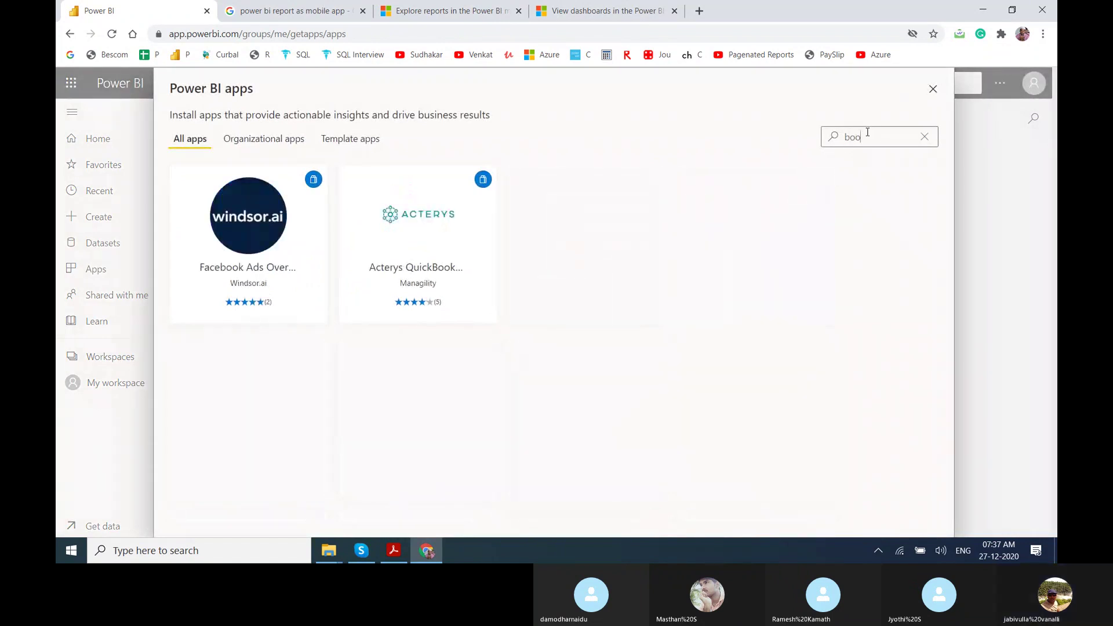
click(934, 90)
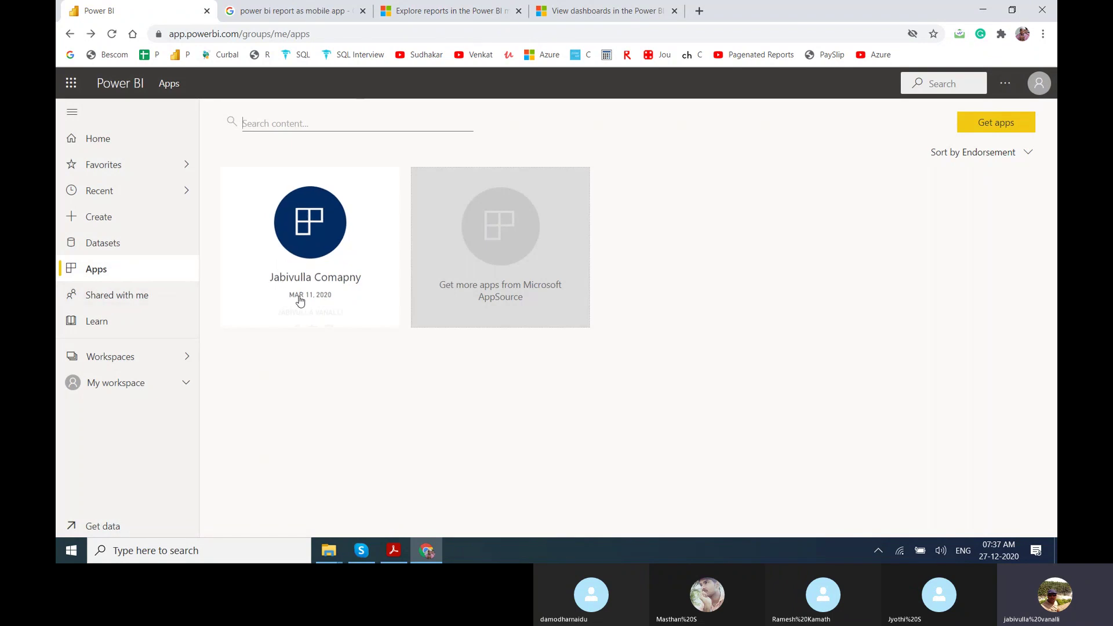
click(146, 368)
click(145, 387)
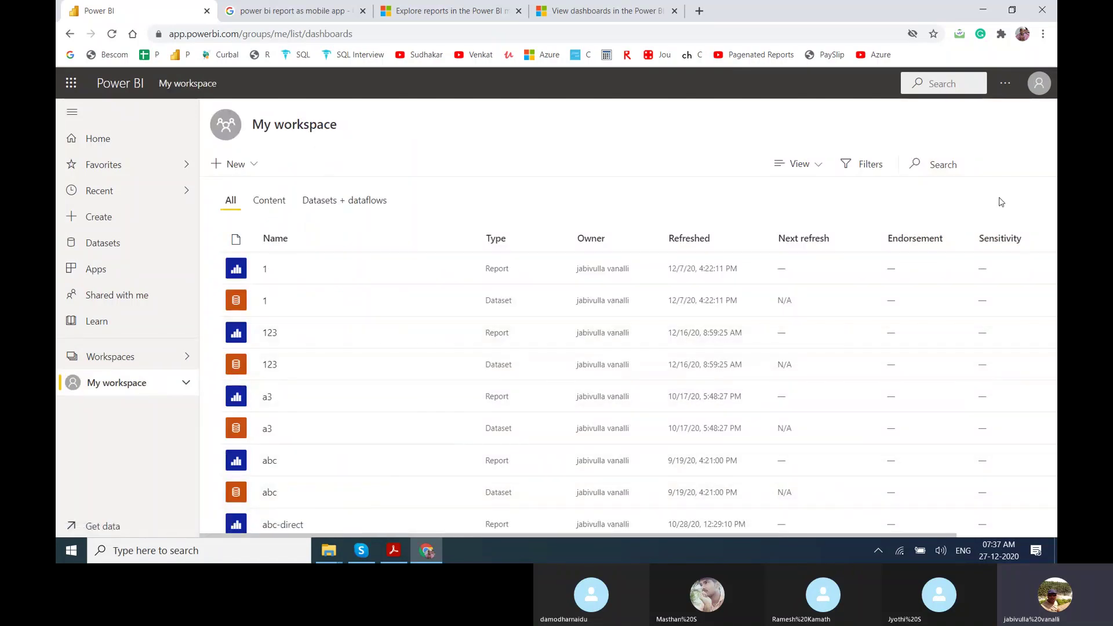
Filter My workspace for 'boo' and open the With Personalize BookMarks report.
click(957, 167)
text(boo)
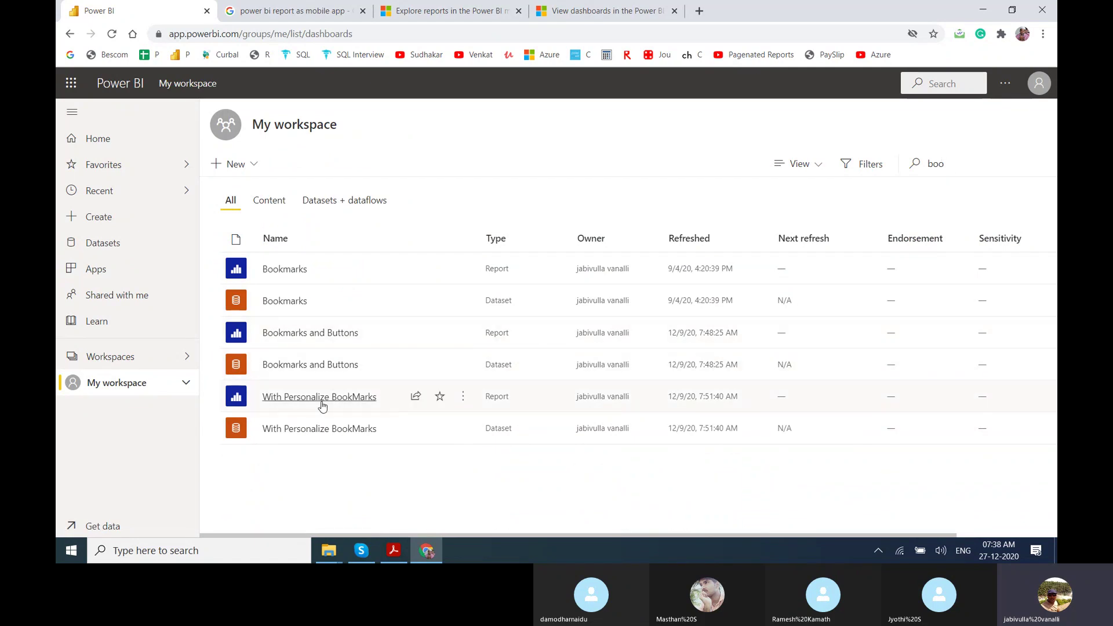
click(322, 402)
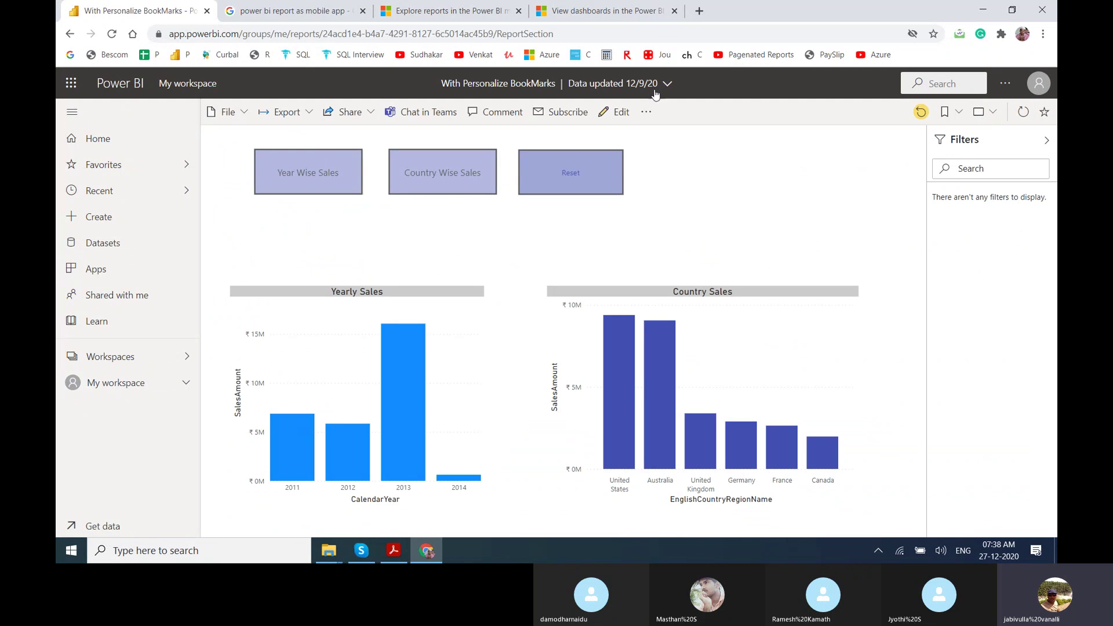
Check the report's more options and the account profile, then show the general options list with Settings.
click(647, 113)
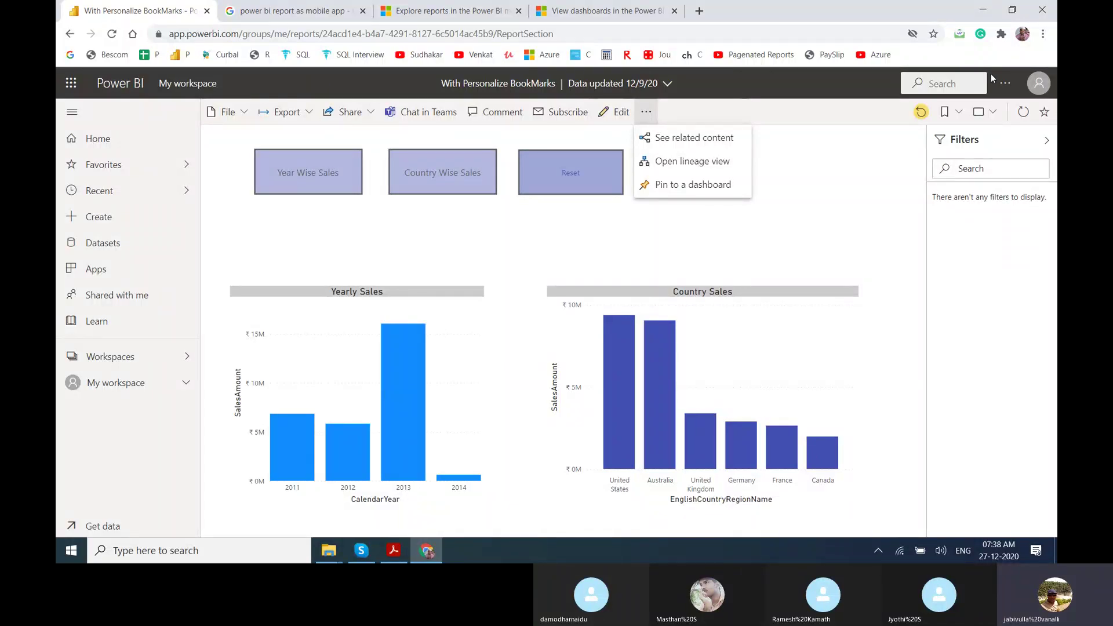
click(1036, 90)
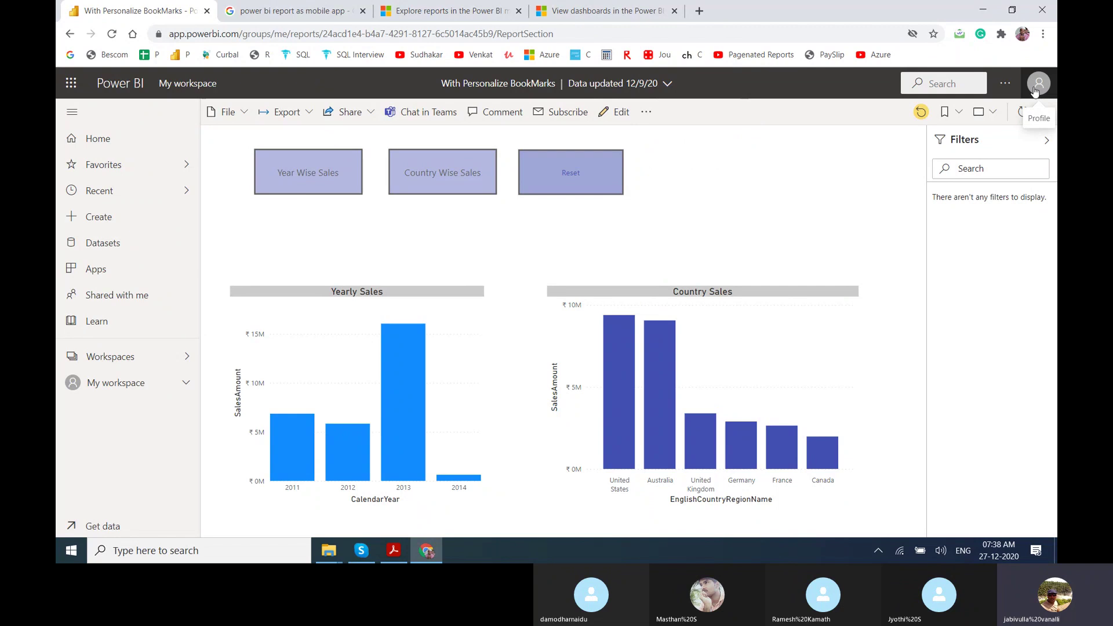
click(1036, 89)
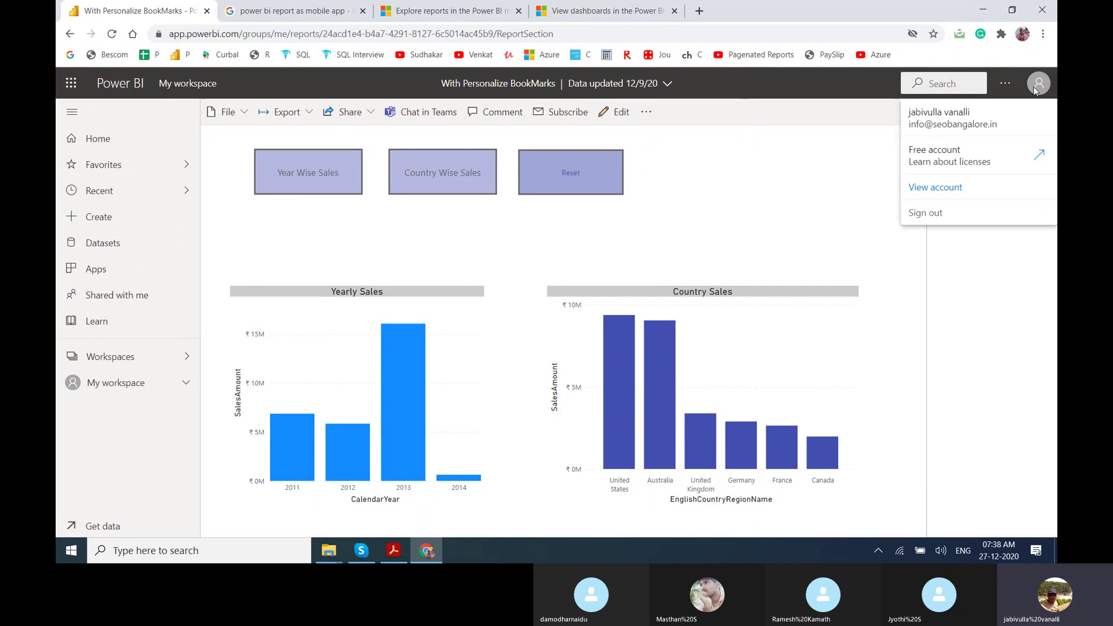
click(1005, 87)
click(1005, 87)
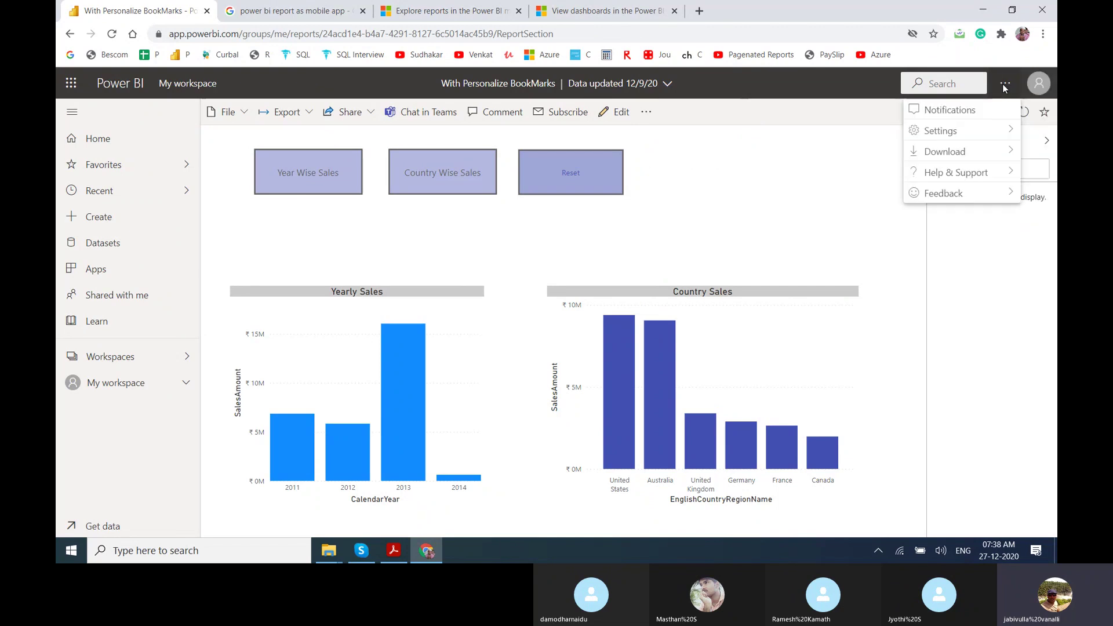
mouse_move(961, 138)
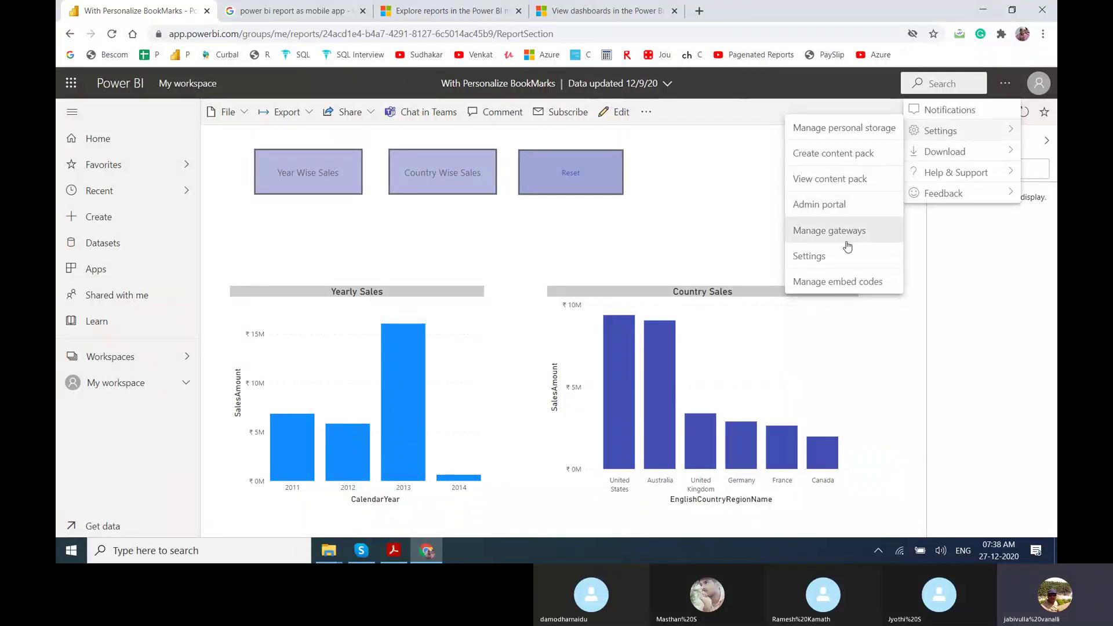
Review the Workbooks, Datasets, Dashboards, Subscriptions, Alerts and General settings tabs, then return Home.
click(838, 262)
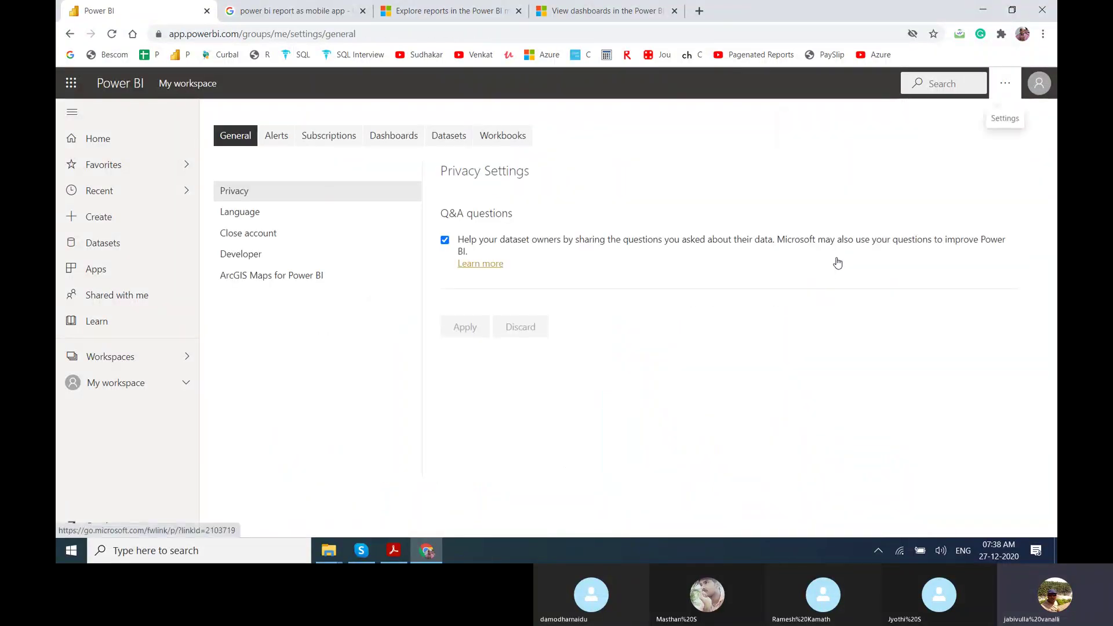
click(490, 135)
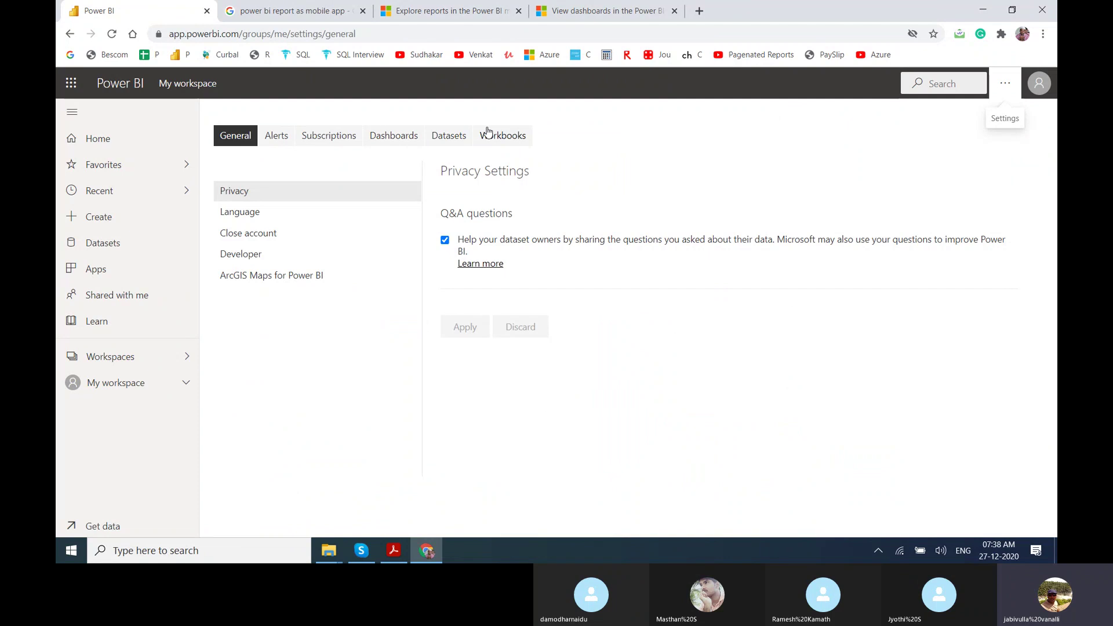
click(446, 135)
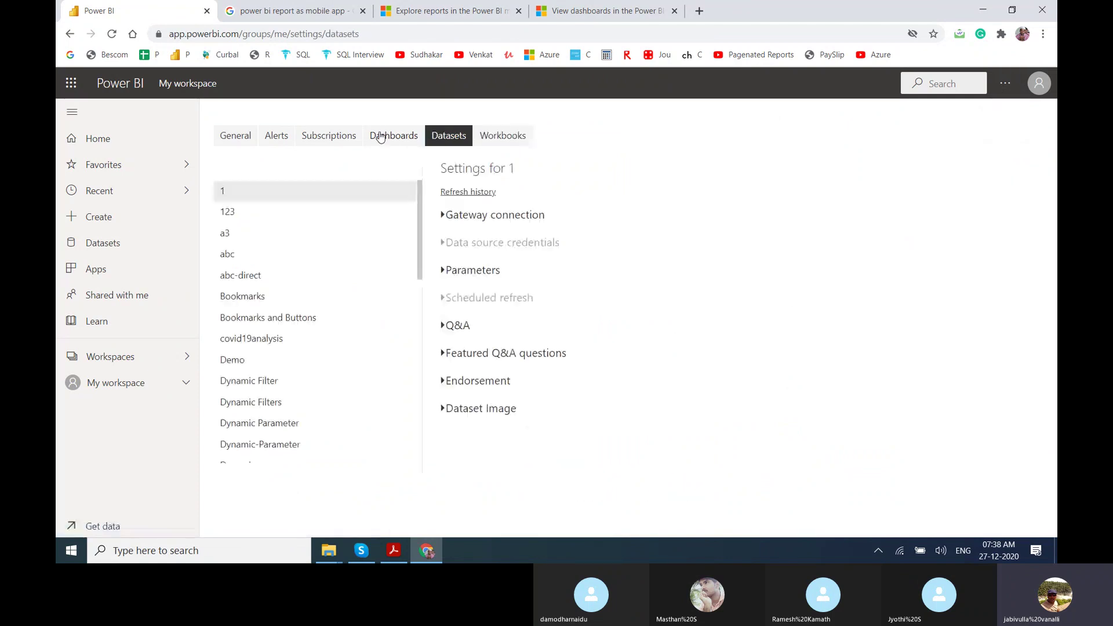
click(392, 135)
click(336, 137)
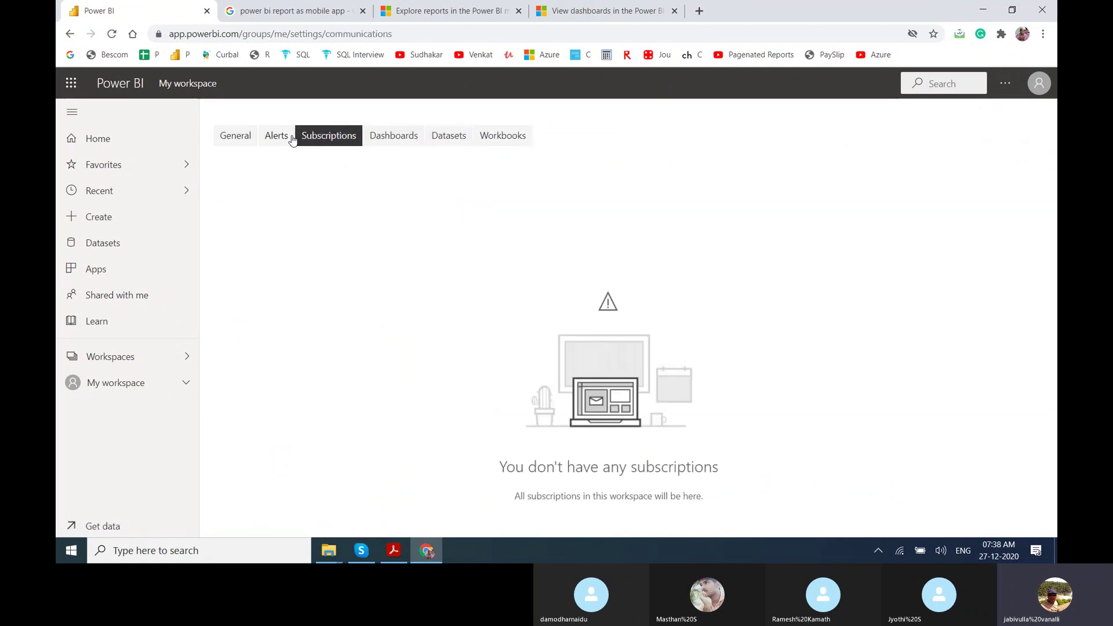
click(290, 140)
click(232, 141)
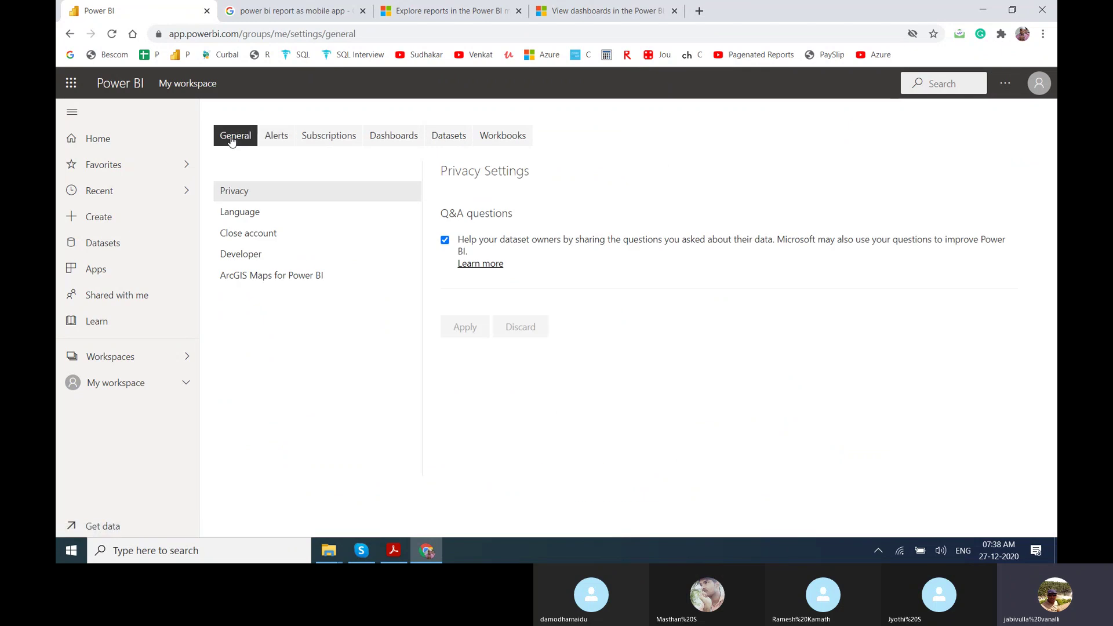
click(142, 149)
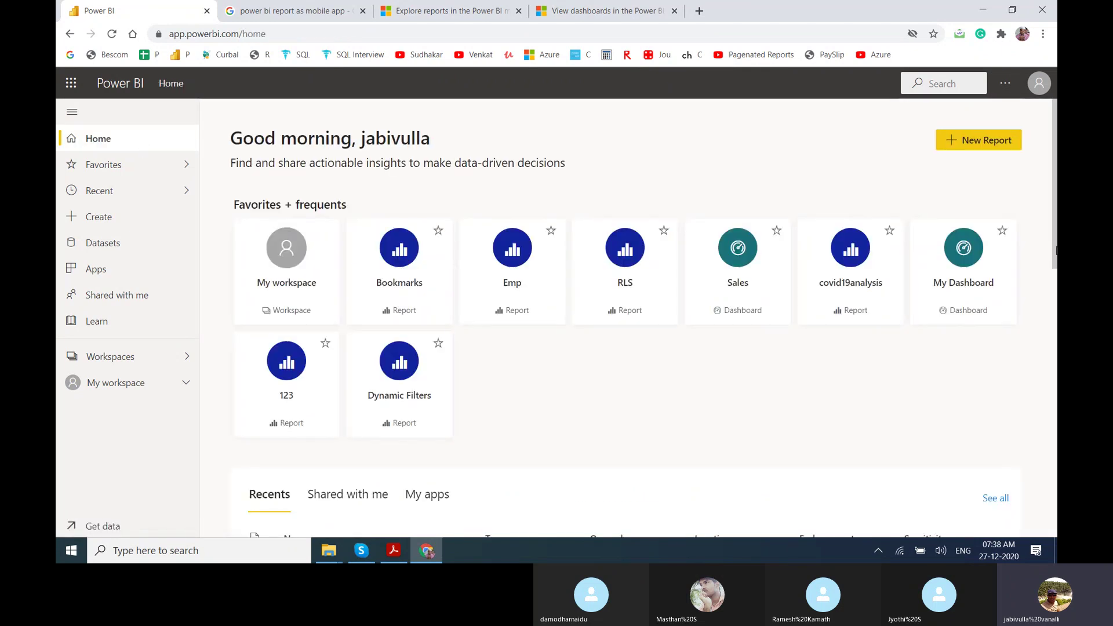
Open the Sales dashboard and display the Help & Support feedback options from the settings menu.
drag(1057, 243, 1056, 149)
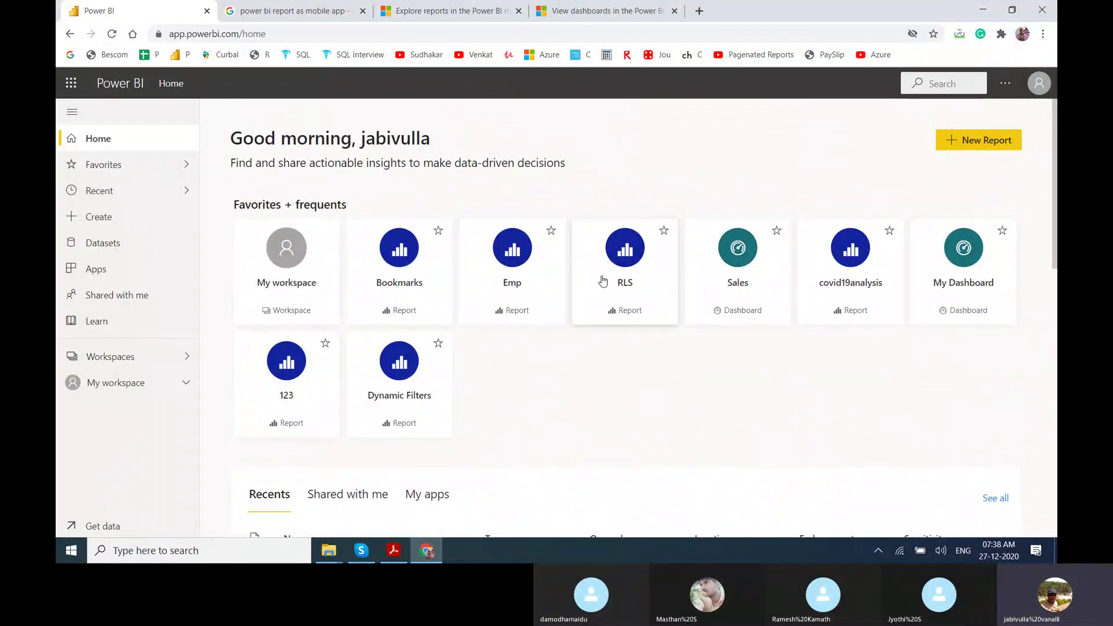
click(743, 263)
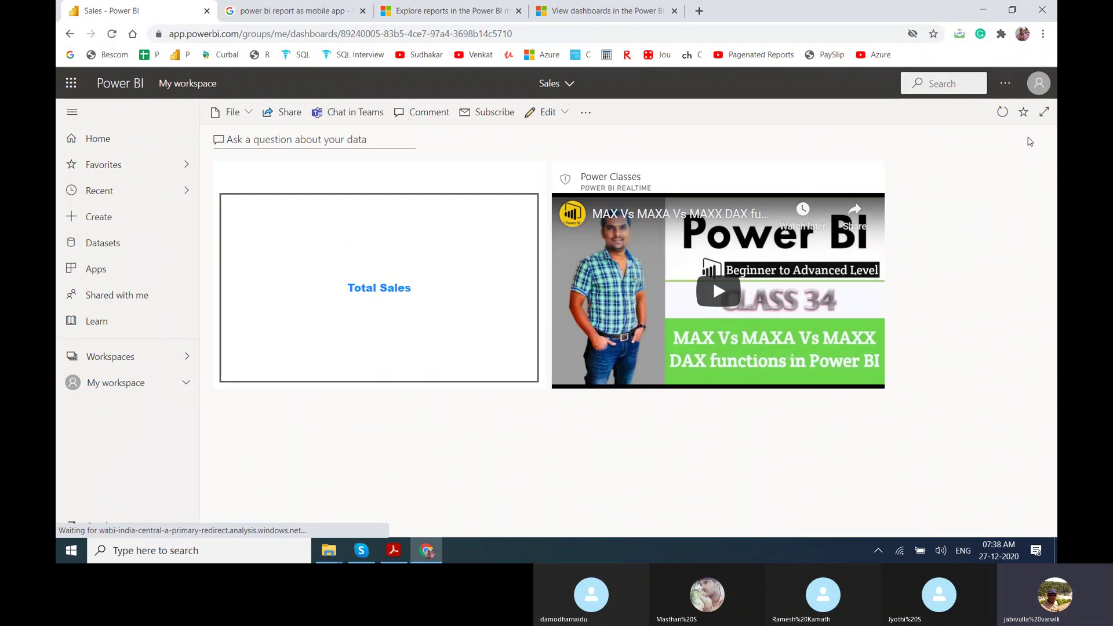
click(1008, 84)
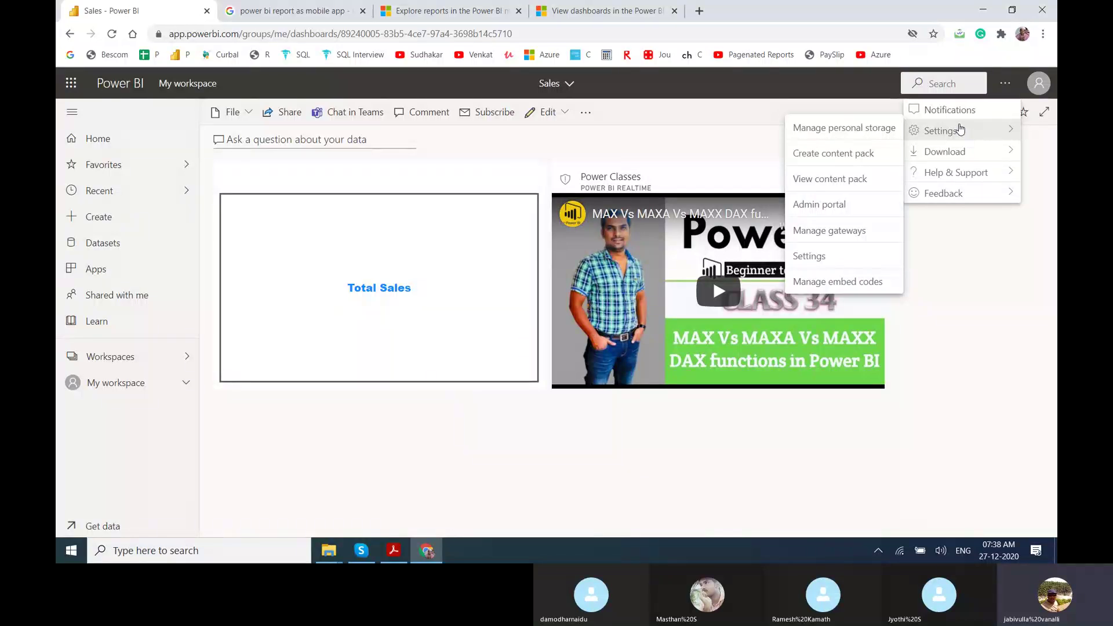
mouse_move(962, 172)
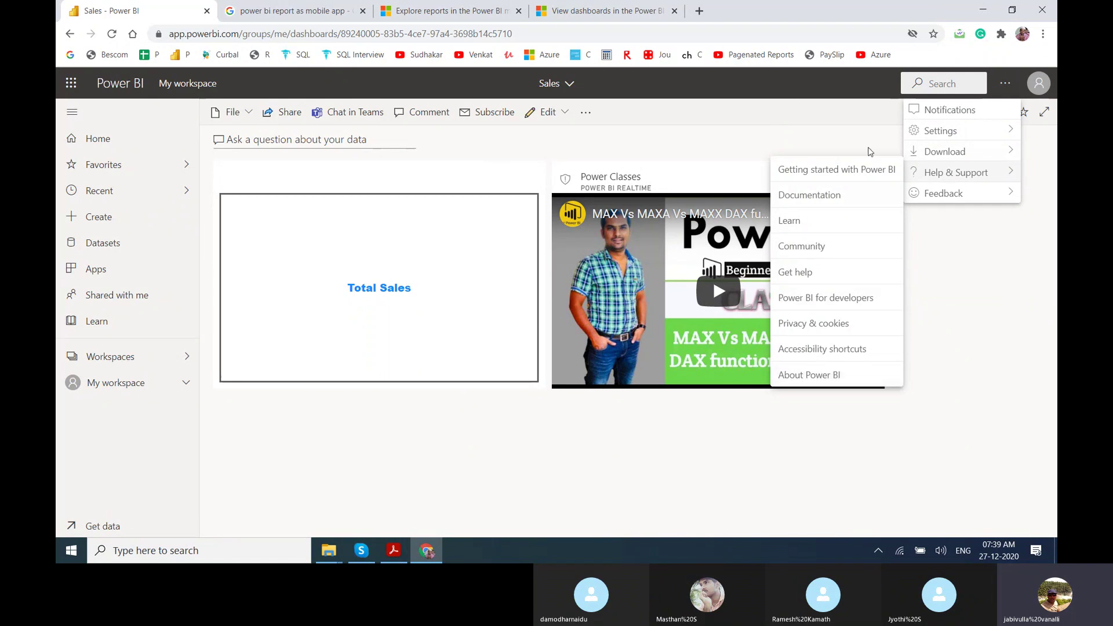
mouse_move(927, 195)
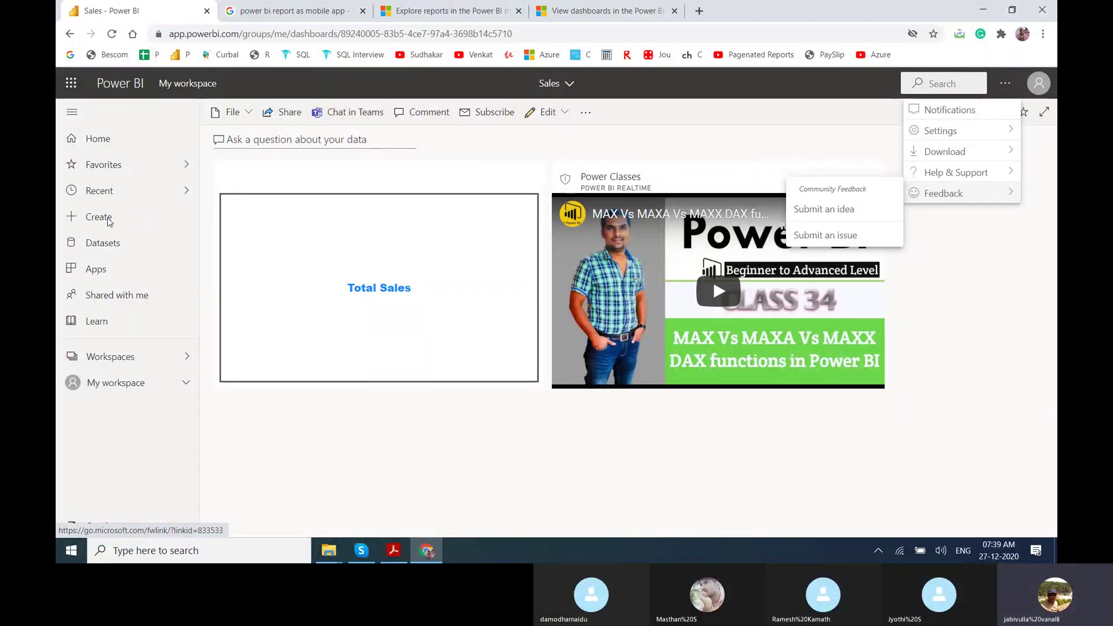
Go from Recent back to Home, then close the 'View dashboards' and 'Explore reports' docs tabs.
click(99, 190)
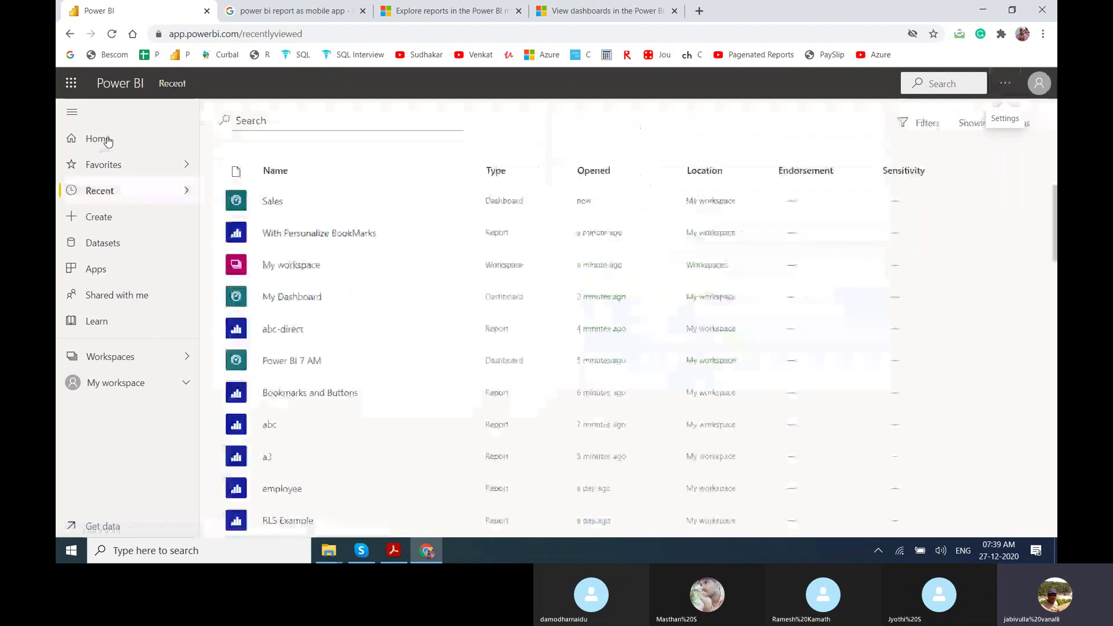
click(106, 139)
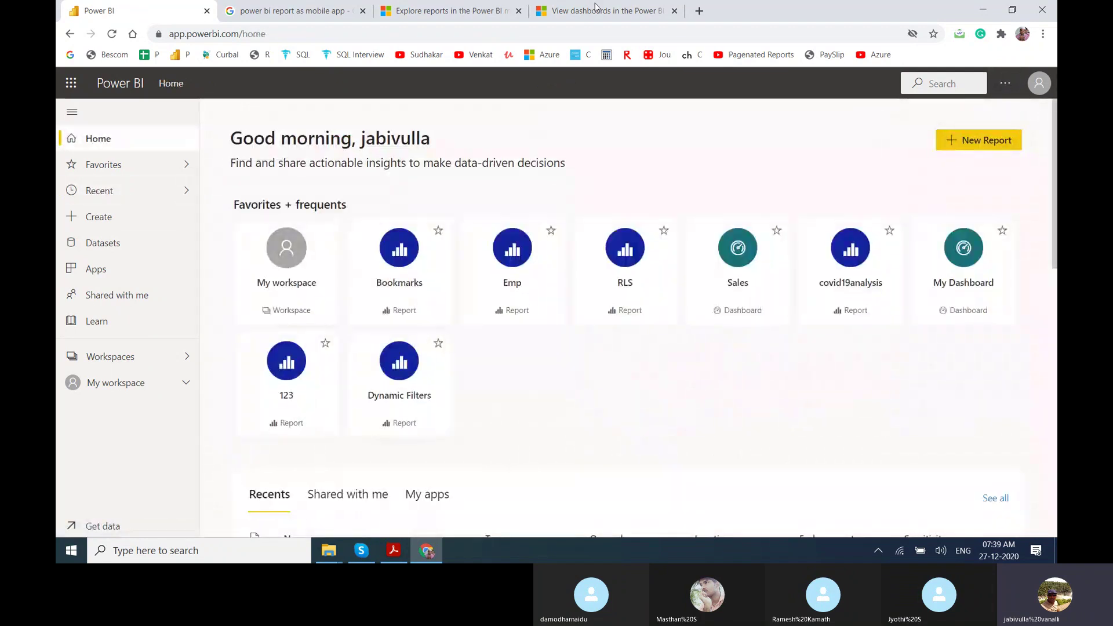
click(595, 9)
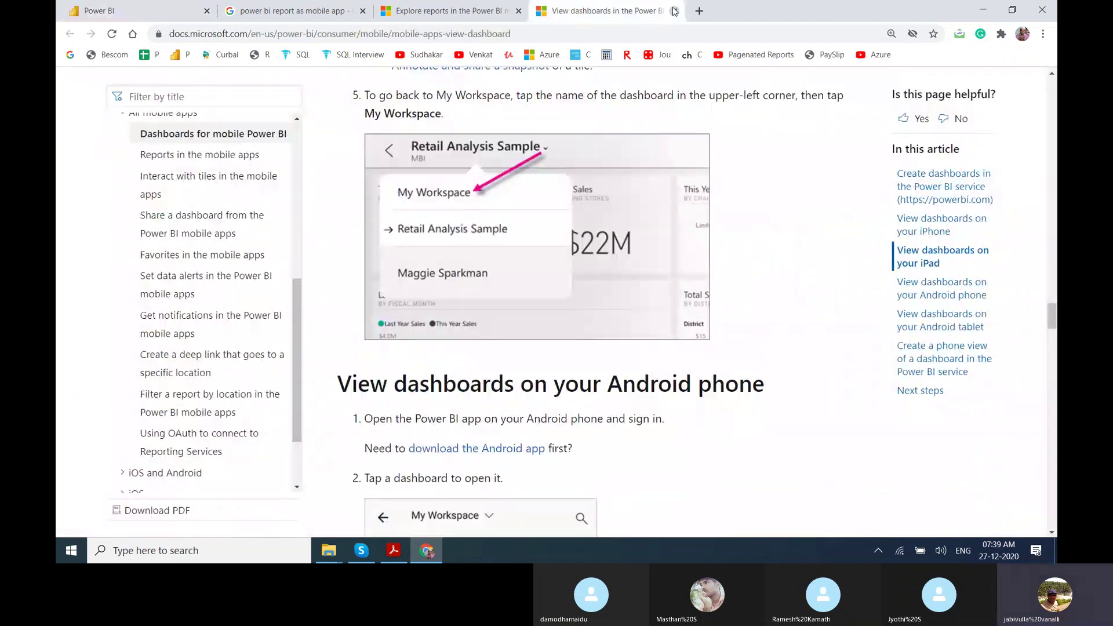
click(674, 11)
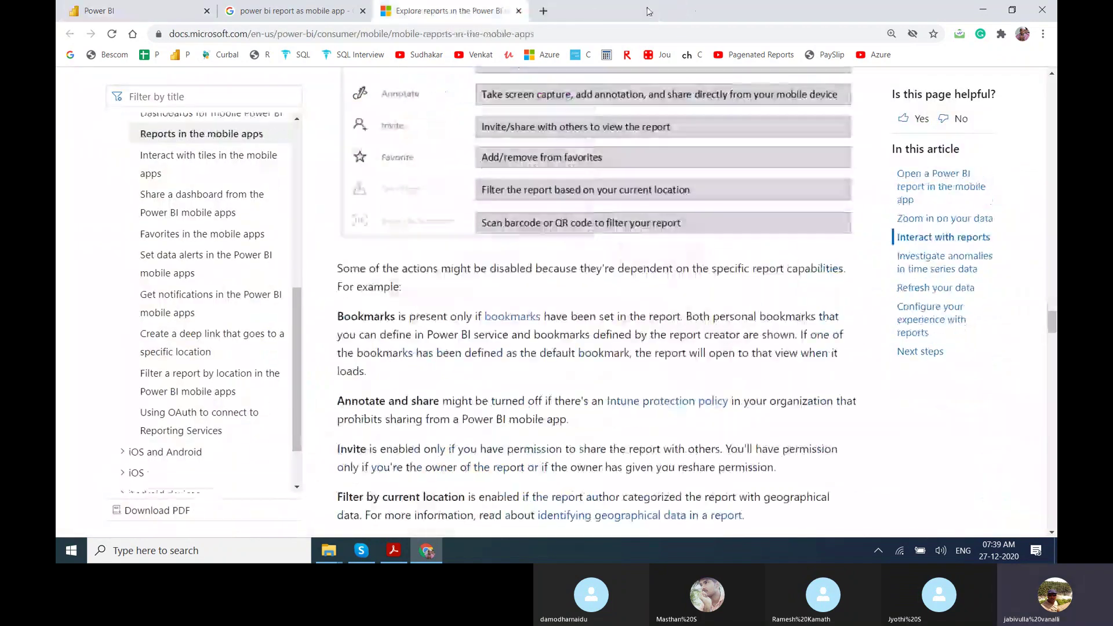
click(519, 11)
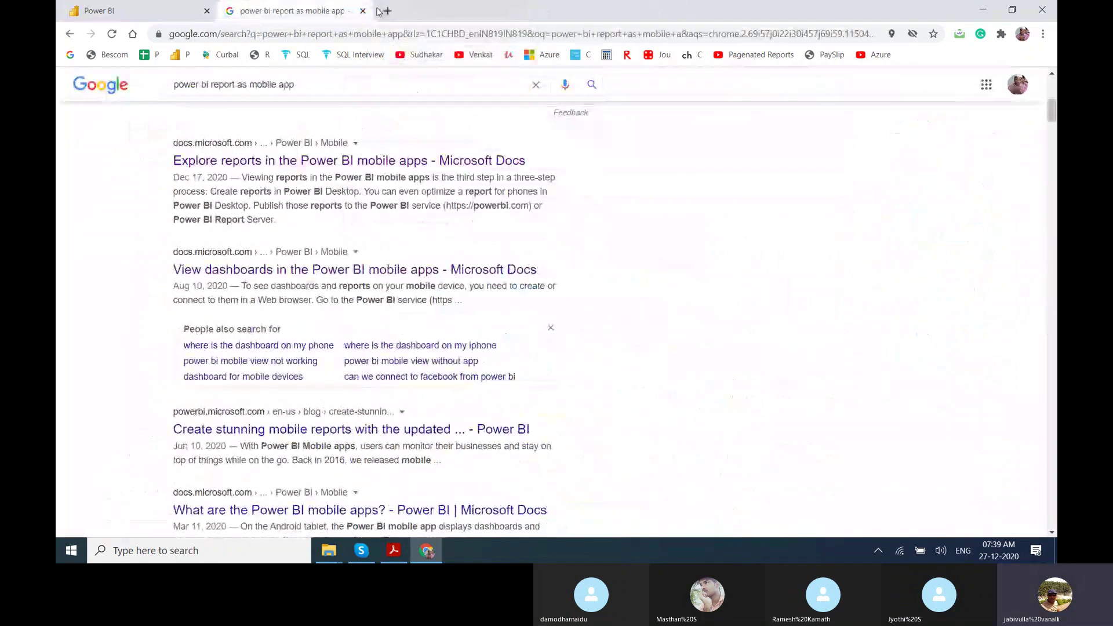
Close the Google search tab and switch to the 'Power BI 7 AM' Skype call.
click(363, 11)
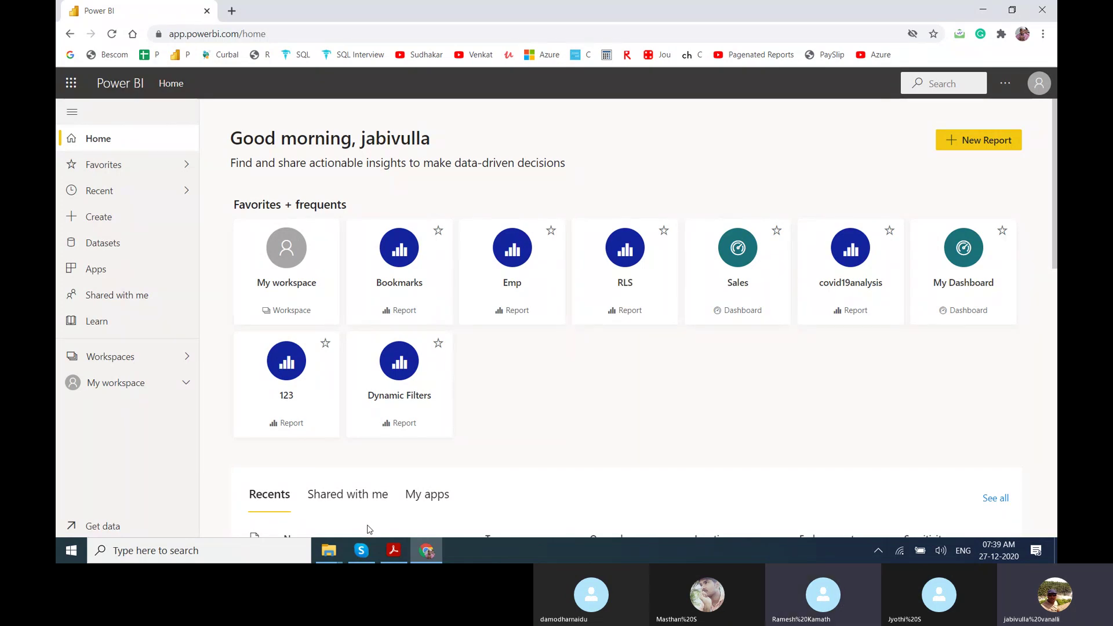
click(361, 550)
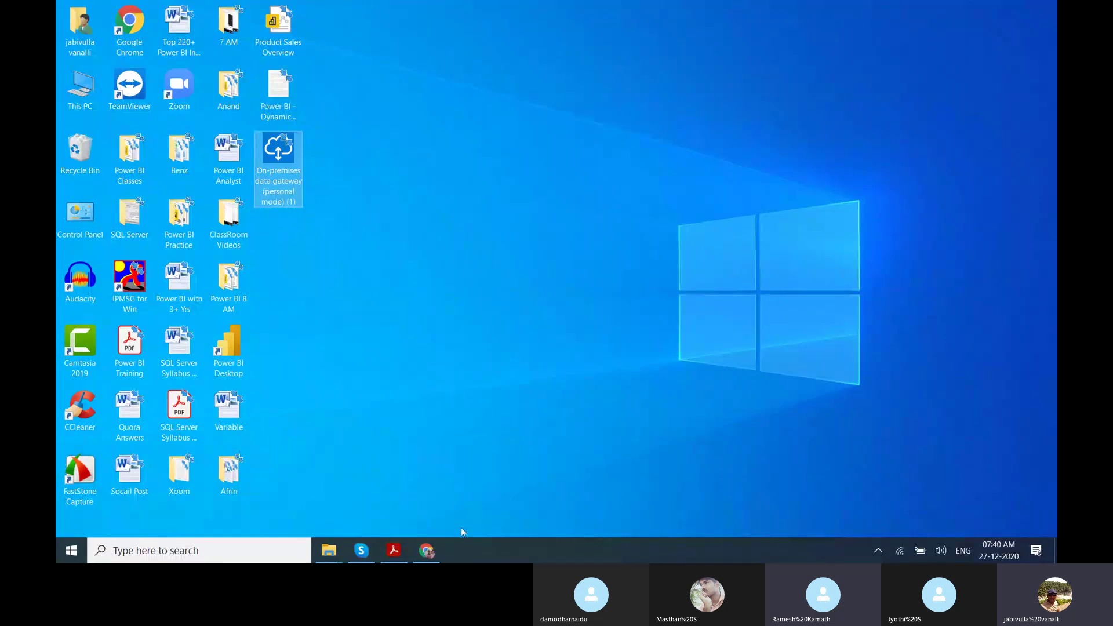
Bring up Chrome, then minimize the windows to reveal the Windows desktop.
click(429, 550)
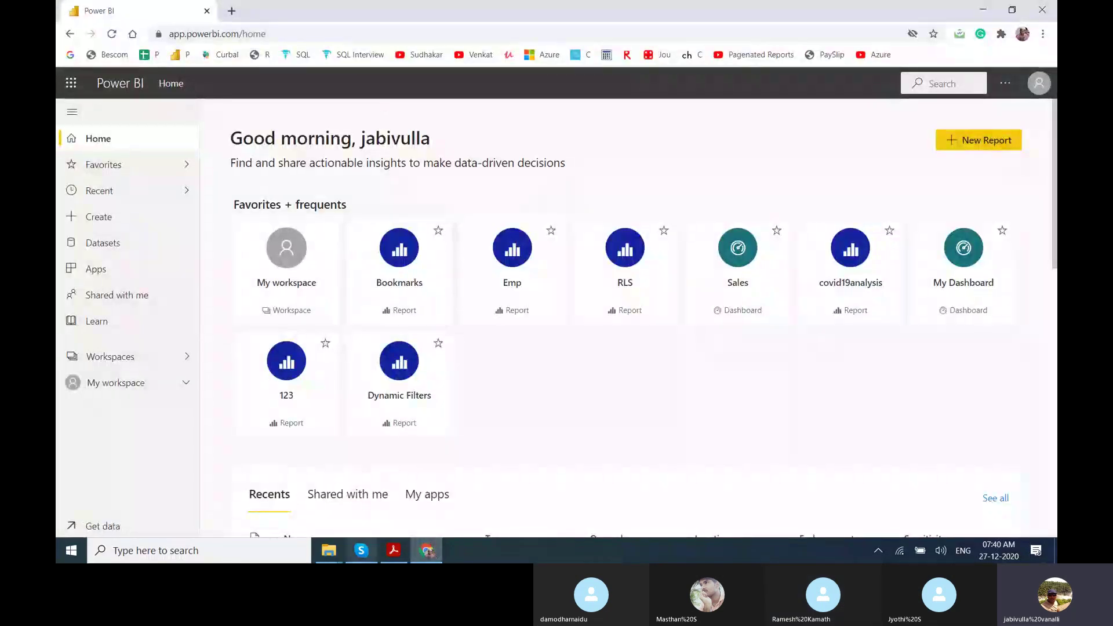
click(363, 557)
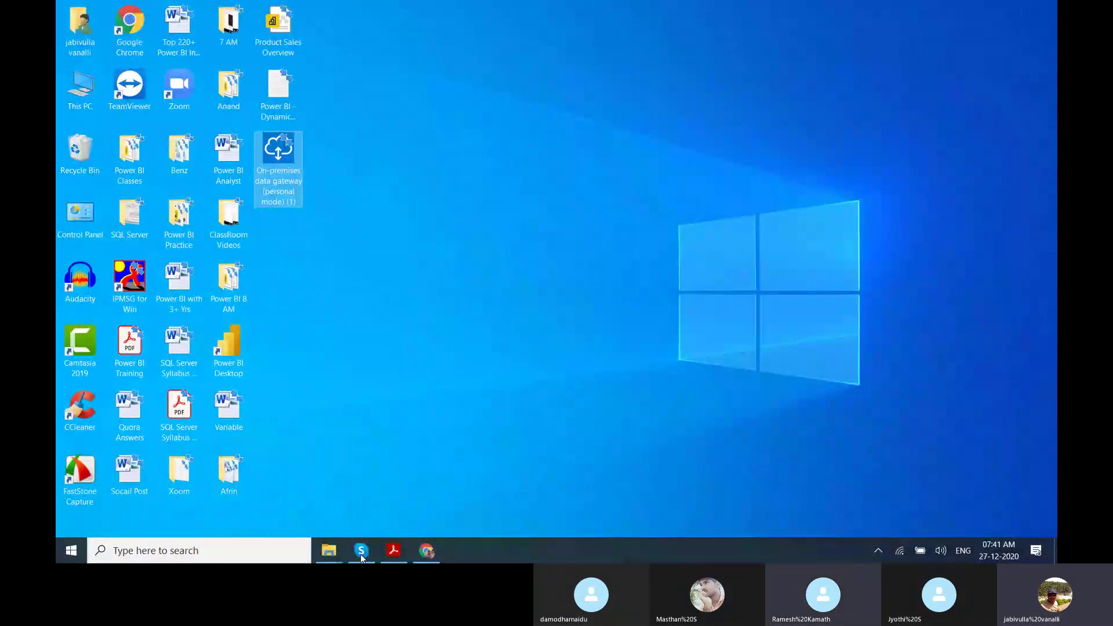
Restore Chrome and open the Google homepage from the bookmarks bar.
click(428, 552)
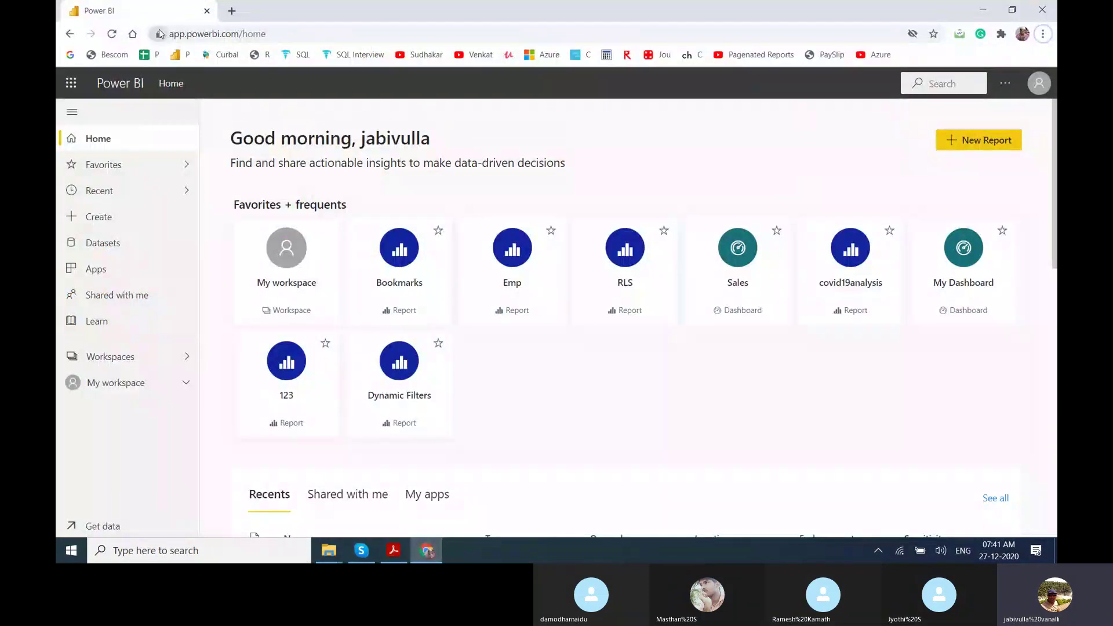
click(70, 55)
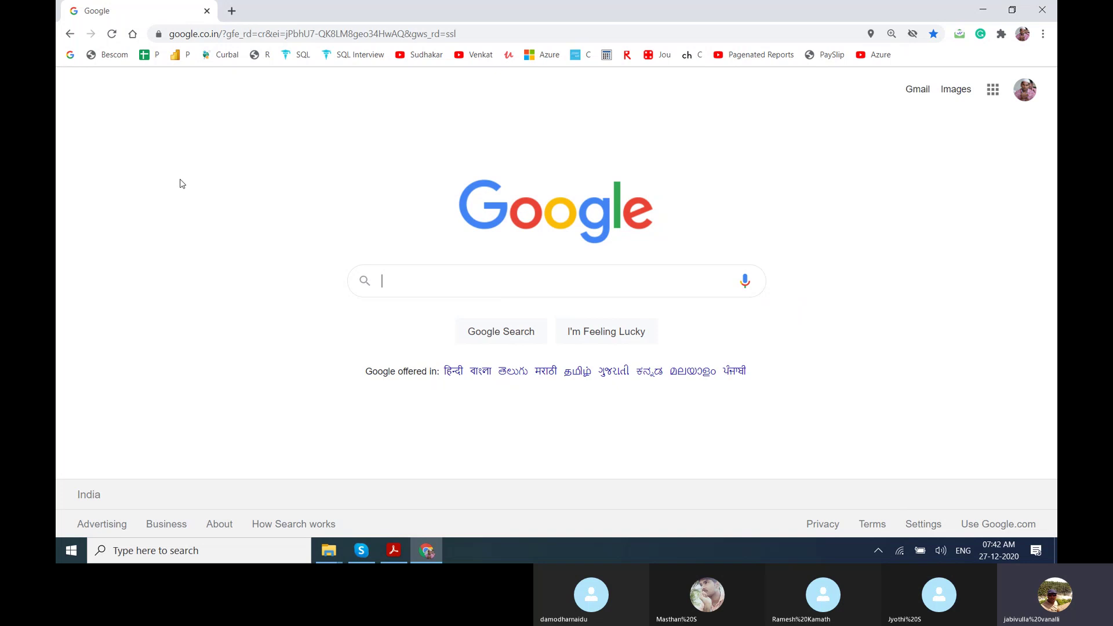
Search Google for the suggestion 'retail project power bi sample'.
text(retail )
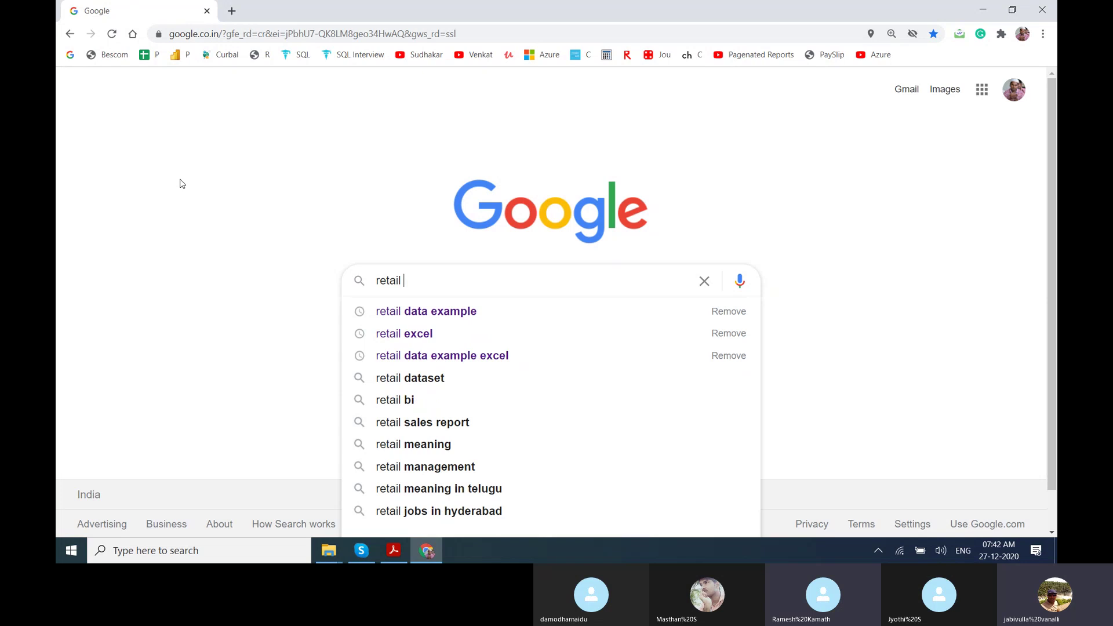
text(project)
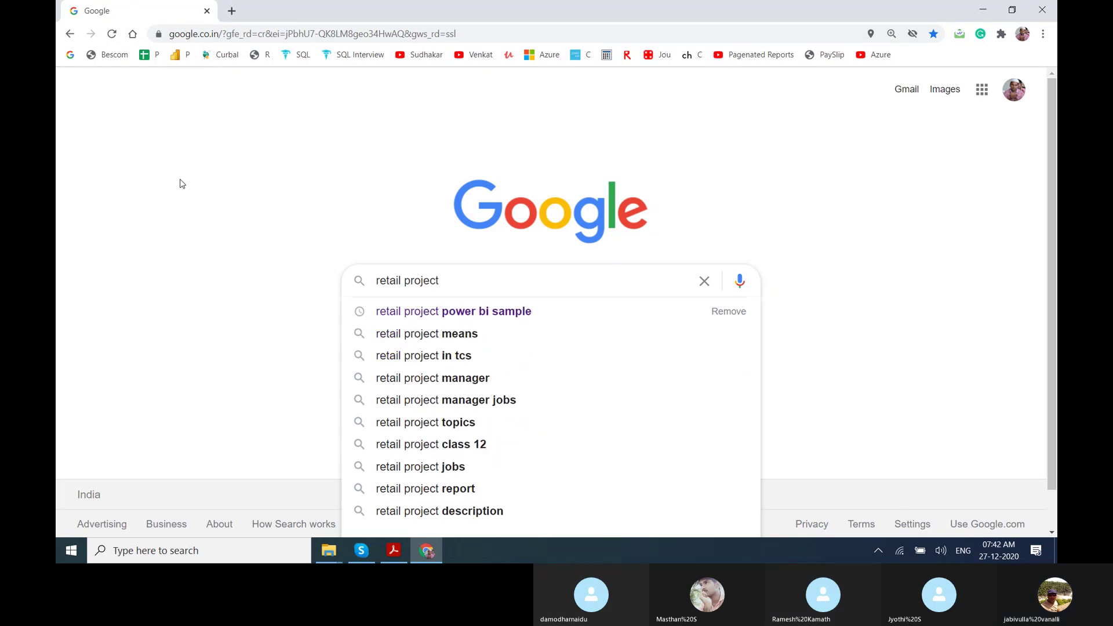
key(Down)
key(Return)
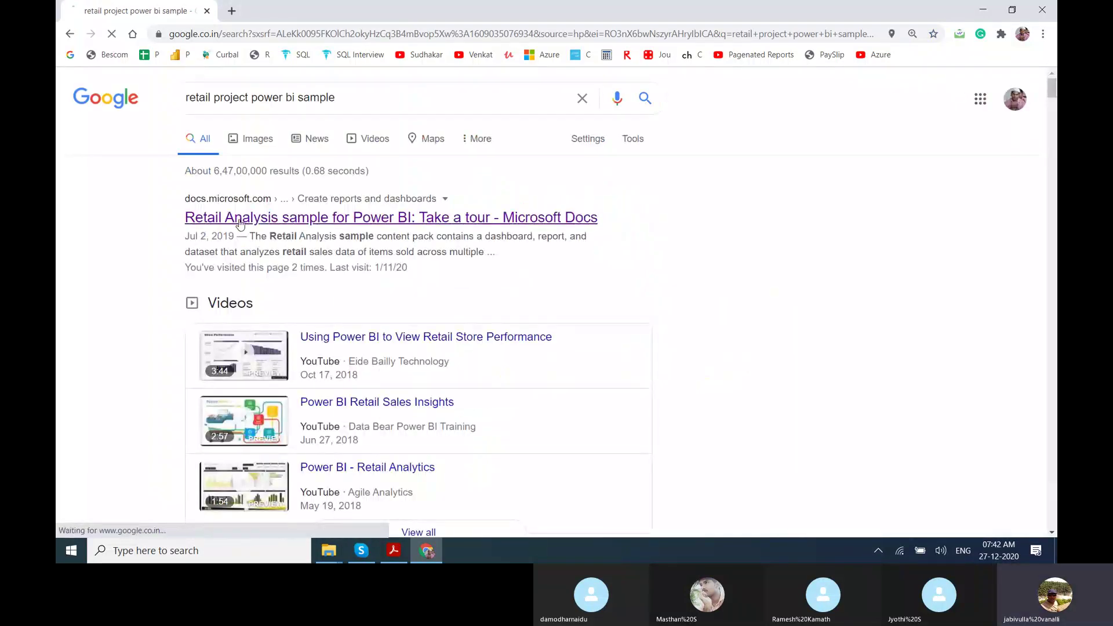
Open the Microsoft Docs Retail Analysis sample article, scroll through it, and select its URL.
click(239, 223)
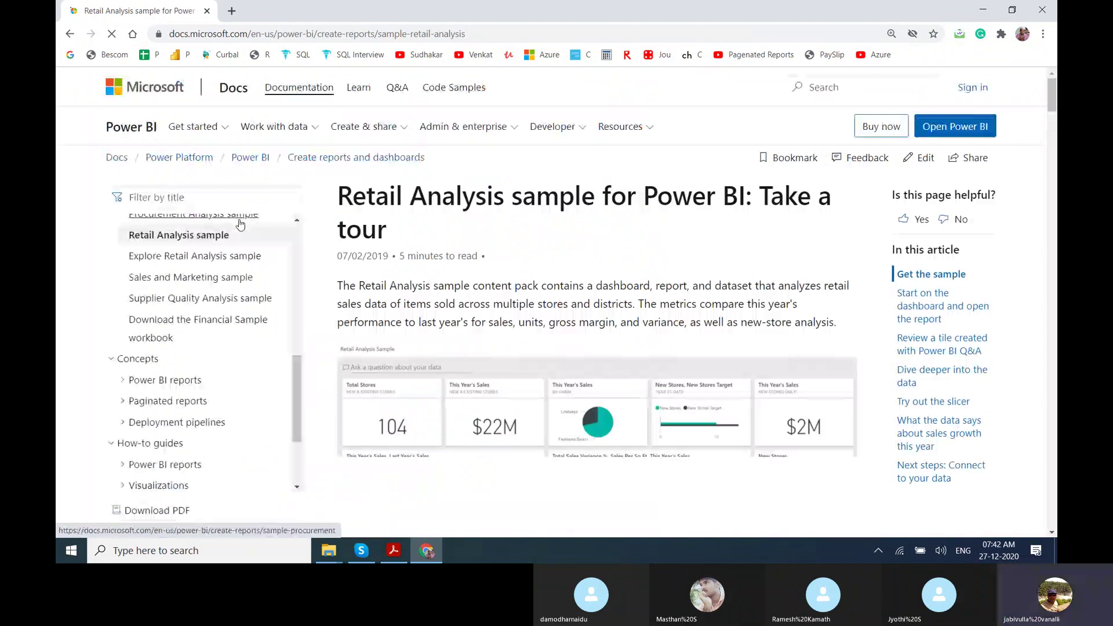
mouse_move(1052, 99)
mouse_down()
mouse_move(1052, 139)
mouse_move(1052, 106)
mouse_up()
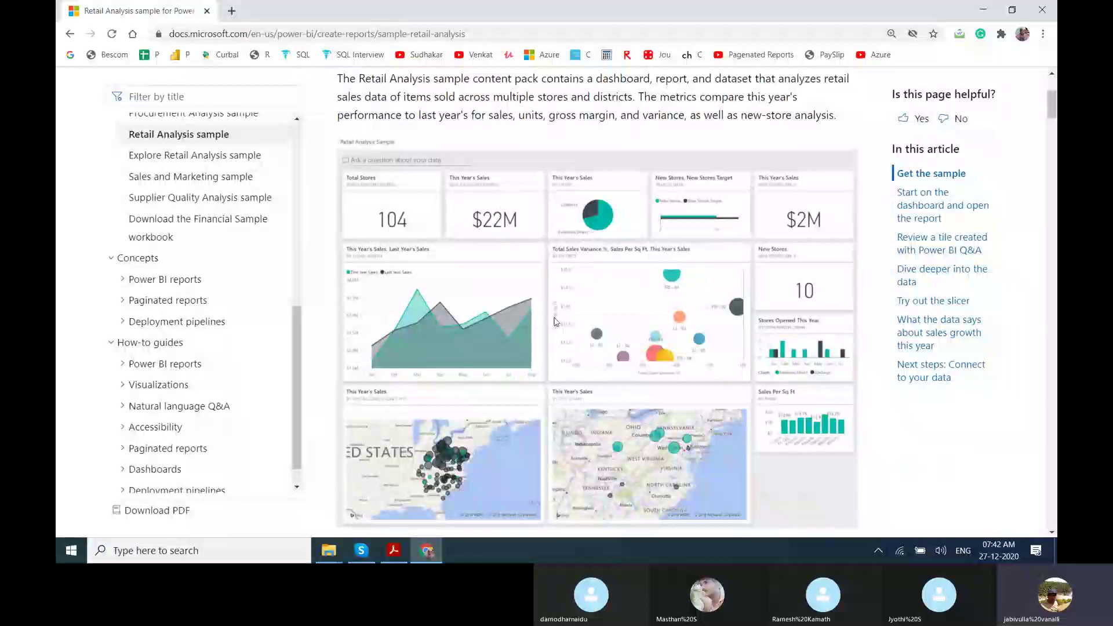
drag(1053, 108, 1055, 126)
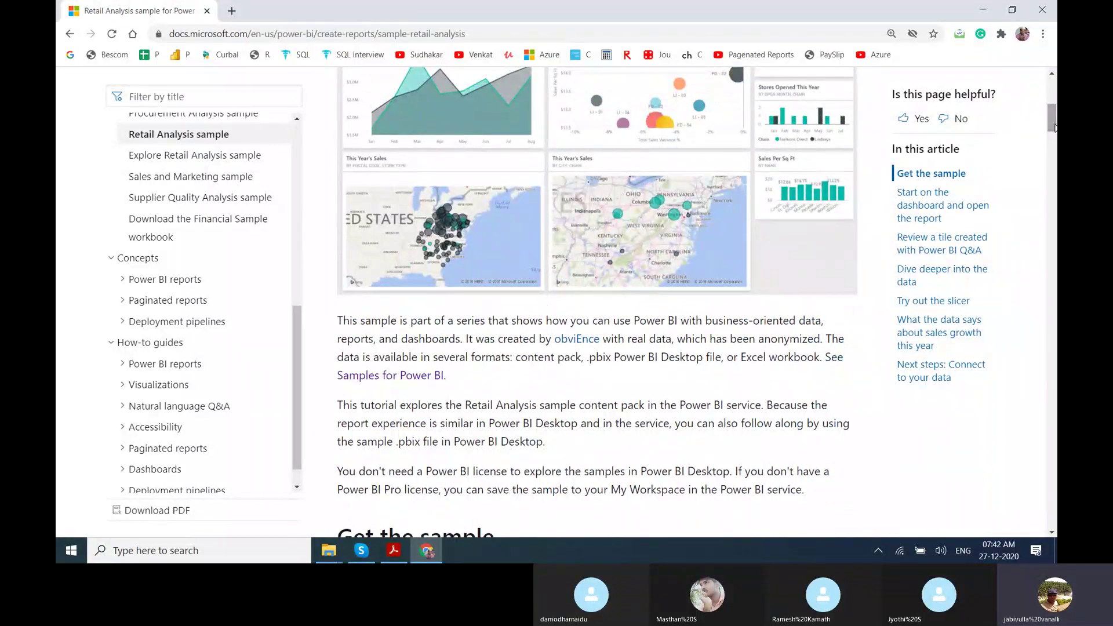
drag(1055, 126, 1054, 199)
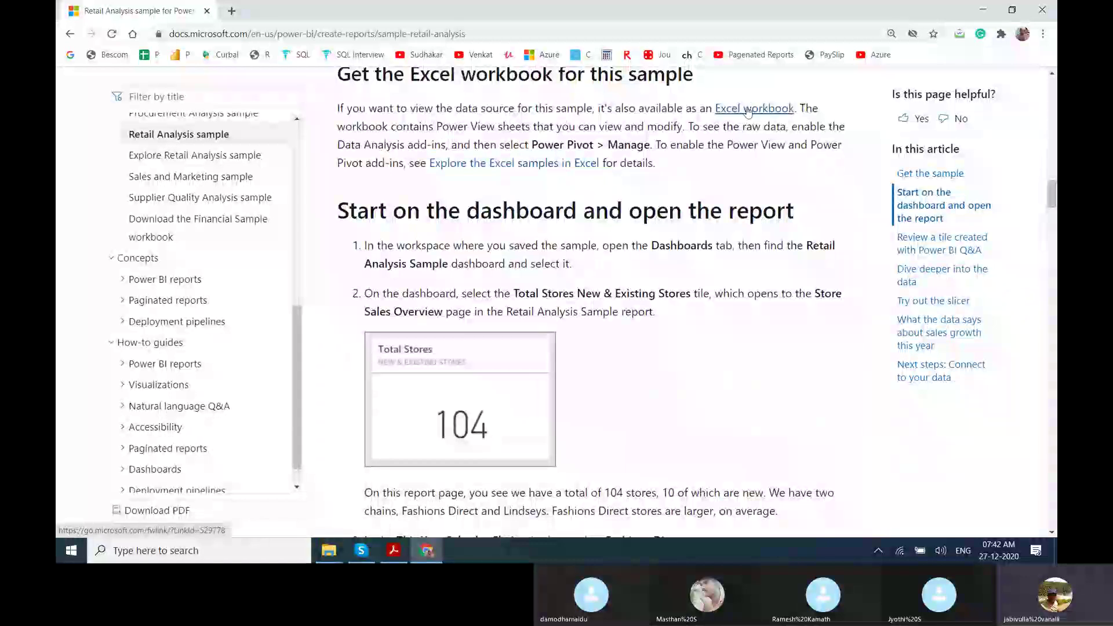
drag(1053, 195, 1054, 386)
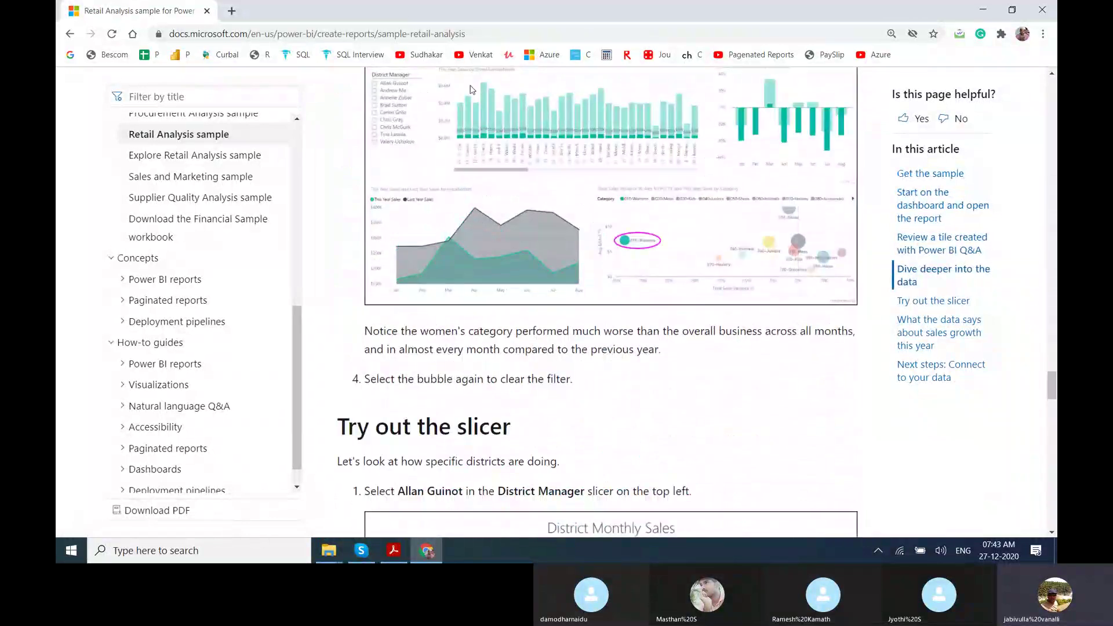
click(473, 35)
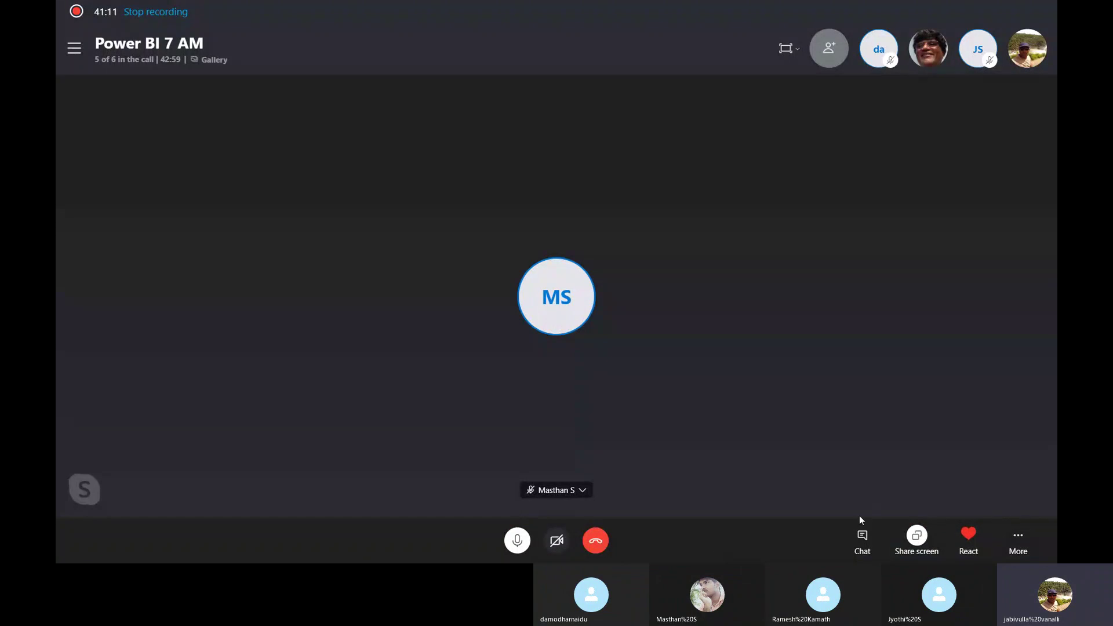
Paste and send the Retail Analysis article link in the Skype call chat.
click(862, 532)
key(ctrl+v)
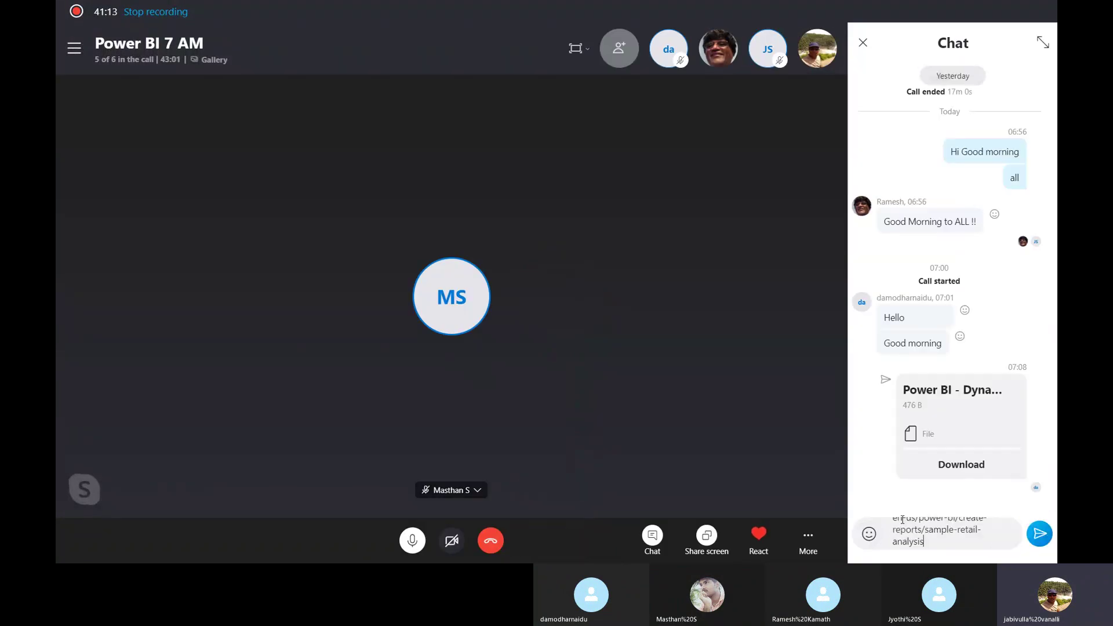
key(Return)
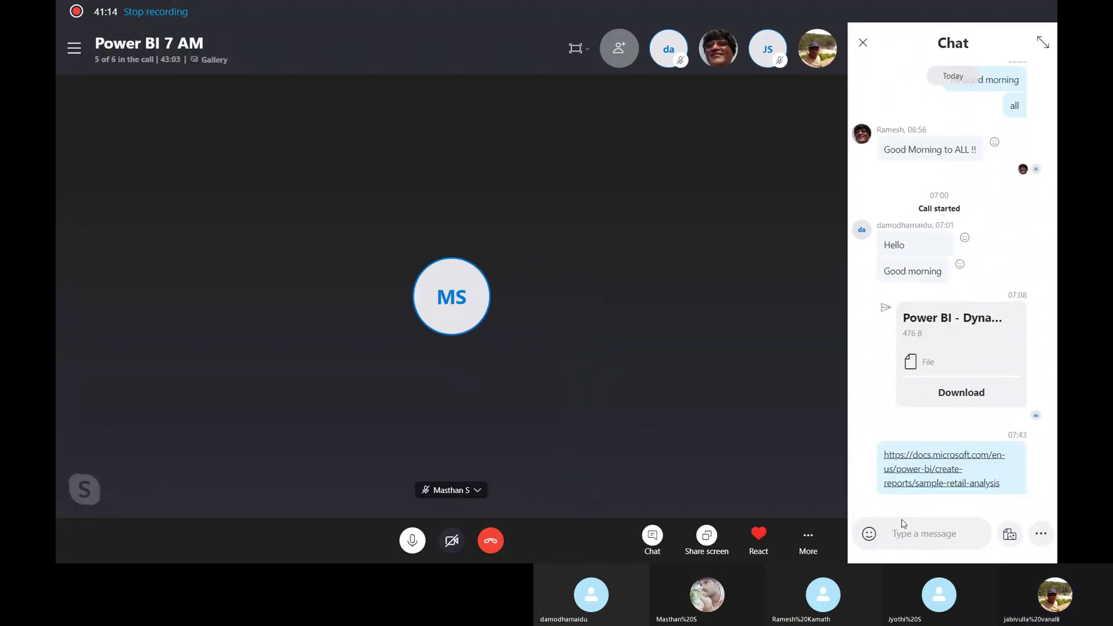
Scroll back through the docs page in Chrome, then show the Windows desktop.
key(alt+Tab)
drag(1054, 400, 1055, 202)
key(super+d)
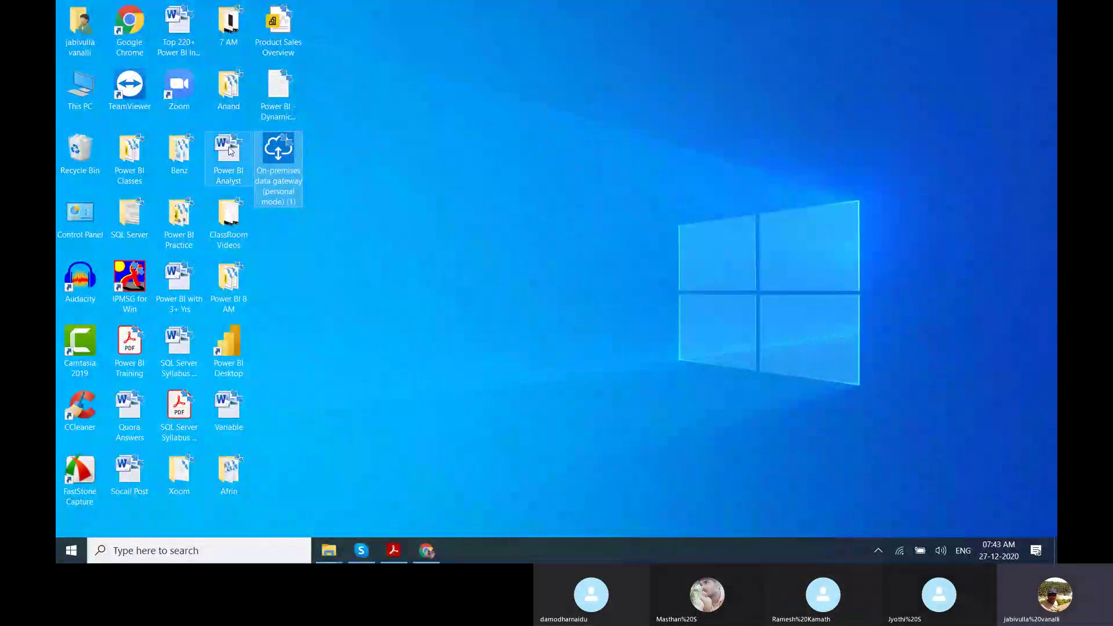
Open the Power BI Classes folder maximized, peek into Power BI Material, and go back.
double_click(114, 164)
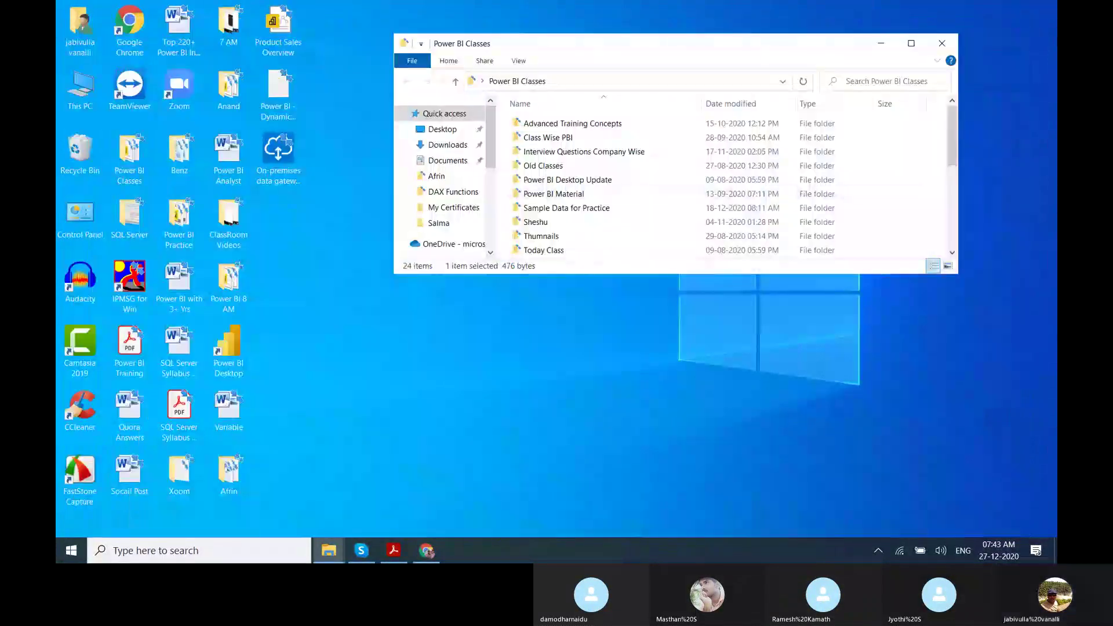
click(918, 46)
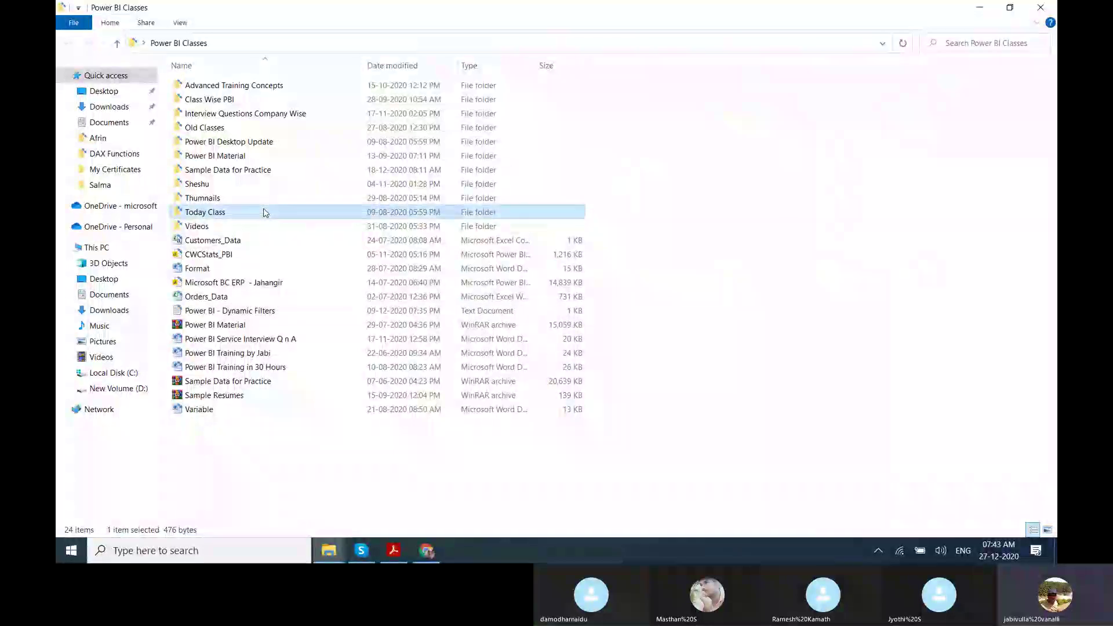
click(241, 157)
double_click(242, 156)
key(BackSpace)
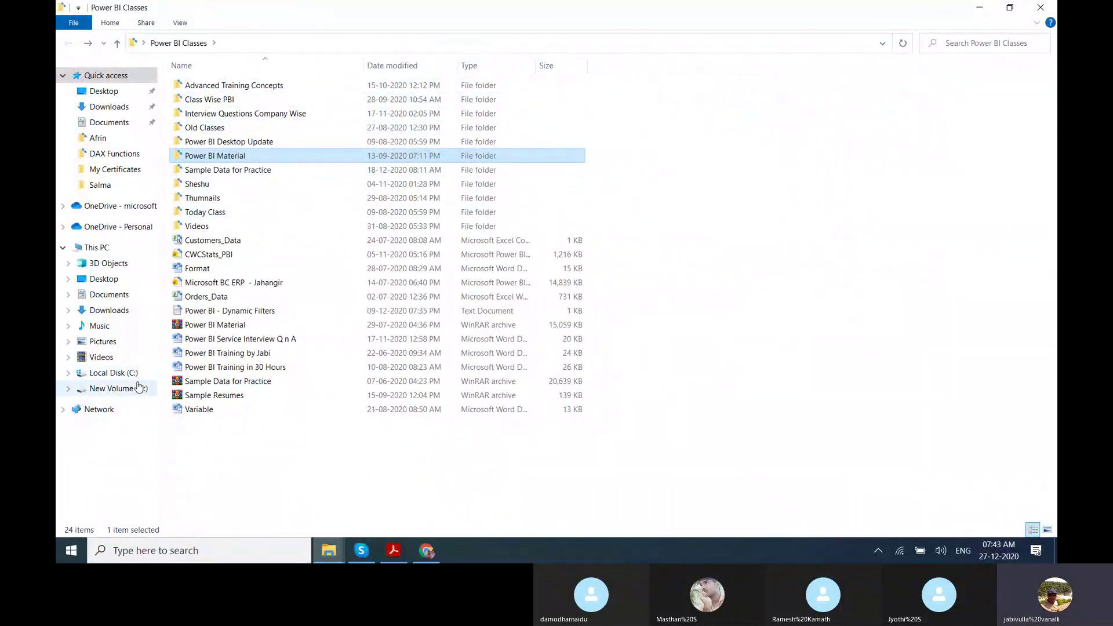
Browse to D:\Power BI\Projects and select the Retail Analysis Sample PBIX file.
click(140, 388)
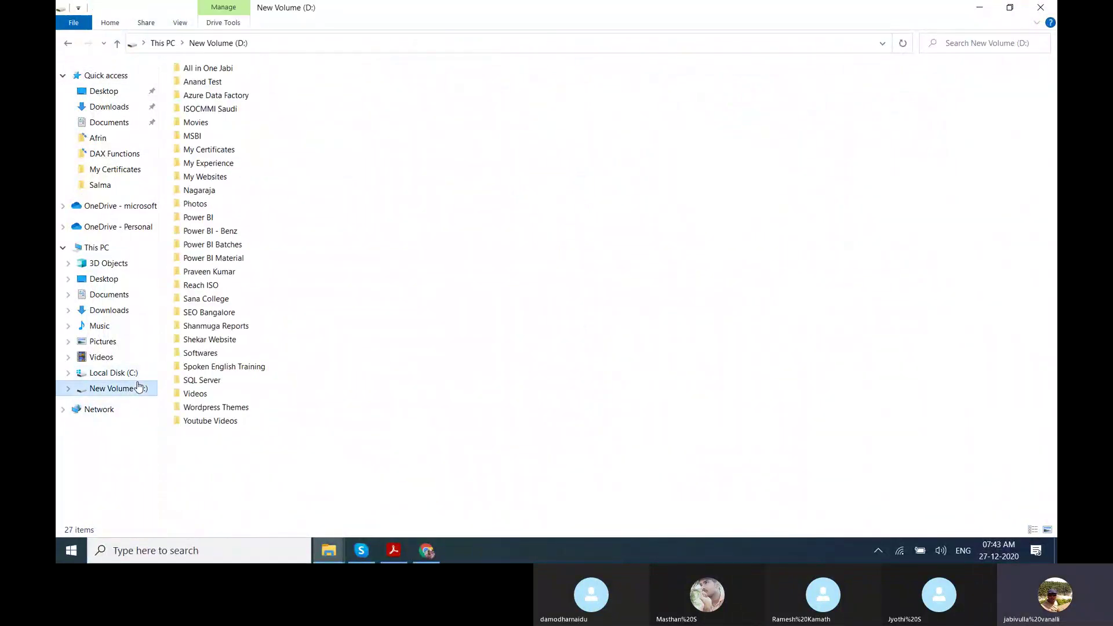
double_click(219, 218)
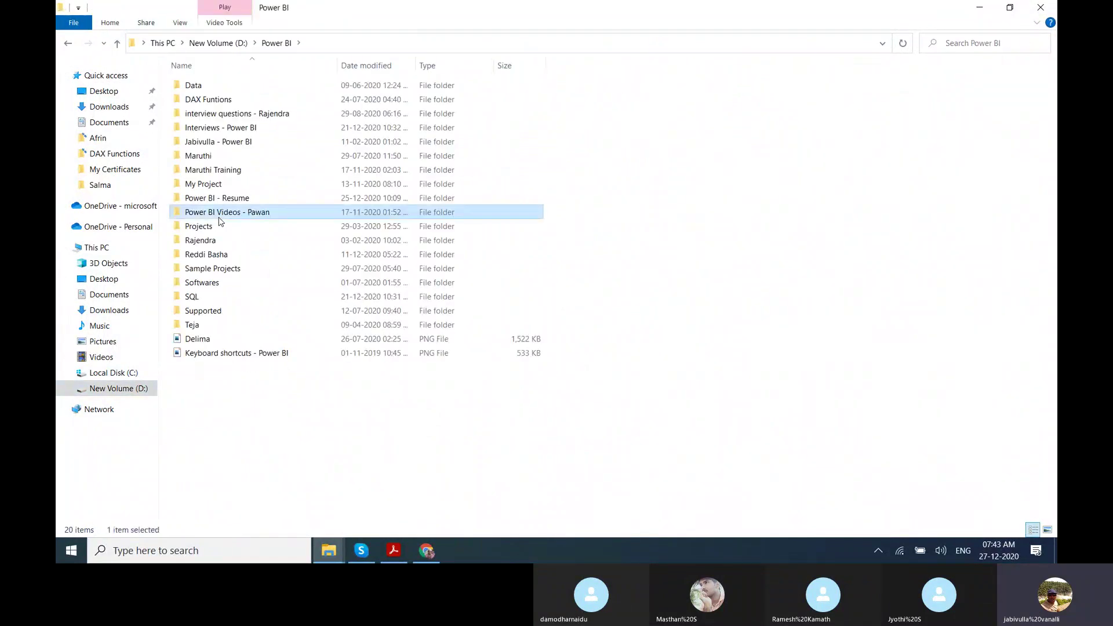
double_click(215, 226)
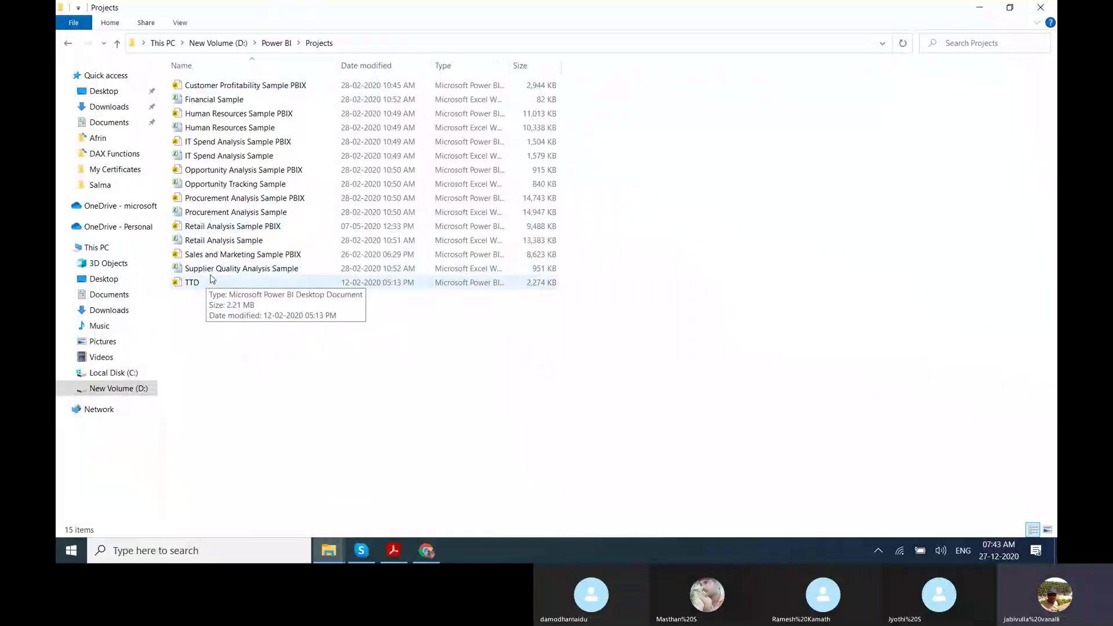
click(236, 231)
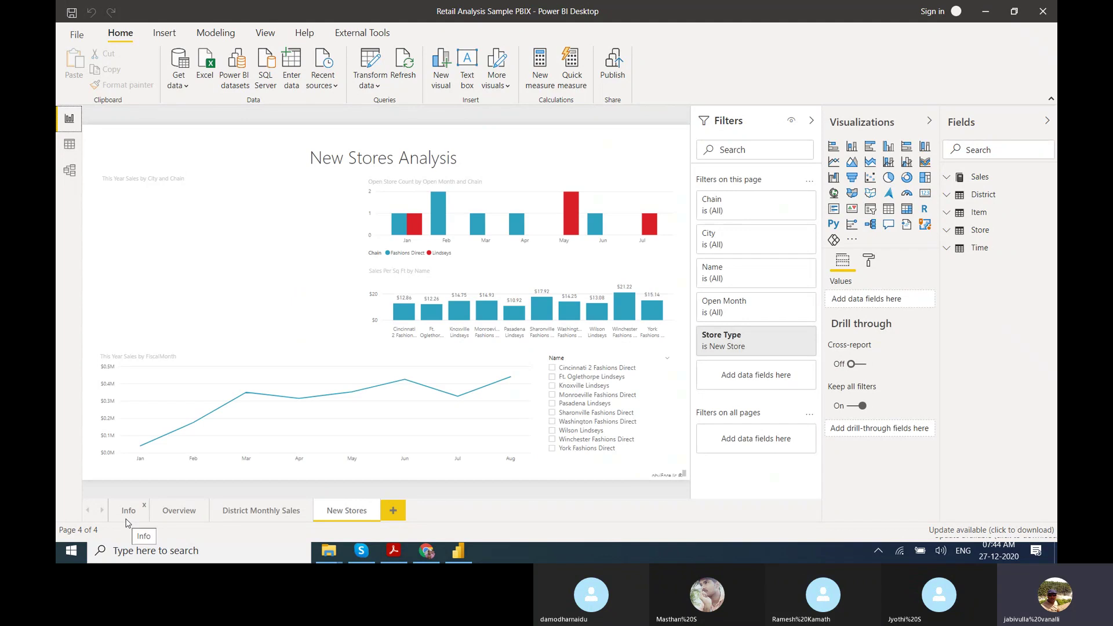
Highlight Lindseys stores, select the Sales Per Sq Ft chart, then switch to District Monthly Sales.
click(452, 256)
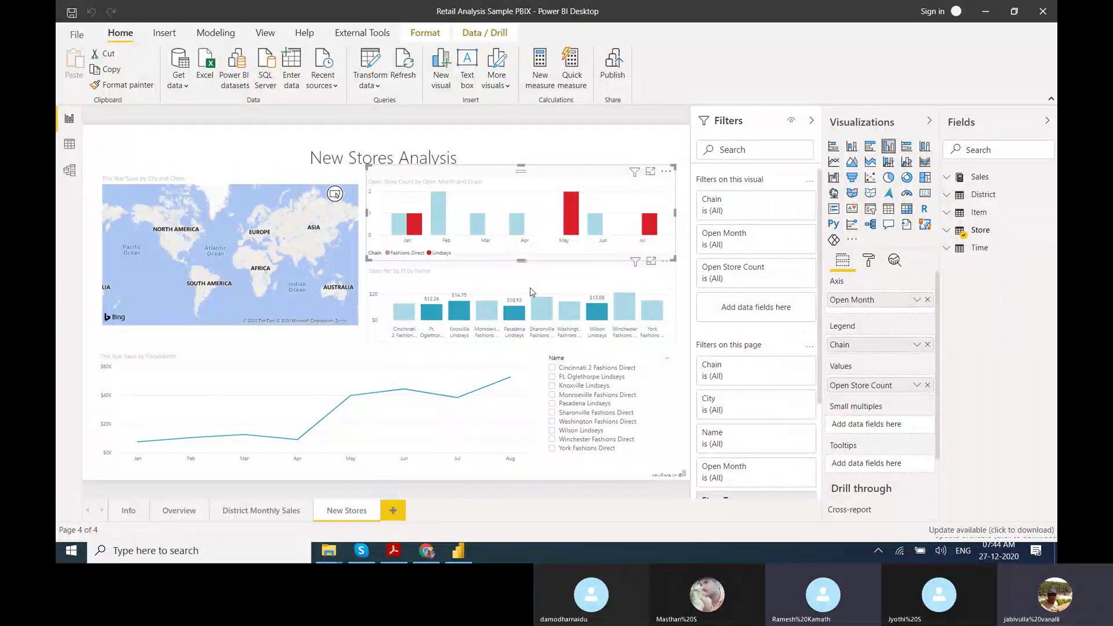
click(531, 292)
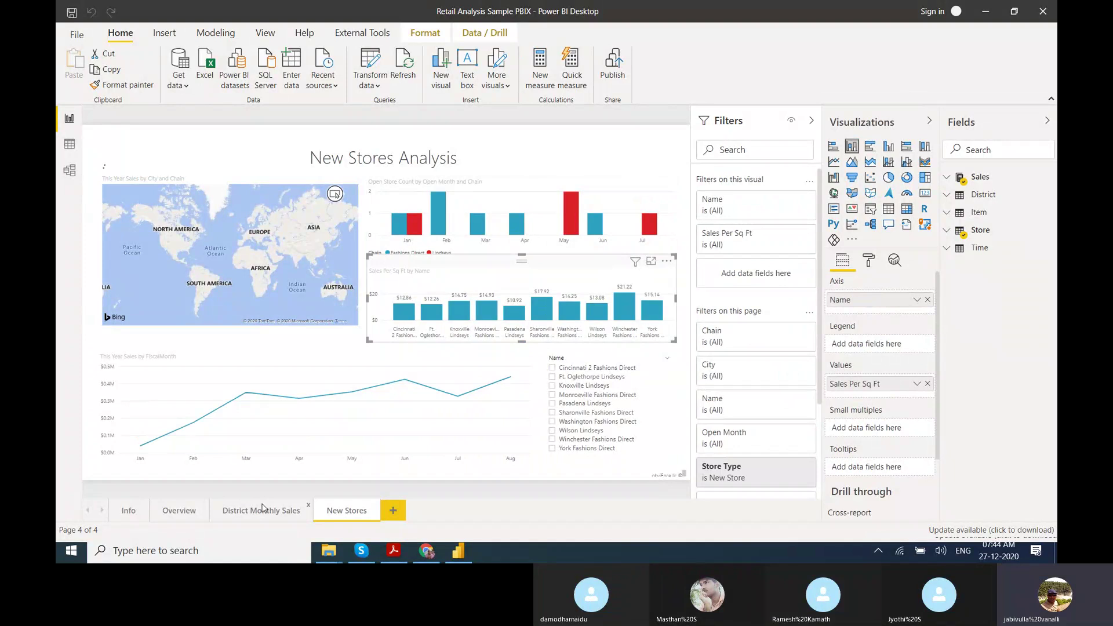
click(242, 513)
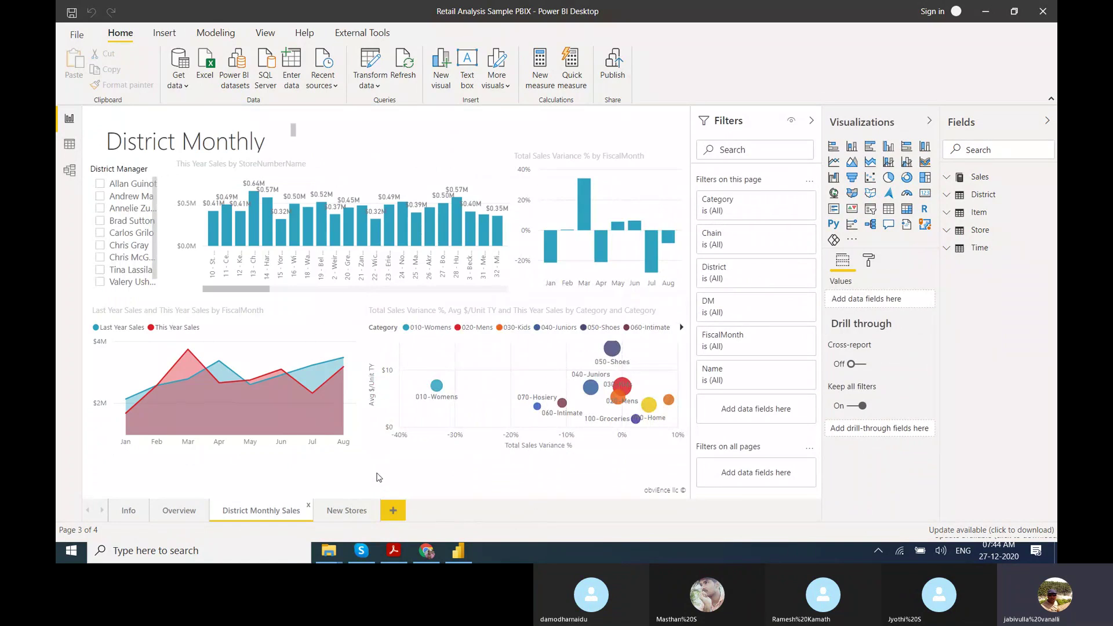
Flip through the Overview, Info, Overview and District Monthly Sales pages, ending on New Stores.
click(172, 514)
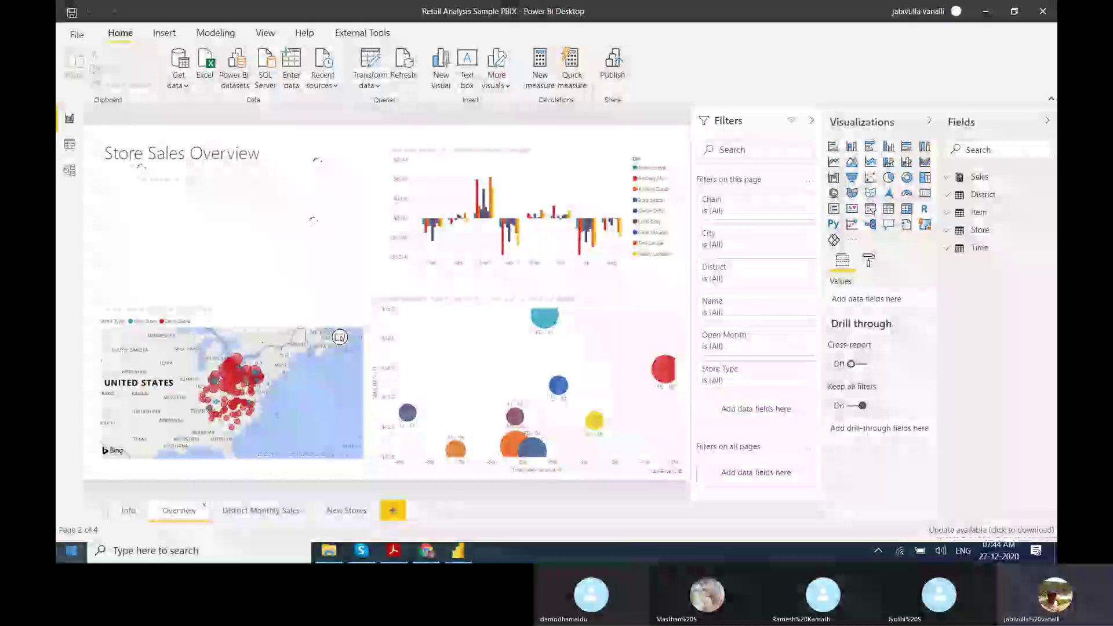
click(128, 511)
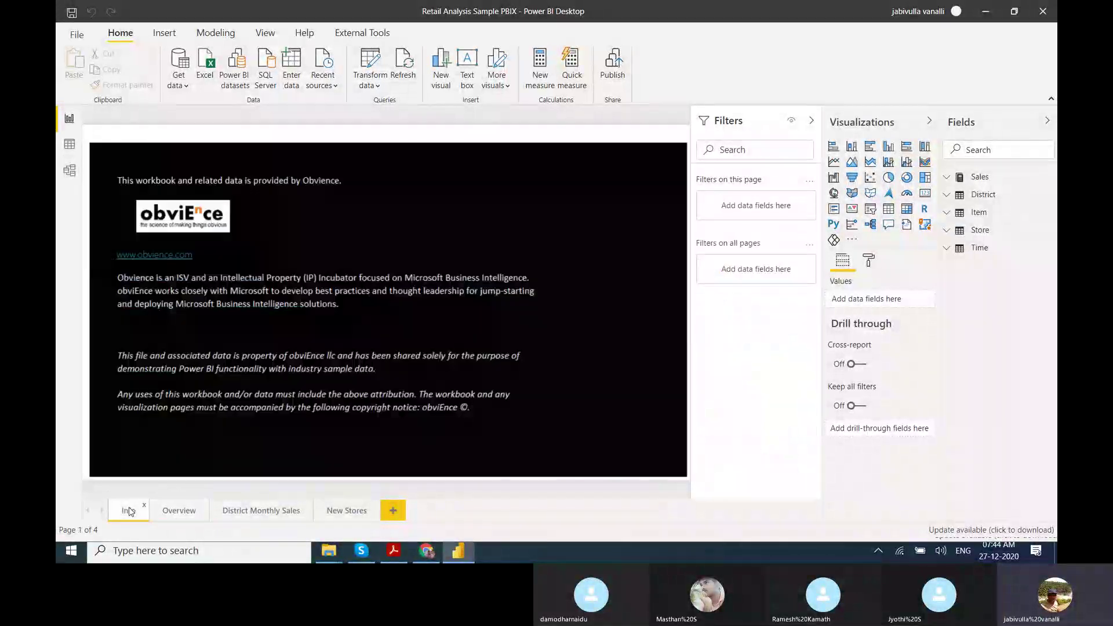
click(174, 517)
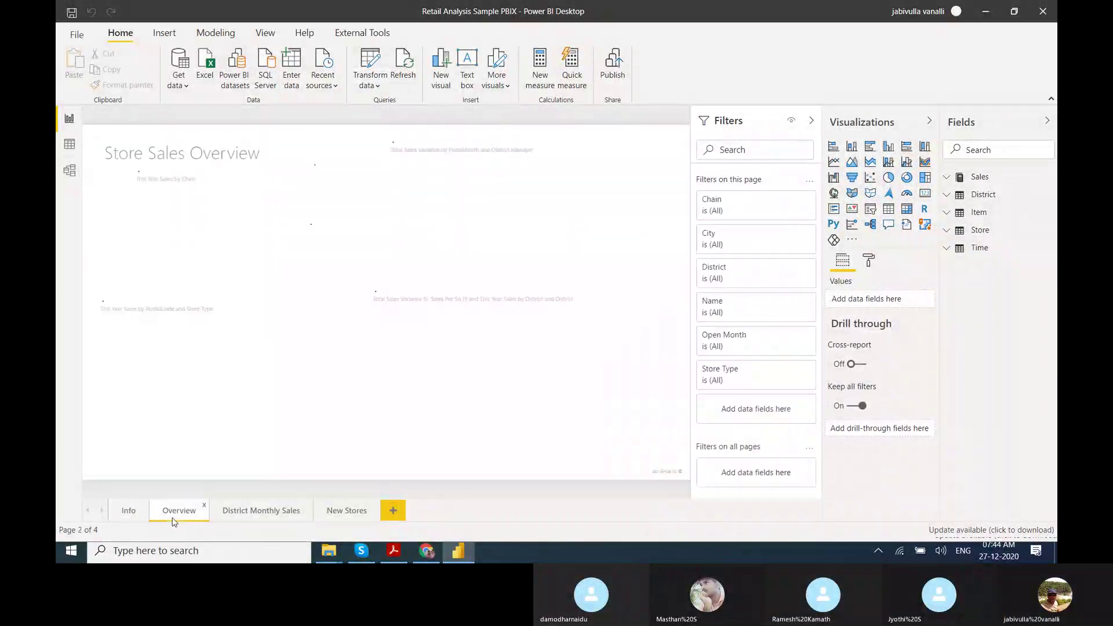
click(235, 516)
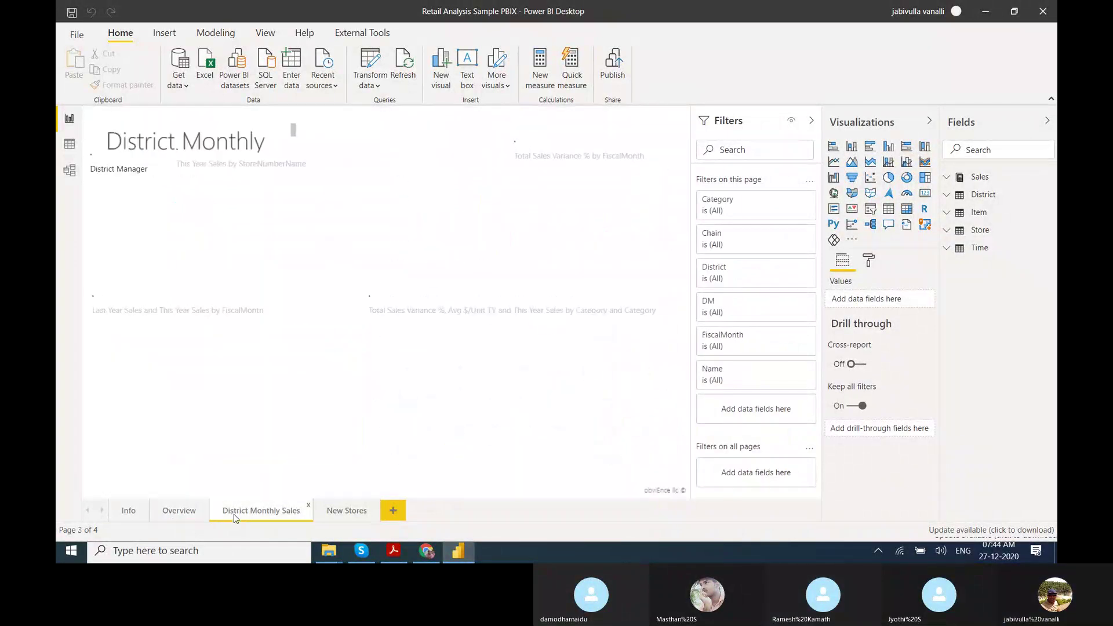
click(324, 518)
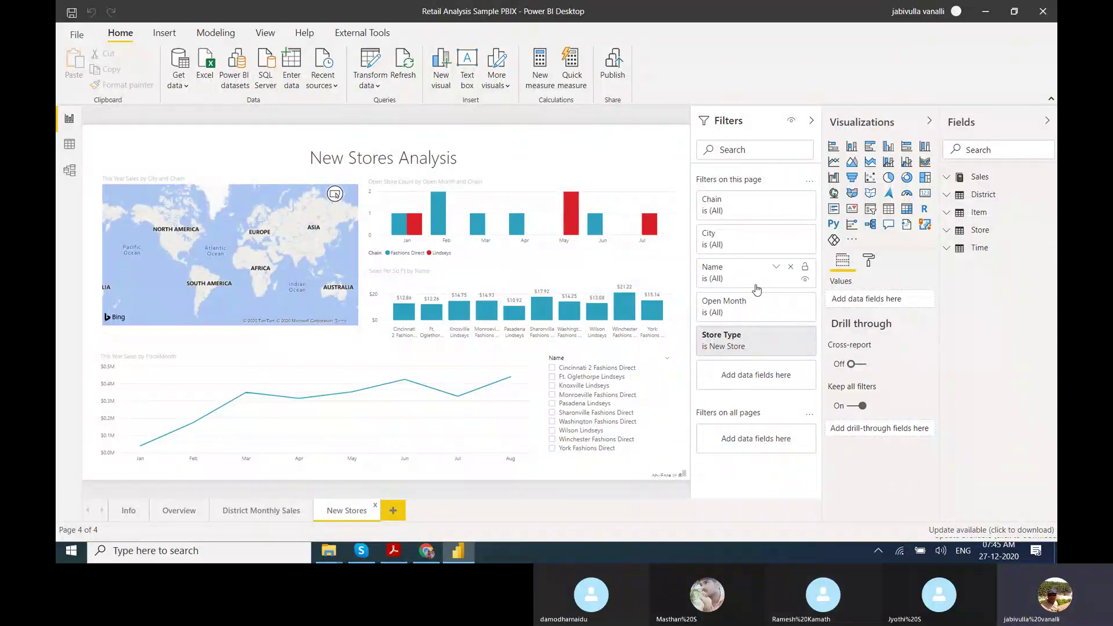
Expand the Sales table in the Fields pane to review its measures, then collapse it.
click(945, 178)
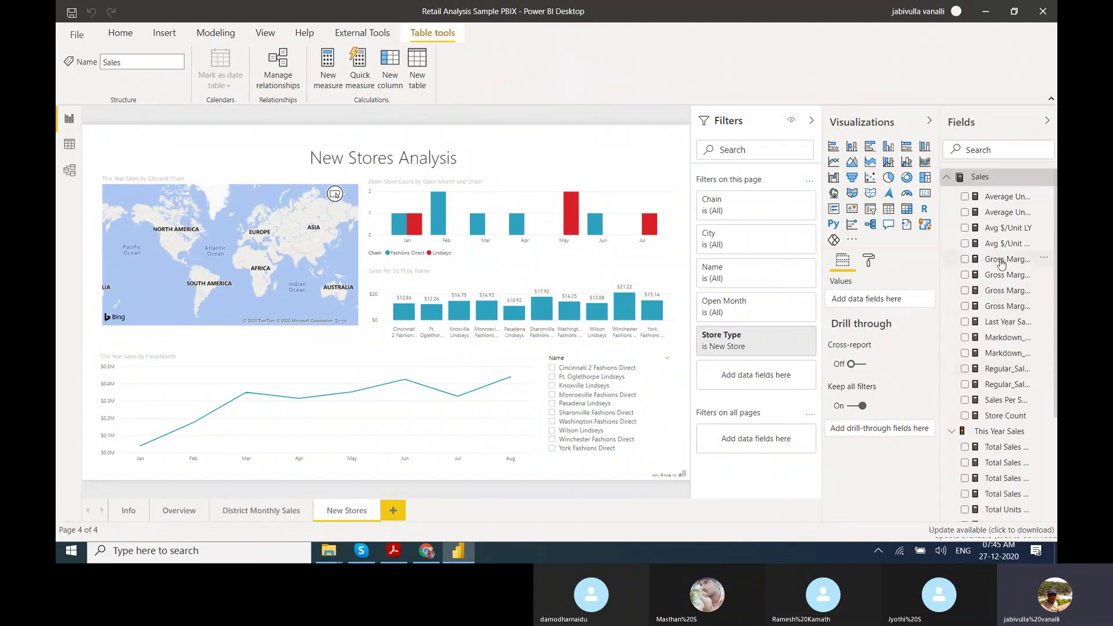
scroll(998, 348, down, 3)
scroll(997, 348, up, 3)
click(945, 181)
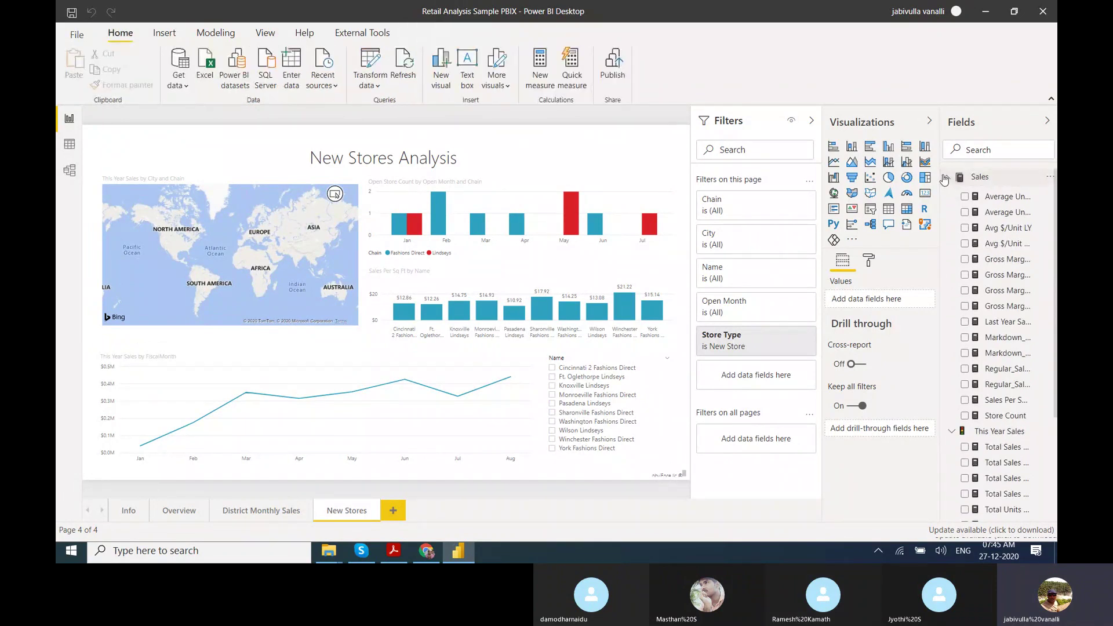
click(945, 180)
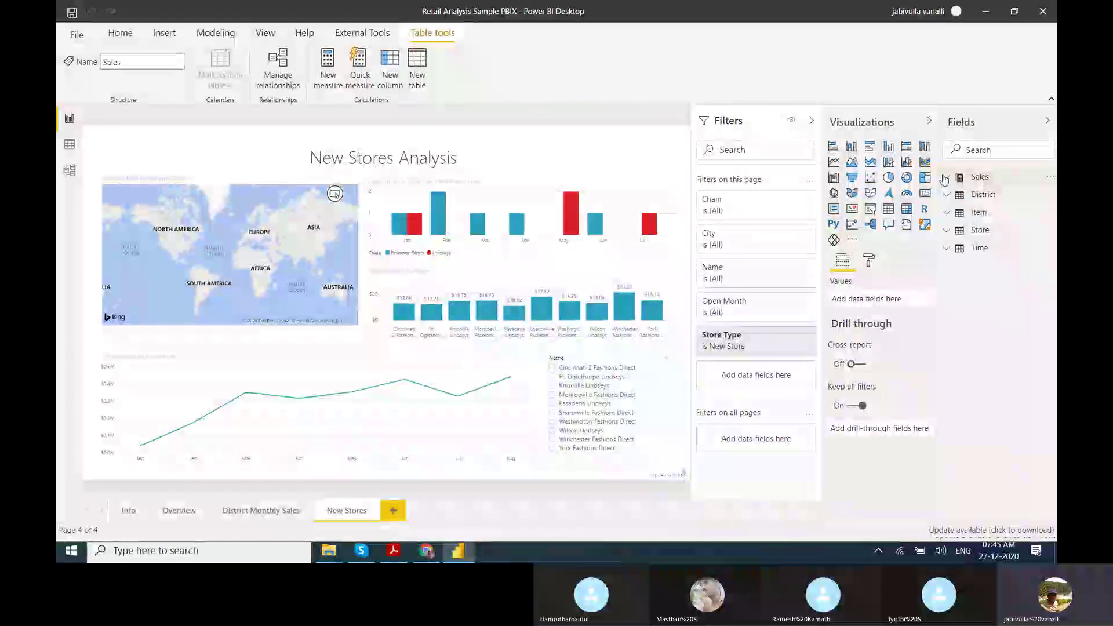
Close Power BI Desktop, cancelling the save prompt, and return to the Skype call.
click(1043, 11)
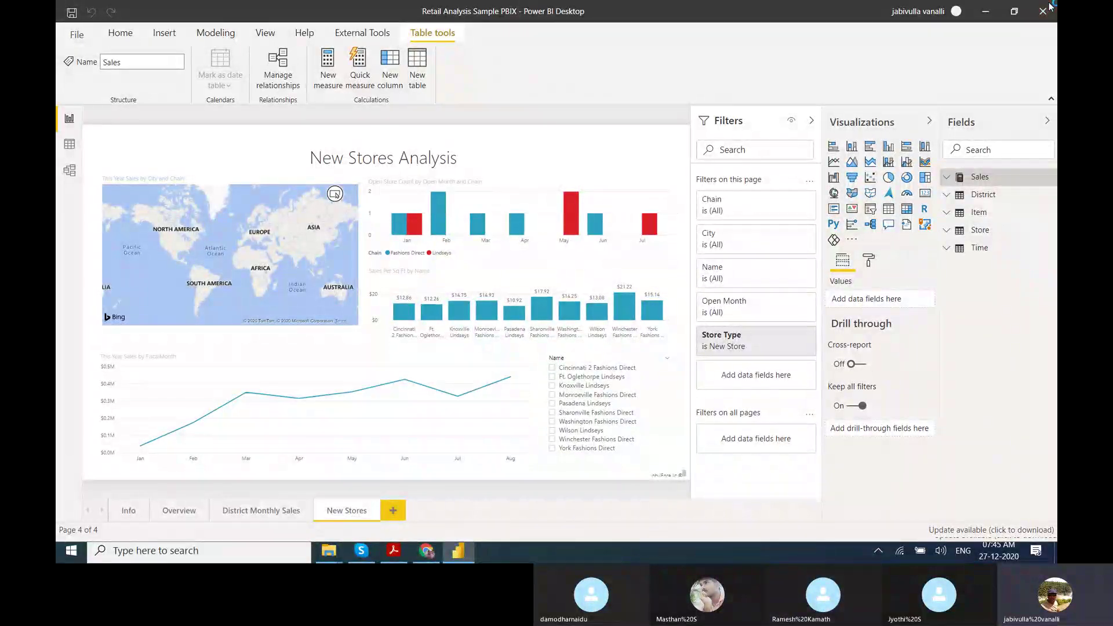
click(658, 294)
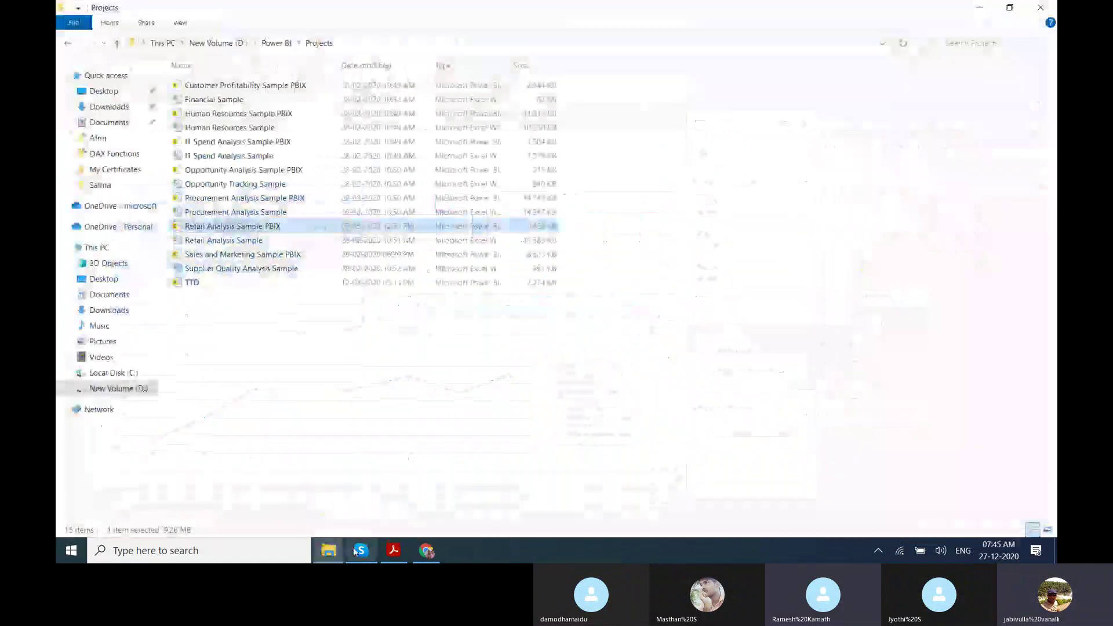
click(393, 550)
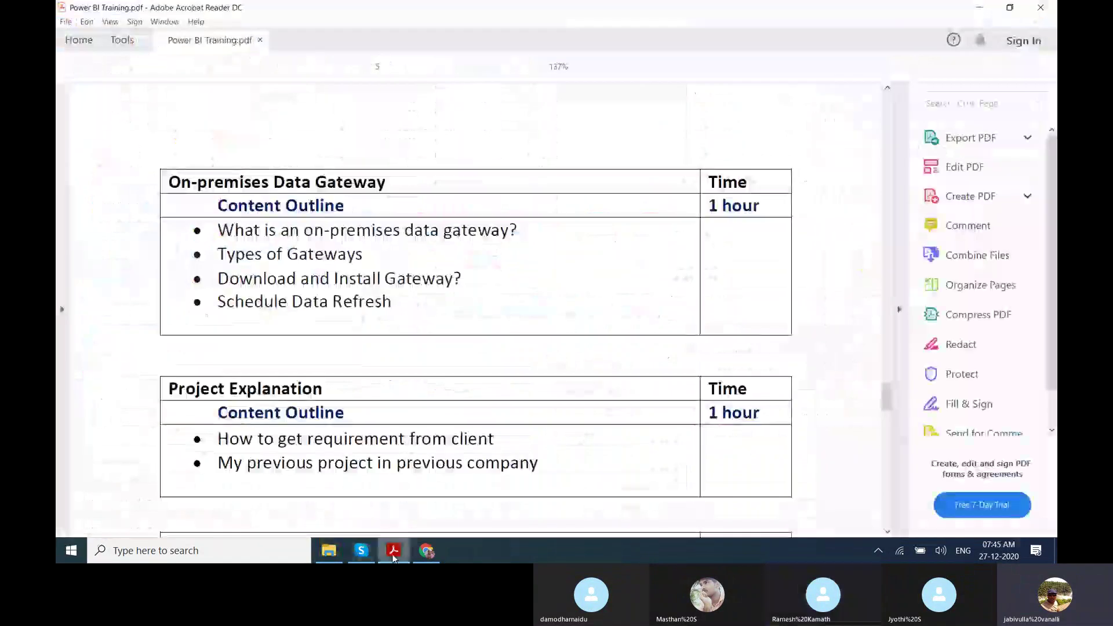
mouse_move(426, 551)
click(361, 551)
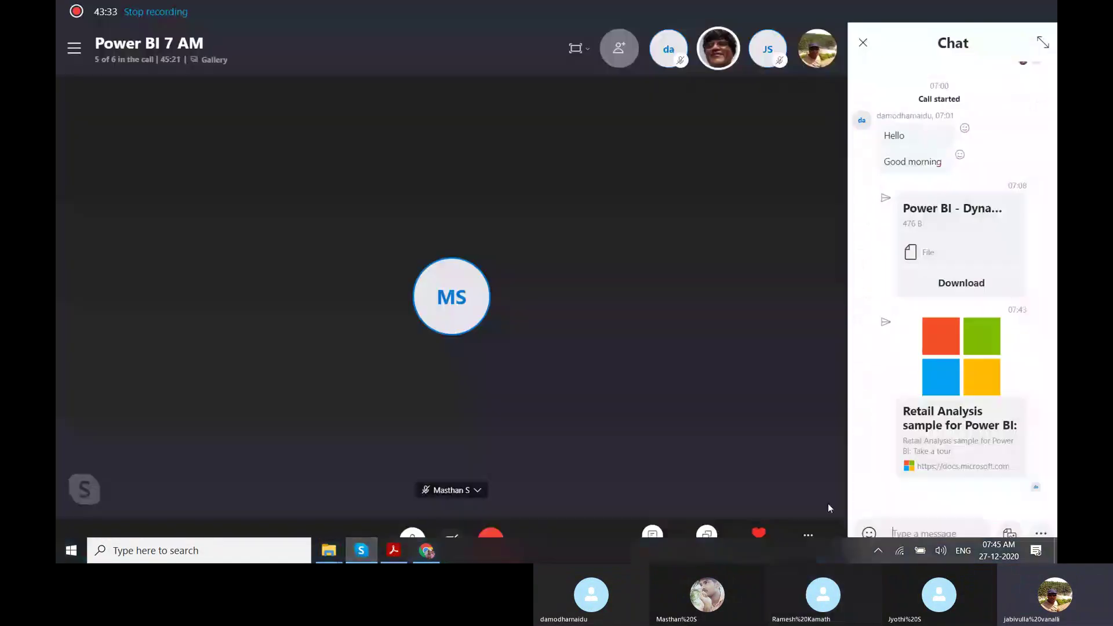
Browse to the D:\Power BI\Sample Projects folder for sending files in the chat.
click(1008, 534)
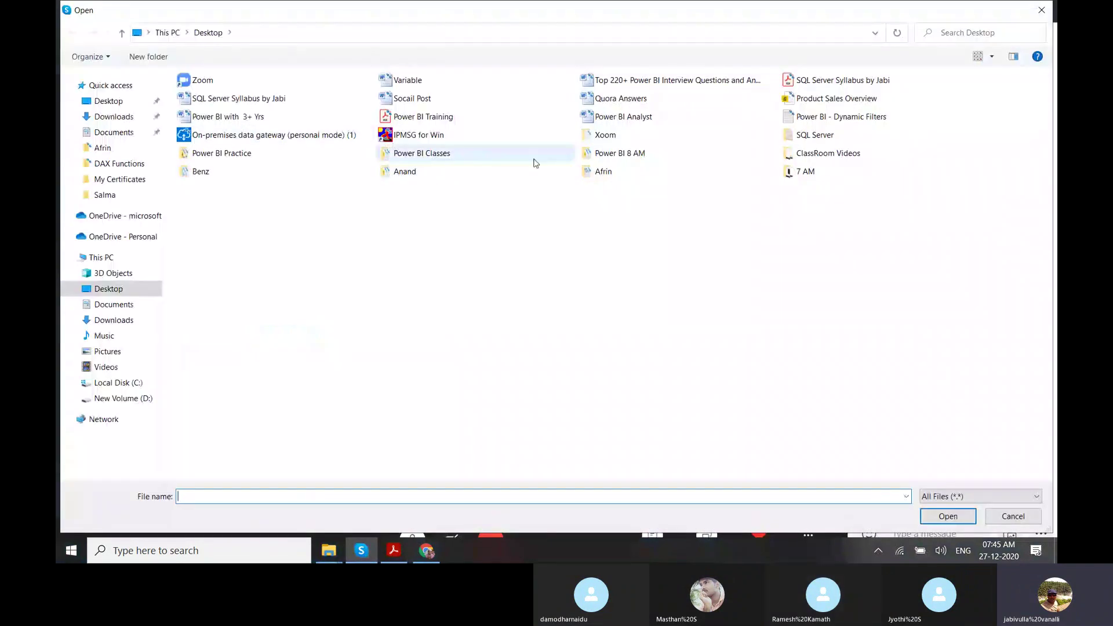
click(100, 400)
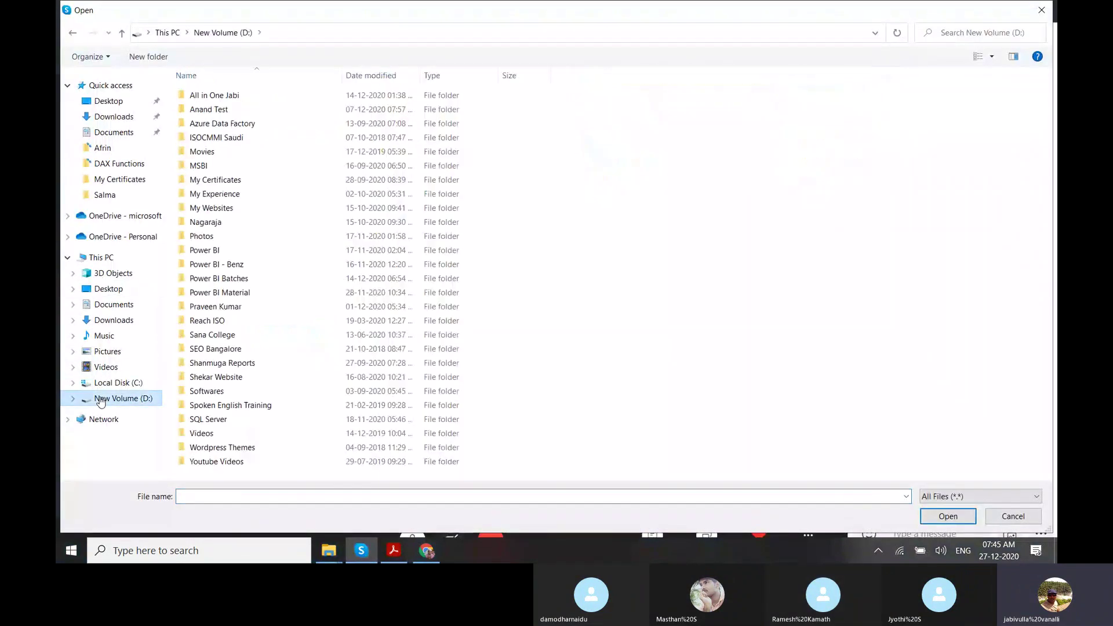
click(243, 306)
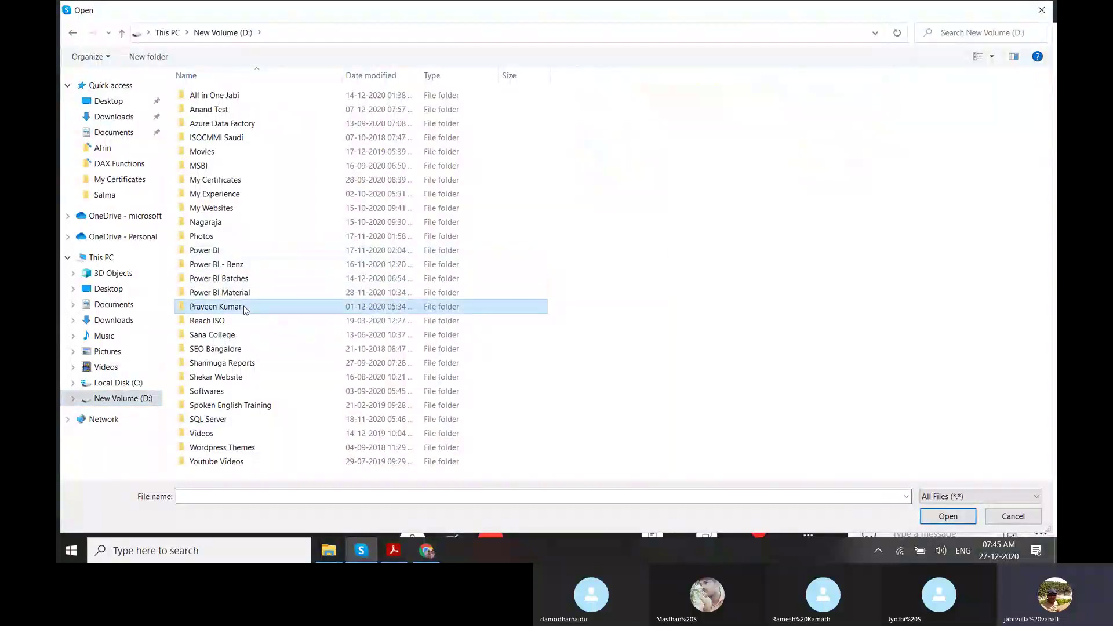
double_click(251, 254)
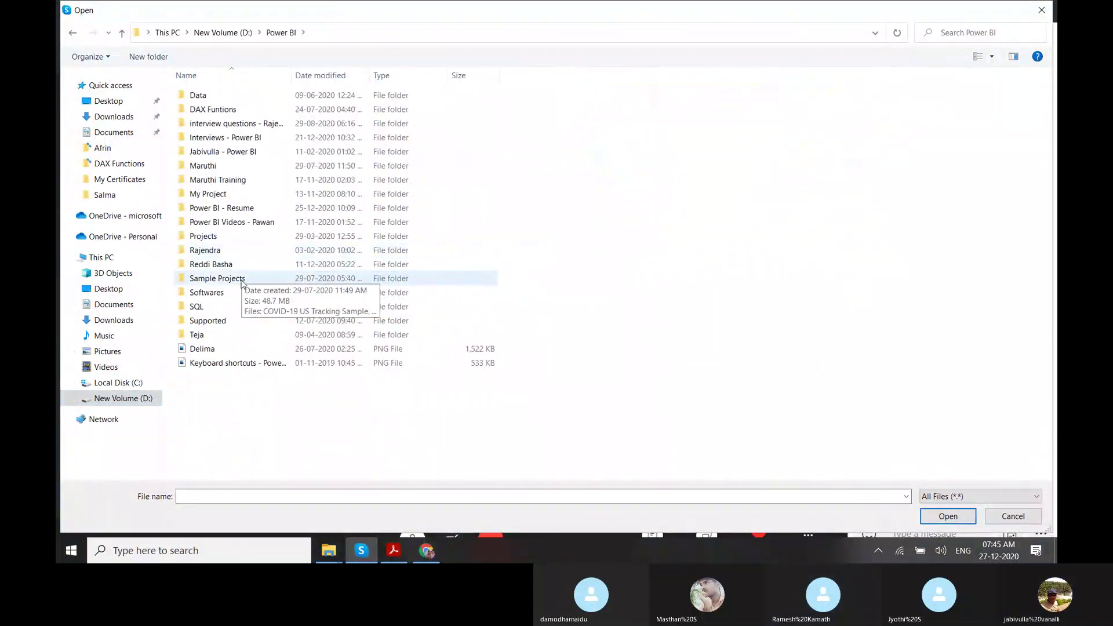
double_click(243, 279)
Select all seven sample PBIX files, including Retail Analysis and Sales and Marketing.
click(249, 93)
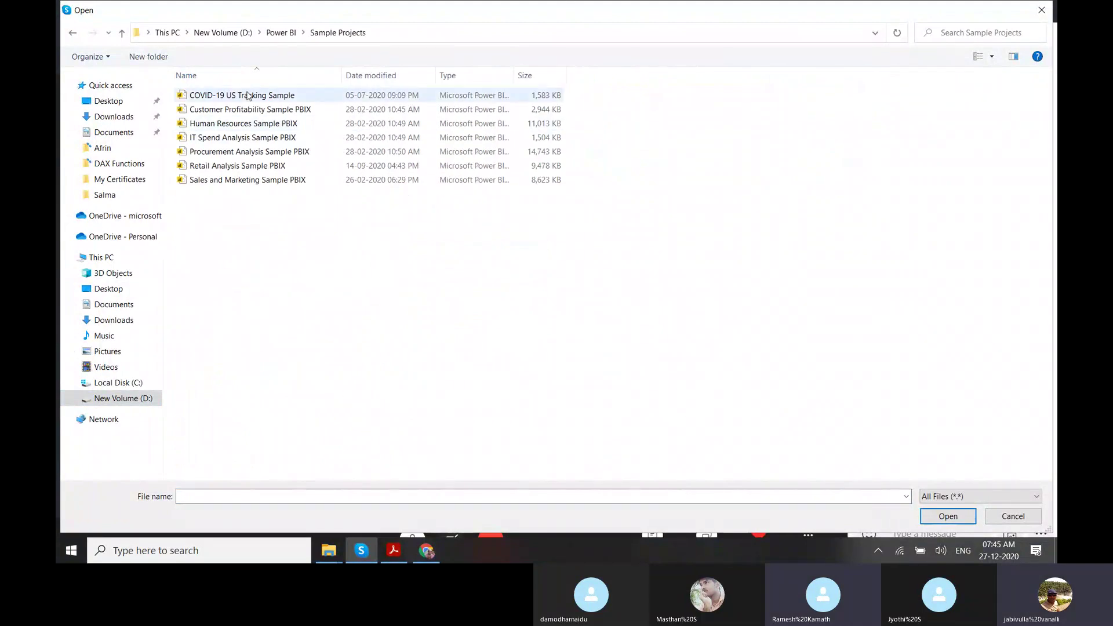
click(223, 168)
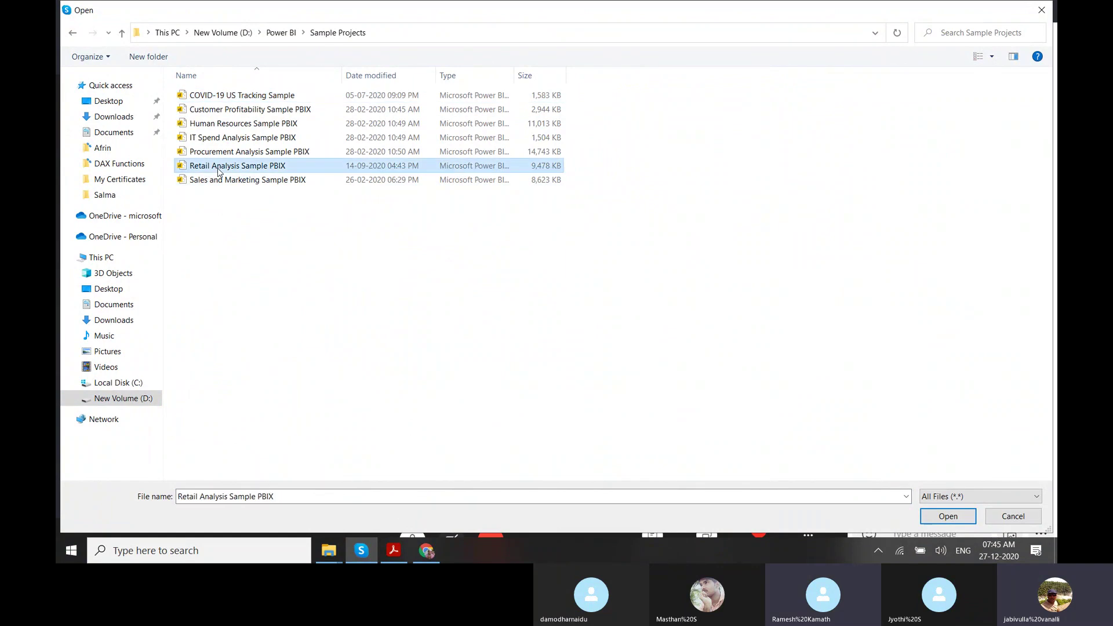
ctrl+click(219, 181)
key(ctrl+a)
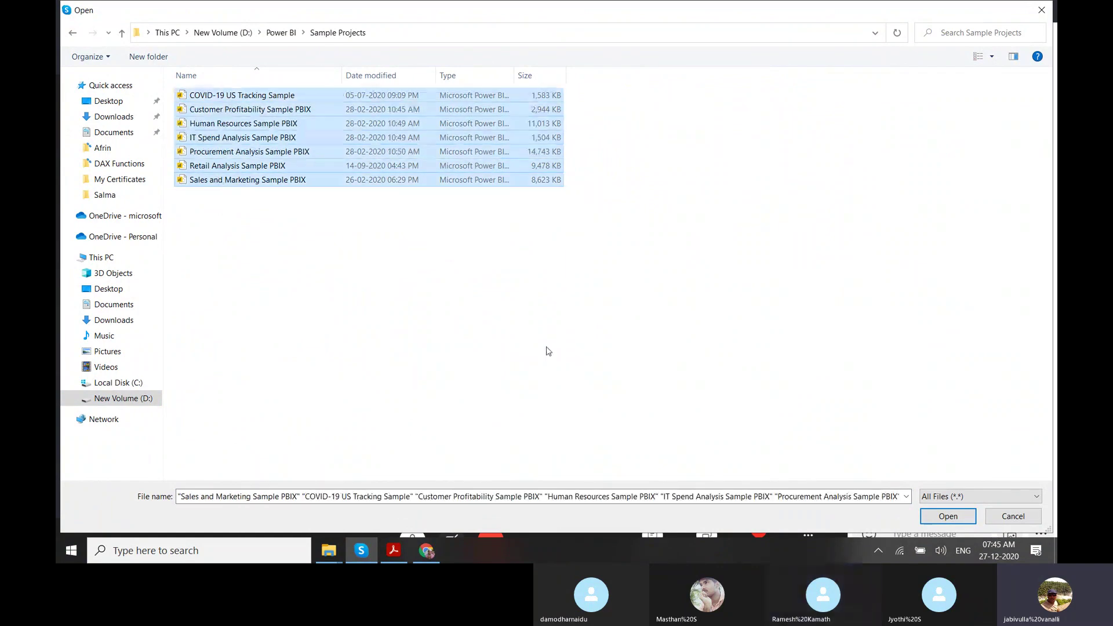